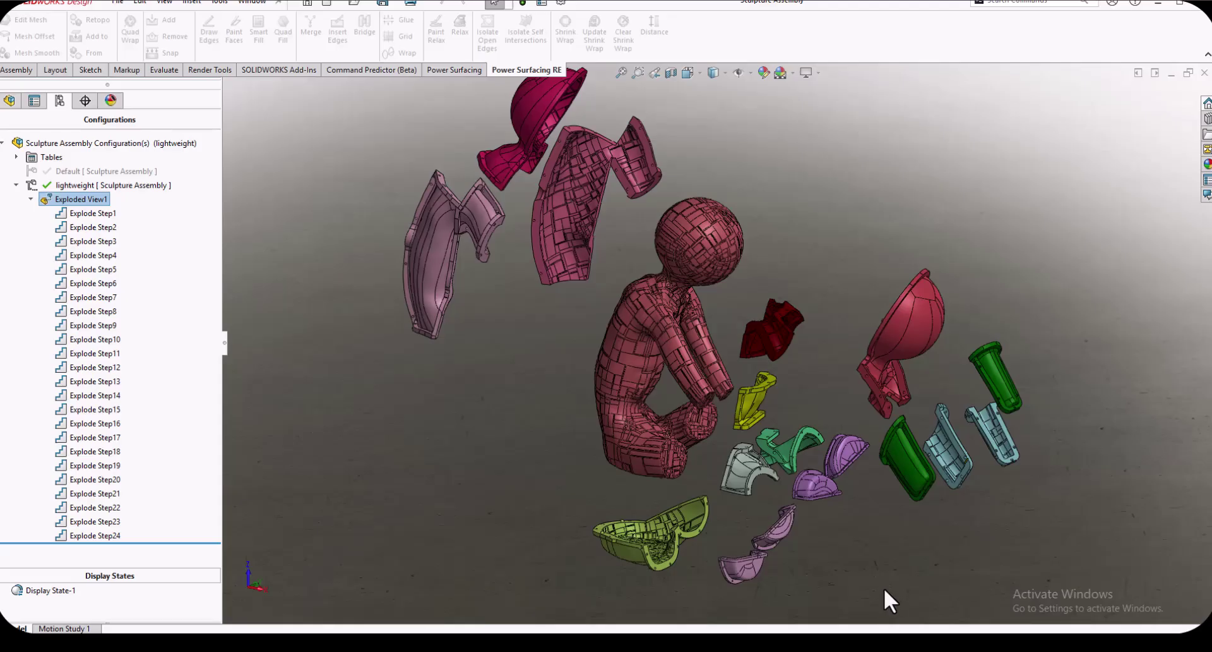
{"action": "left_click", "coordinate": [865, 578]}
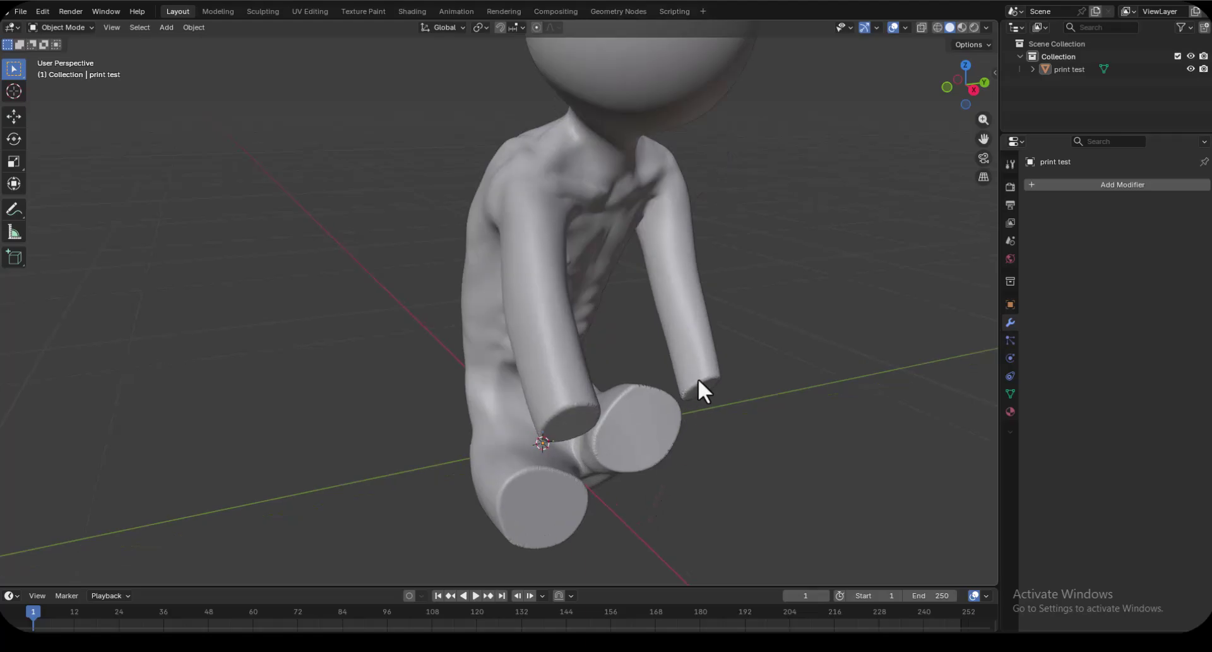
{"action": "middle_click_drag", "start_coordinate": [698, 381], "coordinate": [703, 419]}
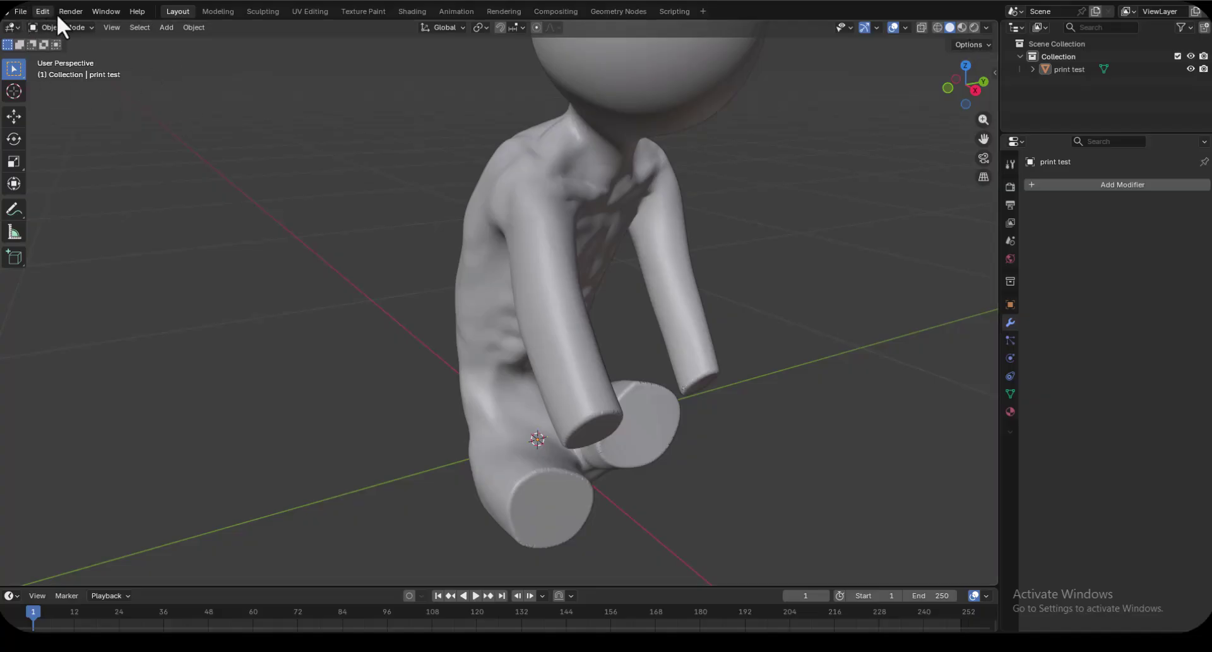
- Create a new General file without saving the current one, and delete the default camera, cube and light
{"action": "left_click", "coordinate": [22, 9]}
{"action": "mouse_move", "coordinate": [27, 25]}
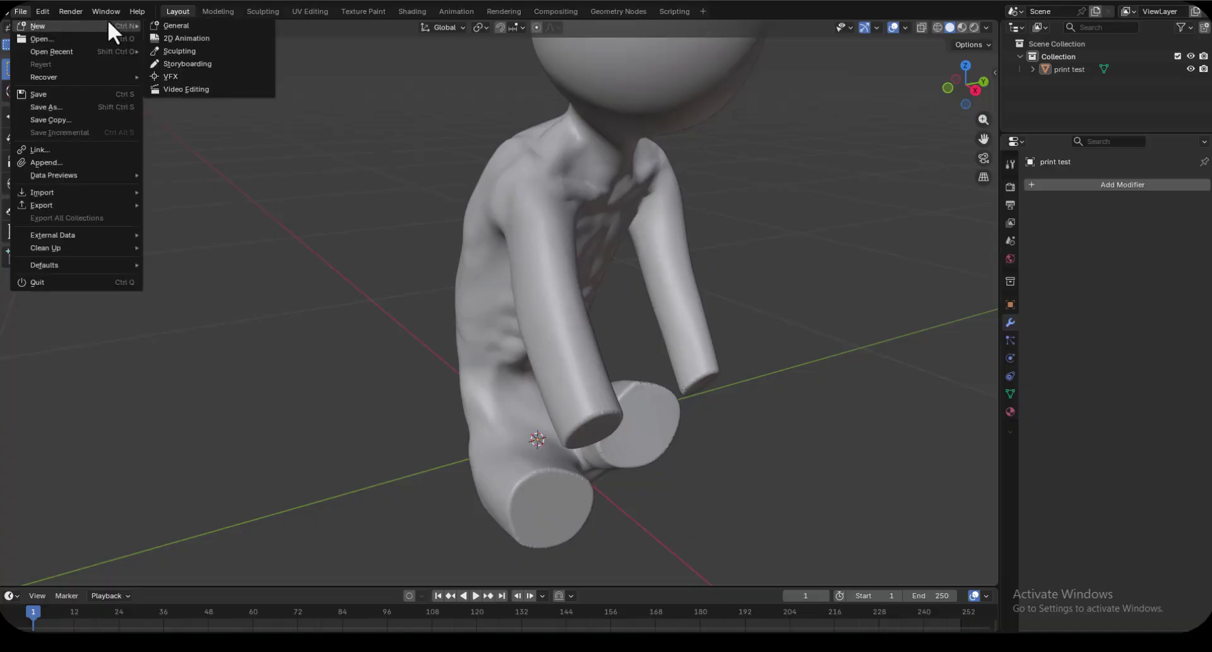
{"action": "left_click", "coordinate": [159, 25]}
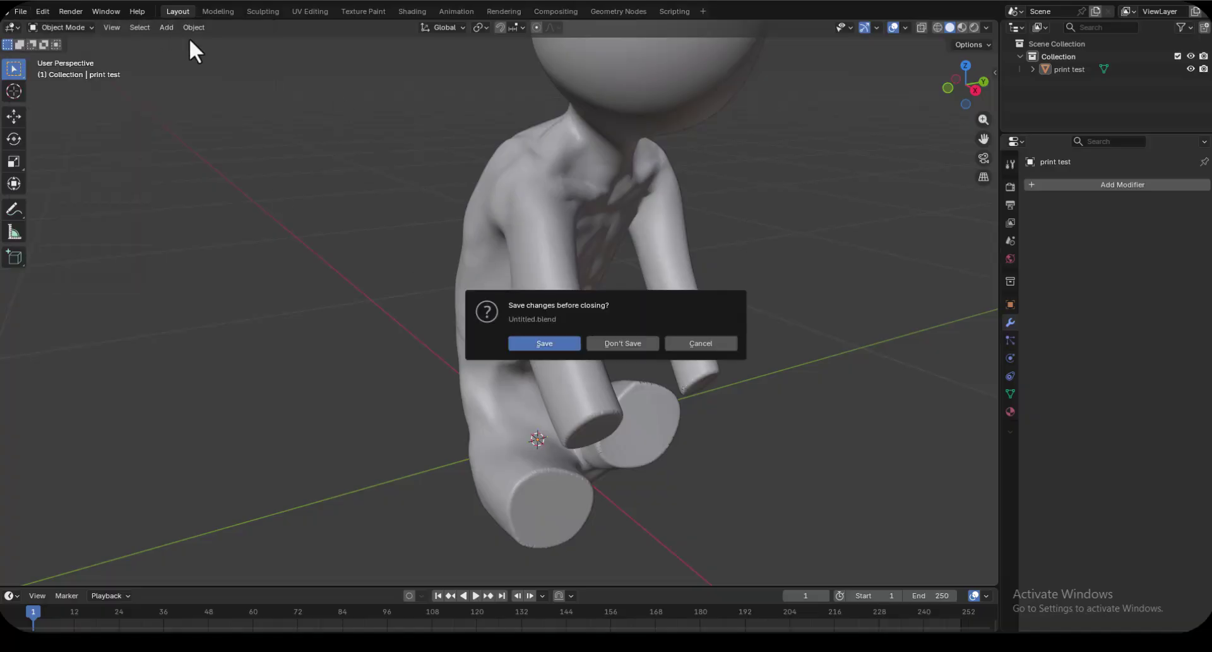
{"action": "left_click", "coordinate": [612, 345]}
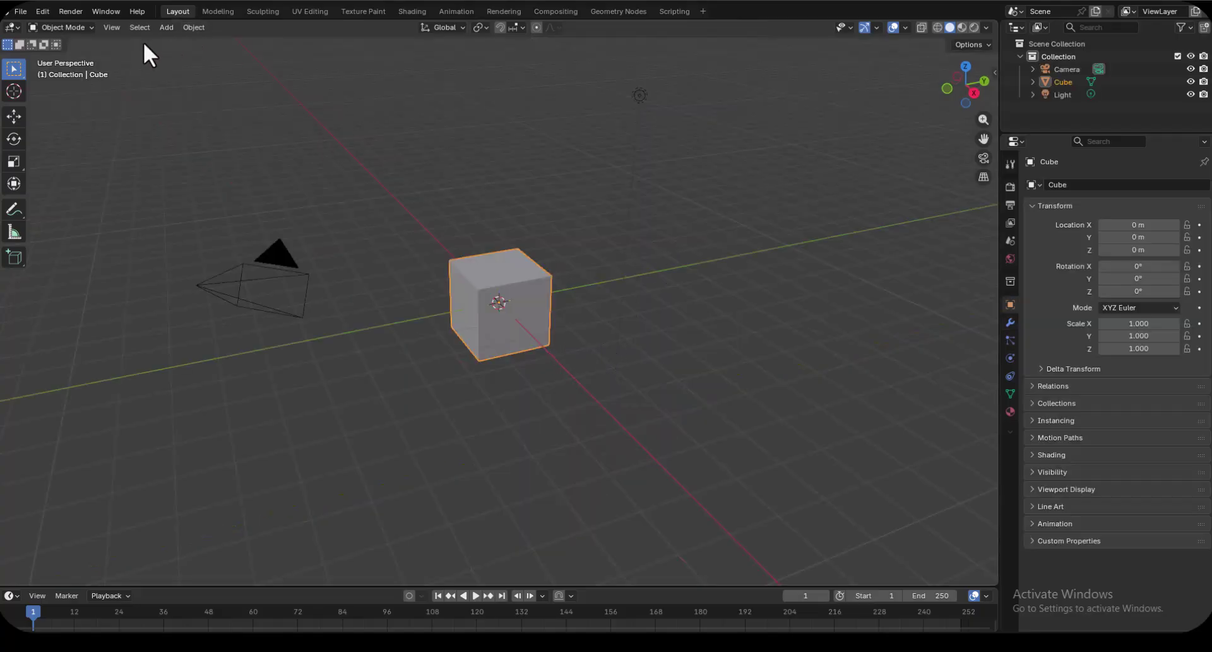
{"action": "left_click_drag", "start_coordinate": [143, 41], "coordinate": [737, 430]}
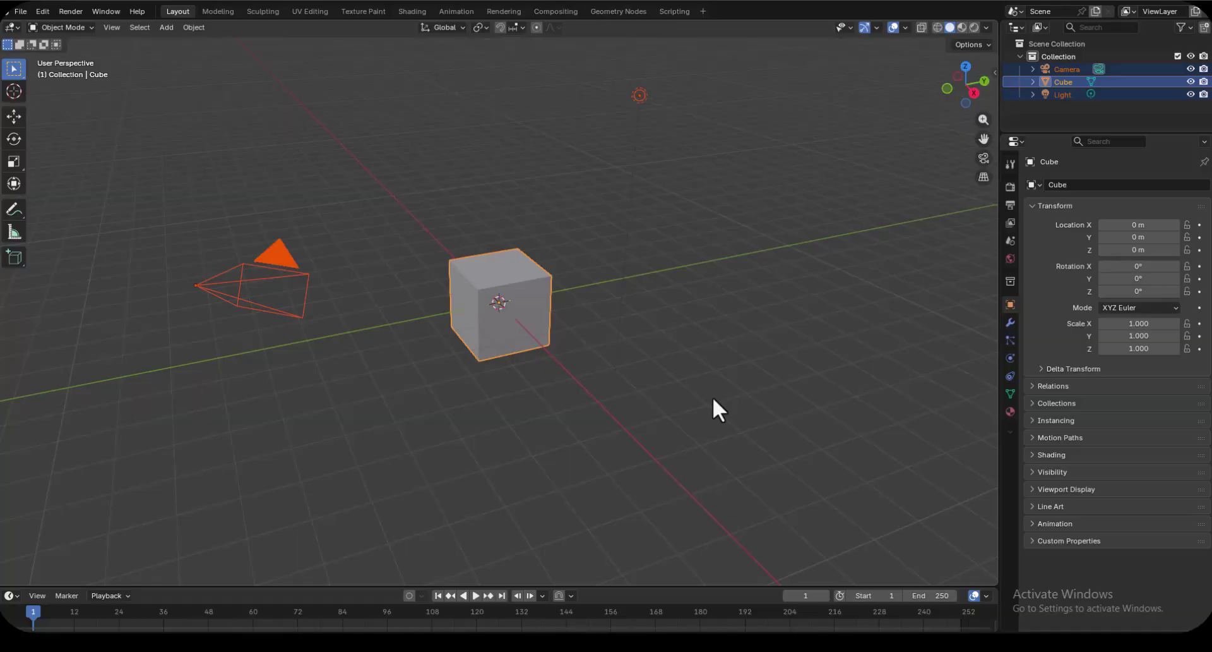
{"action": "key", "text": "Delete"}
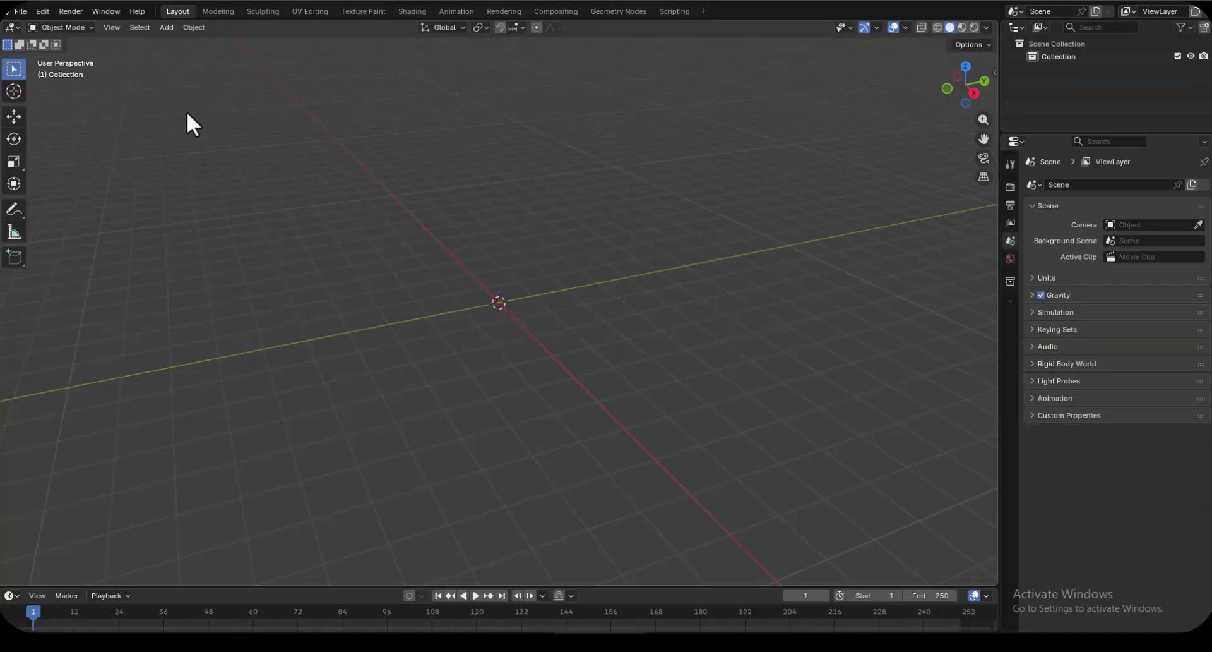
- Import the STL file print test.stl from the folder D:\my designs\solid\UP WORK\Scalpture
{"action": "left_click", "coordinate": [24, 12]}
{"action": "mouse_move", "coordinate": [47, 192]}
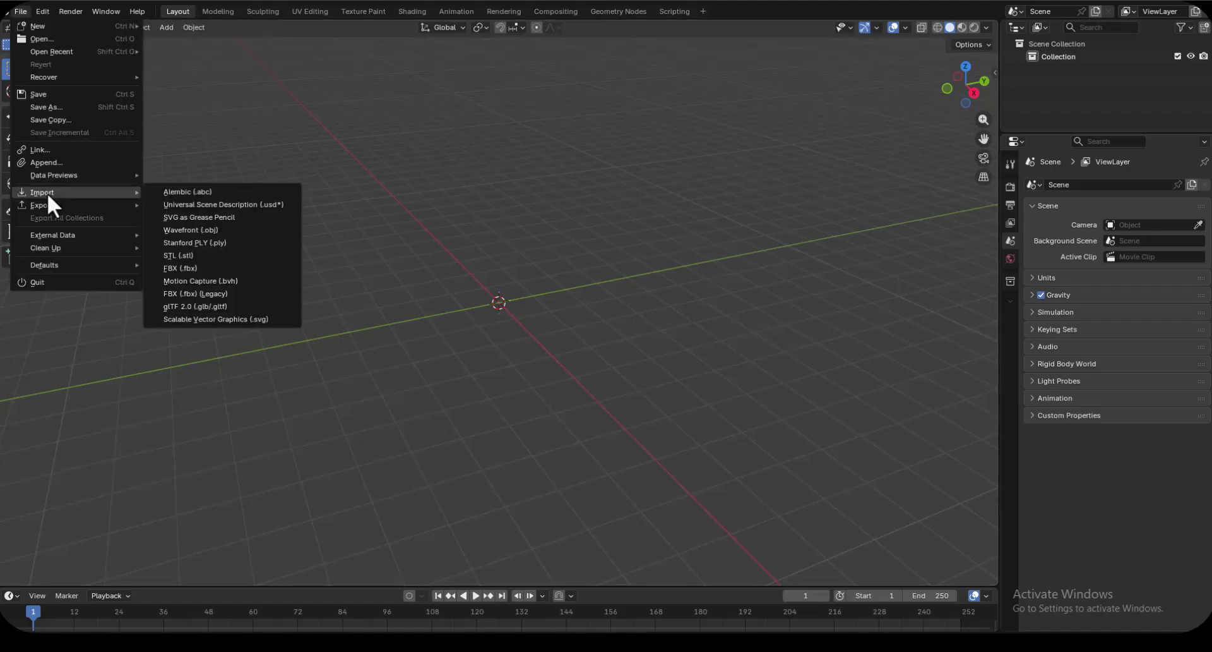
{"action": "left_click", "coordinate": [191, 255]}
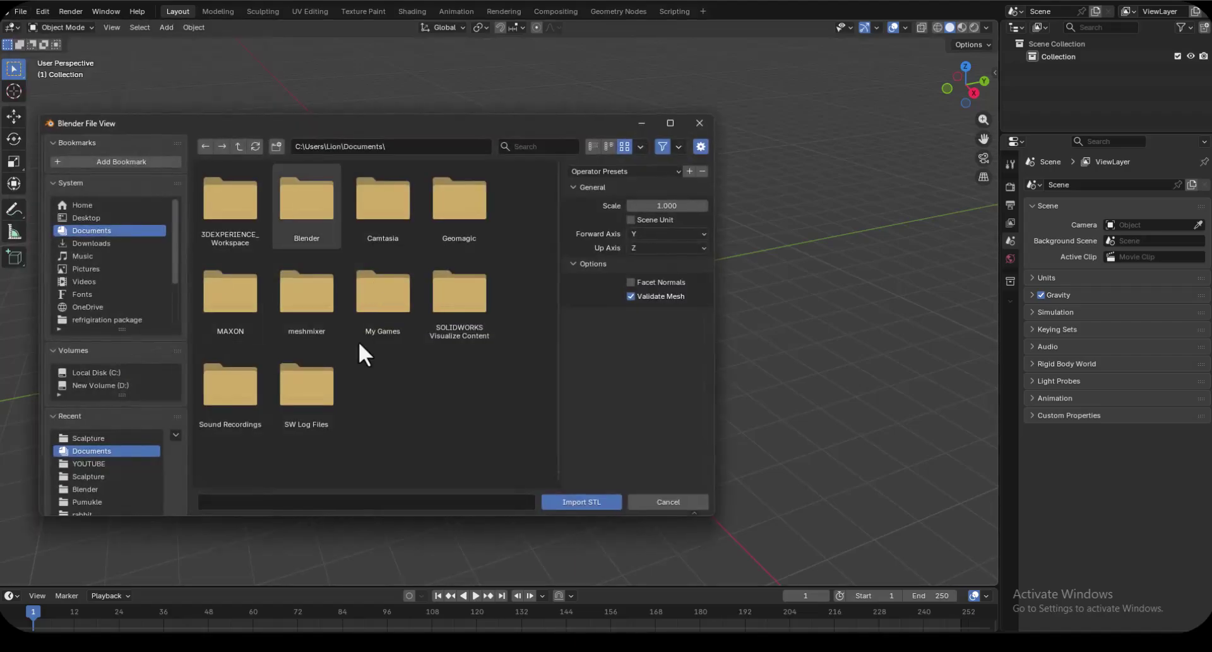
{"action": "scroll", "coordinate": [135, 384], "scroll_direction": "down", "scroll_amount": 1}
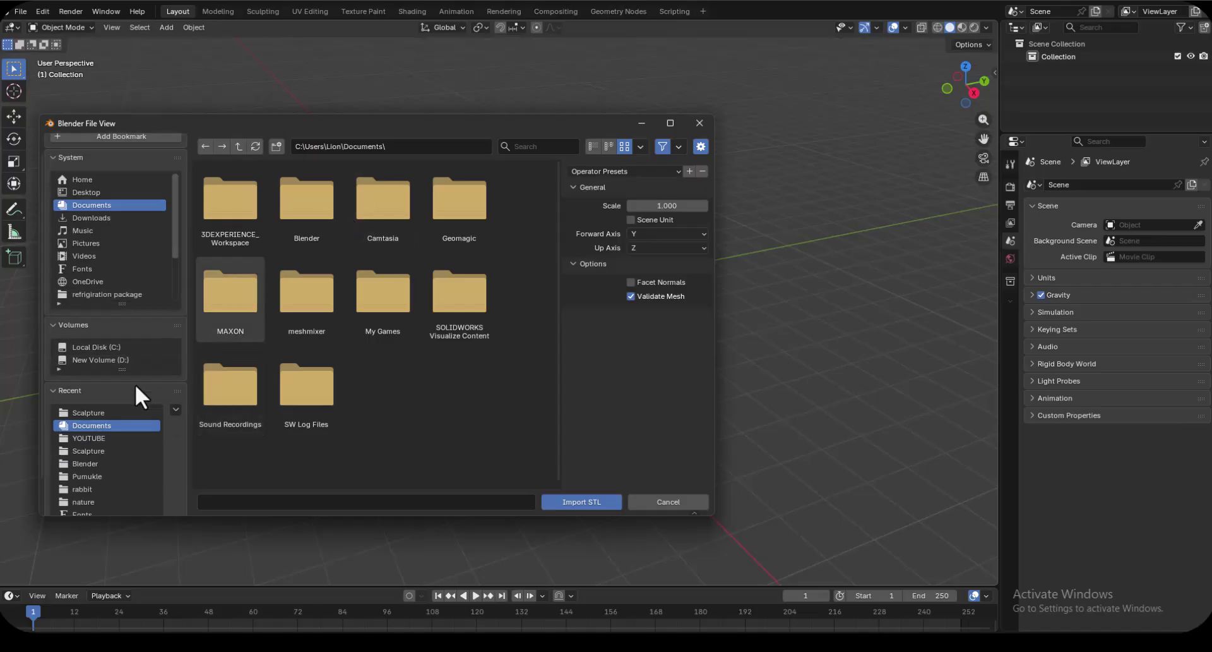
{"action": "scroll", "coordinate": [122, 291], "scroll_direction": "down", "scroll_amount": 3}
{"action": "scroll", "coordinate": [115, 252], "scroll_direction": "up", "scroll_amount": 2}
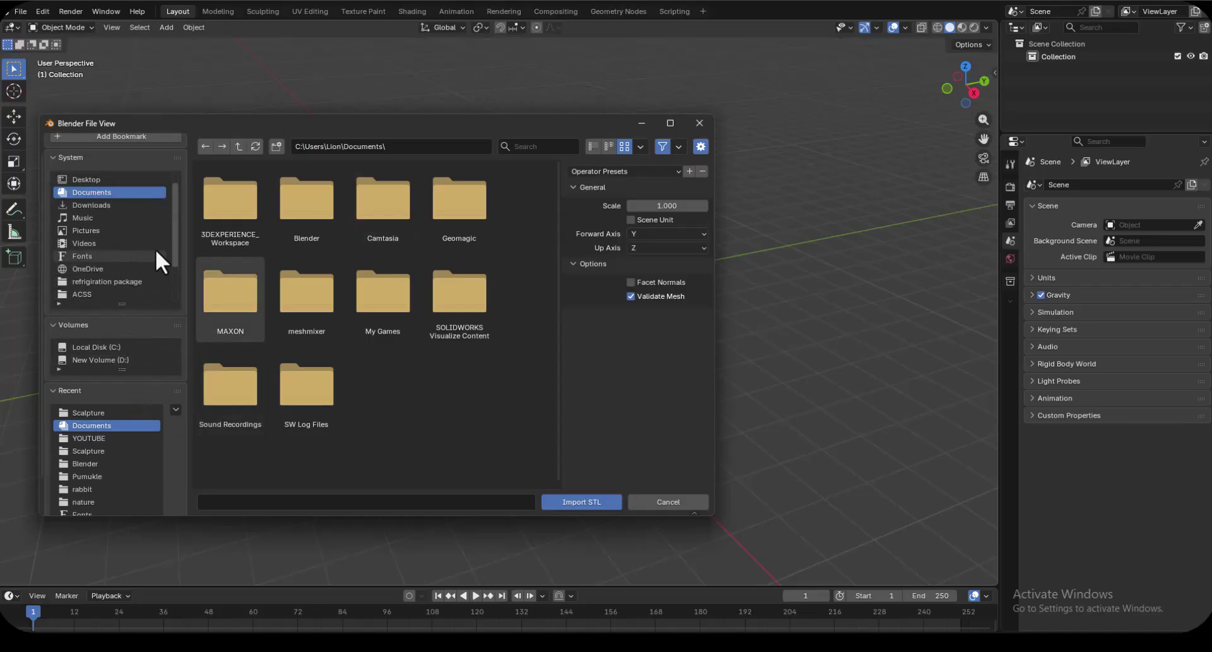
{"action": "left_click", "coordinate": [425, 147]}
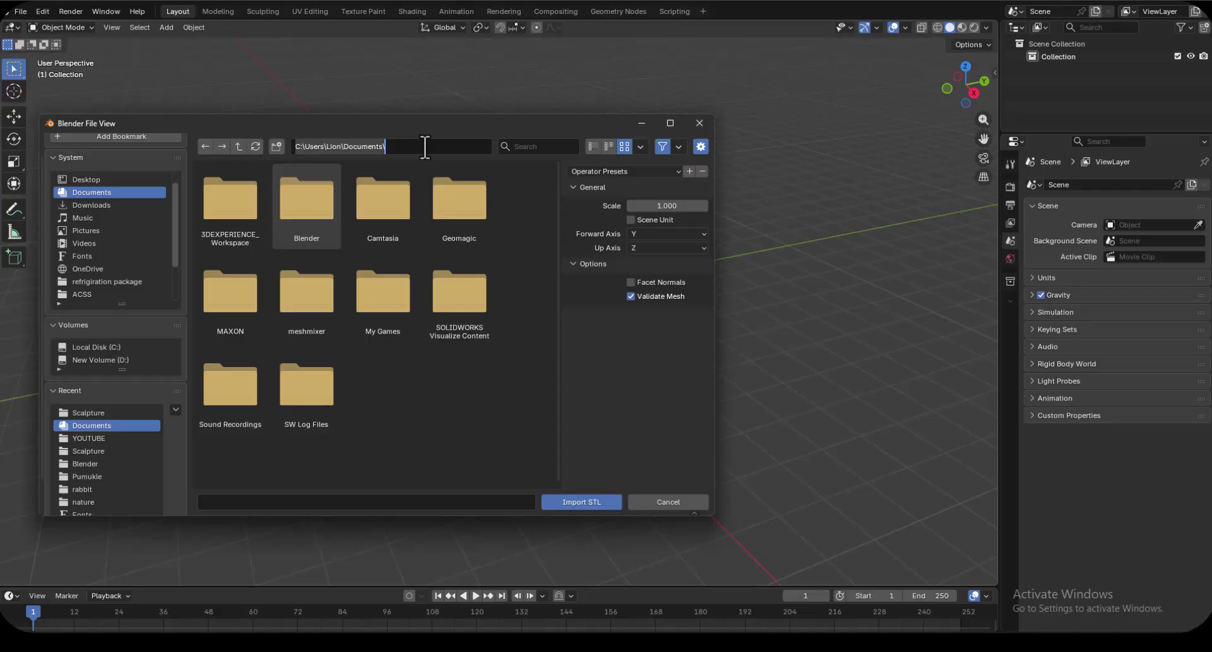
{"action": "type", "text": "D:\\my designs\\solid\\UP WORK\\Scalpture"}
{"action": "key", "text": "Return"}
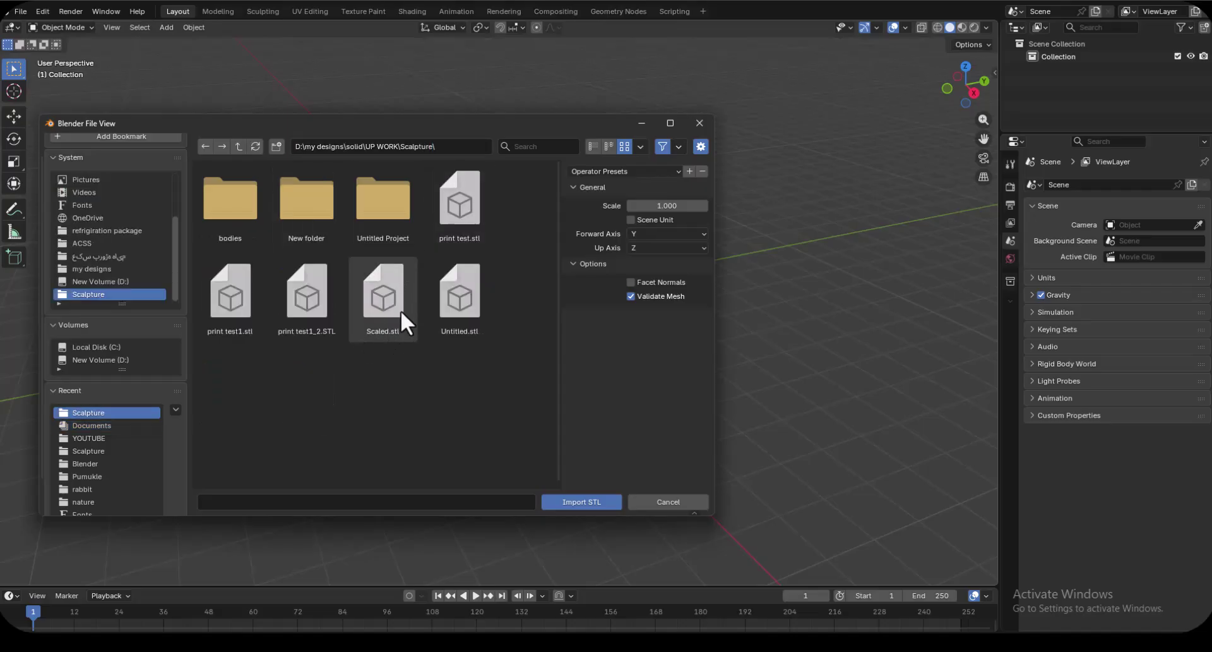
{"action": "double_click", "coordinate": [463, 210]}
- Examine the imported figure's surface, including the flat cut ends of its arms and legs
{"action": "scroll", "coordinate": [525, 286], "scroll_direction": "up", "scroll_amount": 8}
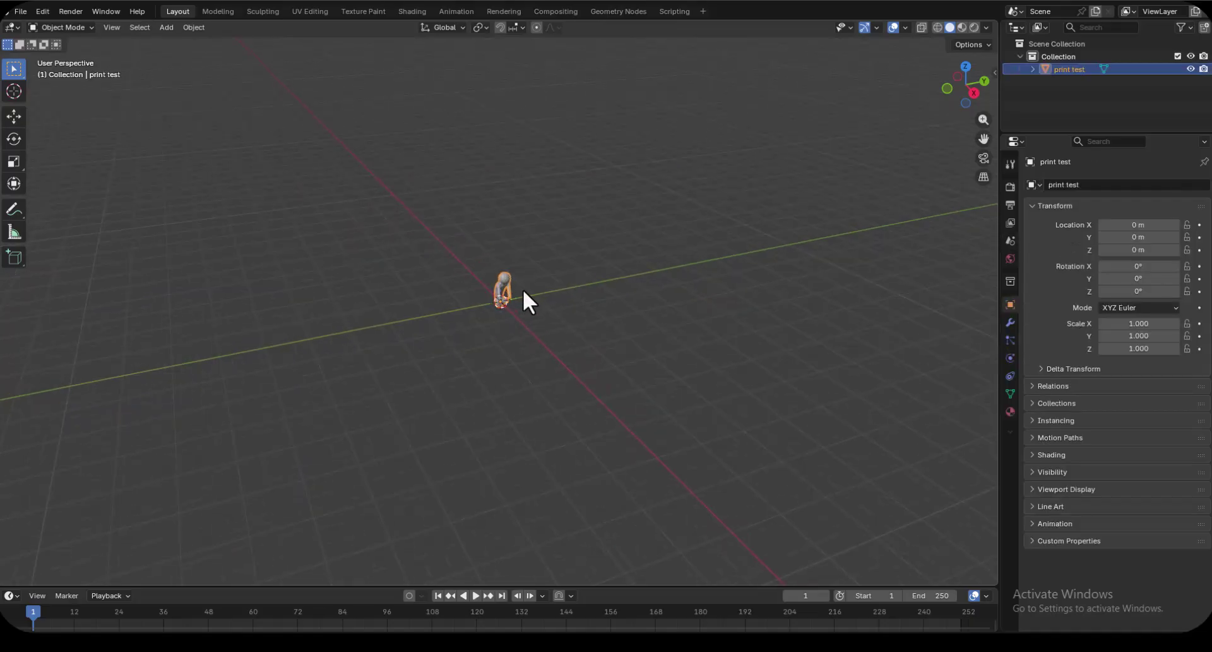
{"action": "scroll", "coordinate": [483, 301], "scroll_direction": "up", "scroll_amount": 5}
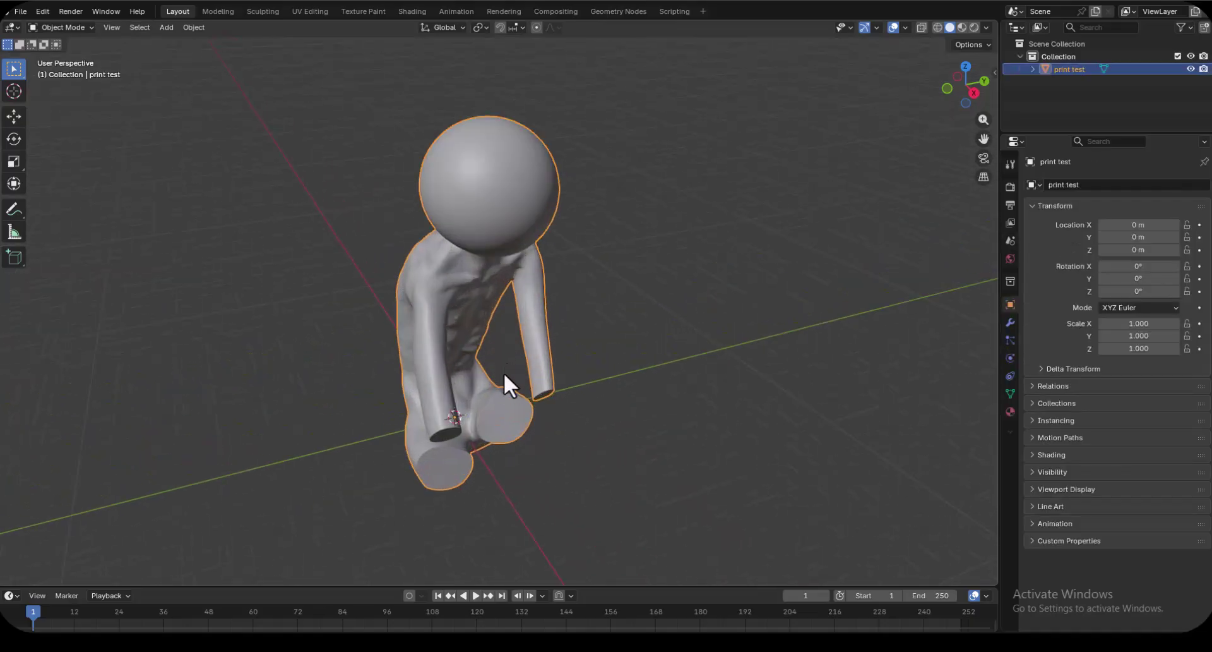
{"action": "middle_click_drag", "start_coordinate": [505, 358], "coordinate": [514, 337]}
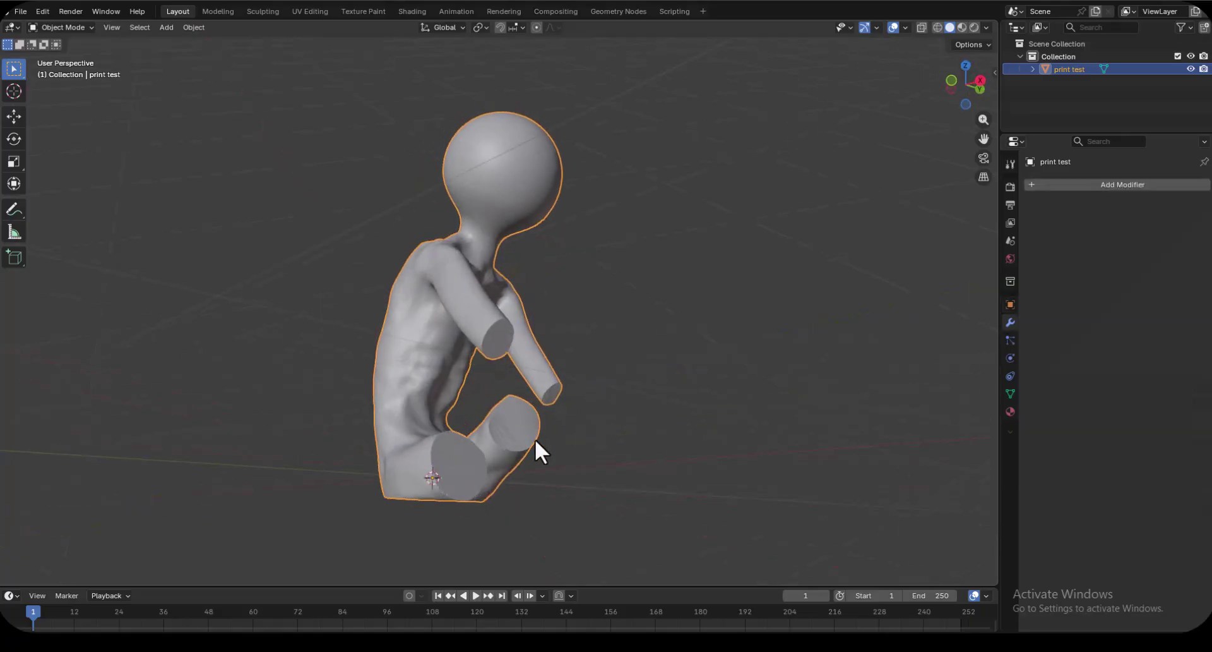
{"action": "scroll", "coordinate": [538, 451], "scroll_direction": "down", "scroll_amount": 2}
{"action": "scroll", "coordinate": [514, 427], "scroll_direction": "up", "scroll_amount": 6}
{"action": "scroll", "coordinate": [570, 389], "scroll_direction": "up", "scroll_amount": 4}
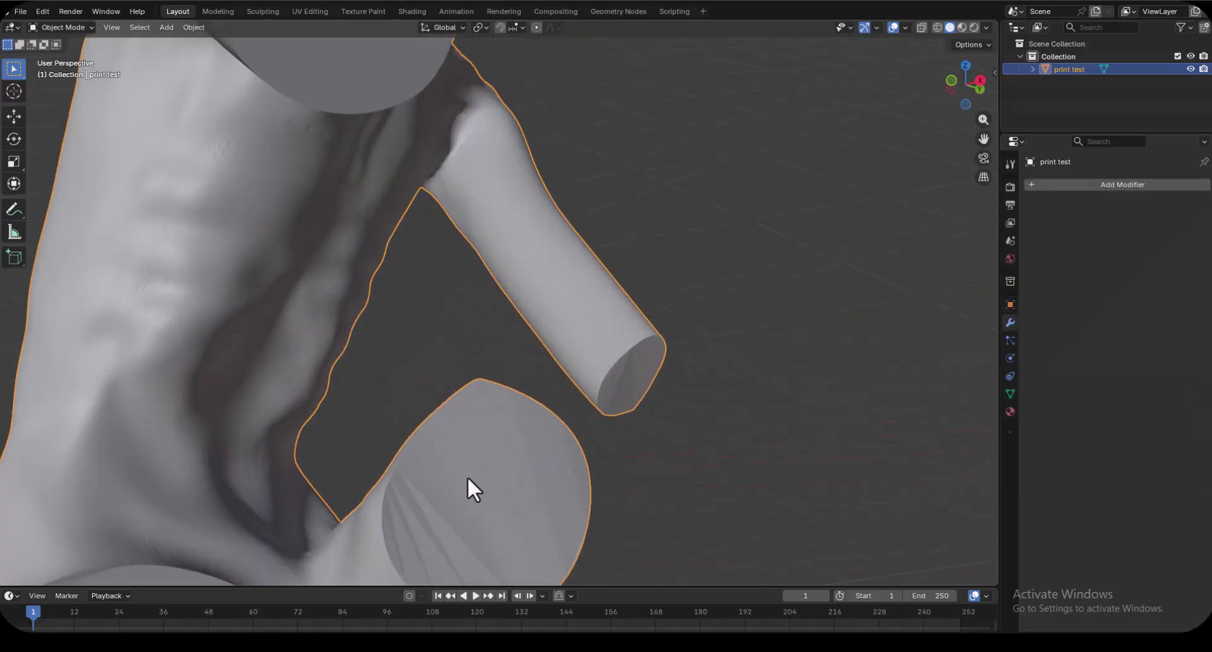
{"action": "scroll", "coordinate": [467, 476], "scroll_direction": "down", "scroll_amount": 6}
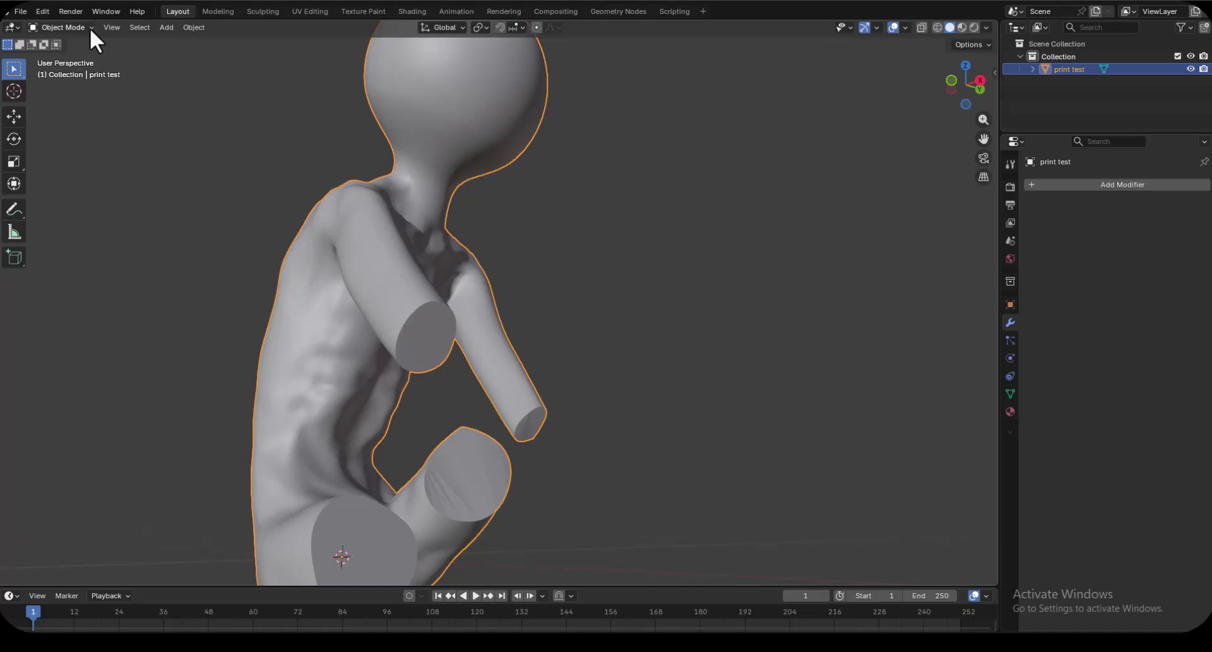
- Enter Edit Mode on the figure and examine the triangle mesh along both arms and at their cut ends
{"action": "left_click", "coordinate": [90, 27]}
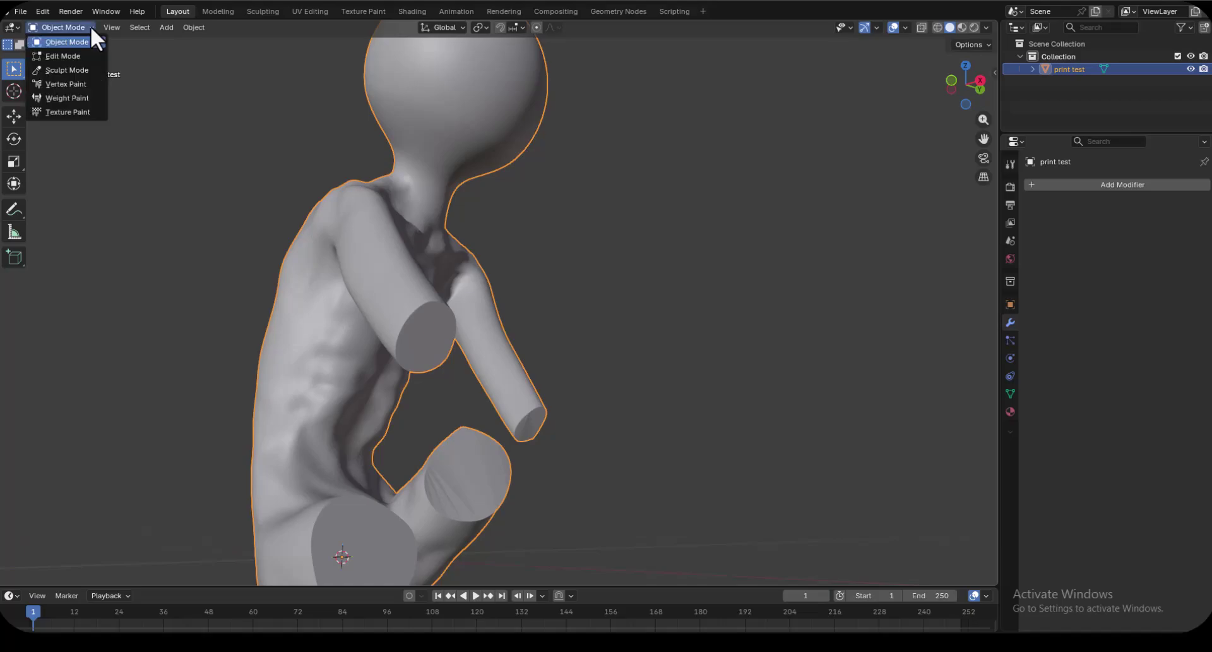
{"action": "left_click", "coordinate": [47, 56]}
{"action": "scroll", "coordinate": [490, 471], "scroll_direction": "up", "scroll_amount": 5}
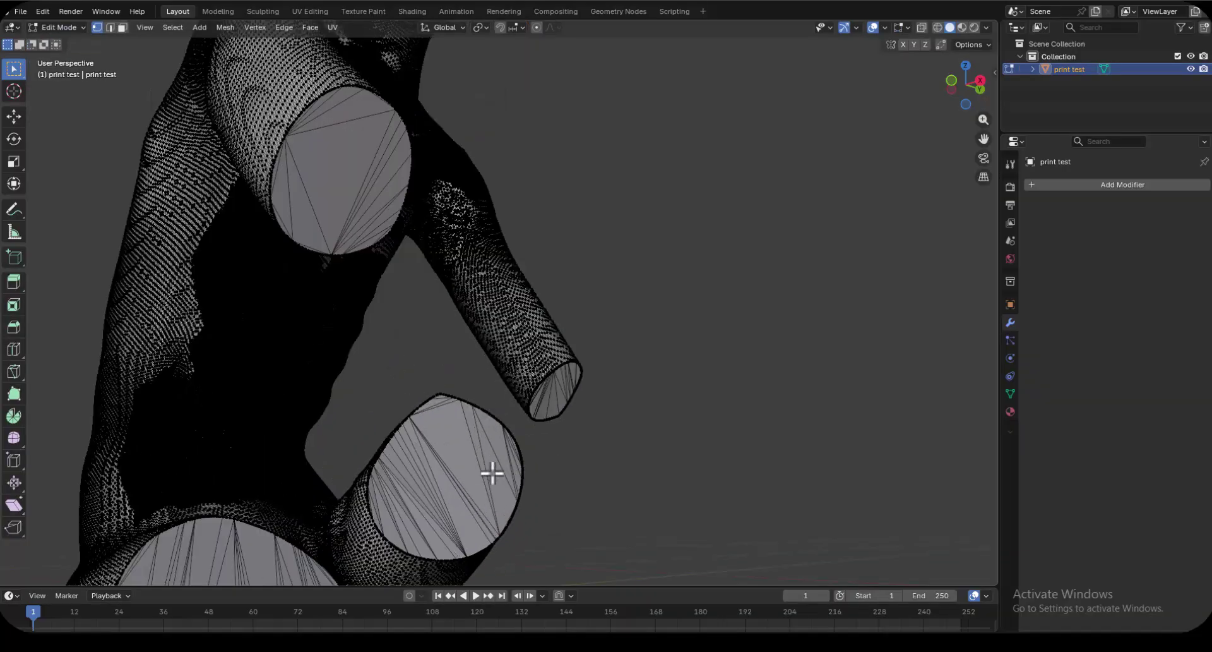
{"action": "scroll", "coordinate": [532, 325], "scroll_direction": "up", "scroll_amount": 6}
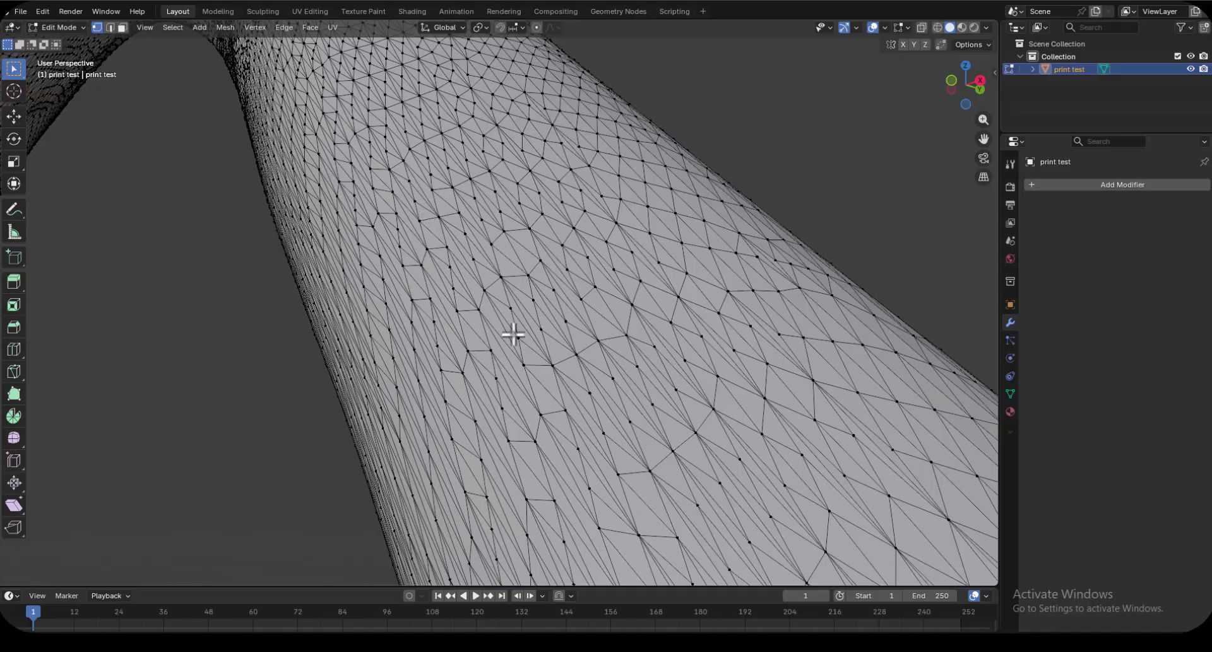
{"action": "scroll", "coordinate": [561, 385], "scroll_direction": "down", "scroll_amount": 5}
{"action": "scroll", "coordinate": [534, 382], "scroll_direction": "down", "scroll_amount": 2}
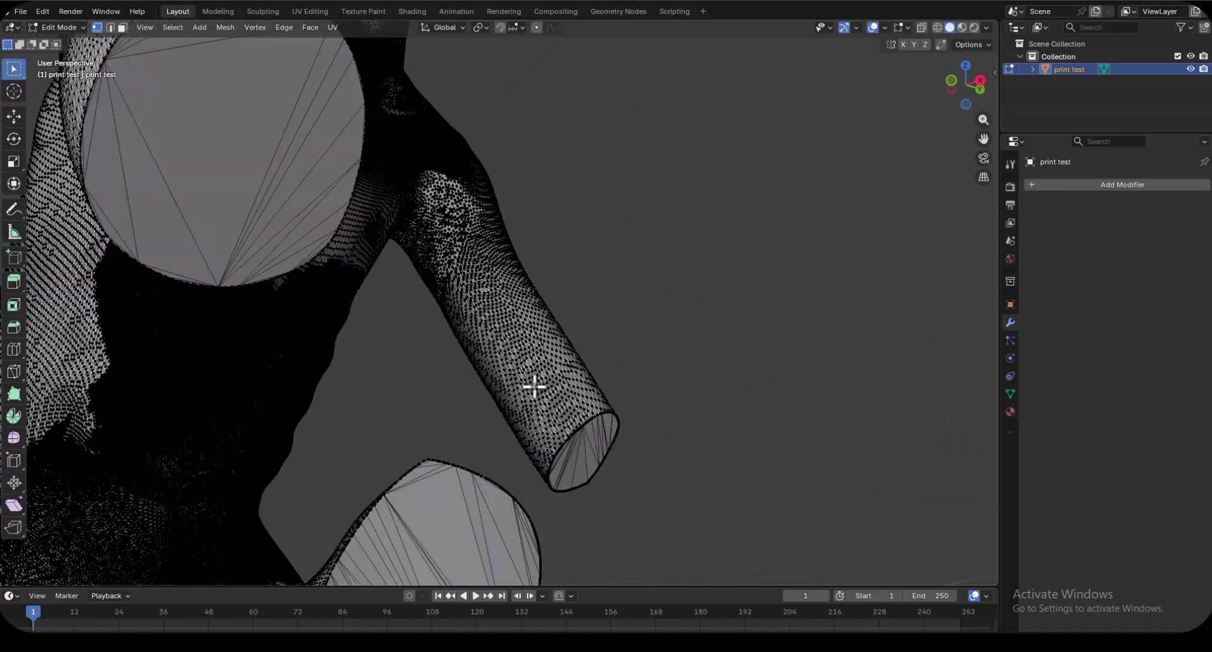
{"action": "scroll", "coordinate": [533, 387], "scroll_direction": "up", "scroll_amount": 5}
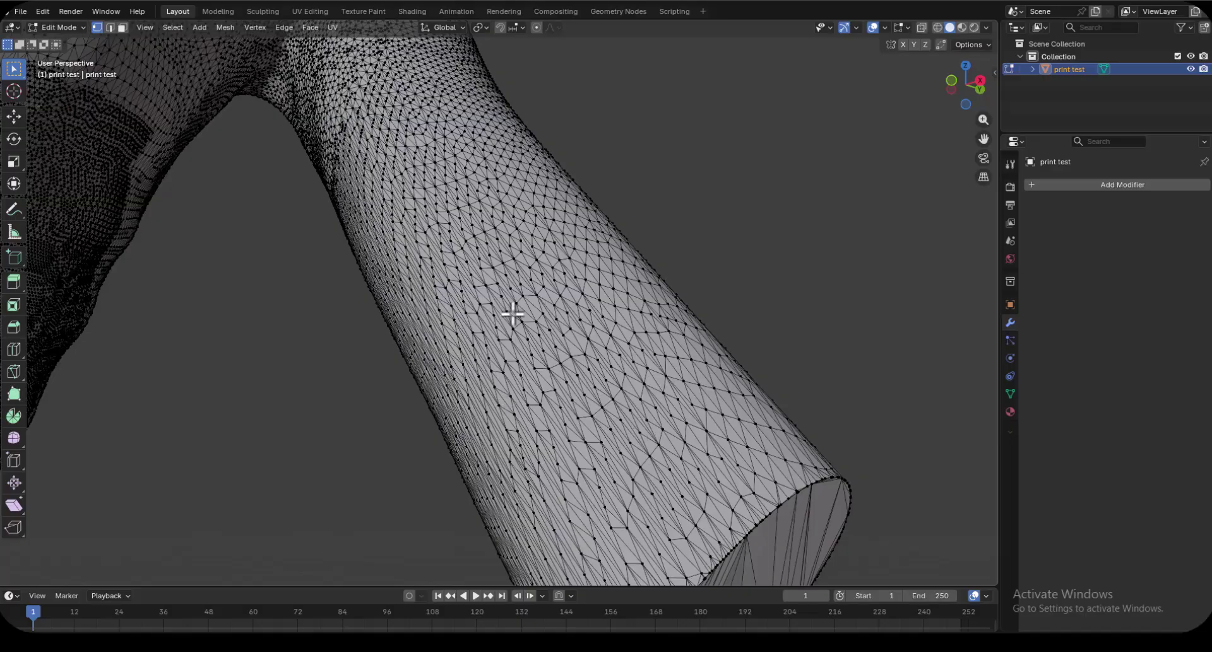
{"action": "scroll", "coordinate": [501, 318], "scroll_direction": "up", "scroll_amount": 2}
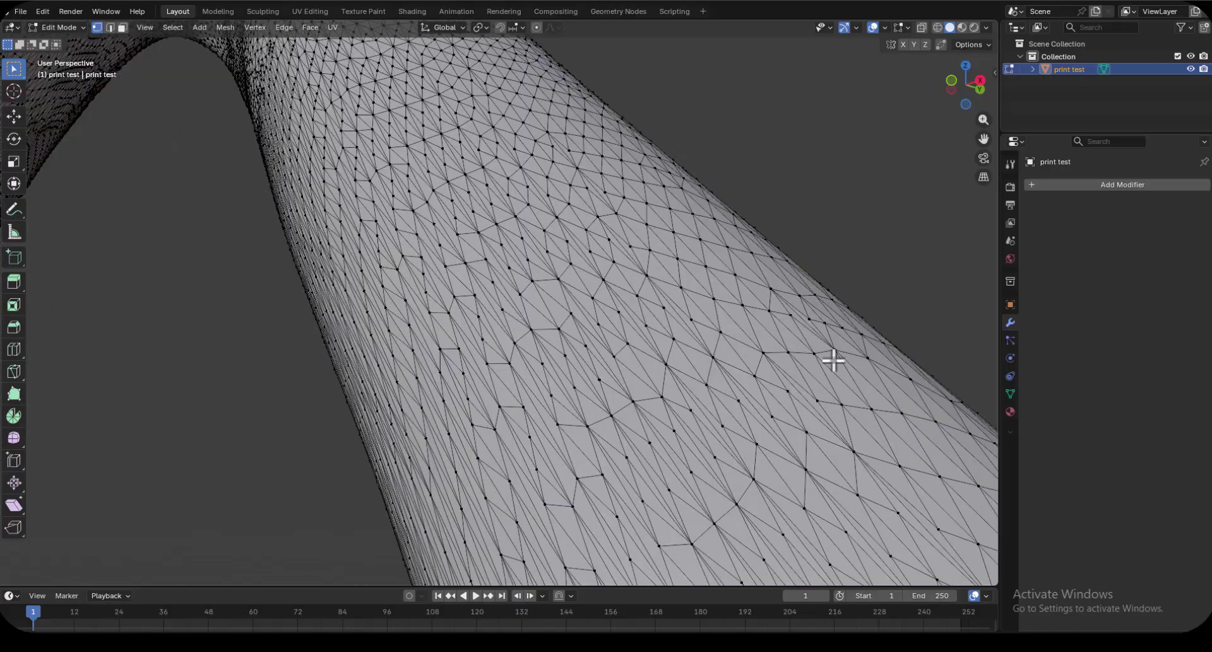
{"action": "scroll", "coordinate": [643, 489], "scroll_direction": "down", "scroll_amount": 5}
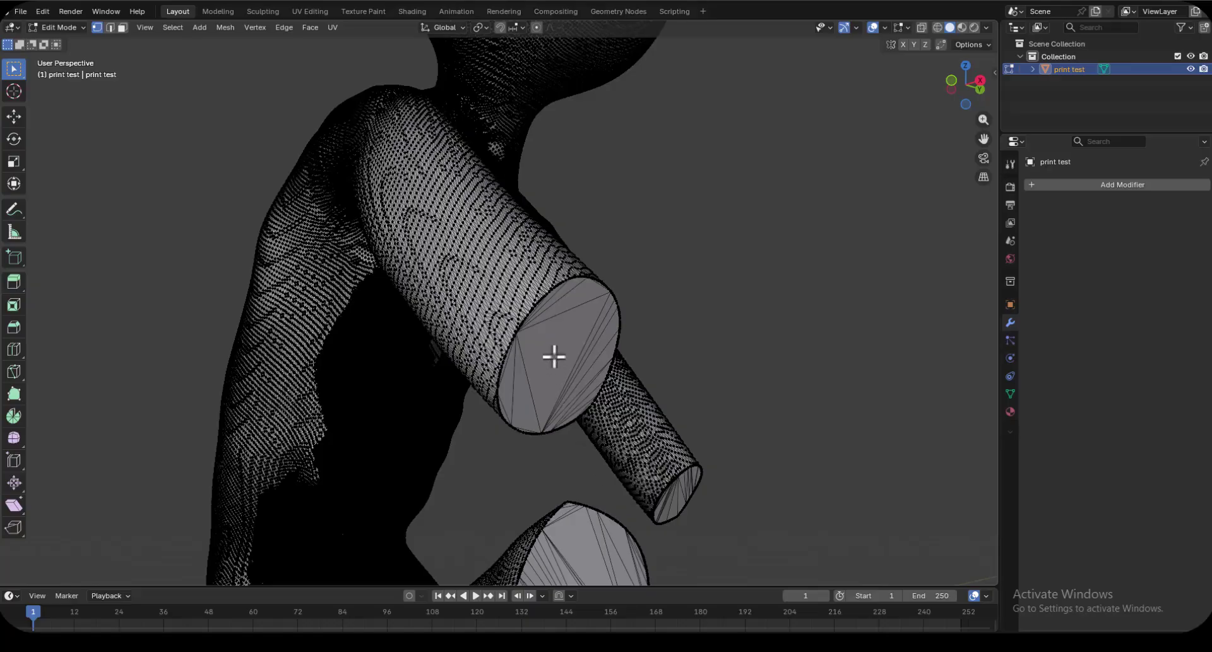
{"action": "scroll", "coordinate": [539, 309], "scroll_direction": "up", "scroll_amount": 6}
{"action": "scroll", "coordinate": [536, 316], "scroll_direction": "down", "scroll_amount": 4}
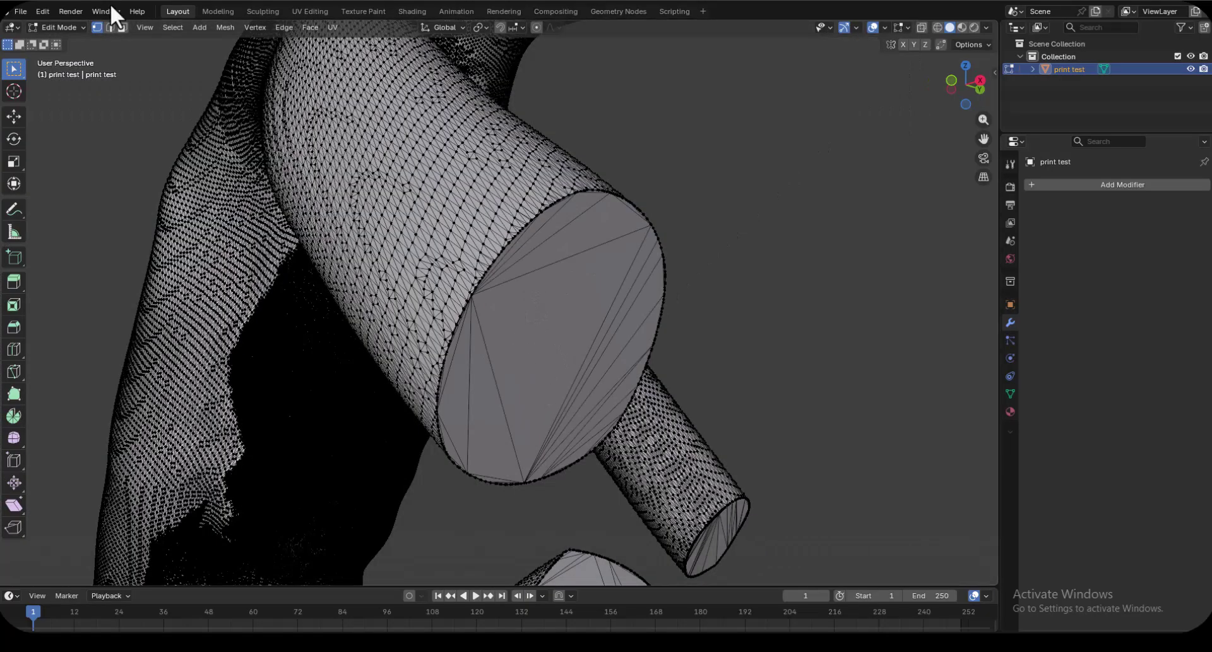
- Switch to face selection and select a triangle on each arm's flat cut end to inspect the cap faces
{"action": "left_click", "coordinate": [122, 27]}
{"action": "left_click", "coordinate": [531, 328]}
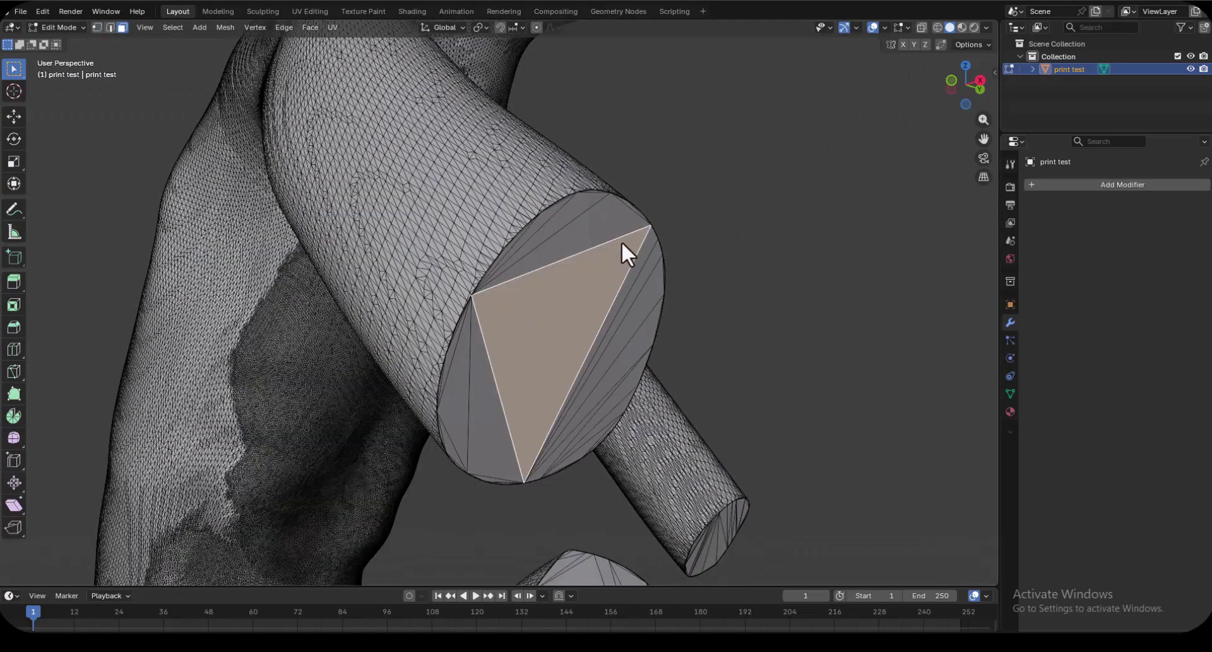
{"action": "scroll", "coordinate": [738, 528], "scroll_direction": "down", "scroll_amount": 4}
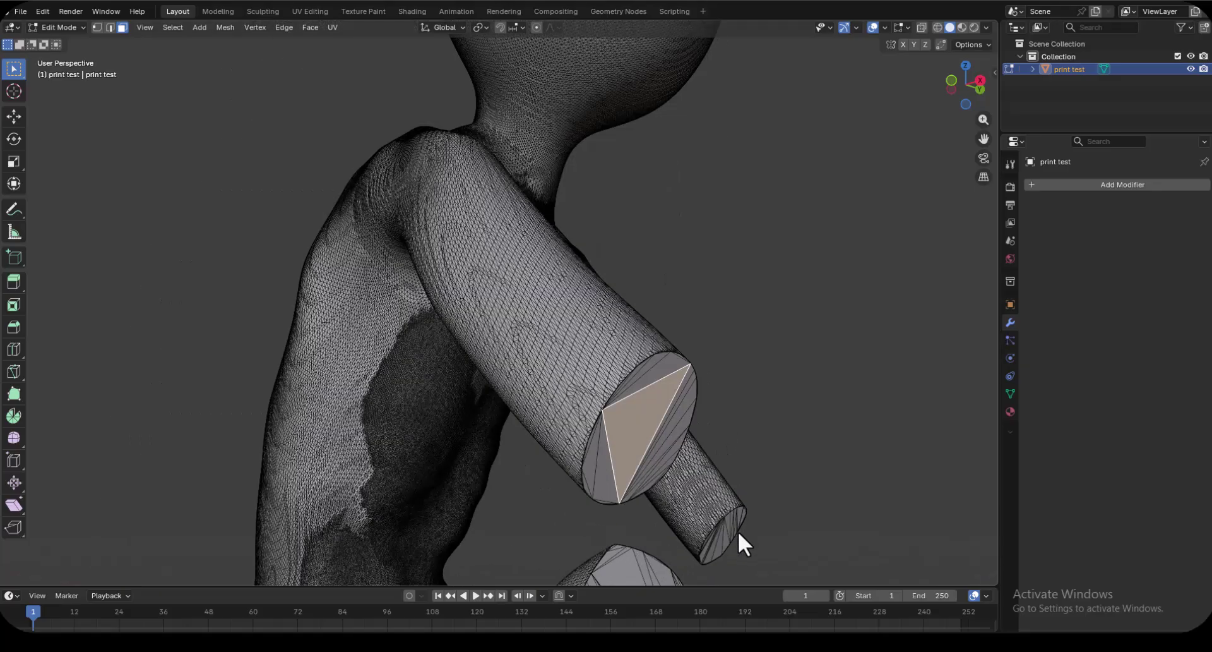
{"action": "scroll", "coordinate": [744, 541], "scroll_direction": "up", "scroll_amount": 6}
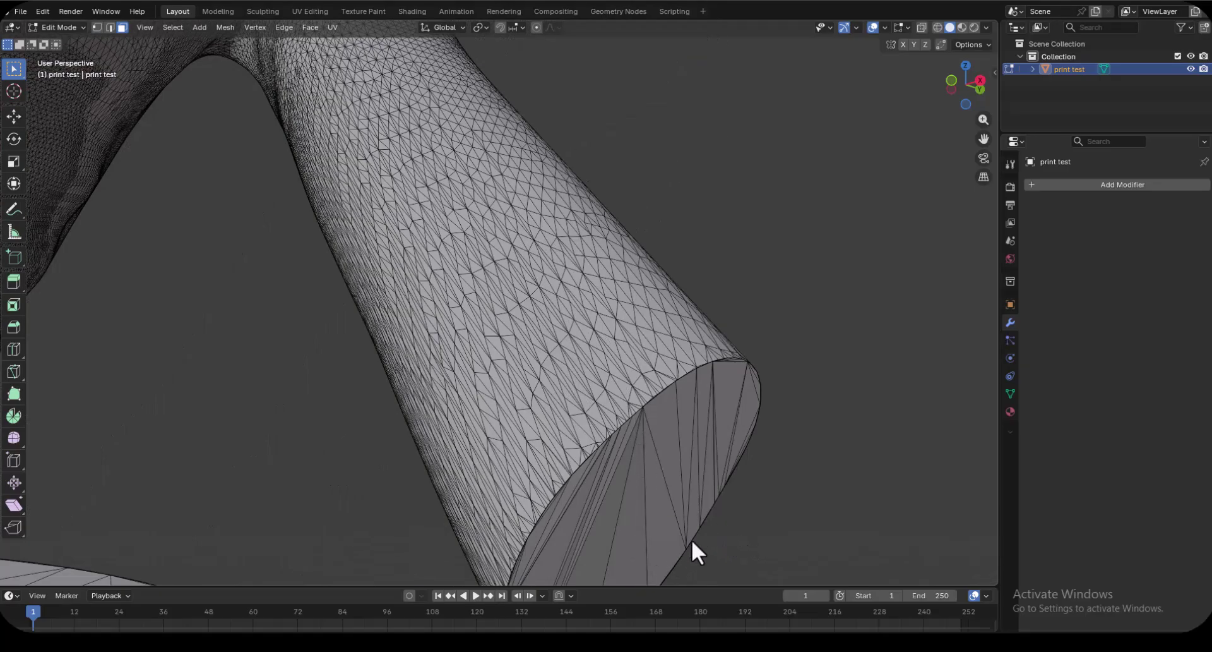
{"action": "left_click", "coordinate": [670, 431]}
{"action": "scroll", "coordinate": [634, 452], "scroll_direction": "down", "scroll_amount": 3}
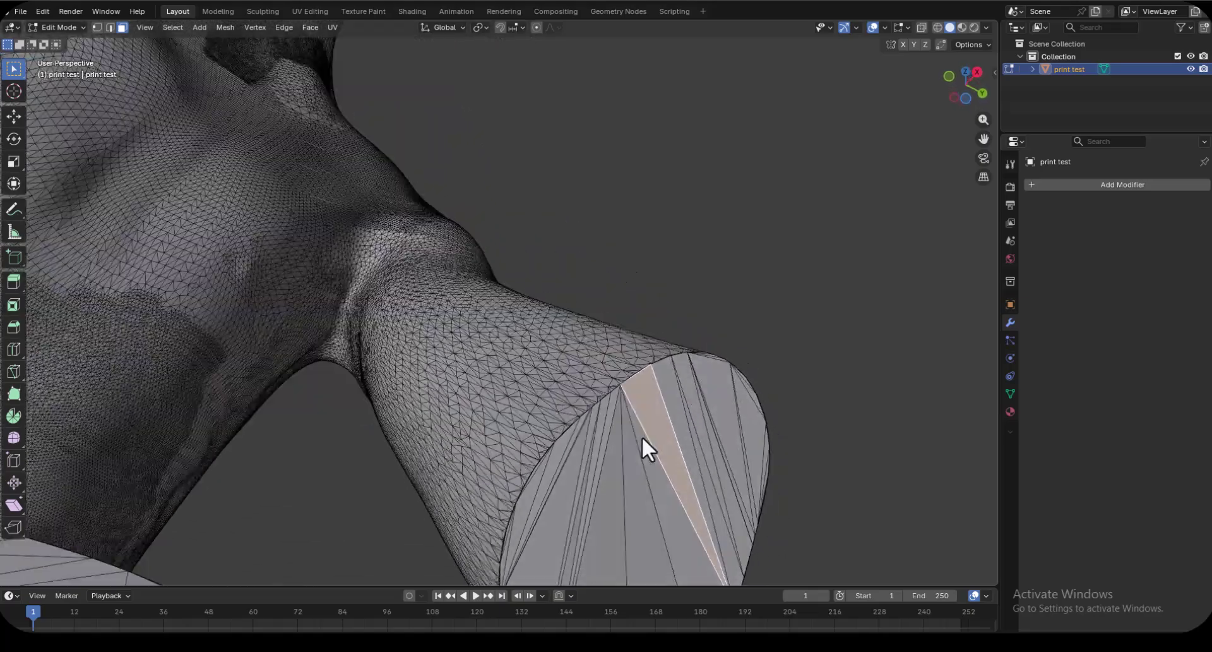
{"action": "scroll", "coordinate": [649, 475], "scroll_direction": "up", "scroll_amount": 3}
{"action": "scroll", "coordinate": [649, 476], "scroll_direction": "down", "scroll_amount": 8}
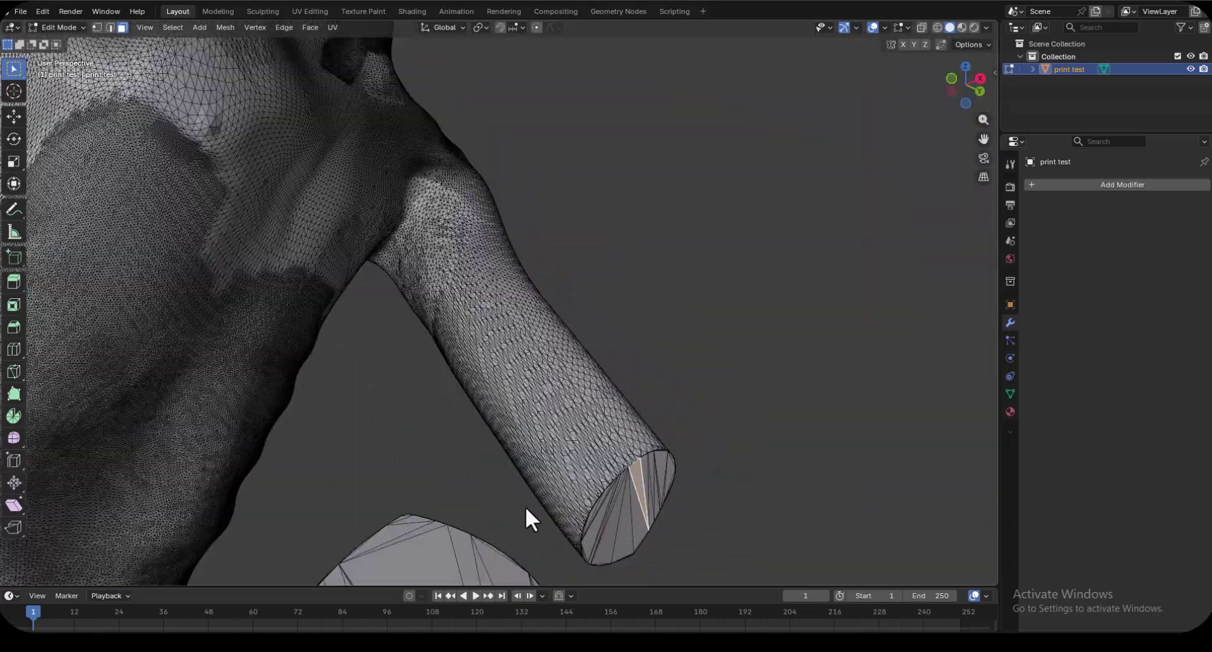
{"action": "scroll", "coordinate": [460, 480], "scroll_direction": "down", "scroll_amount": 8}
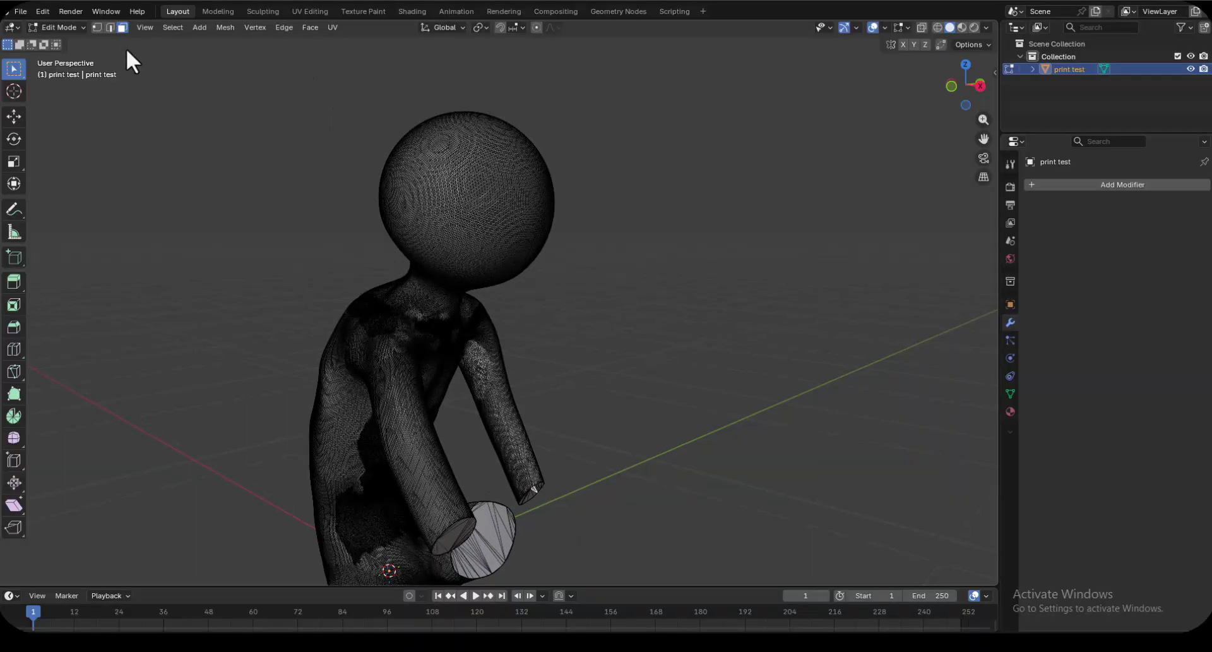
- Return the figure to Object Mode
{"action": "left_click", "coordinate": [70, 26]}
{"action": "left_click", "coordinate": [60, 39]}
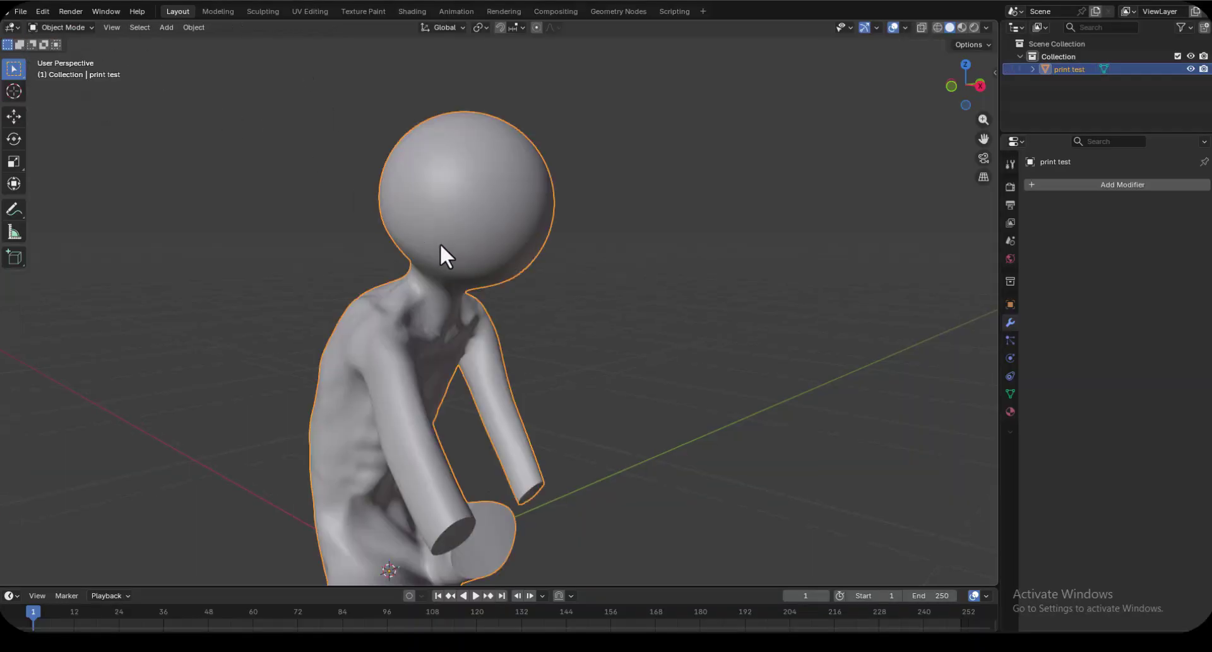
{"action": "middle_click_drag", "start_coordinate": [445, 339], "coordinate": [422, 452]}
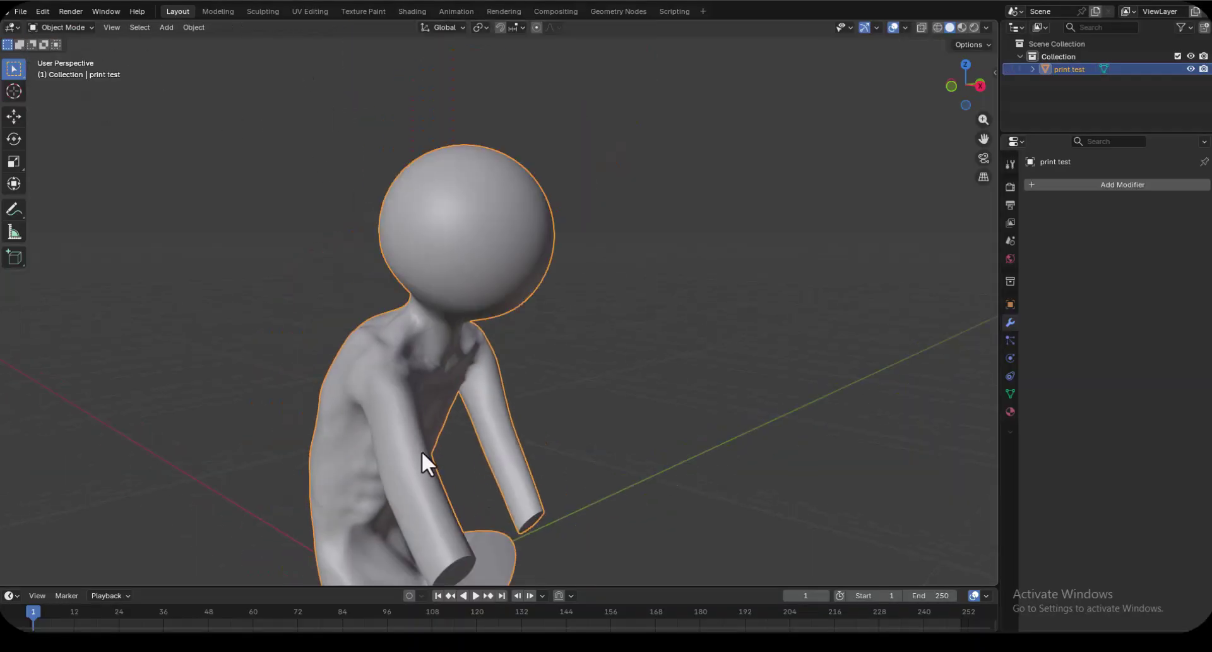
- Add a Remesh modifier to the figure and set its mode to Smooth
{"action": "left_click", "coordinate": [1040, 184]}
{"action": "mouse_move", "coordinate": [1031, 181]}
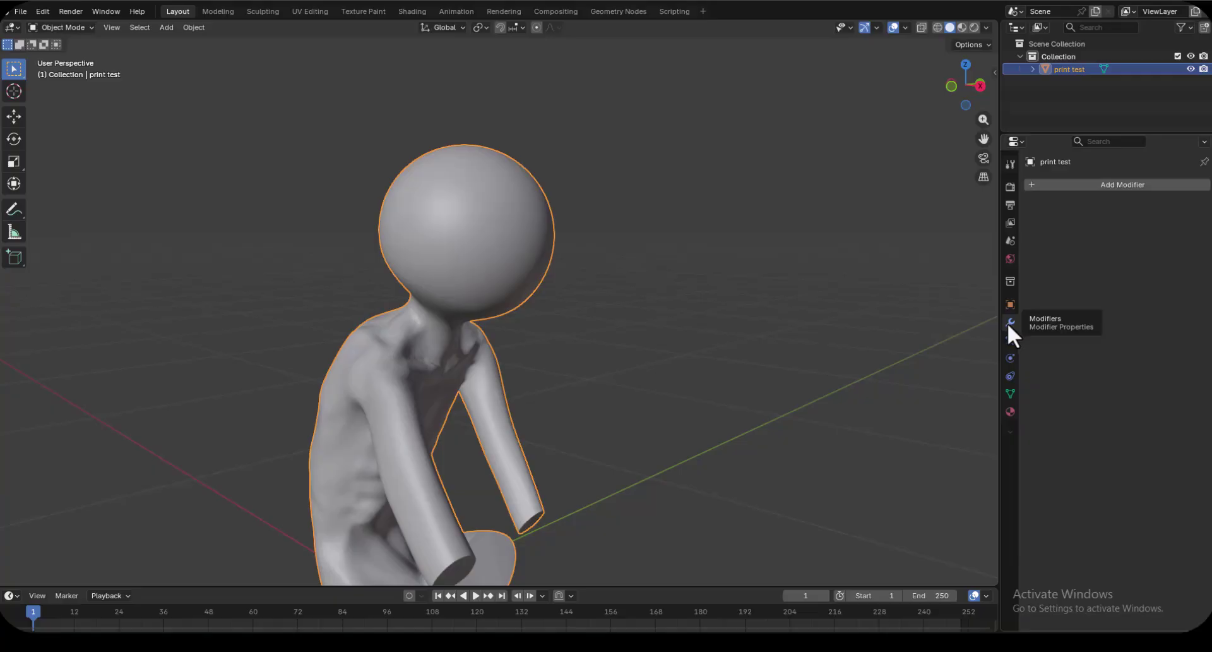
{"action": "left_click", "coordinate": [1030, 183]}
{"action": "mouse_move", "coordinate": [1030, 183]}
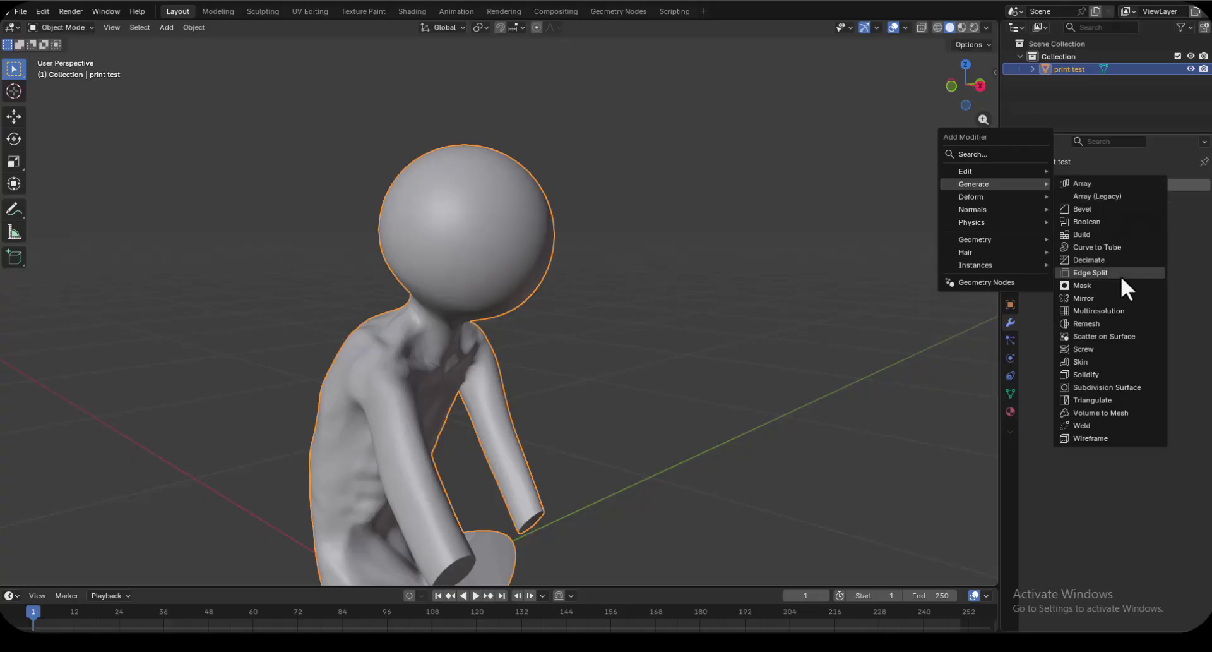
{"action": "left_click", "coordinate": [1083, 322]}
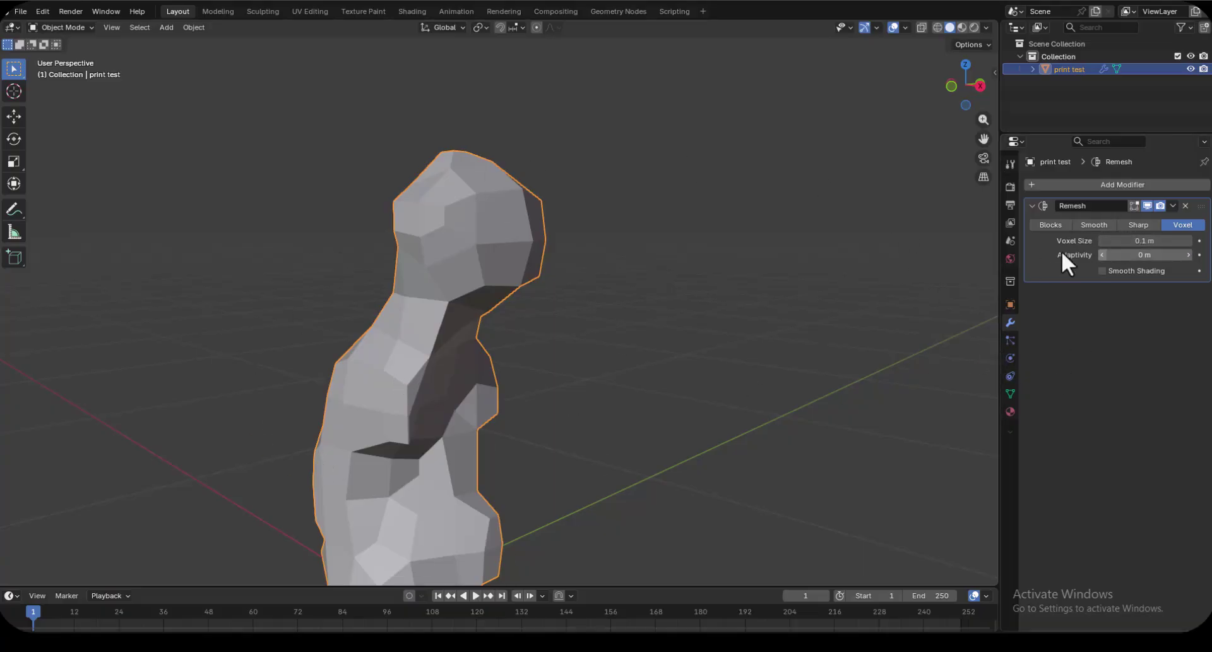
{"action": "left_click", "coordinate": [1100, 225]}
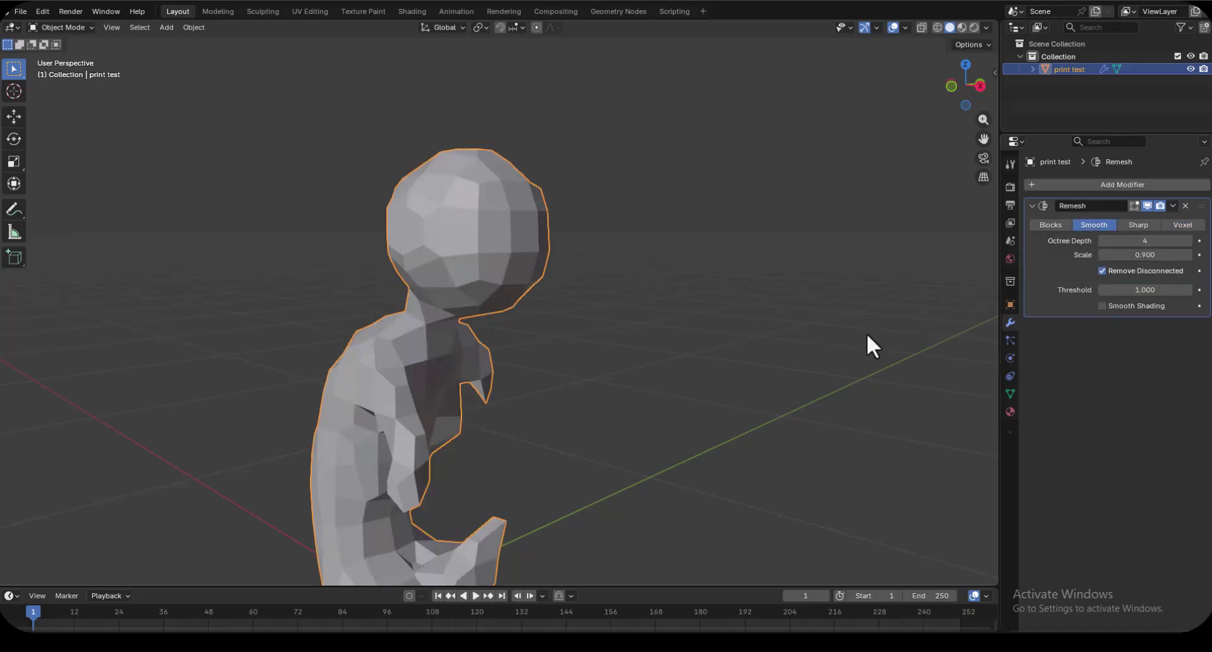
- Raise the Remesh modifier's octree depth to 8
{"action": "left_click_drag", "start_coordinate": [1148, 241], "coordinate": [1154, 241]}
{"action": "left_click", "coordinate": [1188, 241]}
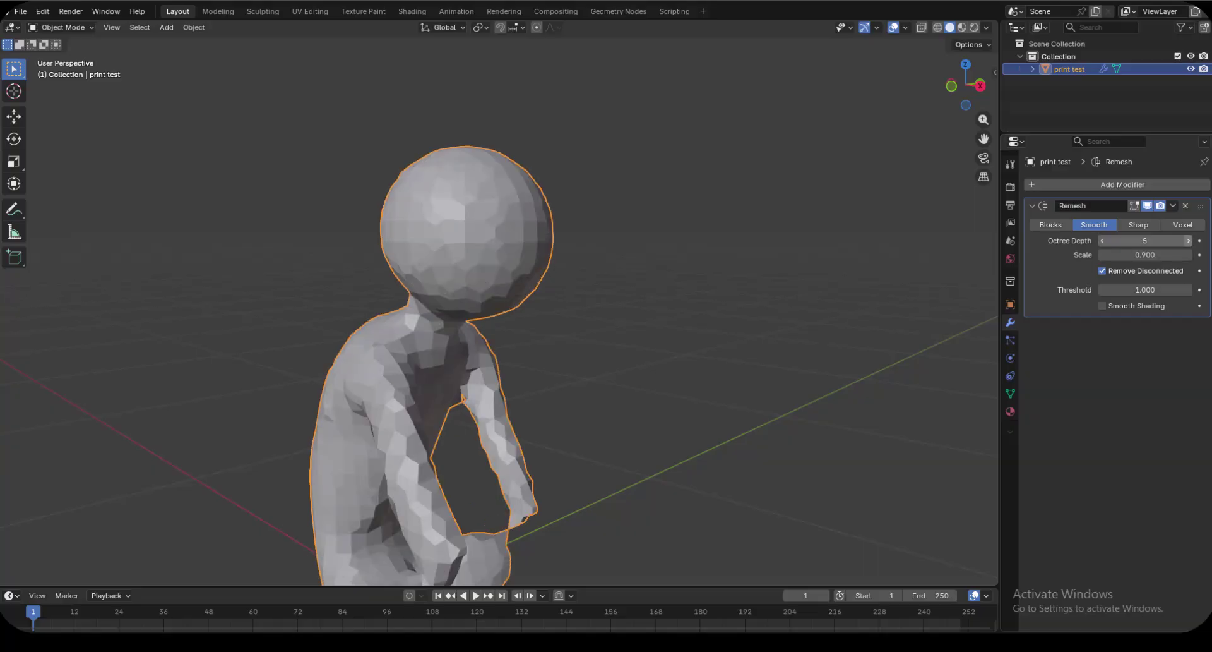
{"action": "left_click", "coordinate": [1188, 241]}
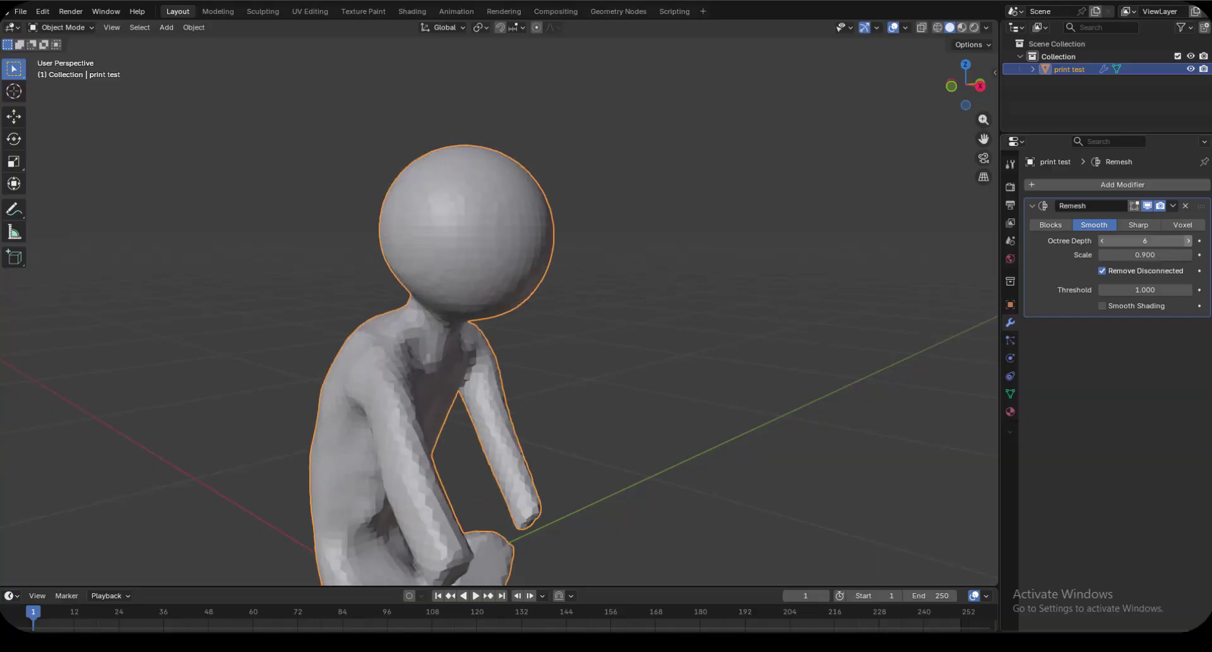
{"action": "left_click", "coordinate": [1188, 240]}
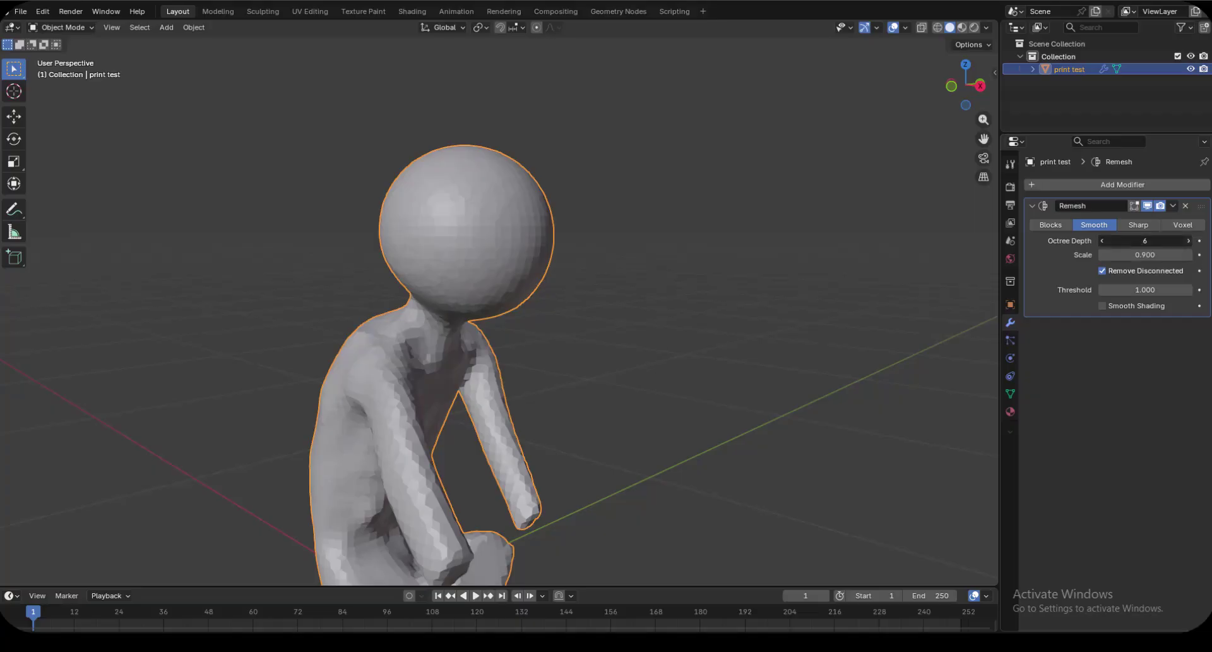
{"action": "left_click", "coordinate": [1188, 240]}
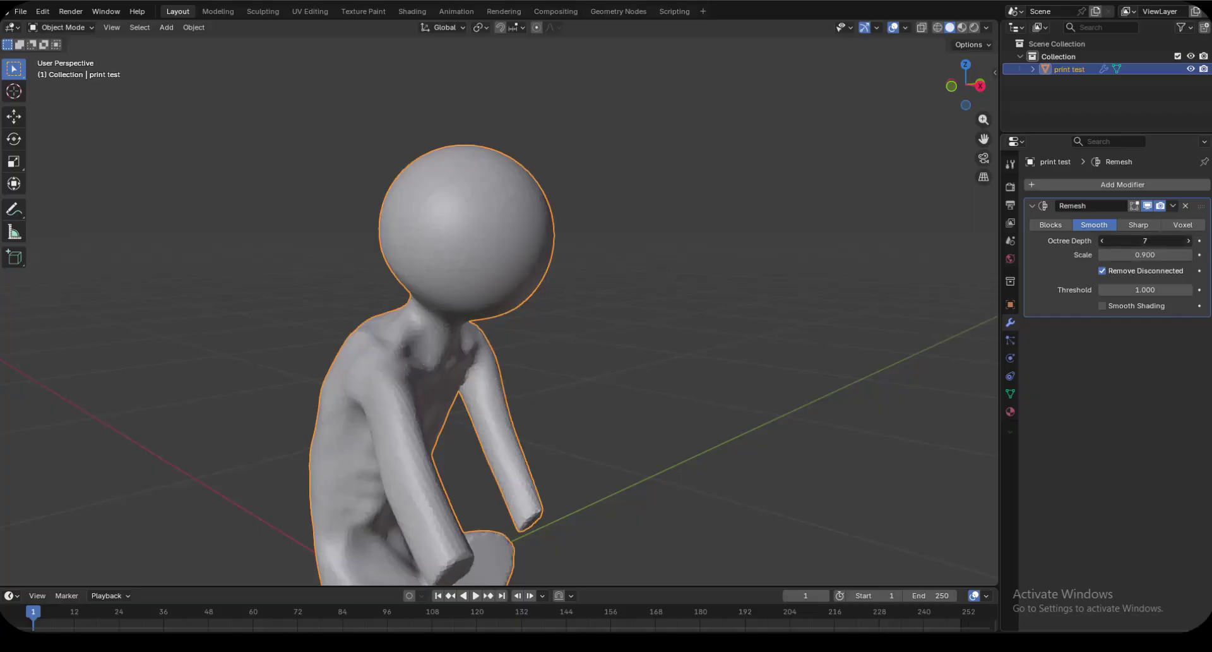
- Check the rims of the arms' cut ends and raise the Remesh octree depth to 10
{"action": "scroll", "coordinate": [524, 486], "scroll_direction": "up", "scroll_amount": 2}
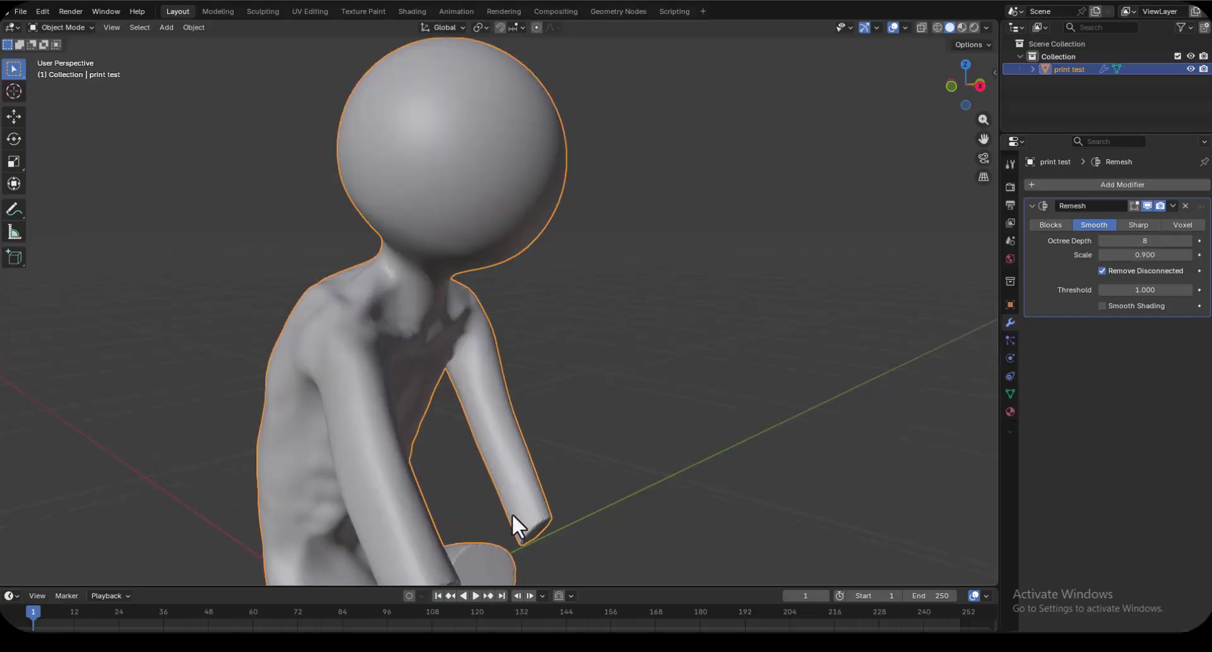
{"action": "scroll", "coordinate": [499, 543], "scroll_direction": "down", "scroll_amount": 4}
{"action": "scroll", "coordinate": [480, 562], "scroll_direction": "up", "scroll_amount": 3}
{"action": "scroll", "coordinate": [481, 548], "scroll_direction": "up", "scroll_amount": 6}
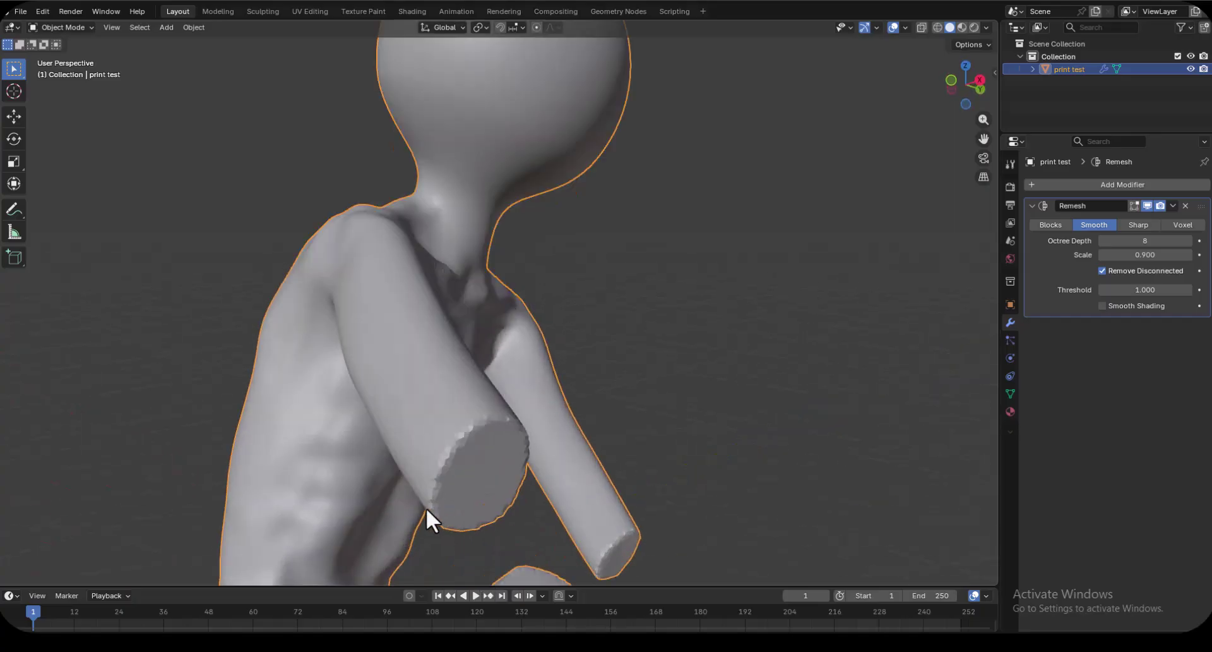
{"action": "scroll", "coordinate": [480, 414], "scroll_direction": "down", "scroll_amount": 2}
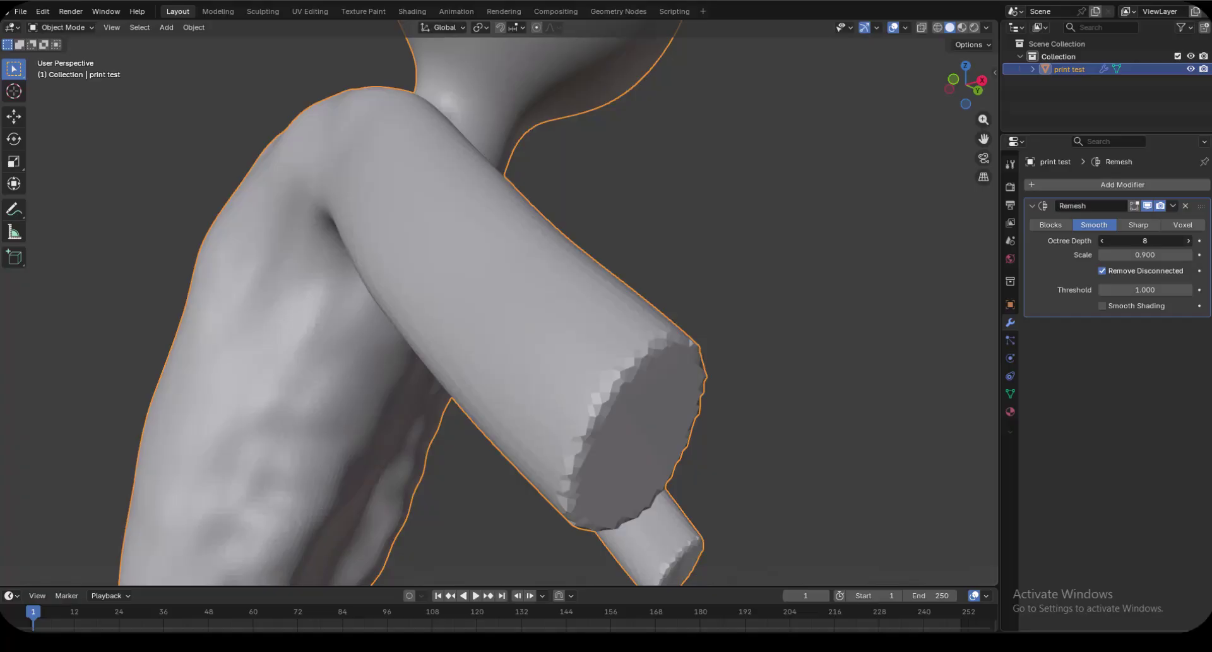
{"action": "left_click", "coordinate": [1188, 240]}
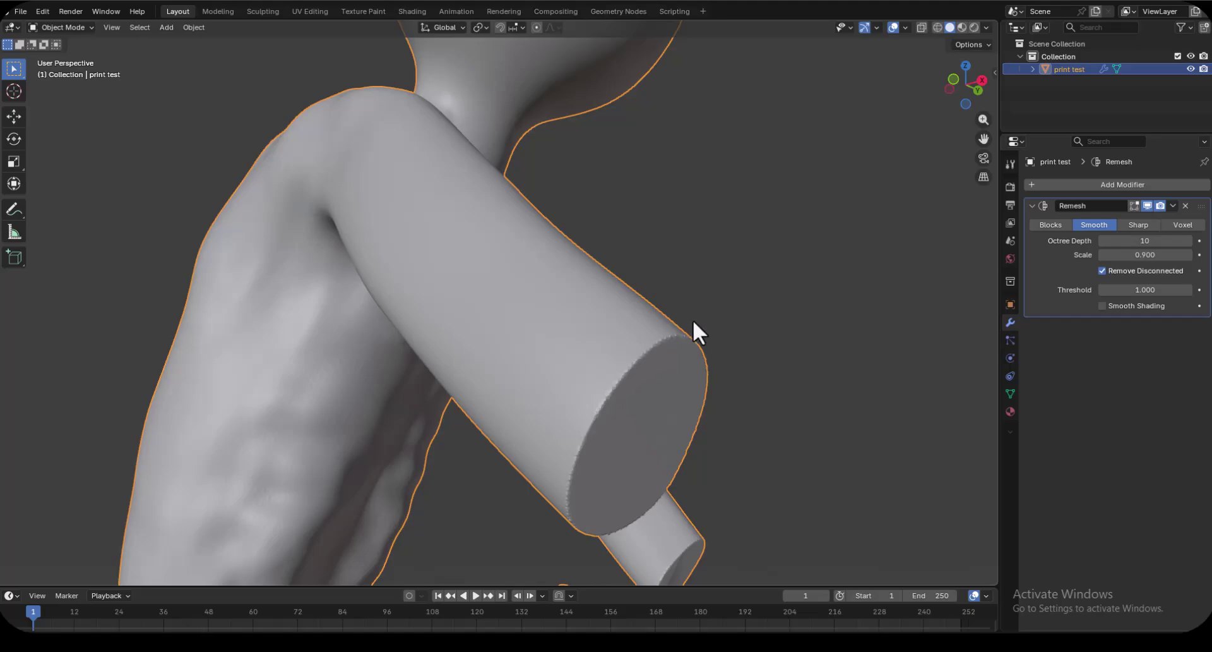
- Apply the Remesh modifier to the figure
{"action": "scroll", "coordinate": [760, 351], "scroll_direction": "down", "scroll_amount": 5}
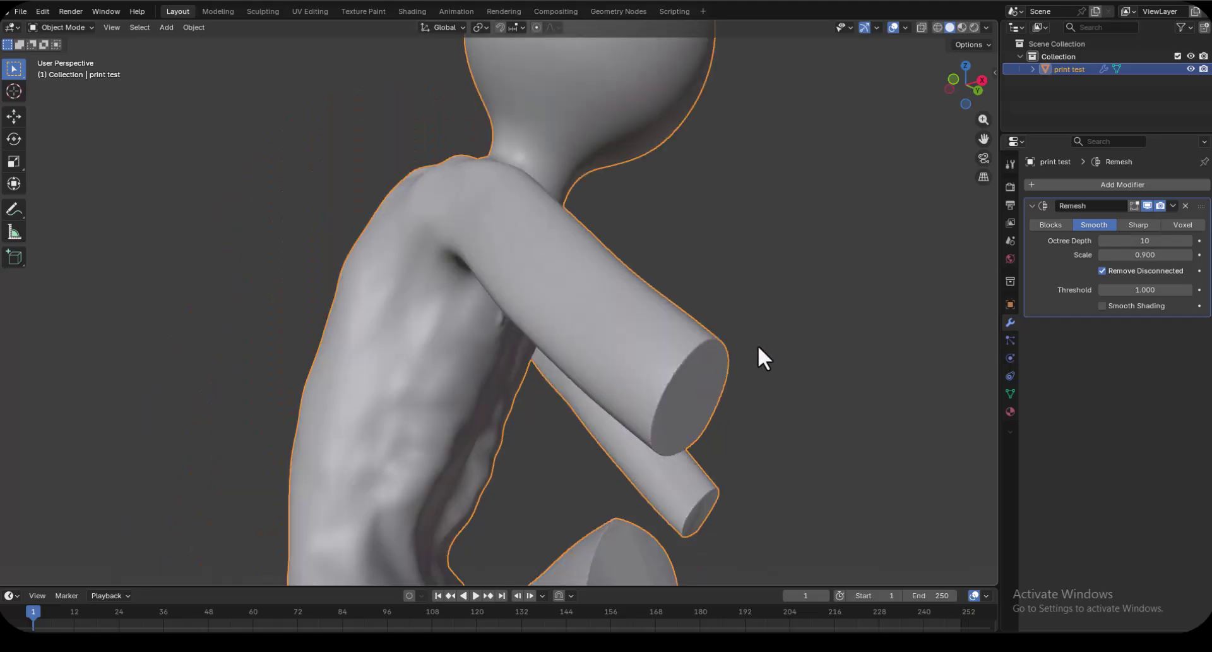
{"action": "middle_click_drag", "start_coordinate": [759, 353], "coordinate": [755, 499]}
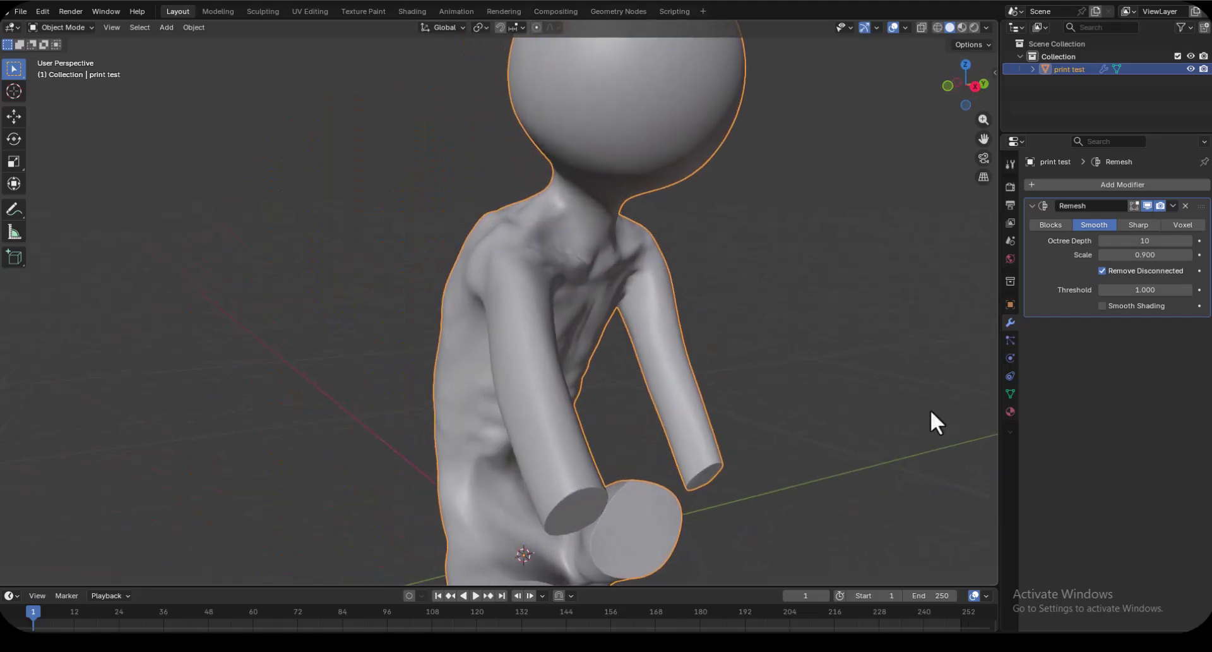
{"action": "left_click", "coordinate": [1172, 205]}
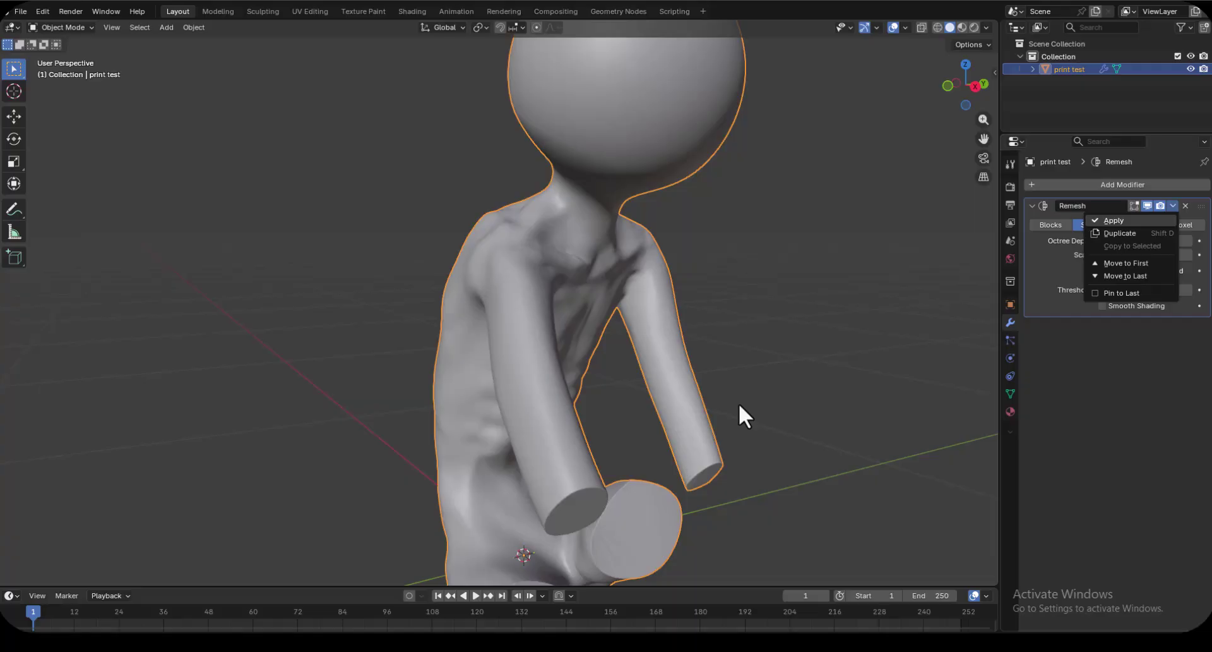
{"action": "key", "text": "Return"}
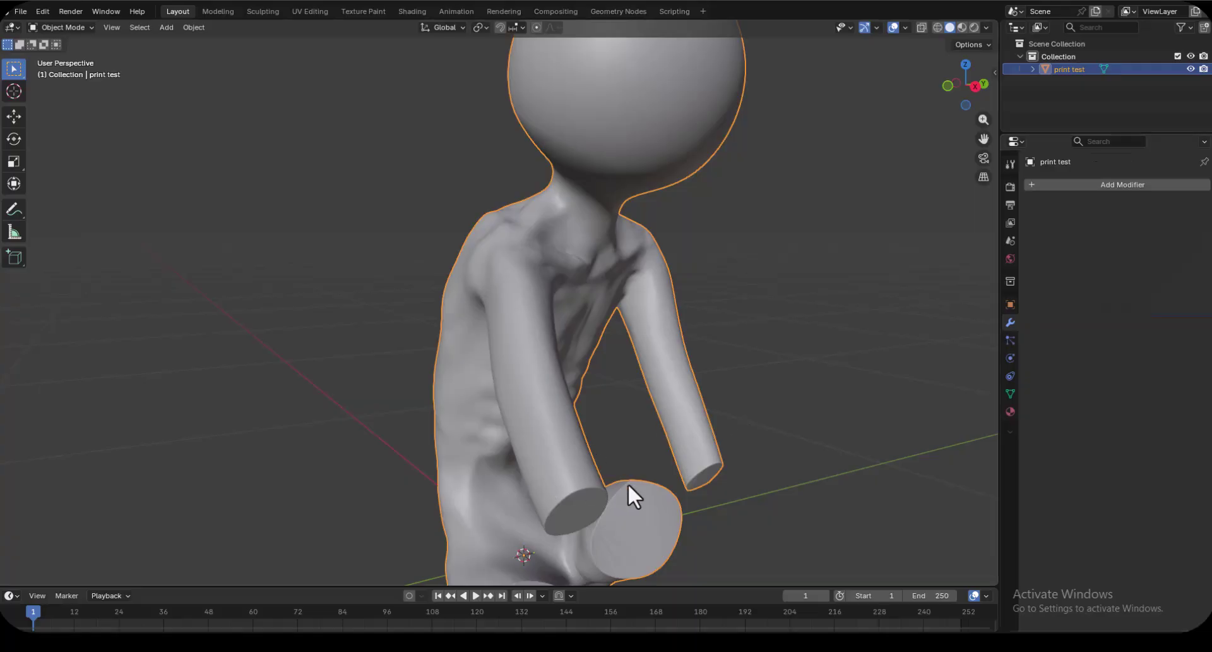
- Examine the remeshed faces at the arm's cut end in Edit Mode and return to Object Mode
{"action": "scroll", "coordinate": [711, 477], "scroll_direction": "up", "scroll_amount": 2}
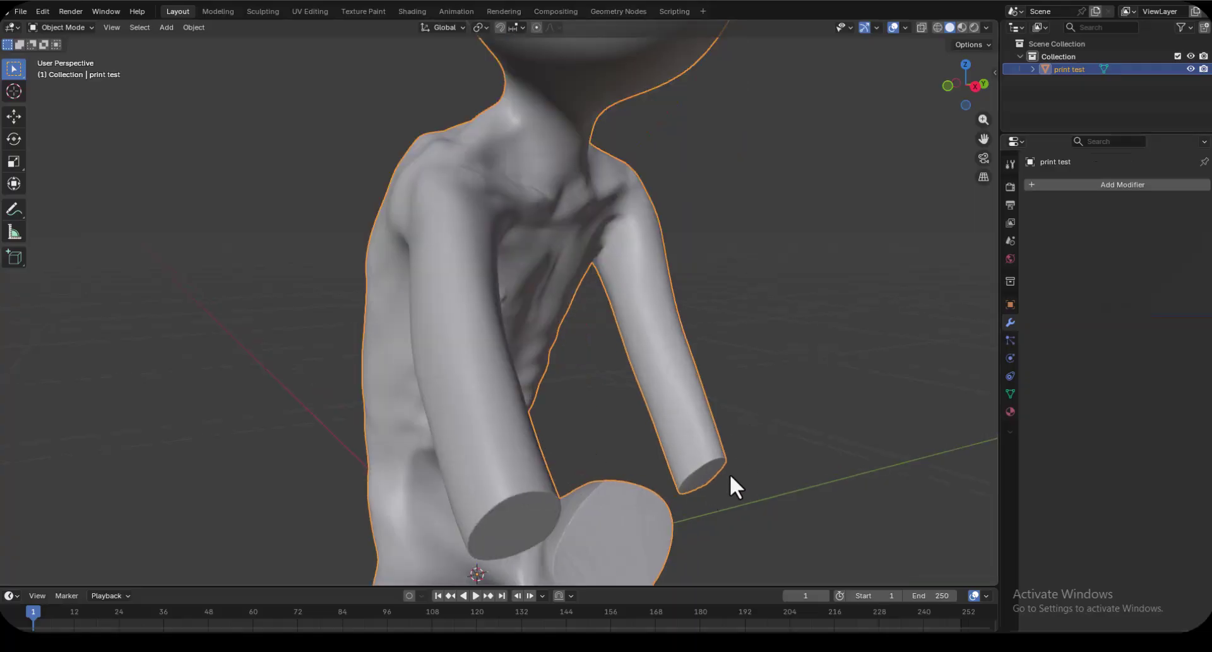
{"action": "left_click", "coordinate": [74, 28]}
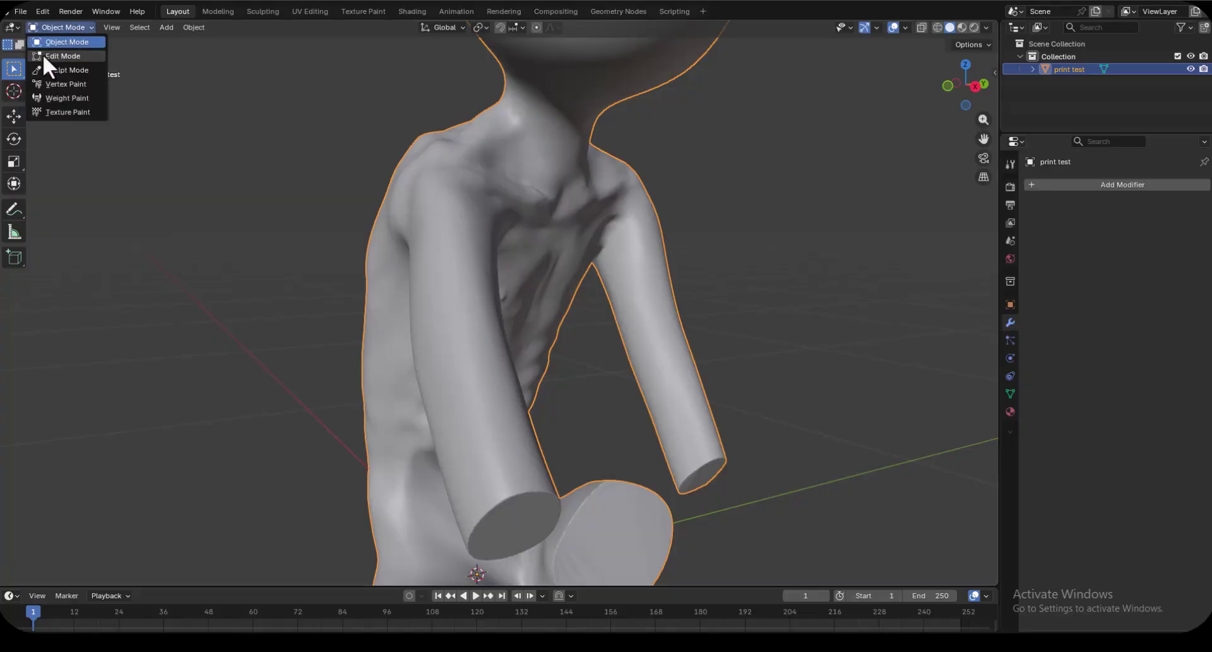
{"action": "key", "text": "Tab"}
{"action": "scroll", "coordinate": [692, 490], "scroll_direction": "up", "scroll_amount": 8}
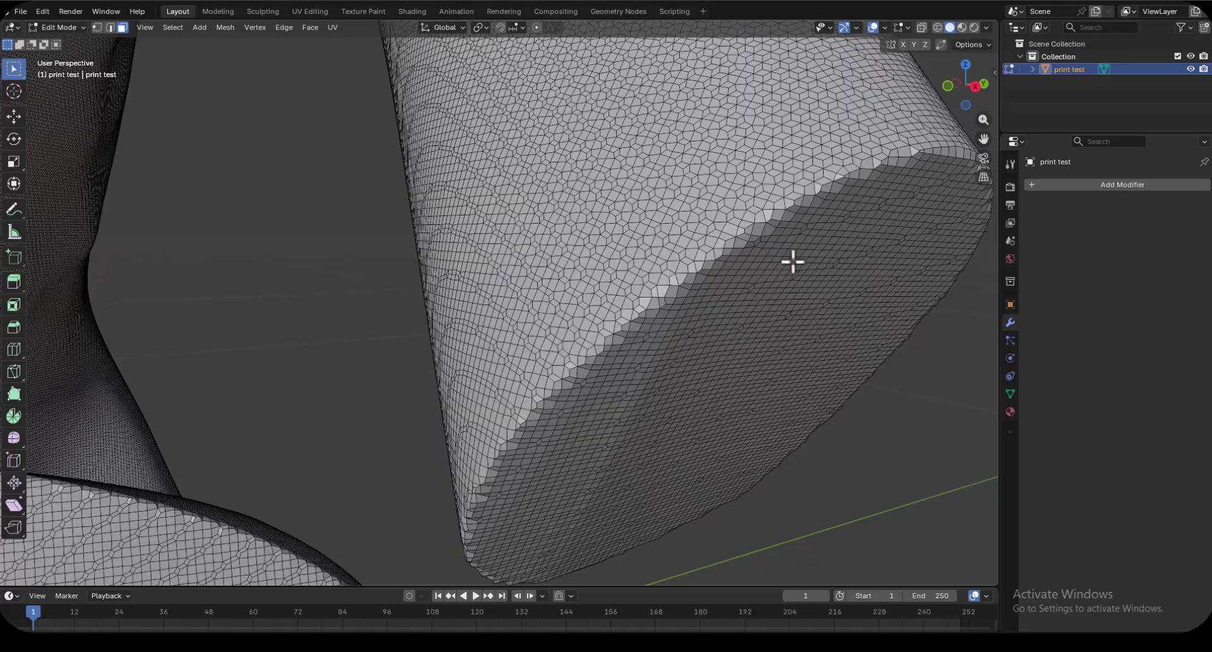
{"action": "scroll", "coordinate": [721, 483], "scroll_direction": "down", "scroll_amount": 8}
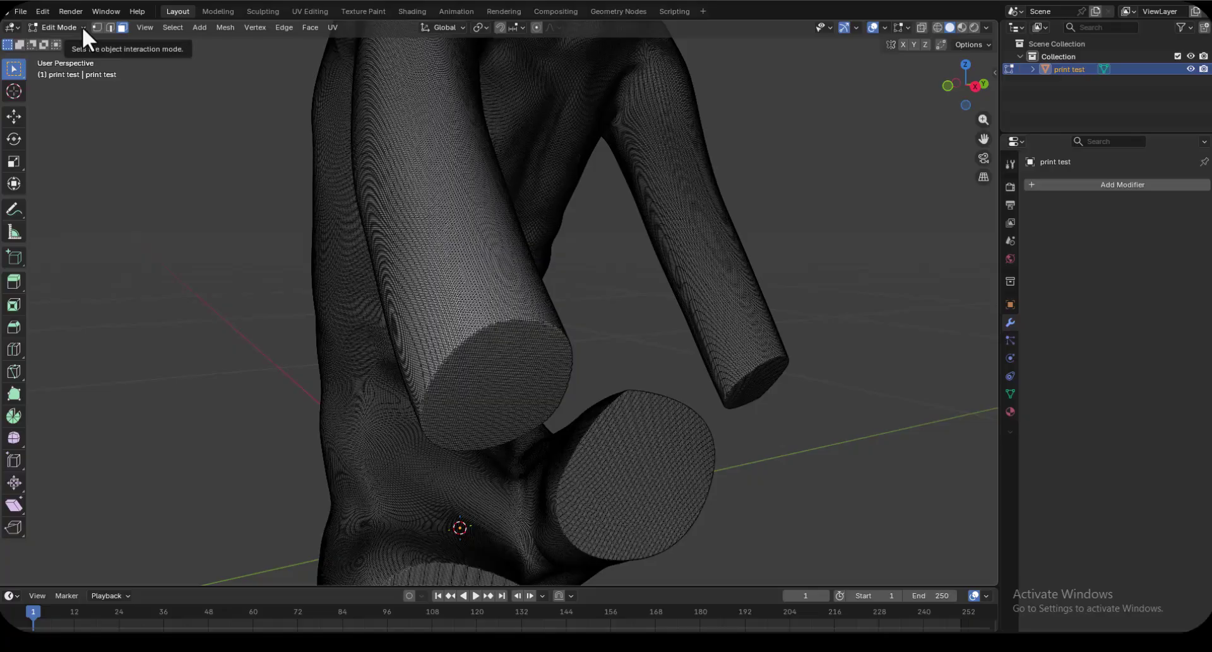
{"action": "left_click", "coordinate": [82, 27]}
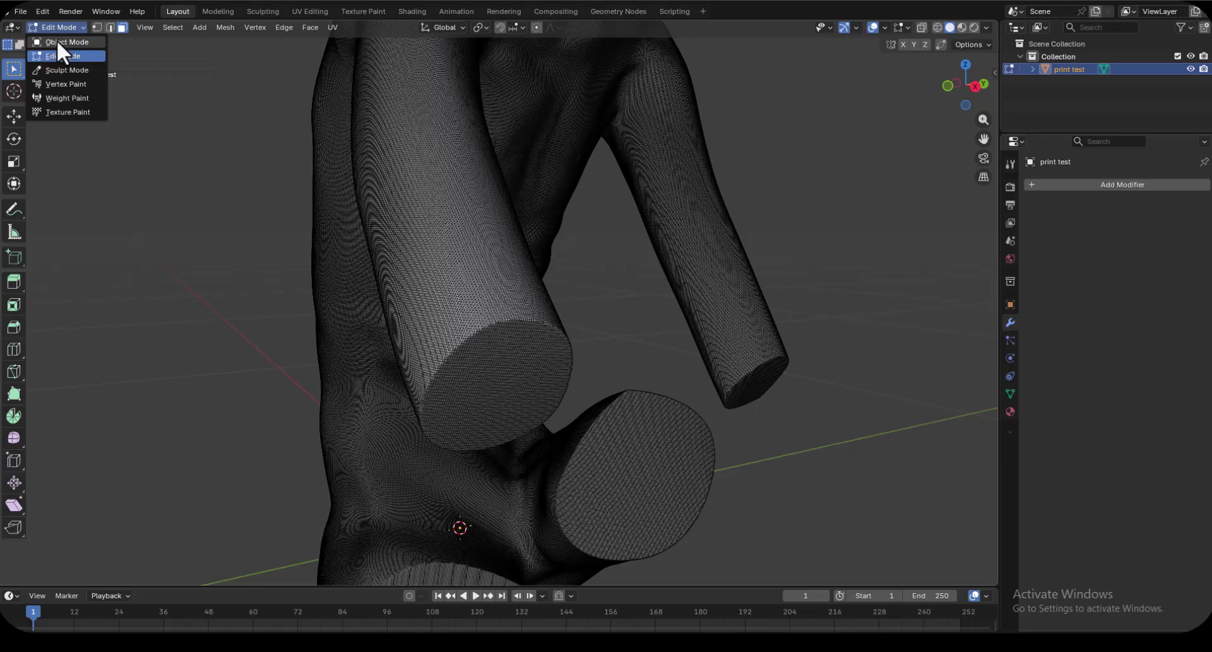
{"action": "left_click", "coordinate": [58, 41]}
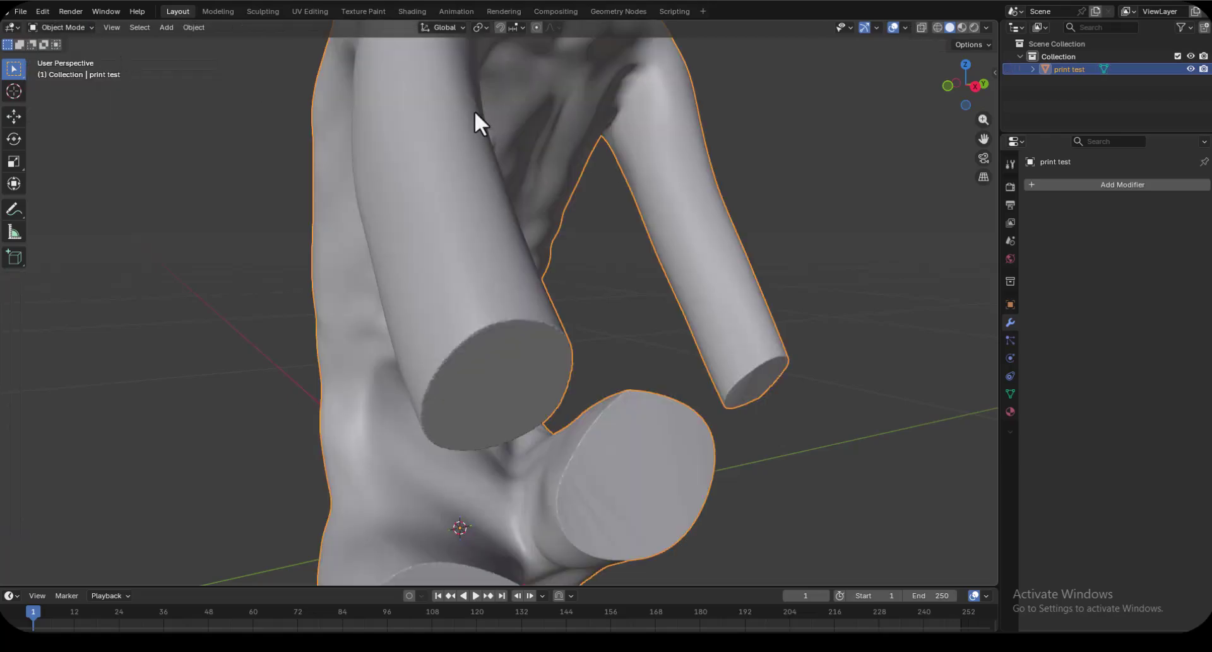
- Add a Solidify modifier to the figure and set its offset to 0
{"action": "left_click", "coordinate": [1032, 184]}
{"action": "mouse_move", "coordinate": [1032, 183]}
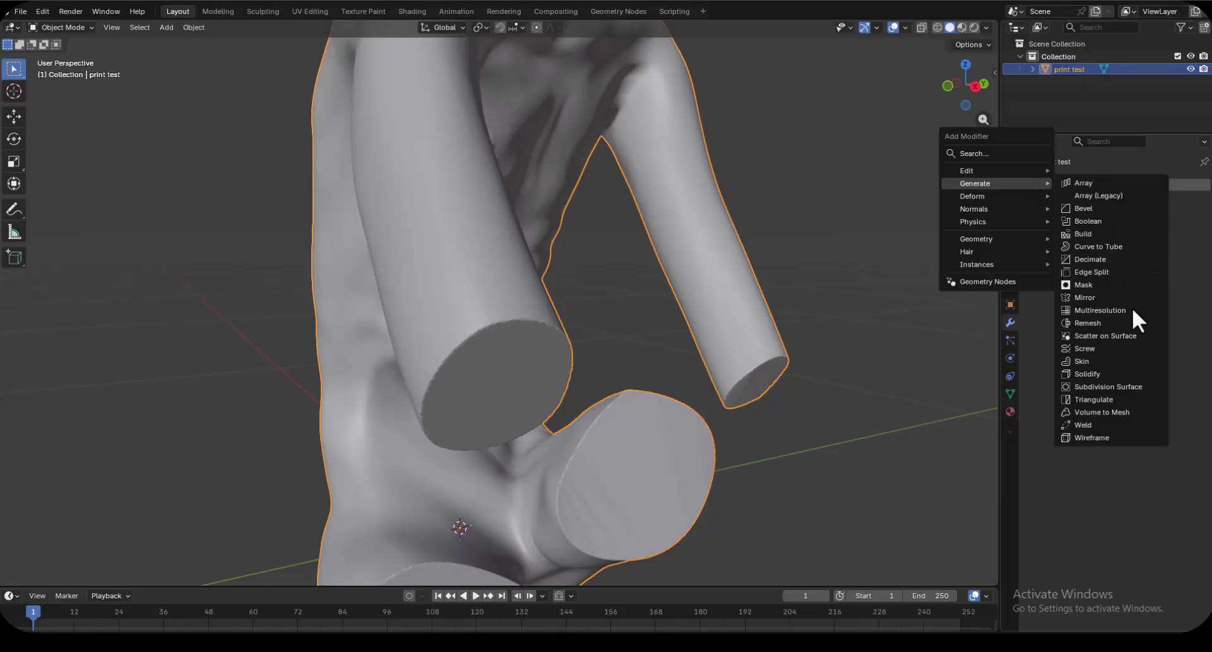
{"action": "left_click", "coordinate": [1088, 373]}
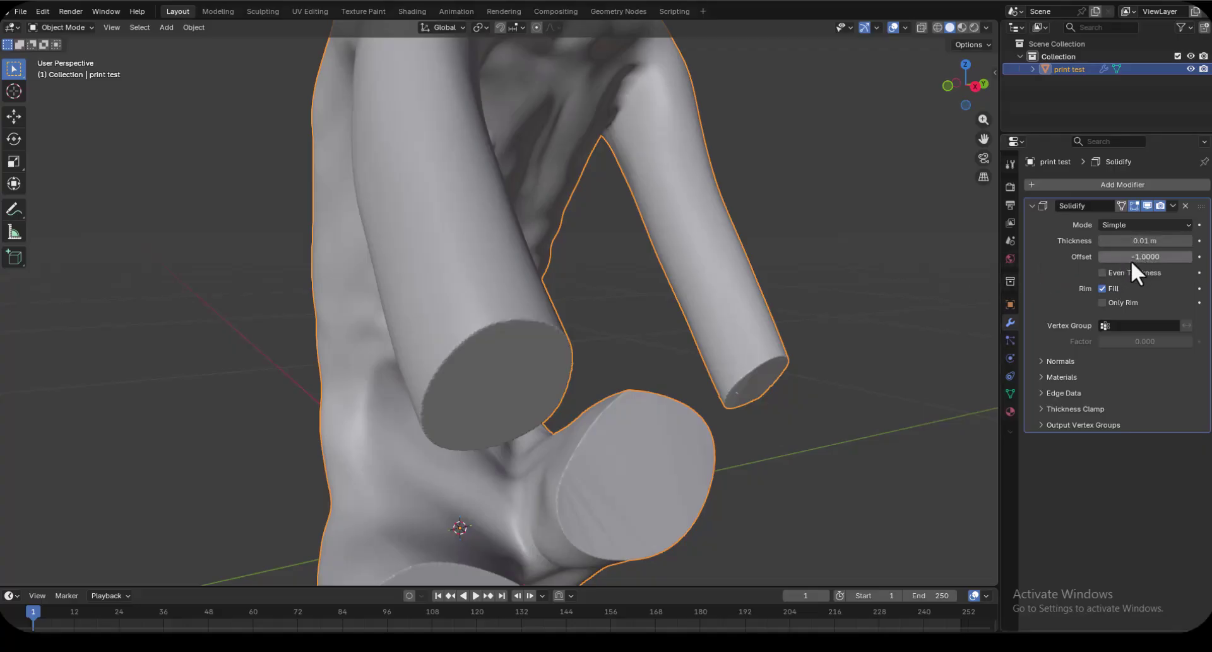
{"action": "double_click", "coordinate": [1149, 260]}
{"action": "type", "text": "0"}
{"action": "key", "text": "Return"}
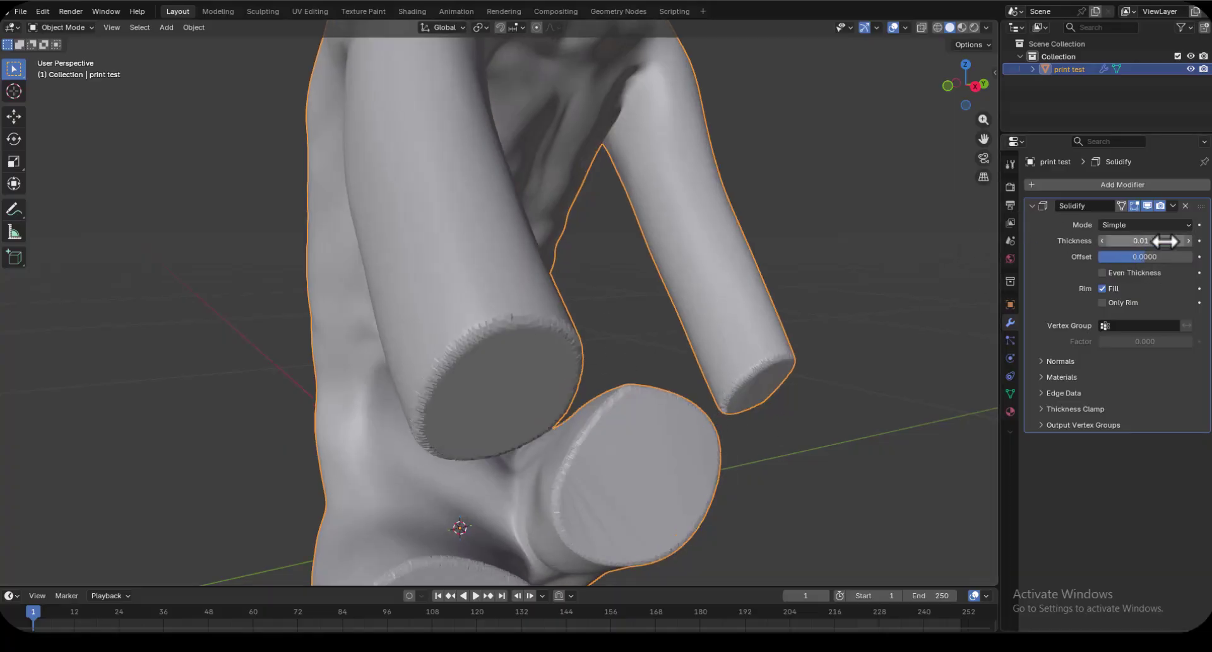
- Apply the Solidify modifier to the figure and look over the whole body
{"action": "left_click", "coordinate": [1173, 206]}
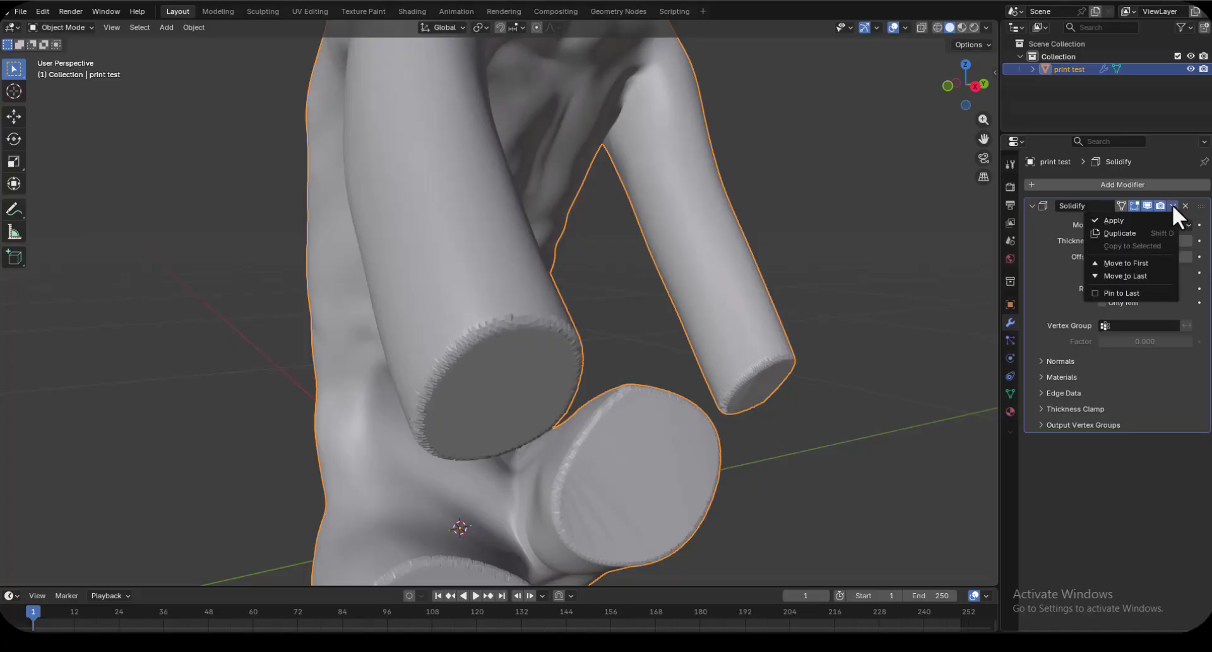
{"action": "left_click", "coordinate": [1091, 221]}
{"action": "scroll", "coordinate": [636, 356], "scroll_direction": "down", "scroll_amount": 8}
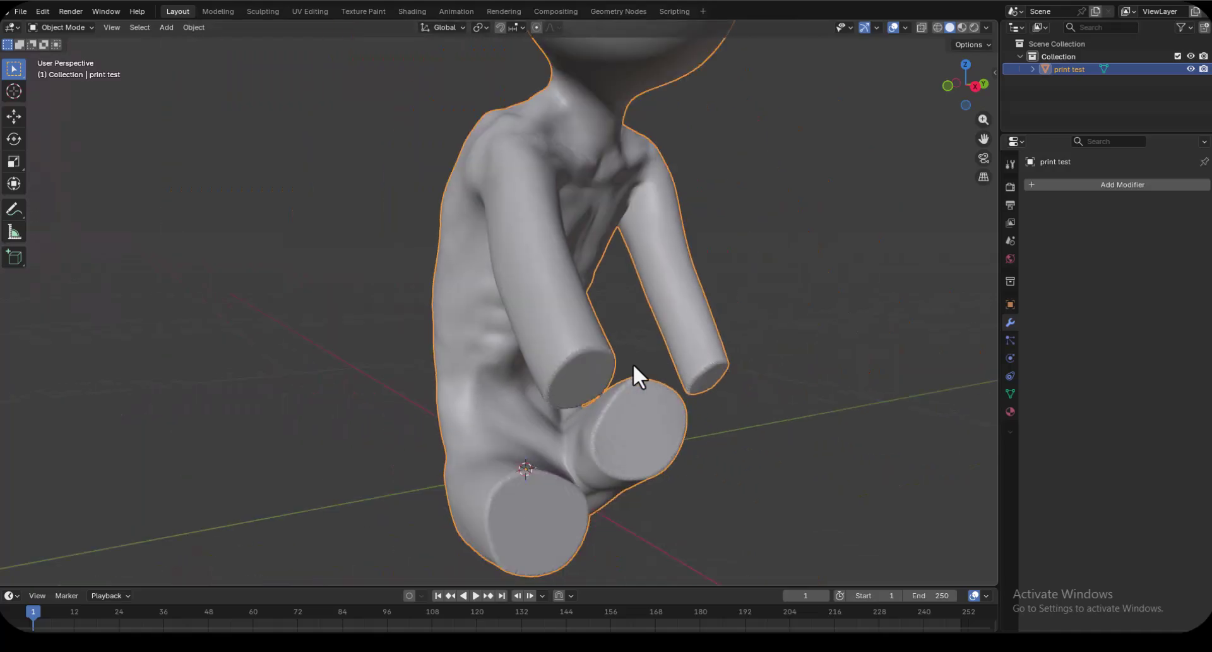
{"action": "scroll", "coordinate": [839, 73], "scroll_direction": "up", "scroll_amount": 2}
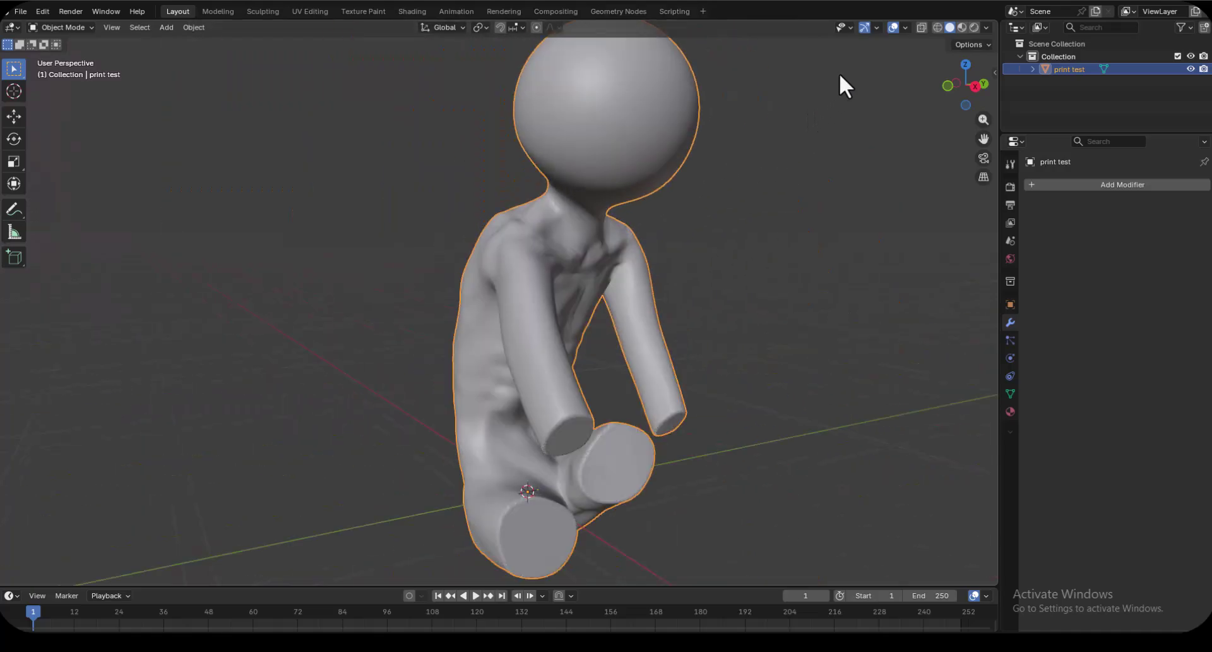
- Export the figure in STL format to the Scalpture folder, overwriting the existing Scaled.stl
{"action": "left_click", "coordinate": [23, 8]}
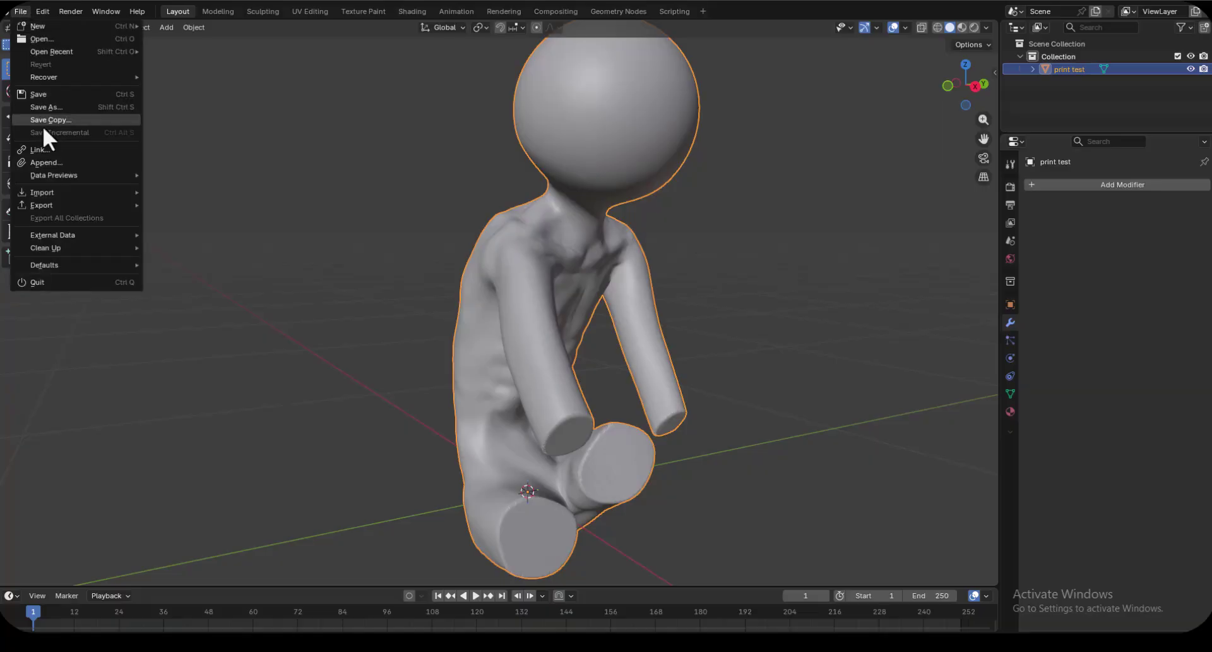
{"action": "mouse_move", "coordinate": [55, 205]}
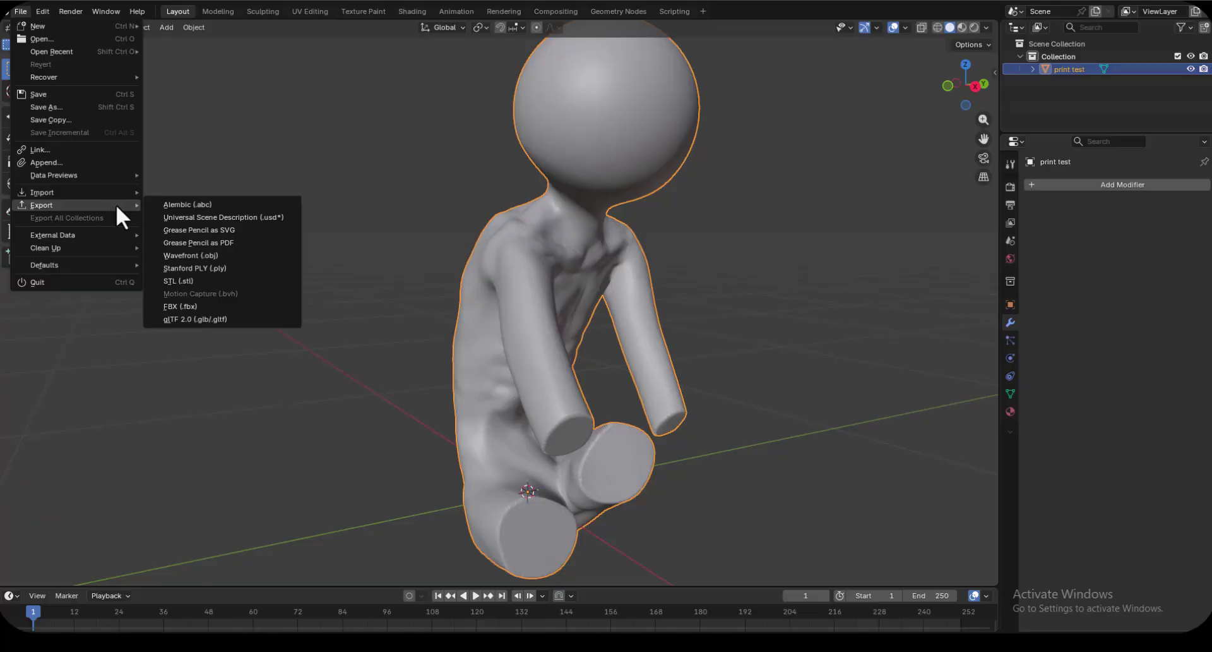
{"action": "left_click", "coordinate": [188, 281]}
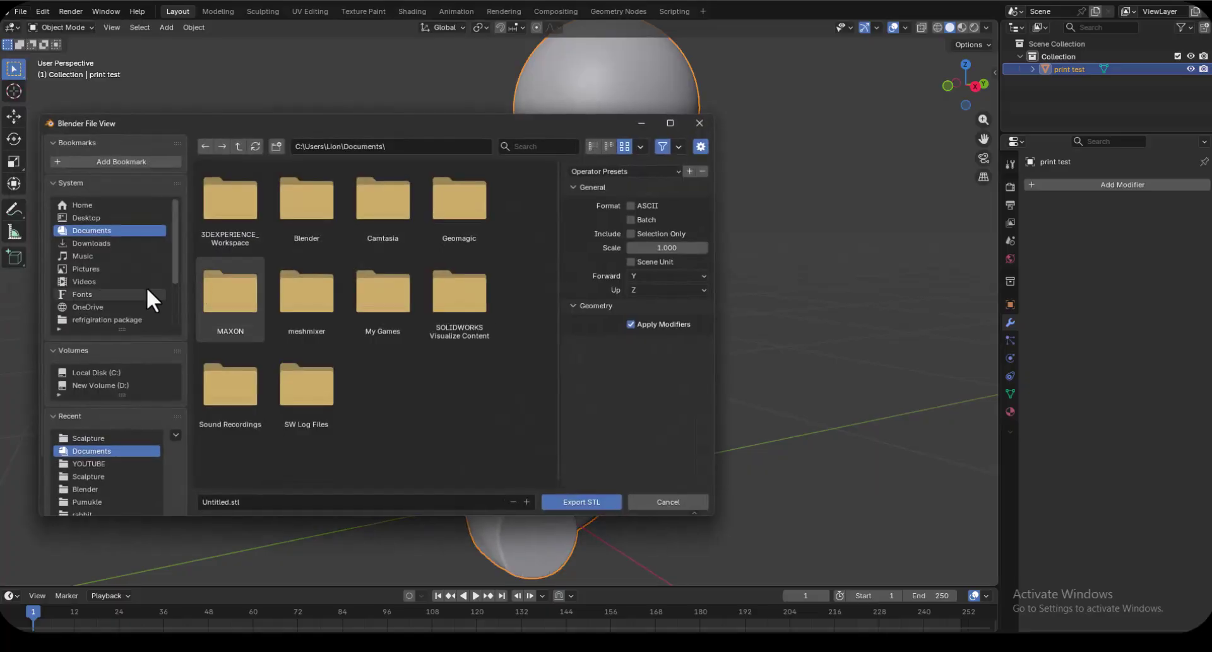
{"action": "scroll", "coordinate": [111, 301], "scroll_direction": "down", "scroll_amount": 5}
{"action": "left_click", "coordinate": [93, 318]}
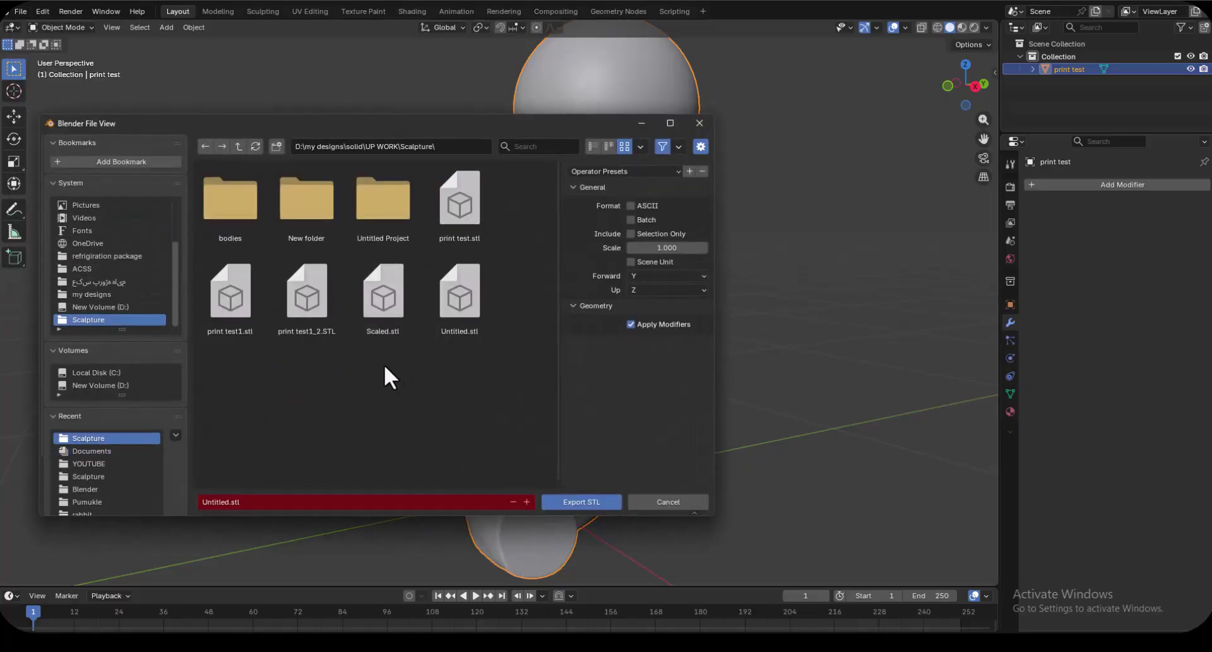
{"action": "left_click", "coordinate": [387, 309]}
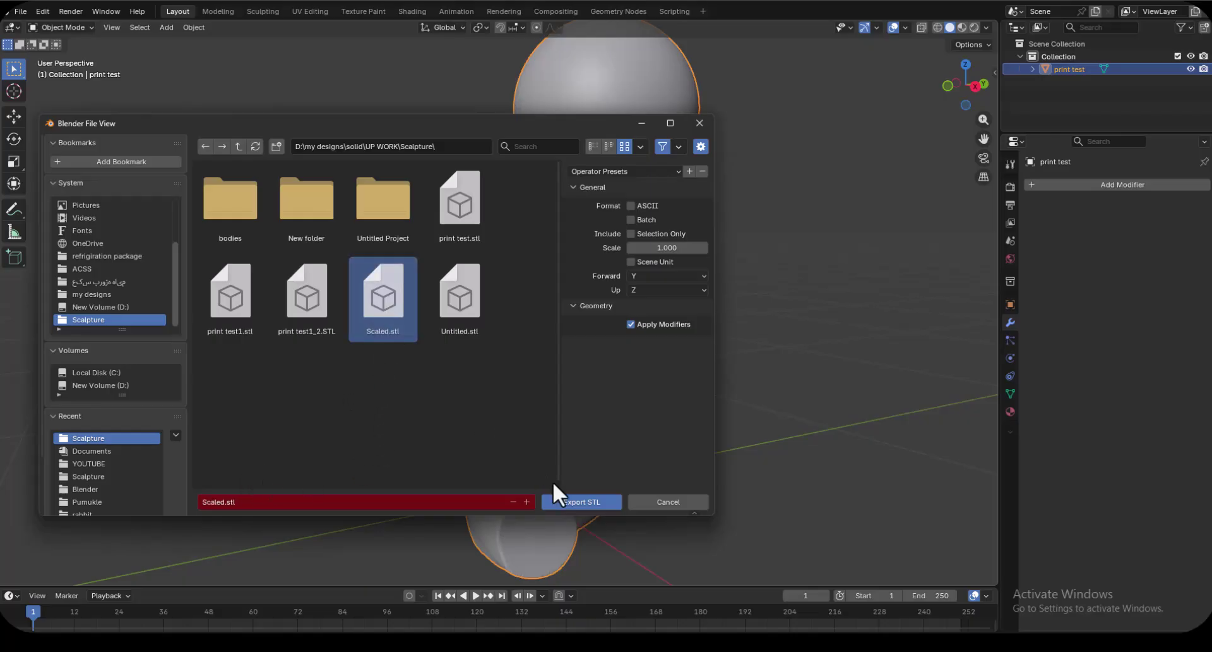
{"action": "left_click", "coordinate": [562, 502]}
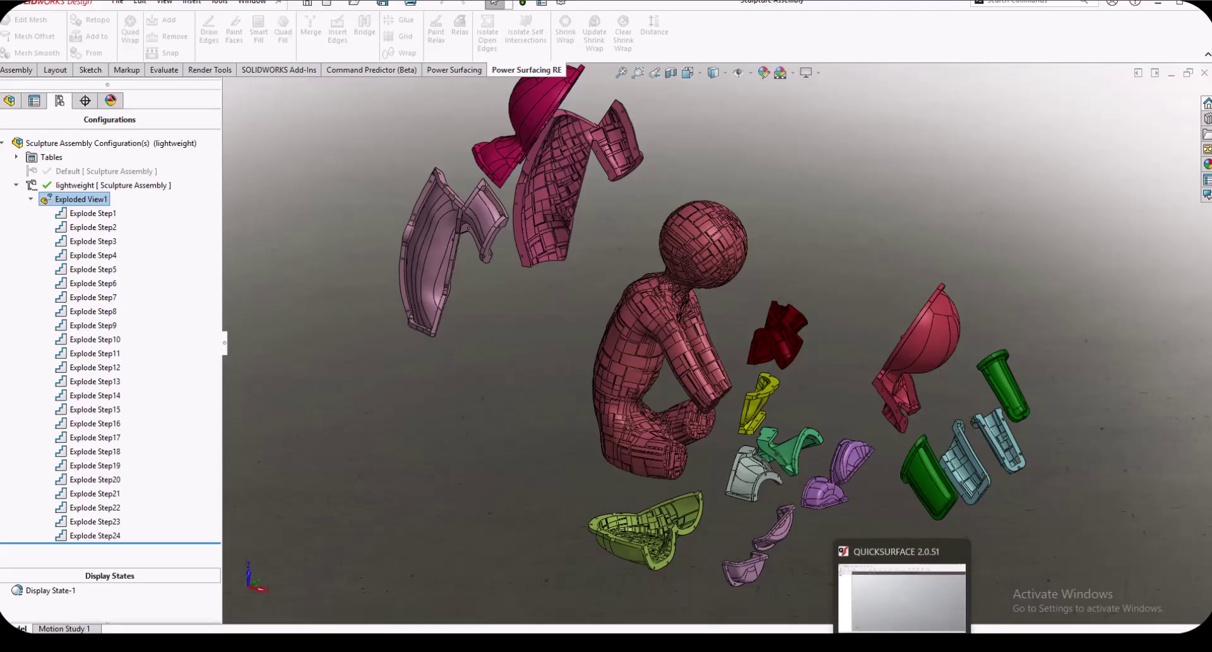
- Switch to QUICKSURFACE and import the Scaled mesh from the Scalpture folder with model units set to Meters
{"action": "left_click", "coordinate": [902, 643]}
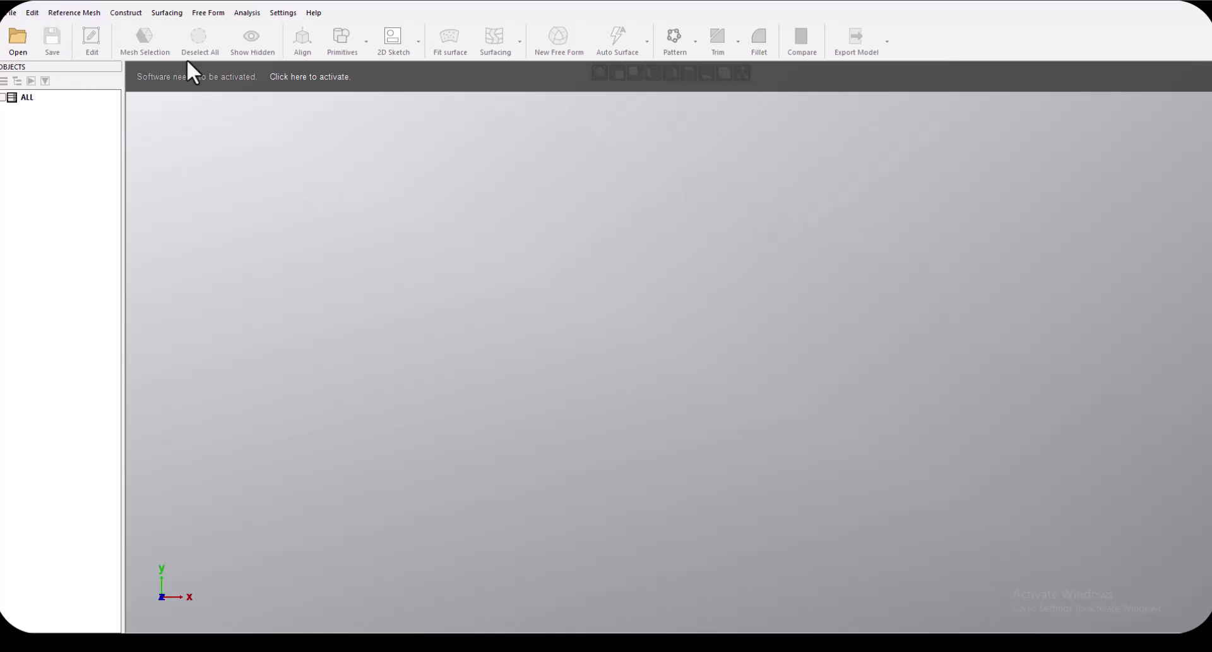
{"action": "left_click", "coordinate": [75, 13]}
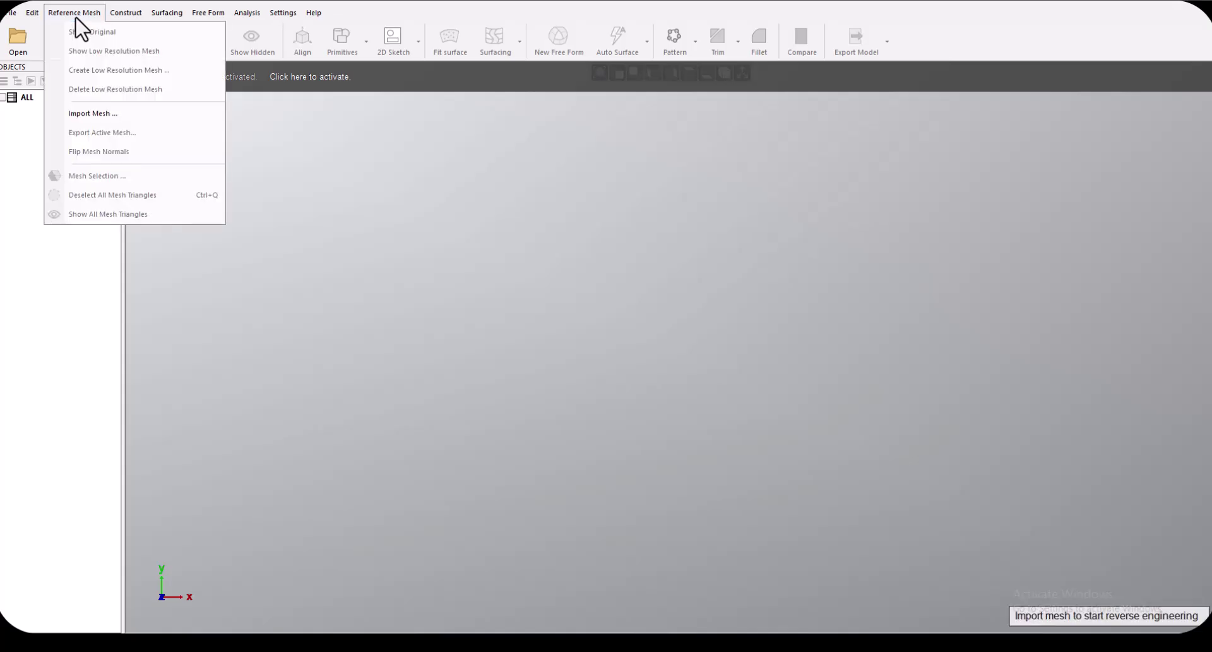
{"action": "left_click", "coordinate": [92, 114]}
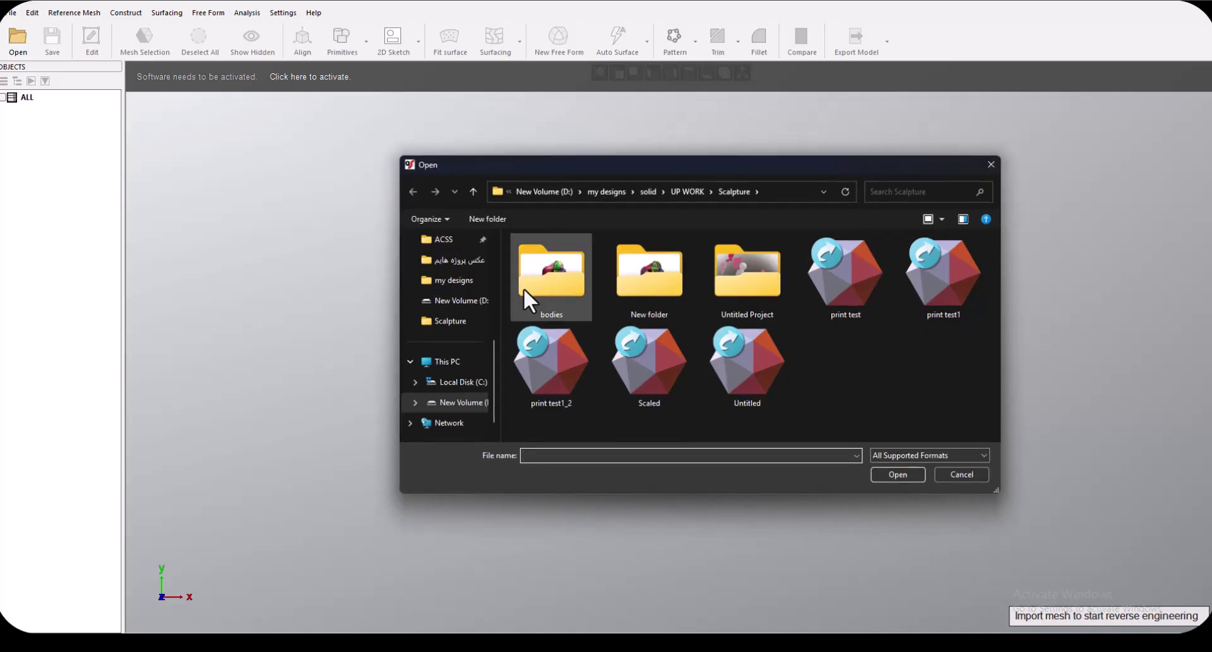
{"action": "double_click", "coordinate": [648, 379]}
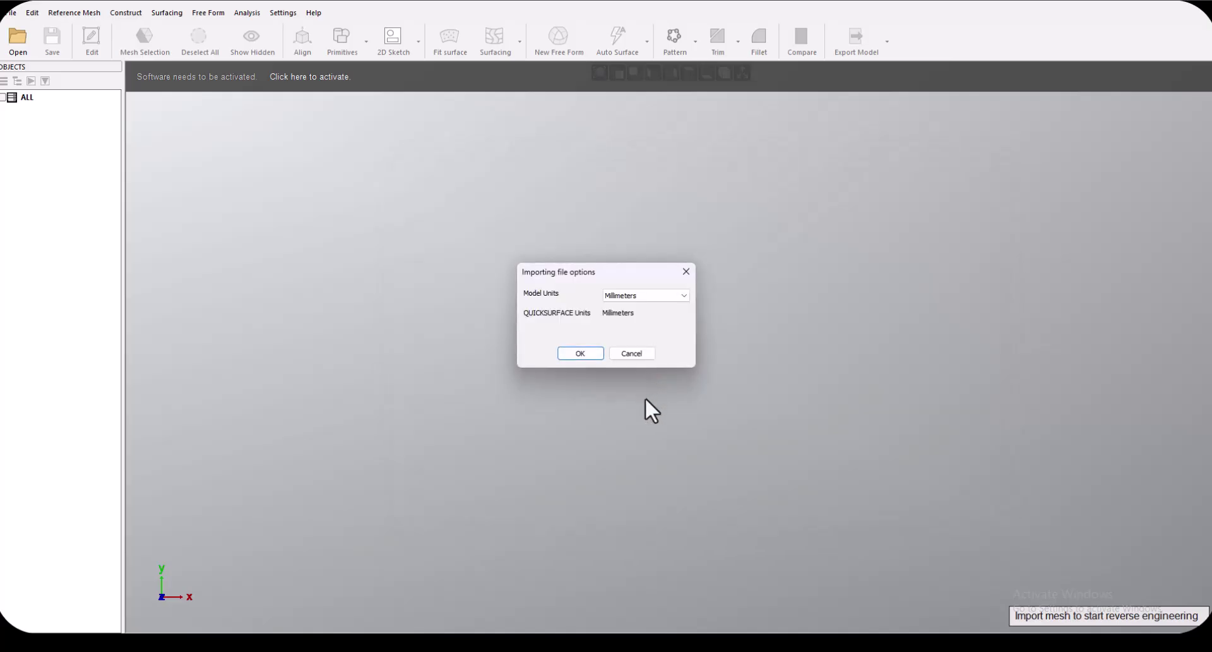
{"action": "left_click", "coordinate": [628, 295]}
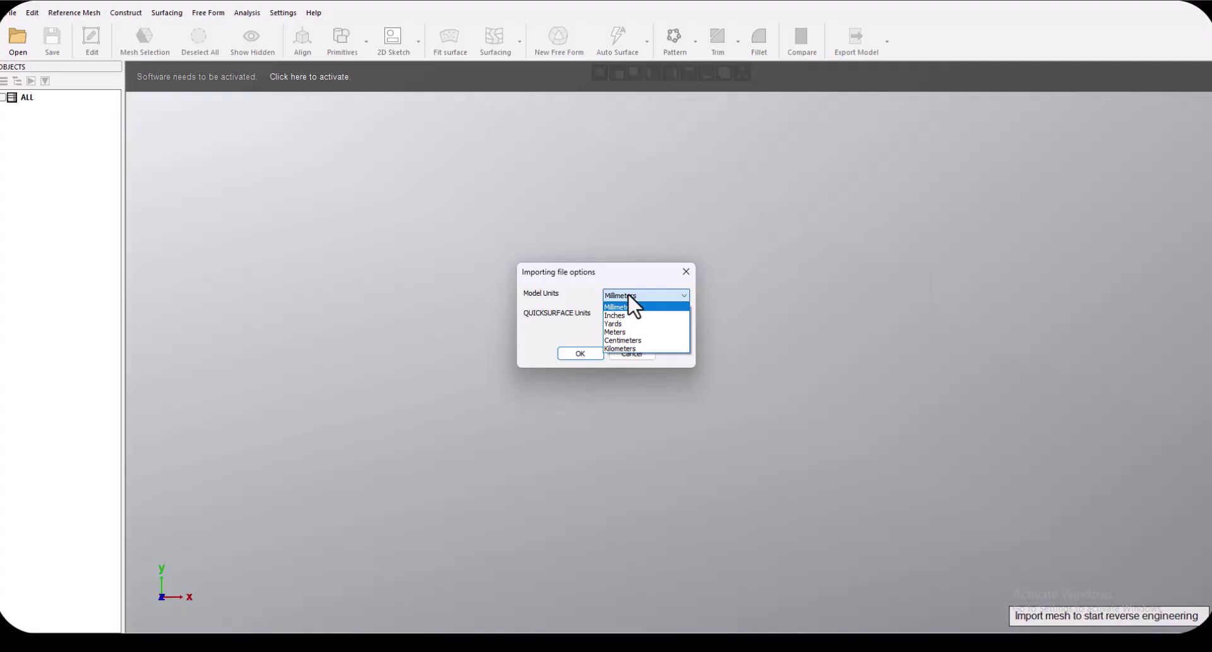
{"action": "left_click", "coordinate": [616, 332]}
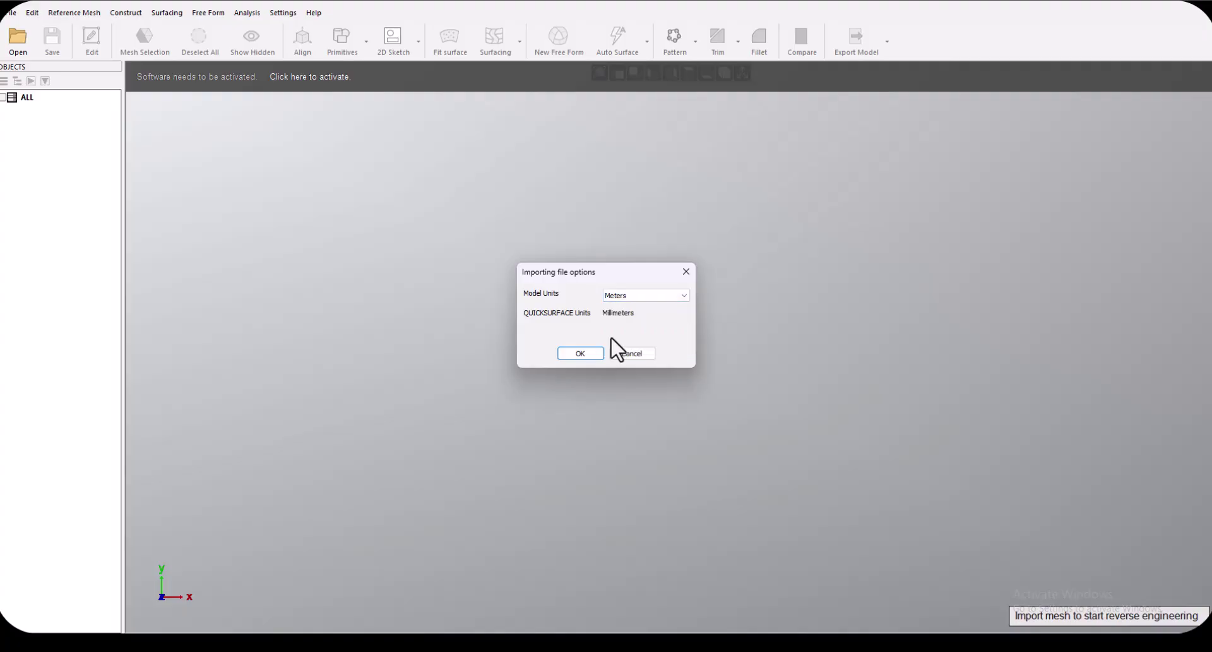
{"action": "left_click", "coordinate": [580, 353]}
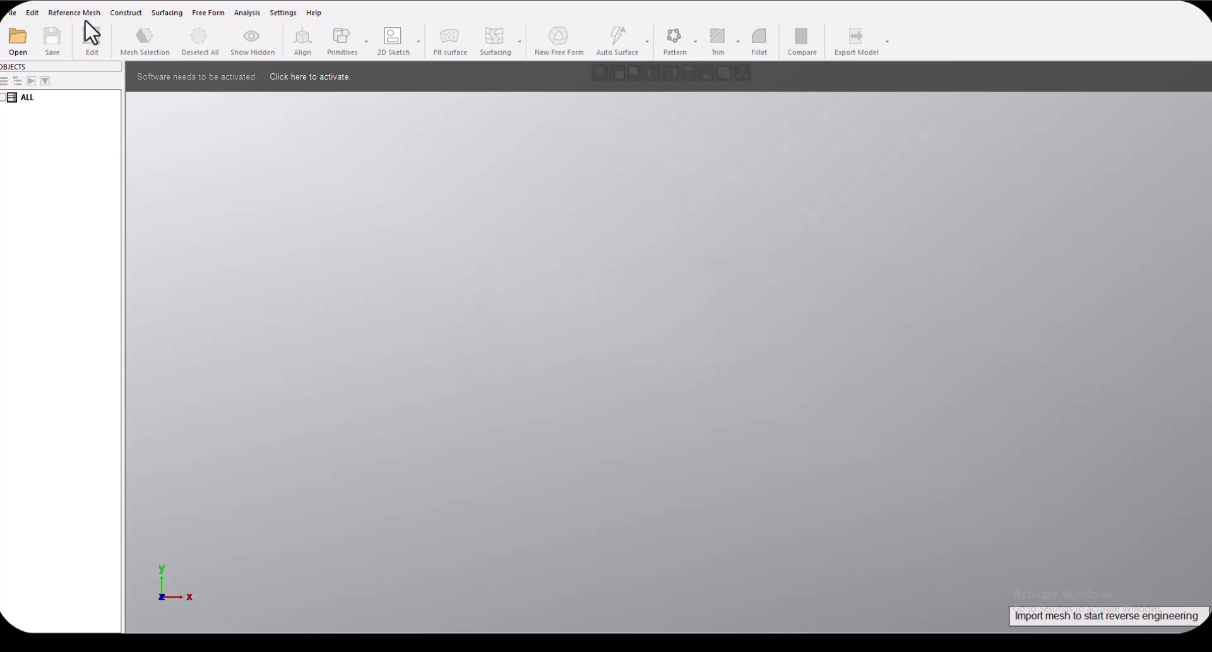
- Start Auto Surface on the imported figure and preview it with Medium target quads count, Balanced feature details and no symmetry
{"action": "right_click_drag", "start_coordinate": [674, 481], "coordinate": [600, 235]}
{"action": "scroll", "coordinate": [933, 495], "scroll_direction": "up", "scroll_amount": 5}
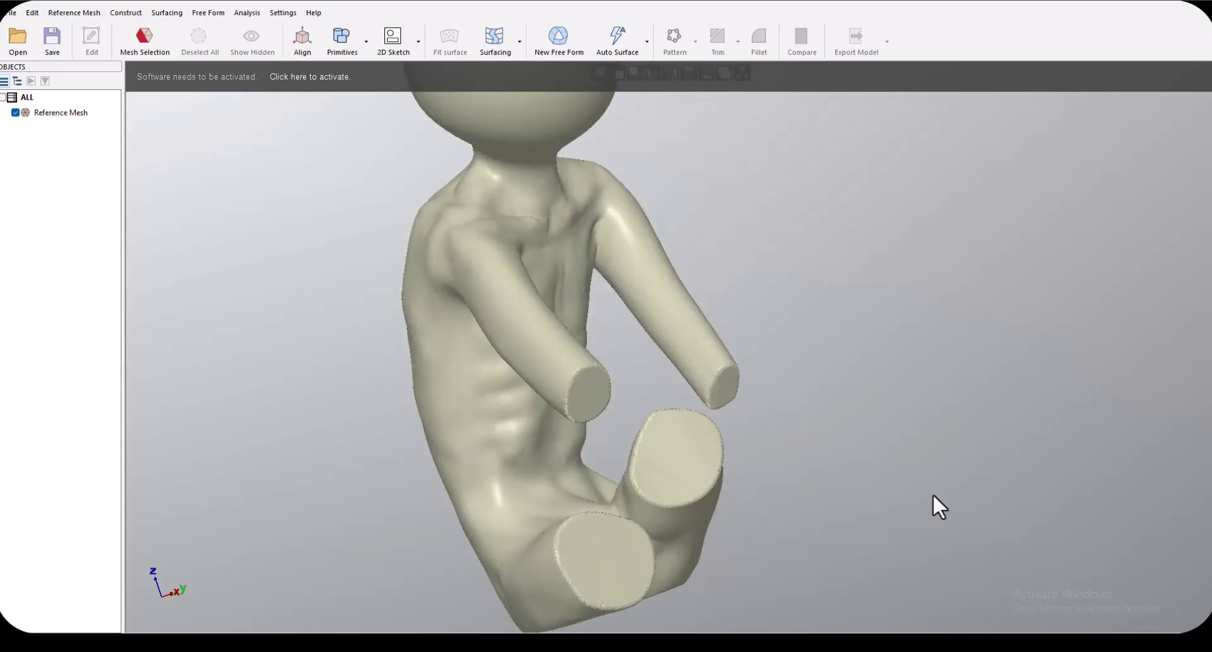
{"action": "scroll", "coordinate": [884, 484], "scroll_direction": "down", "scroll_amount": 6}
{"action": "scroll", "coordinate": [903, 370], "scroll_direction": "up", "scroll_amount": 2}
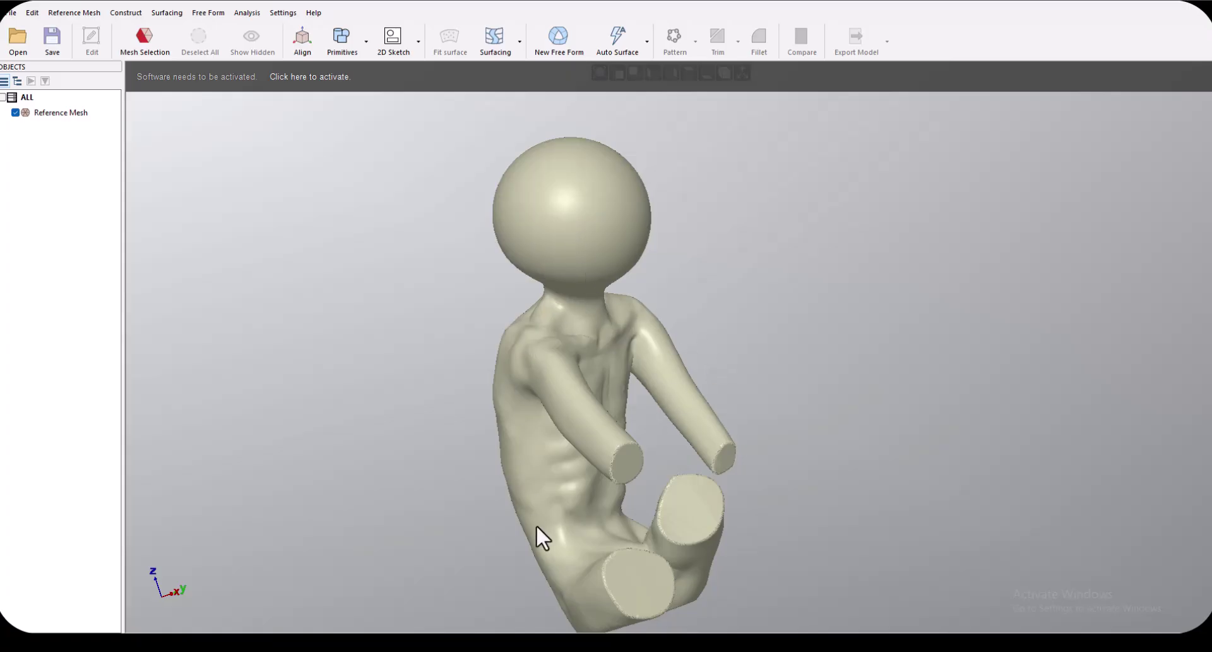
{"action": "left_click", "coordinate": [622, 51]}
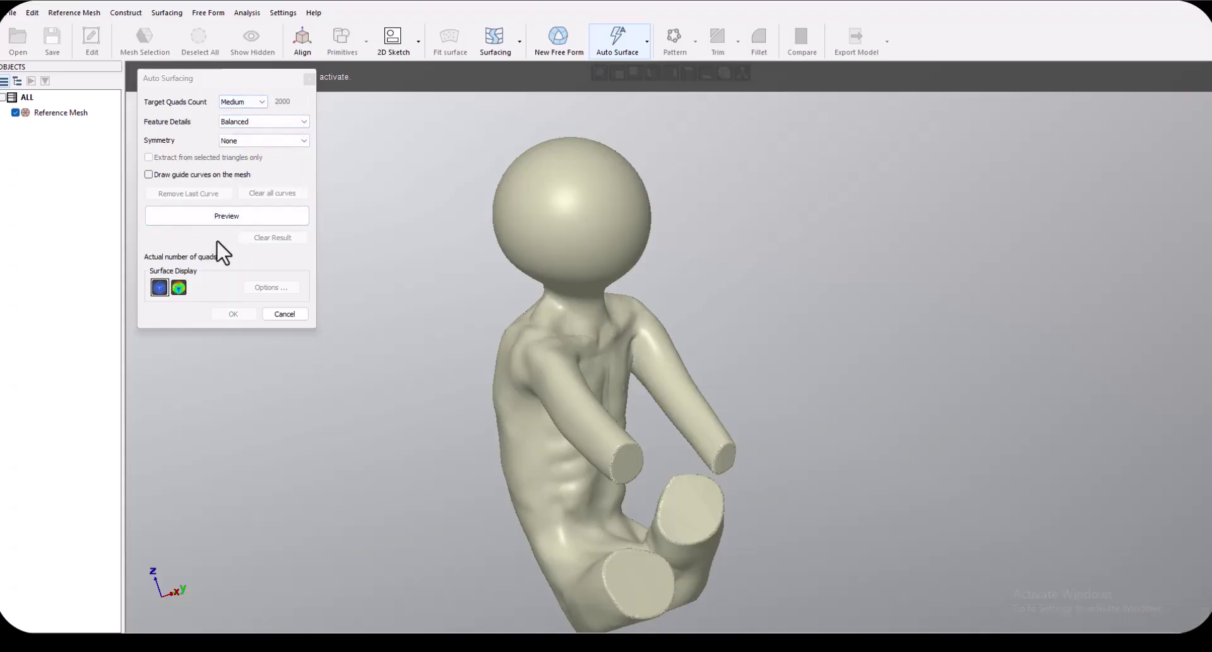
{"action": "left_click", "coordinate": [229, 217]}
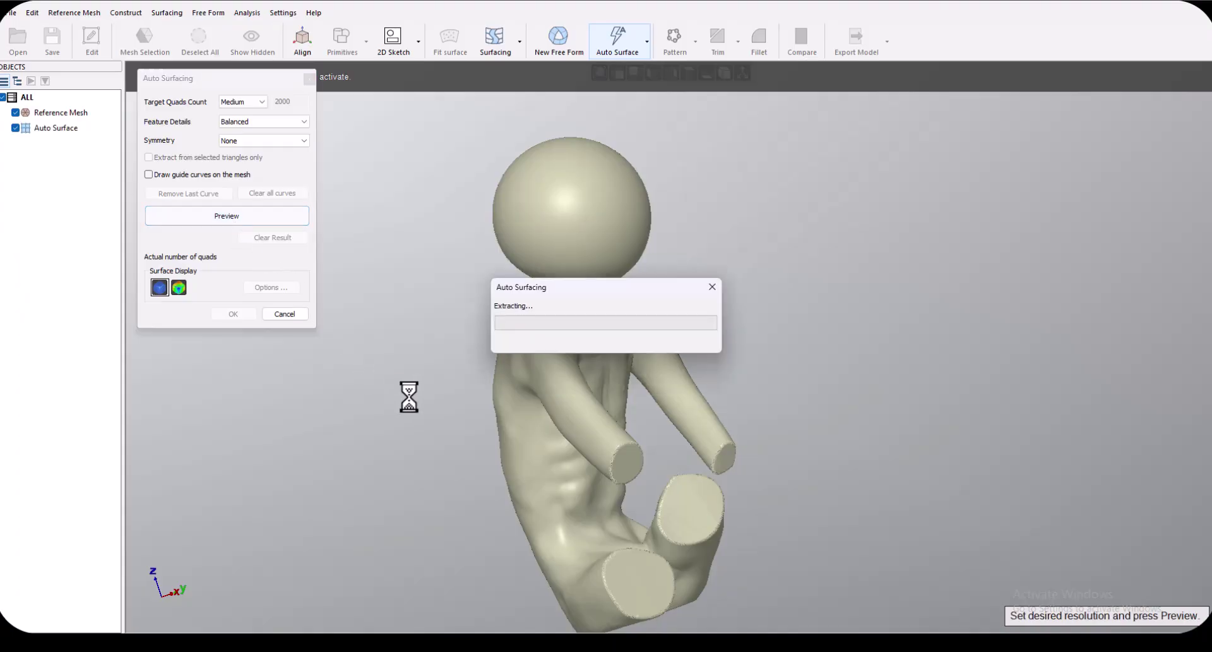
- Examine the previewed quad layout on the torso, arms and cut leg ends
{"action": "scroll", "coordinate": [673, 445], "scroll_direction": "up", "scroll_amount": 6}
{"action": "right_click_drag", "start_coordinate": [698, 450], "coordinate": [660, 528]}
{"action": "scroll", "coordinate": [665, 522], "scroll_direction": "up", "scroll_amount": 3}
{"action": "scroll", "coordinate": [664, 514], "scroll_direction": "down", "scroll_amount": 2}
{"action": "scroll", "coordinate": [664, 511], "scroll_direction": "down", "scroll_amount": 3}
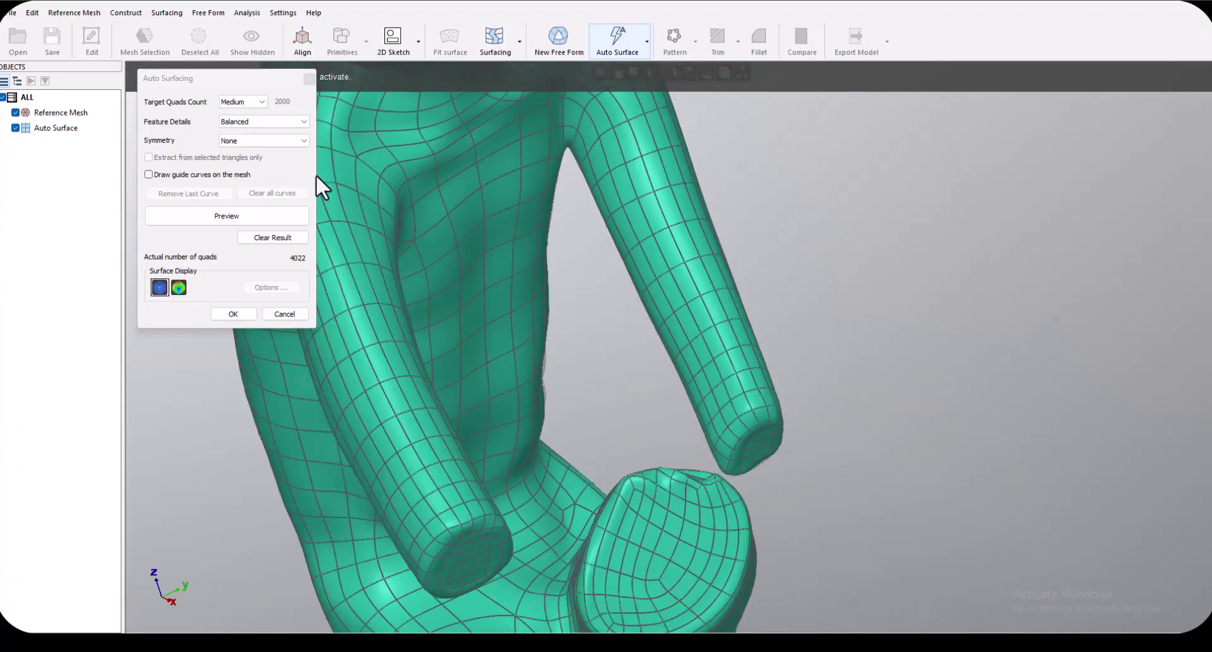
{"action": "scroll", "coordinate": [703, 495], "scroll_direction": "down", "scroll_amount": 3}
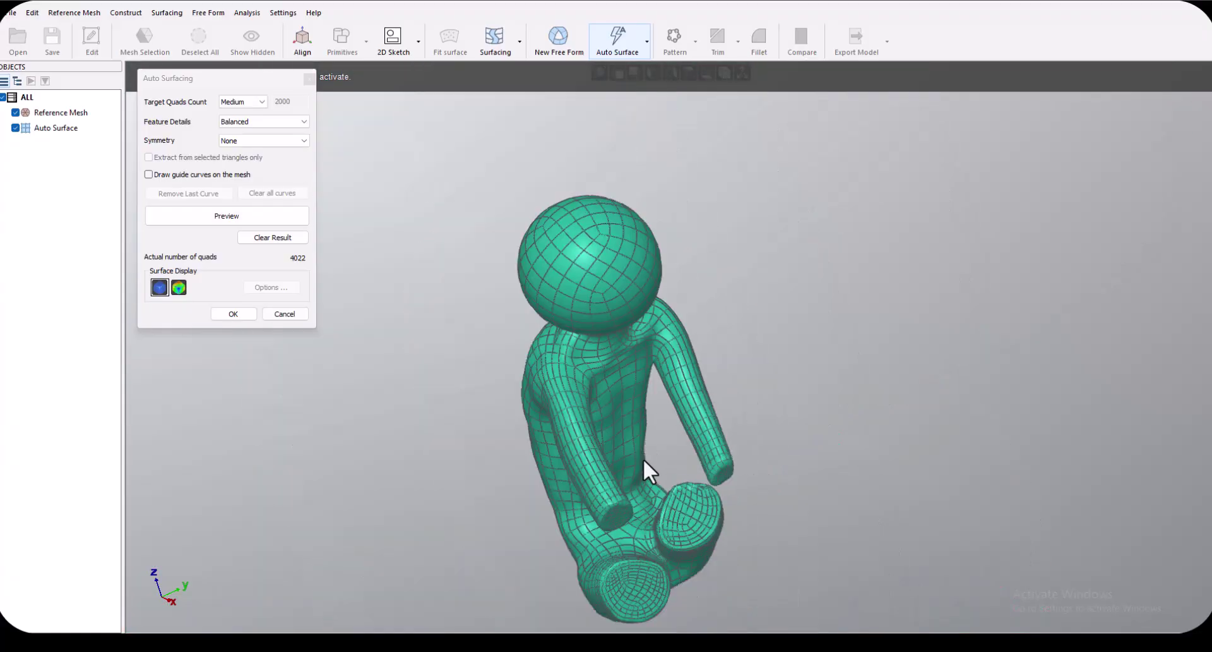
{"action": "scroll", "coordinate": [643, 457], "scroll_direction": "up", "scroll_amount": 1}
- Set the target quads count to Fine and feature details to Highest, clear the previous result and preview the auto surface again
{"action": "left_click", "coordinate": [261, 101]}
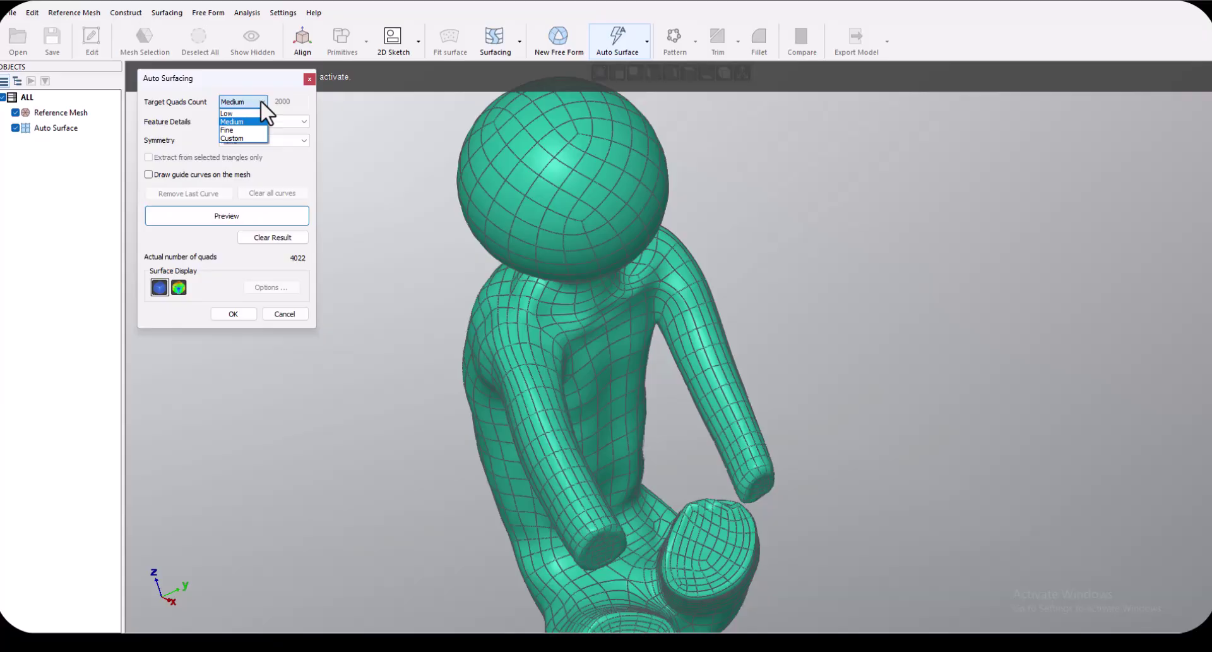
{"action": "left_click", "coordinate": [239, 130]}
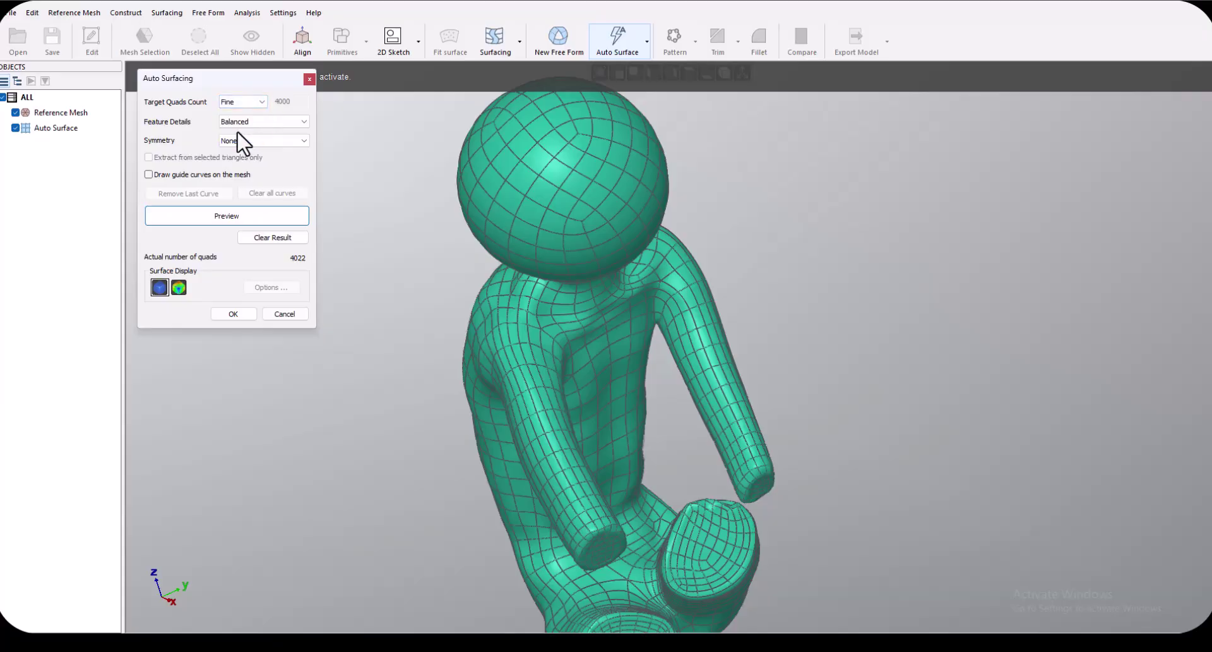
{"action": "left_click", "coordinate": [294, 121]}
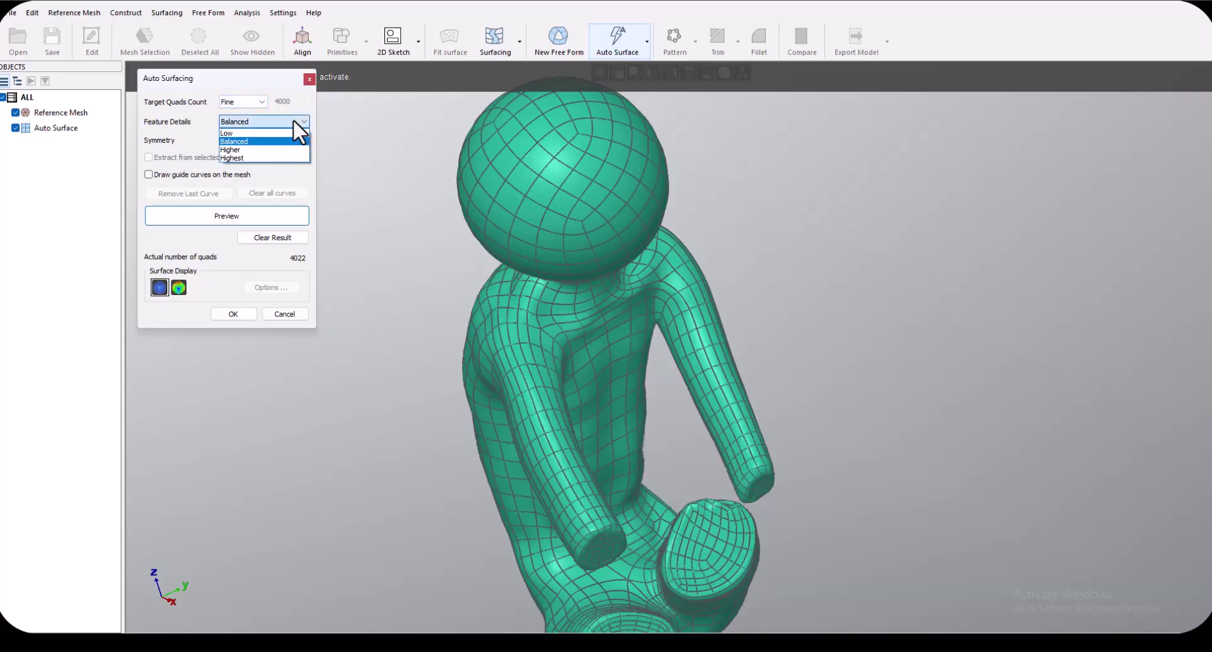
{"action": "left_click", "coordinate": [265, 158]}
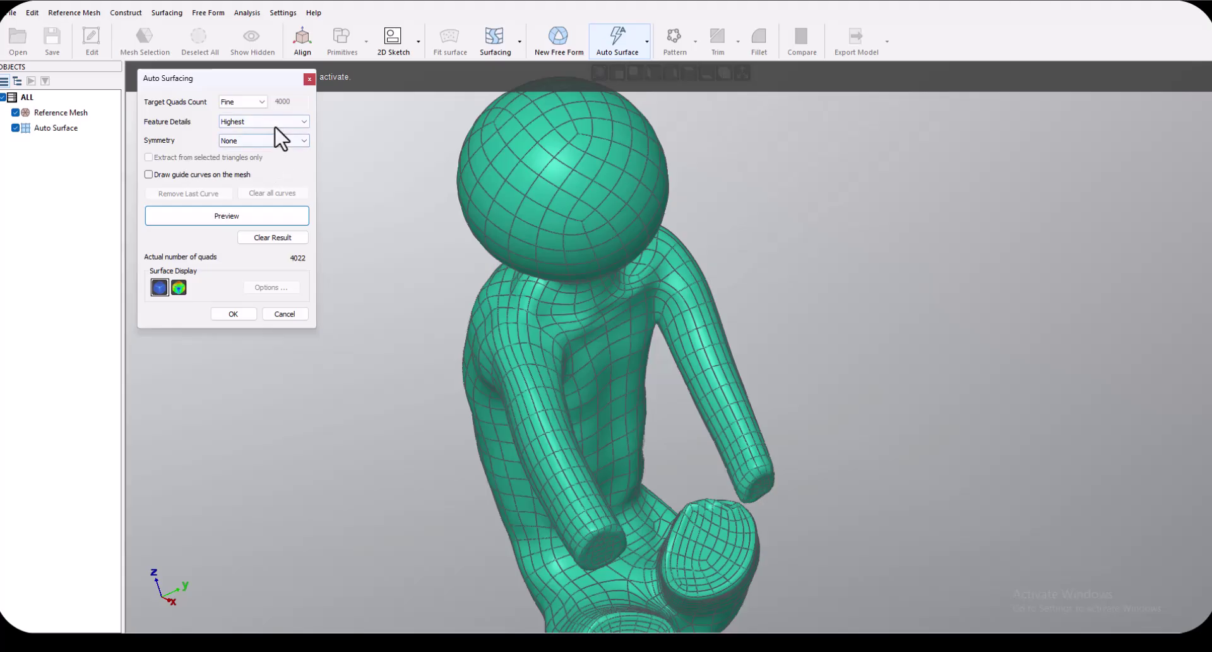
{"action": "left_click", "coordinate": [252, 216]}
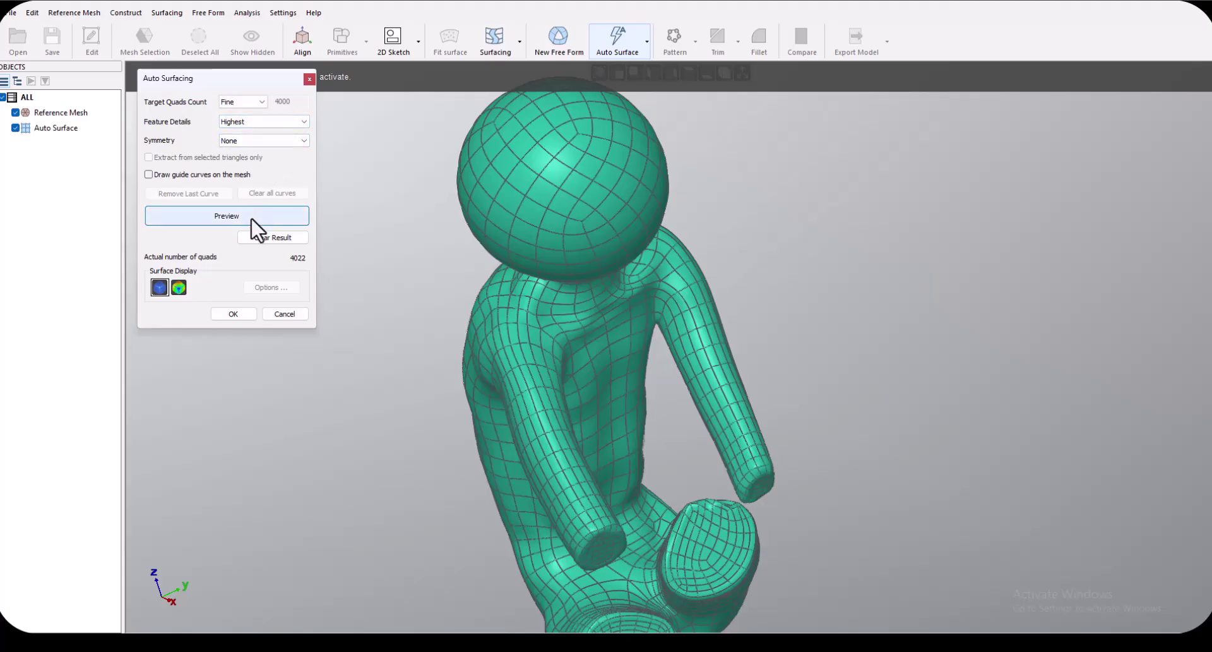
{"action": "left_click", "coordinate": [271, 238]}
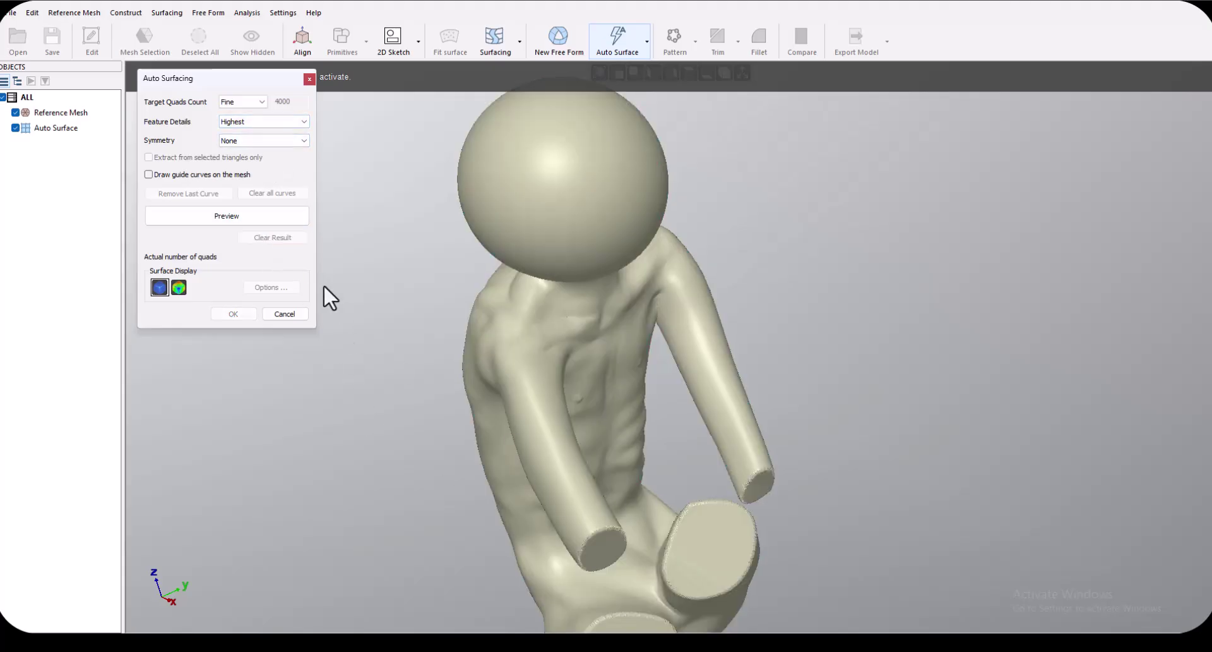
{"action": "left_click", "coordinate": [225, 215]}
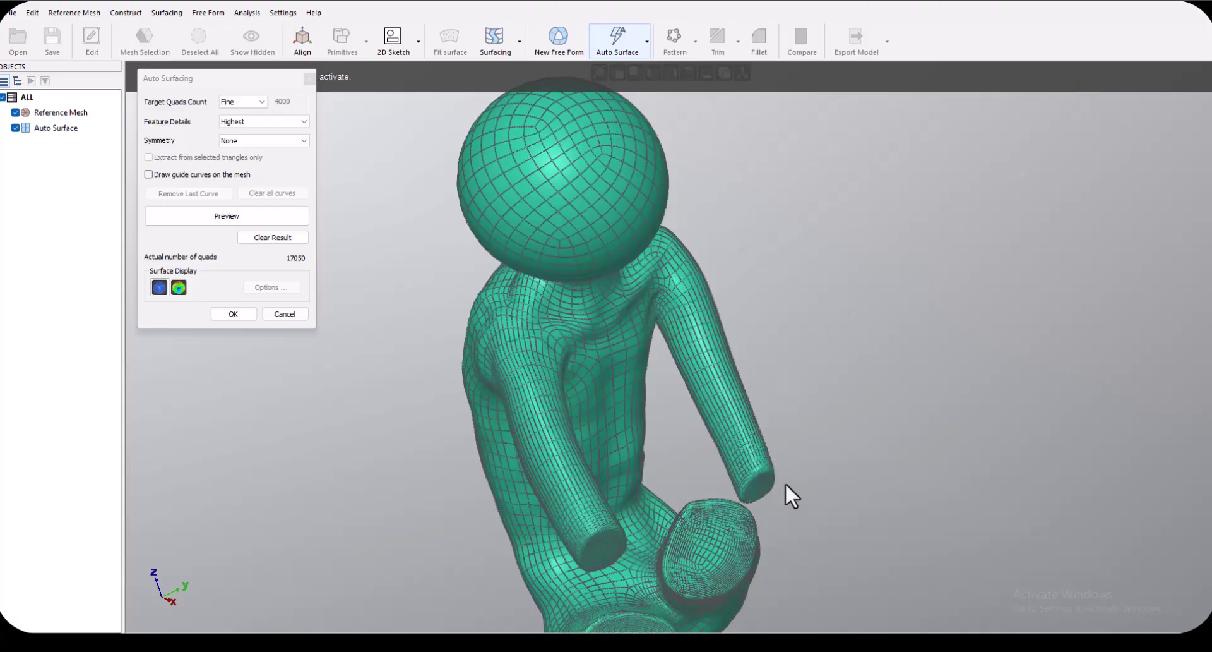
- Examine the finer quad layout around the chest and the cut ends of the arms and legs
{"action": "middle_click_drag", "start_coordinate": [732, 434], "coordinate": [747, 429]}
{"action": "right_click_drag", "start_coordinate": [745, 446], "coordinate": [788, 462]}
{"action": "scroll", "coordinate": [756, 505], "scroll_direction": "up", "scroll_amount": 8}
{"action": "scroll", "coordinate": [752, 509], "scroll_direction": "down", "scroll_amount": 8}
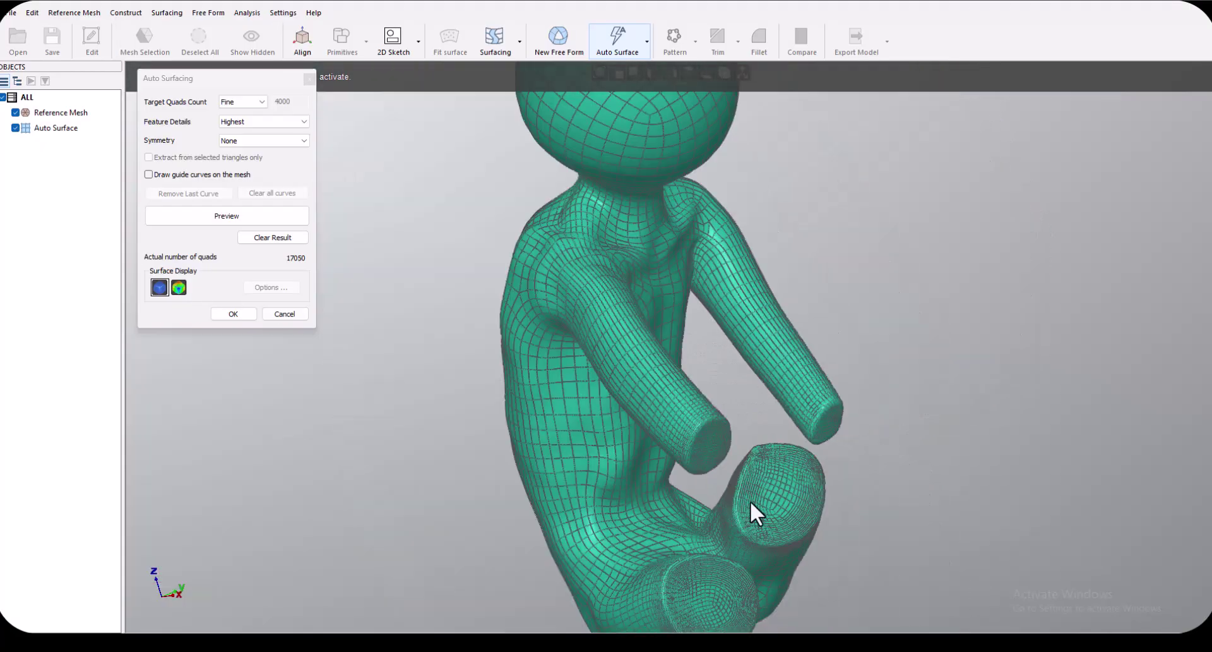
{"action": "right_click_drag", "start_coordinate": [580, 479], "coordinate": [400, 476]}
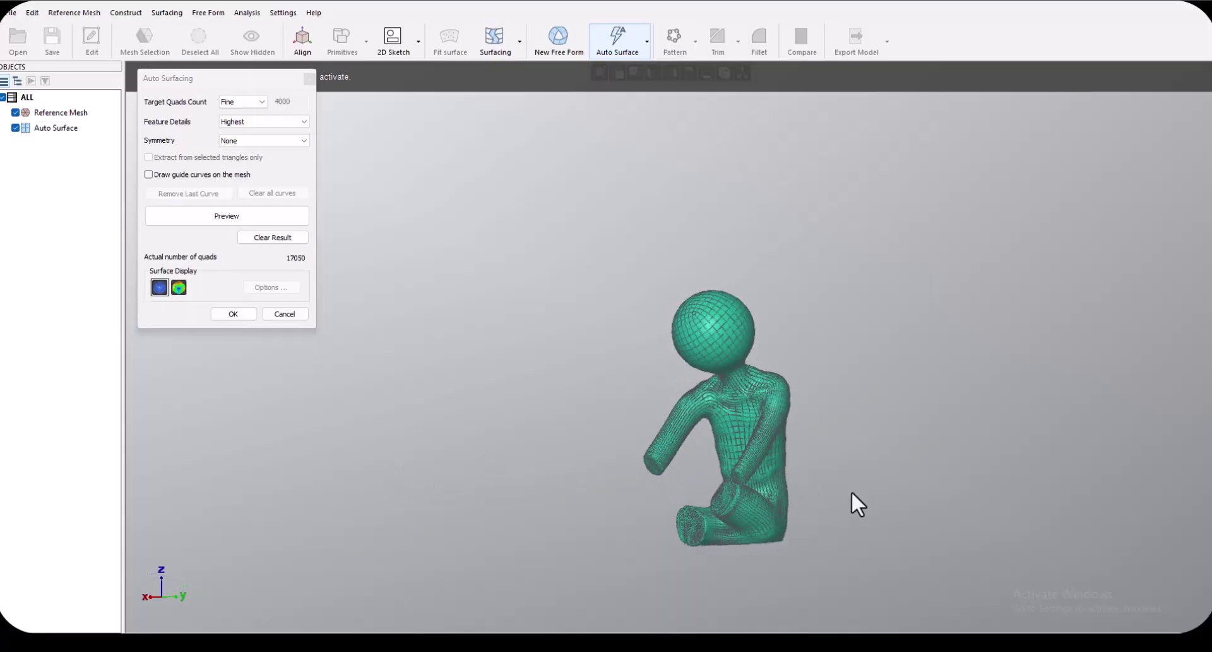
{"action": "scroll", "coordinate": [814, 511], "scroll_direction": "up", "scroll_amount": 8}
{"action": "right_click_drag", "start_coordinate": [557, 517], "coordinate": [625, 467]}
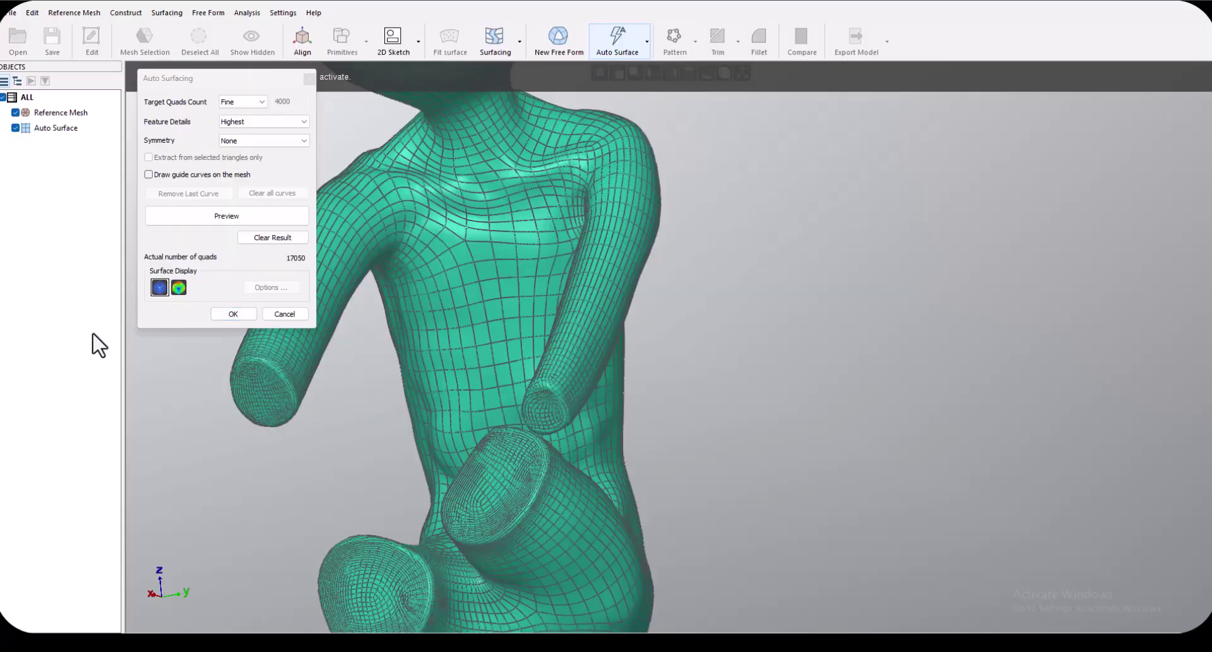
- Display the deviation colour map on the auto surface preview and inspect the torso and limbs
{"action": "left_click", "coordinate": [179, 287]}
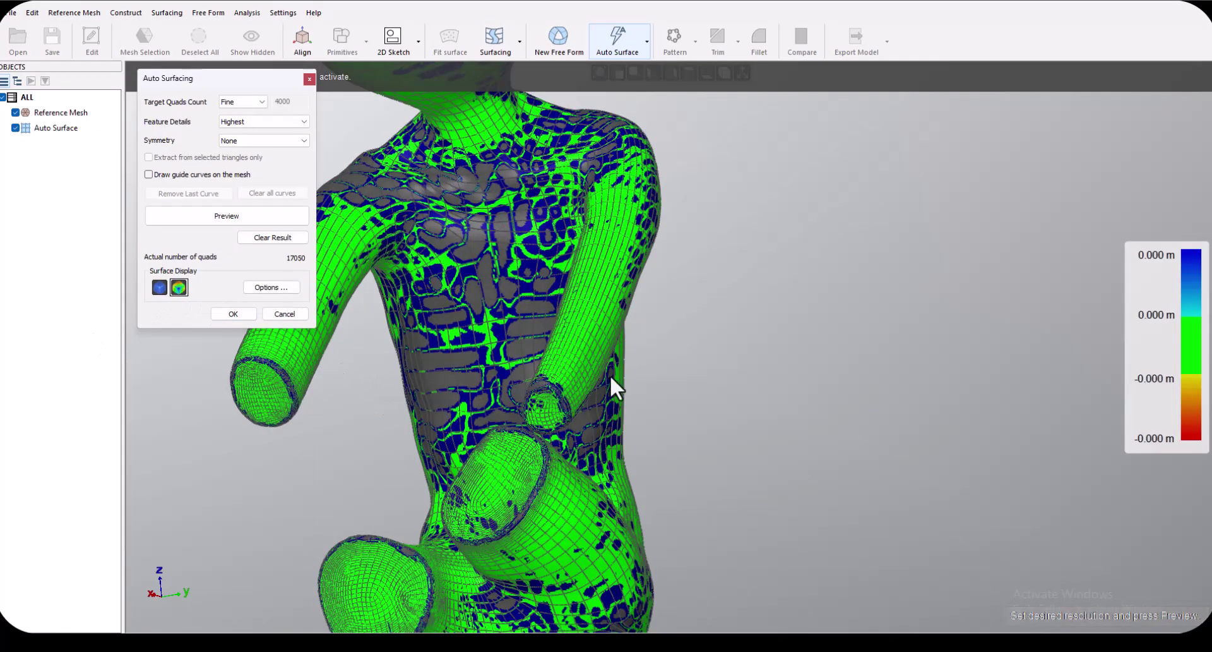
{"action": "scroll", "coordinate": [775, 336], "scroll_direction": "up", "scroll_amount": 3}
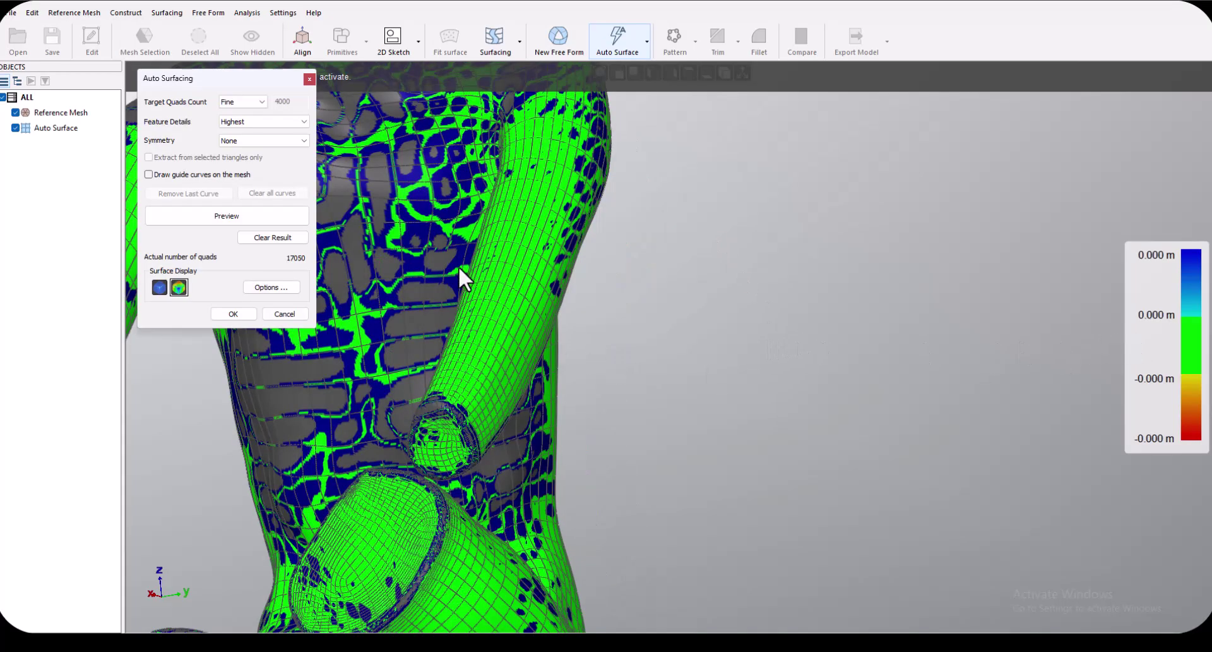
{"action": "scroll", "coordinate": [577, 194], "scroll_direction": "down", "scroll_amount": 5}
{"action": "scroll", "coordinate": [556, 335], "scroll_direction": "up", "scroll_amount": 4}
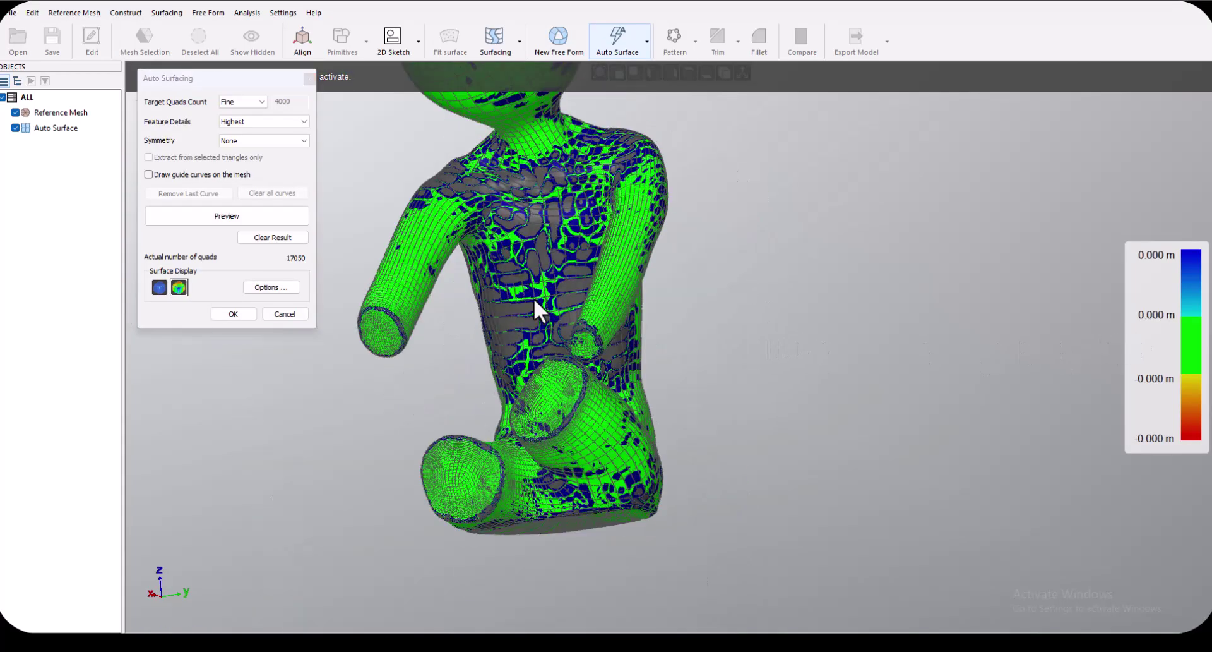
{"action": "right_click_drag", "start_coordinate": [533, 297], "coordinate": [529, 379]}
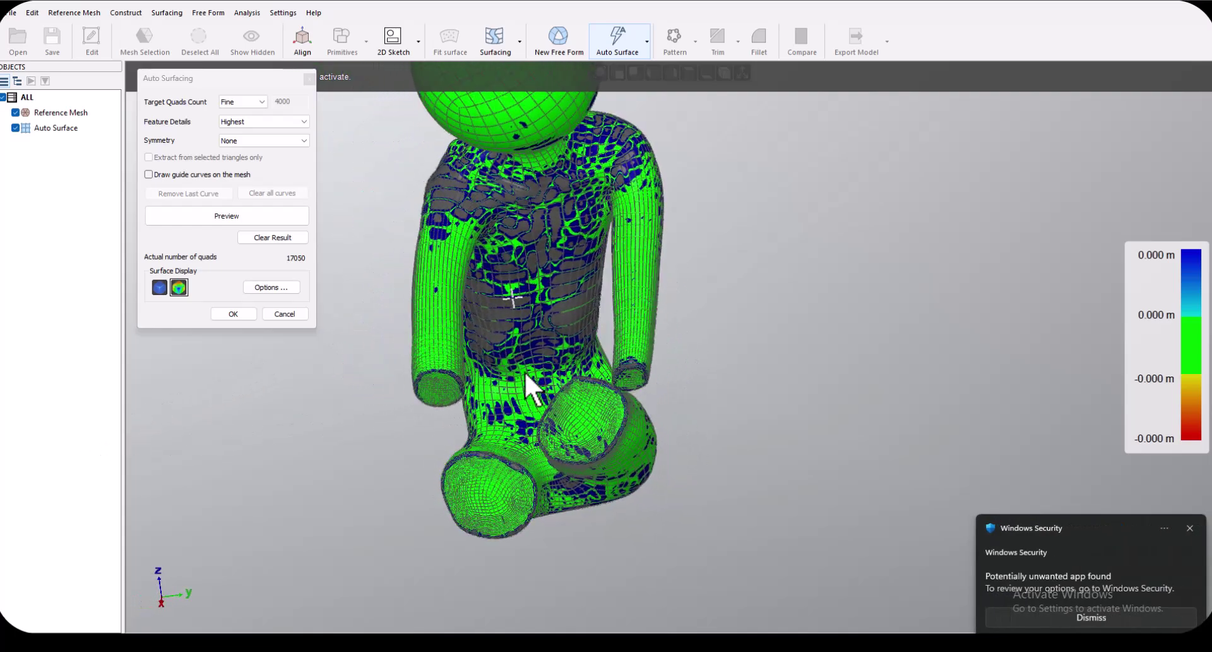
- Accept the auto surface, hide the reference mesh and look over the resulting surface patches from the side and front
{"action": "left_click", "coordinate": [230, 314]}
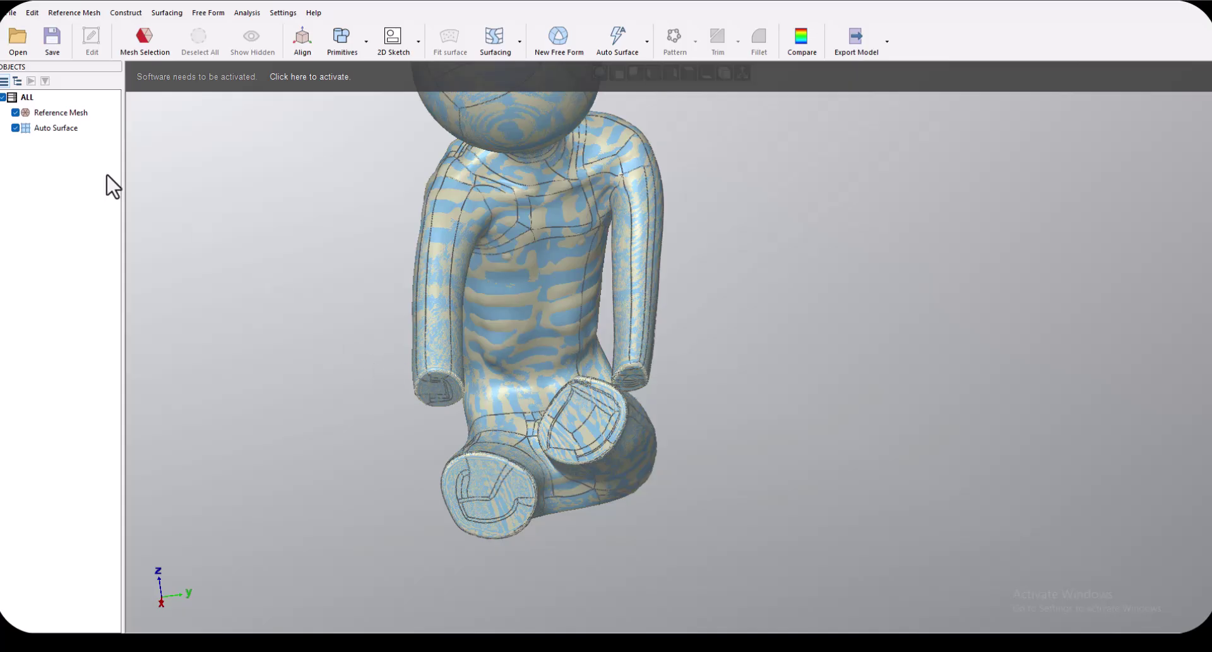
{"action": "left_click", "coordinate": [15, 112]}
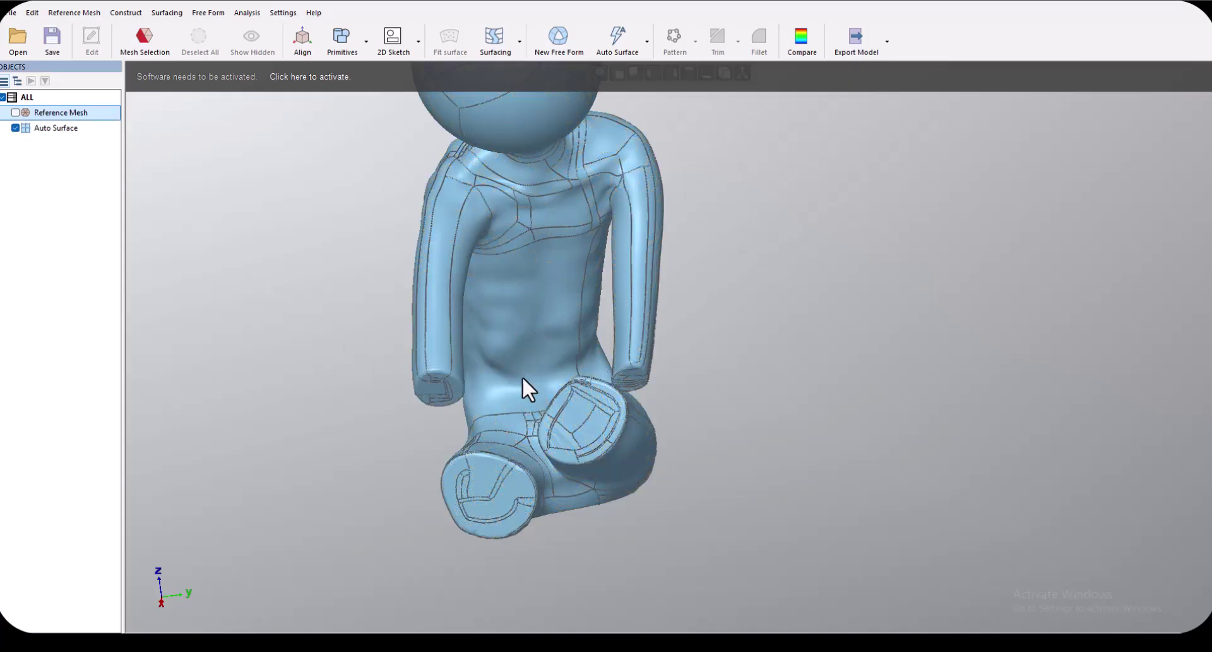
{"action": "middle_click_drag", "start_coordinate": [550, 372], "coordinate": [396, 245]}
{"action": "left_click", "coordinate": [409, 257]}
{"action": "left_click", "coordinate": [728, 264]}
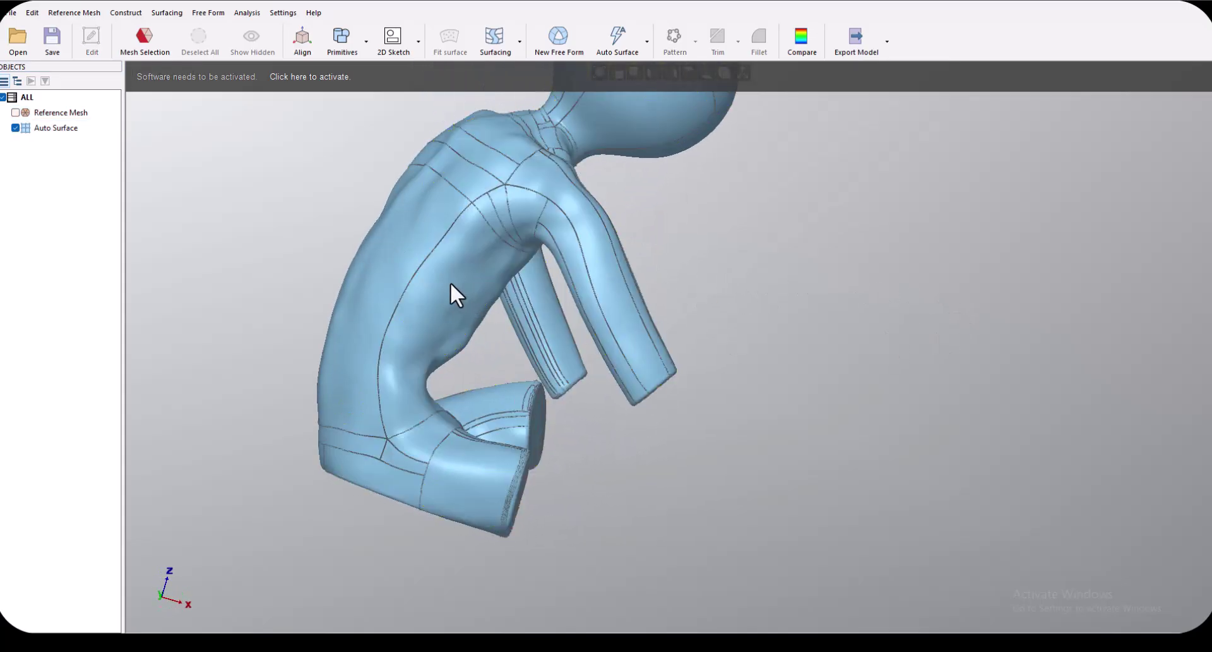
{"action": "scroll", "coordinate": [635, 213], "scroll_direction": "down", "scroll_amount": 3}
{"action": "scroll", "coordinate": [617, 184], "scroll_direction": "up", "scroll_amount": 2}
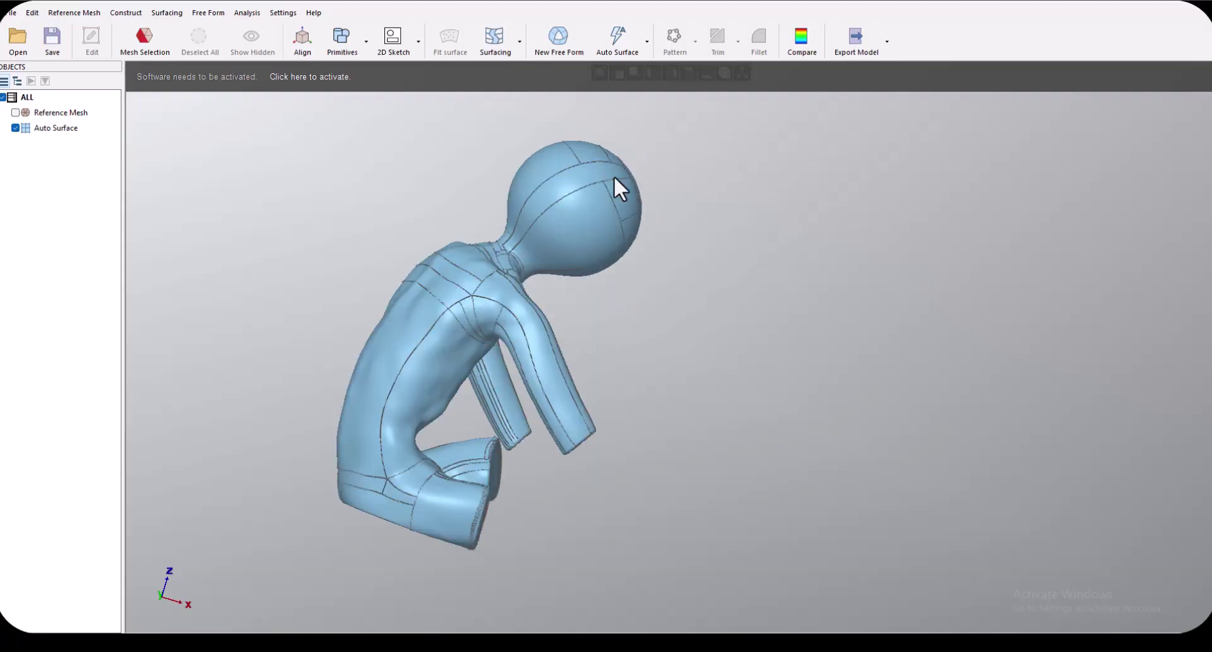
{"action": "right_click_drag", "start_coordinate": [617, 184], "coordinate": [291, 281]}
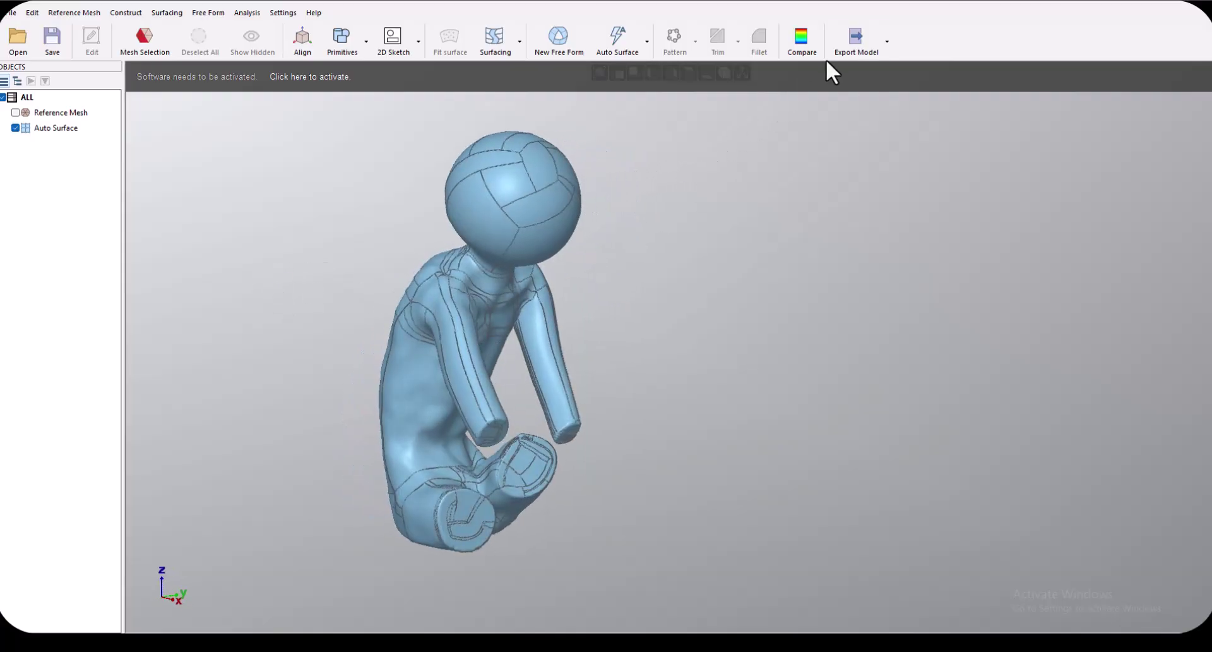
- Export the auto-surfaced figure to SOLIDWORKS with Map Z to Y Axis and the pause for trim surface review enabled
{"action": "left_click", "coordinate": [885, 45]}
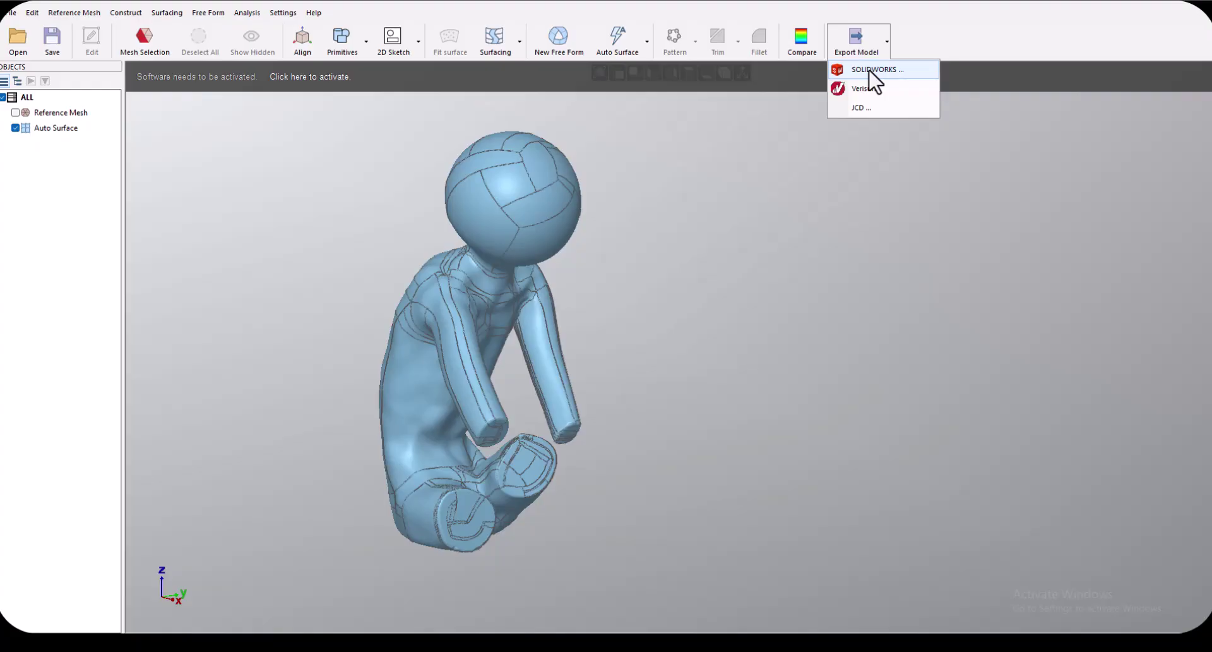
{"action": "left_click", "coordinate": [875, 69]}
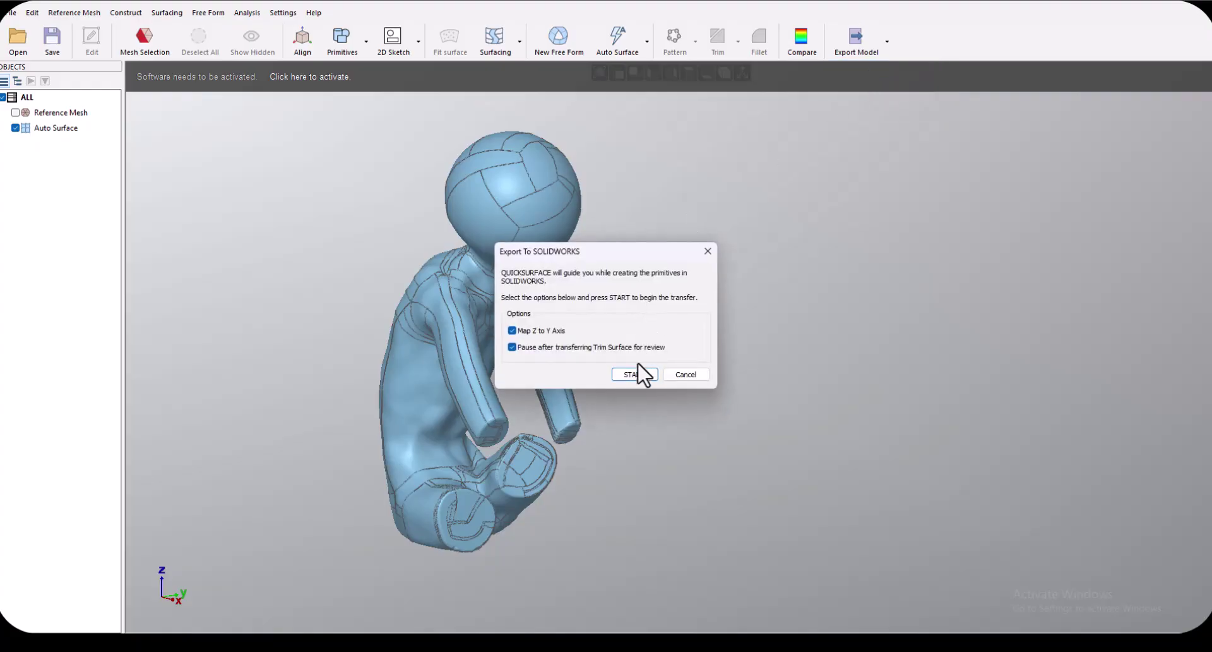
{"action": "left_click", "coordinate": [635, 373]}
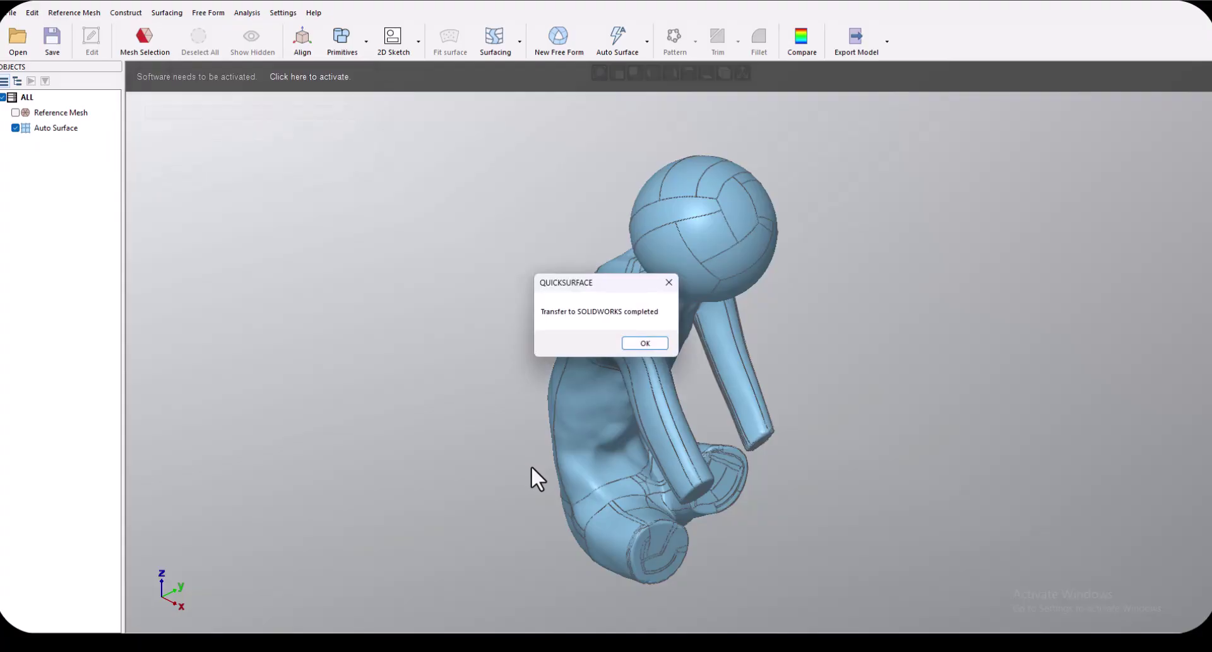
- Close the transfer notice and switch to SOLIDWORKS to view the imported figure from the side
{"action": "left_click", "coordinate": [645, 344]}
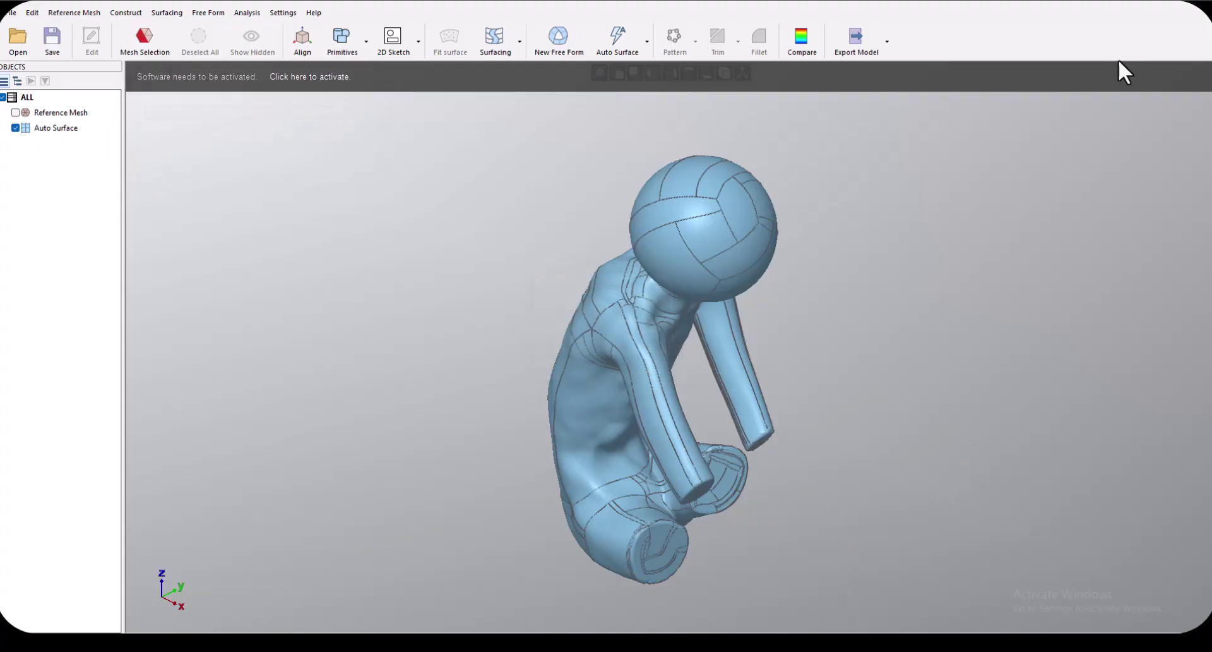
{"action": "key", "text": "alt+Tab"}
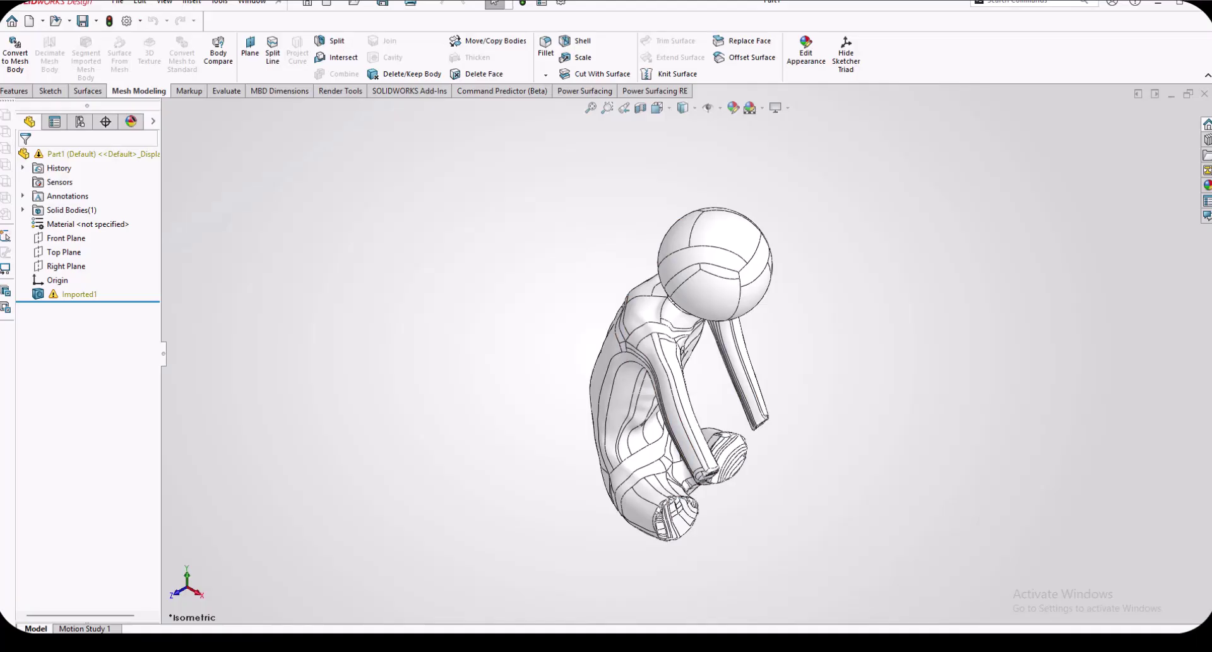
{"action": "middle_click_drag", "start_coordinate": [837, 402], "coordinate": [847, 352]}
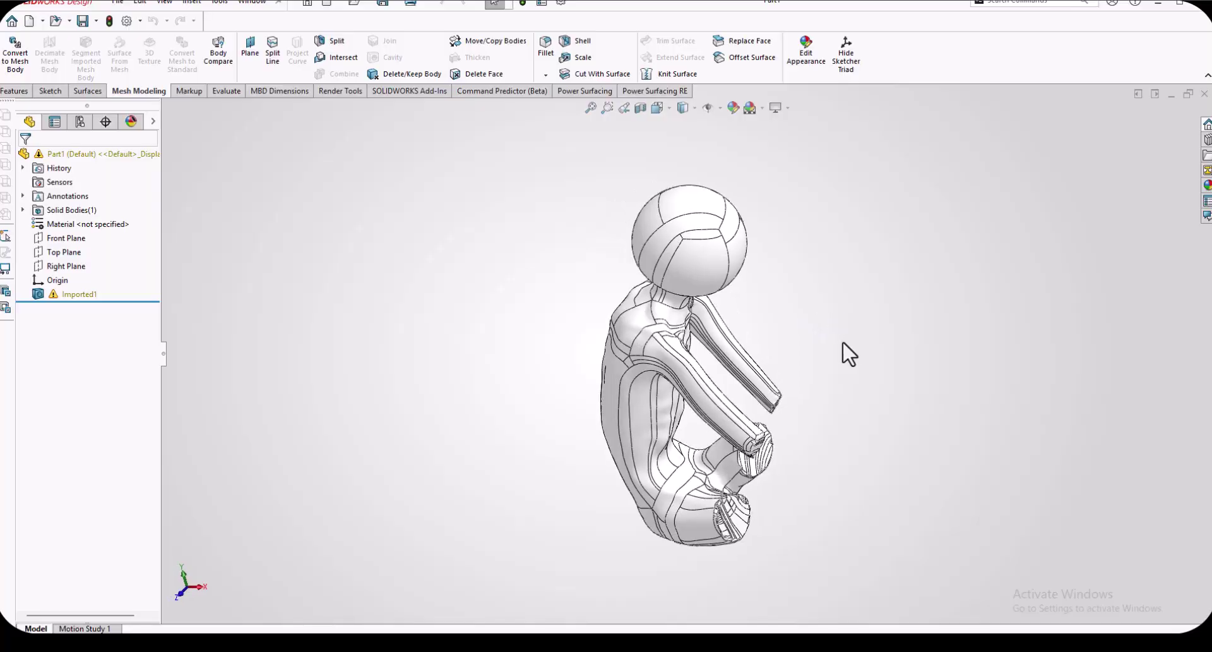
{"action": "scroll", "coordinate": [790, 411], "scroll_direction": "down", "scroll_amount": 3}
{"action": "middle_click_drag", "start_coordinate": [790, 411], "coordinate": [628, 433]}
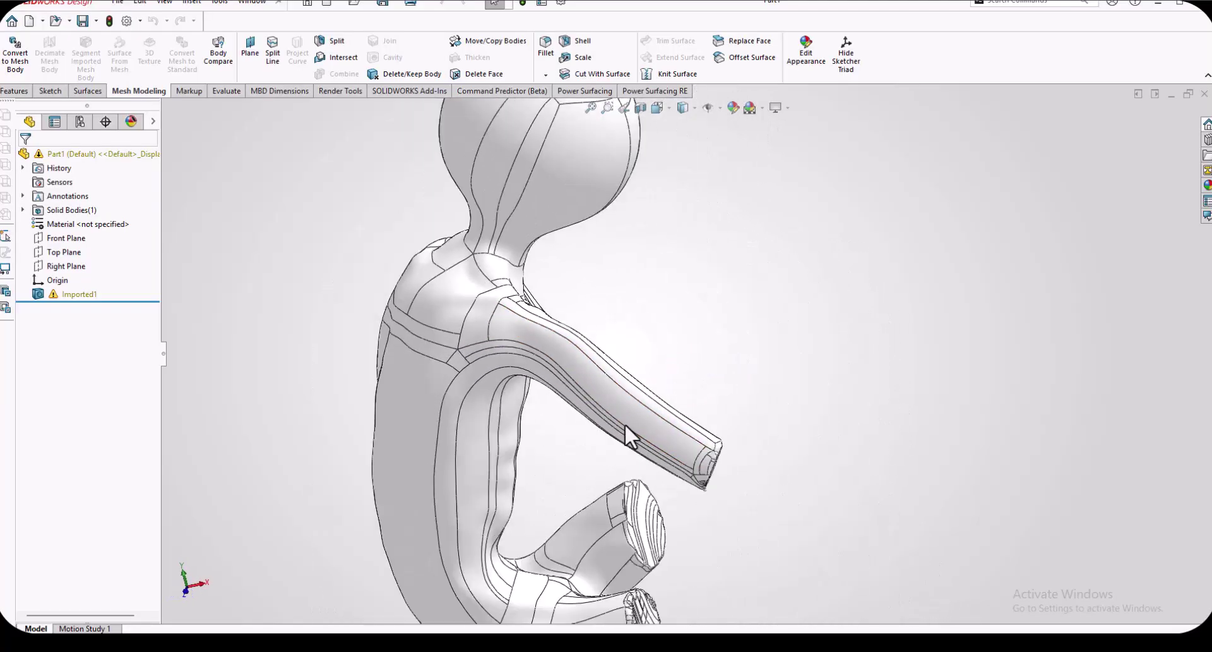
- Inspect the imported surface patches by picking one face on the head and the large face on the back
{"action": "scroll", "coordinate": [612, 455], "scroll_direction": "up", "scroll_amount": 3}
{"action": "scroll", "coordinate": [584, 309], "scroll_direction": "down", "scroll_amount": 3}
{"action": "left_click", "coordinate": [596, 195]}
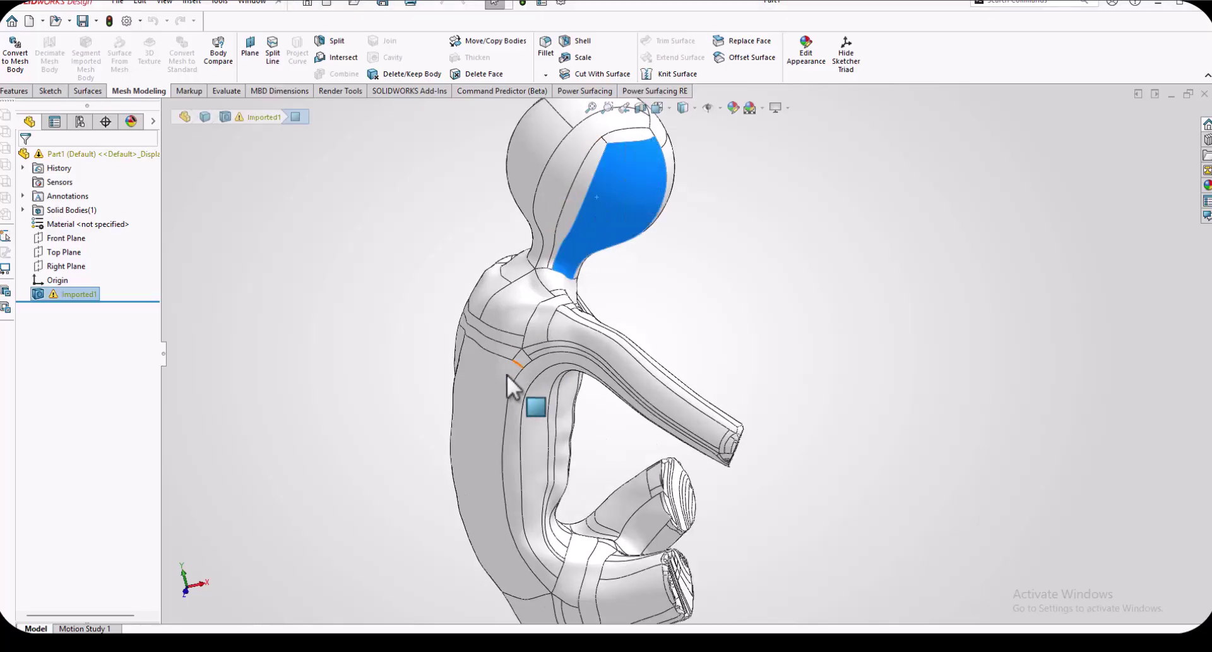
{"action": "left_click", "coordinate": [445, 482]}
{"action": "mouse_move", "coordinate": [445, 482]}
{"action": "middle_mouse_down"}
{"action": "mouse_move", "coordinate": [541, 425]}
{"action": "mouse_move", "coordinate": [526, 407]}
{"action": "mouse_move", "coordinate": [446, 463]}
{"action": "middle_mouse_up"}
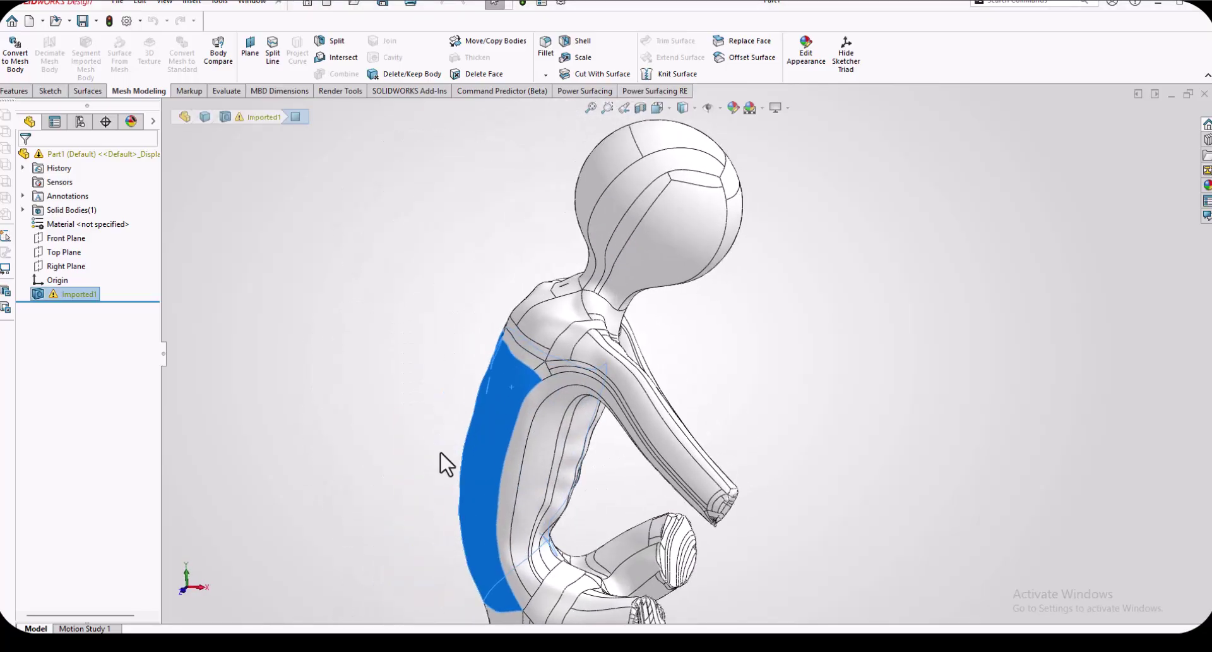
- Section the figure at the Front Plane with a 0.00 mm offset to check its interior, and turn the section view off
{"action": "left_click", "coordinate": [747, 264]}
{"action": "left_click", "coordinate": [640, 111]}
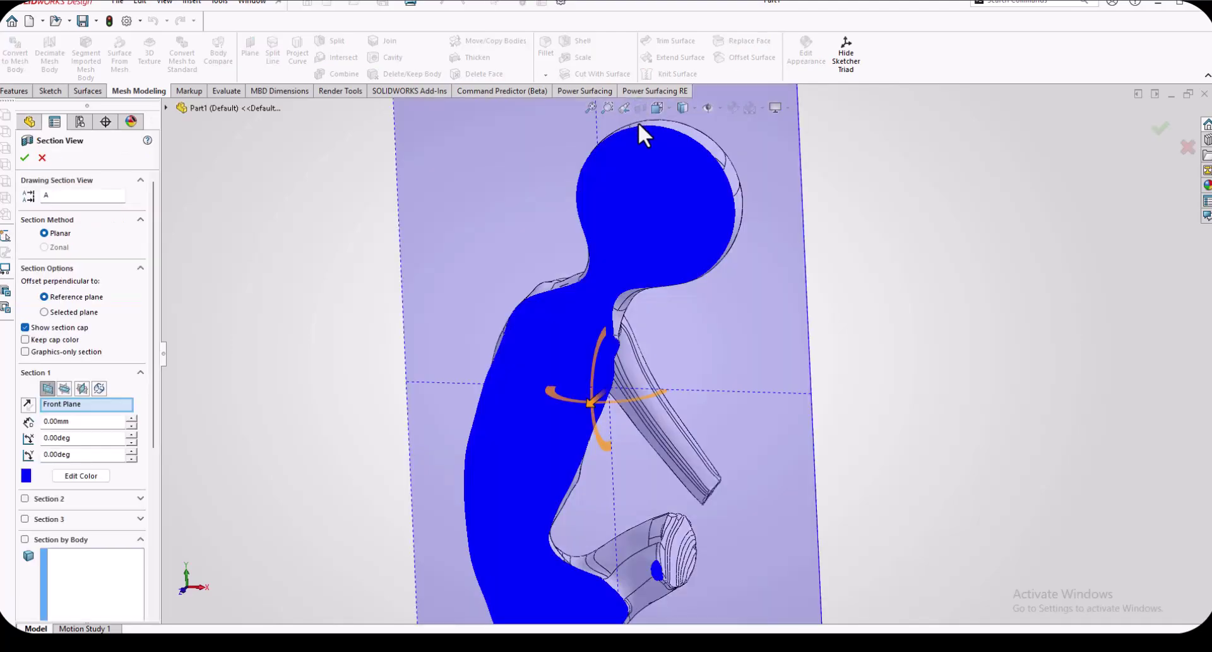
{"action": "left_click", "coordinate": [25, 157]}
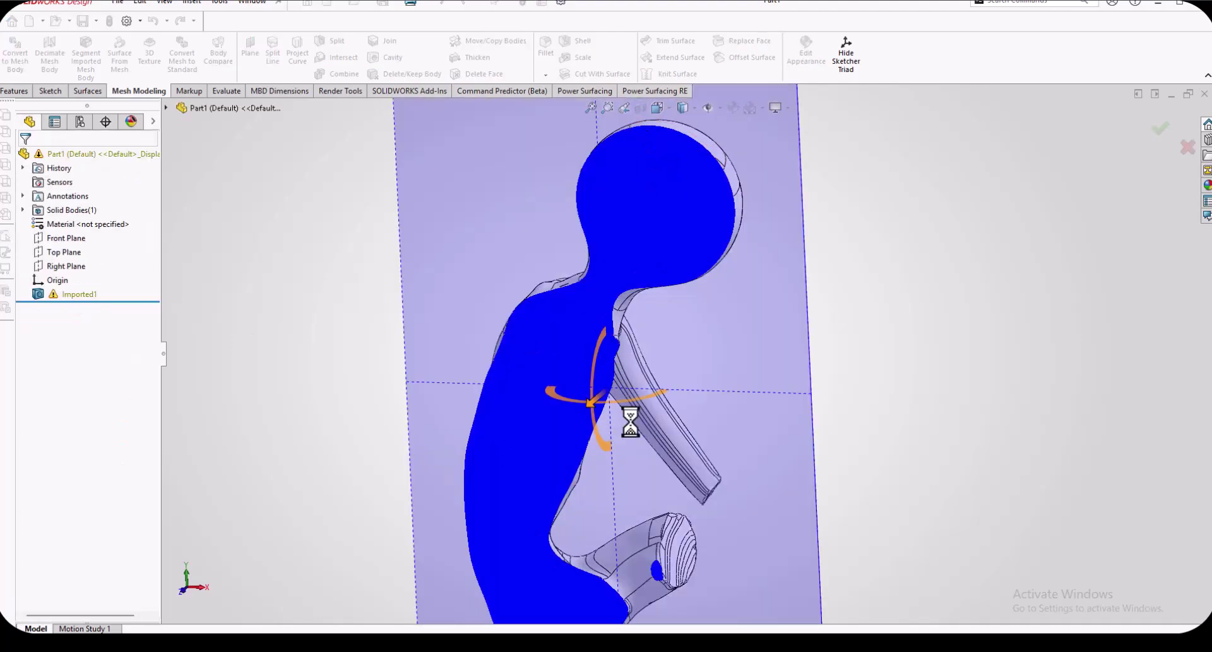
{"action": "middle_click_drag", "start_coordinate": [581, 438], "coordinate": [671, 489]}
{"action": "left_click", "coordinate": [640, 108]}
- Examine the cut ends of both arms and the leg for uneven edges and distorted patches
{"action": "scroll", "coordinate": [726, 483], "scroll_direction": "down", "scroll_amount": 5}
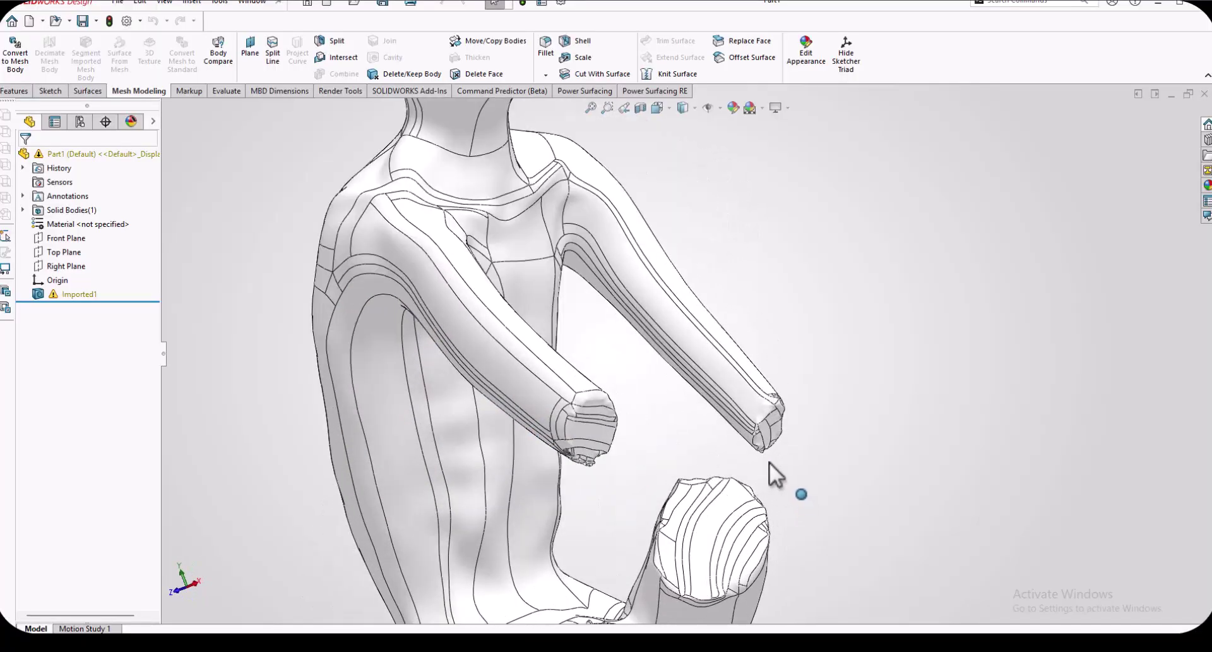
{"action": "scroll", "coordinate": [632, 518], "scroll_direction": "down", "scroll_amount": 2}
{"action": "middle_click_drag", "start_coordinate": [600, 504], "coordinate": [625, 577]}
{"action": "middle_click_drag", "start_coordinate": [625, 455], "coordinate": [802, 297]}
{"action": "scroll", "coordinate": [802, 308], "scroll_direction": "down", "scroll_amount": 3}
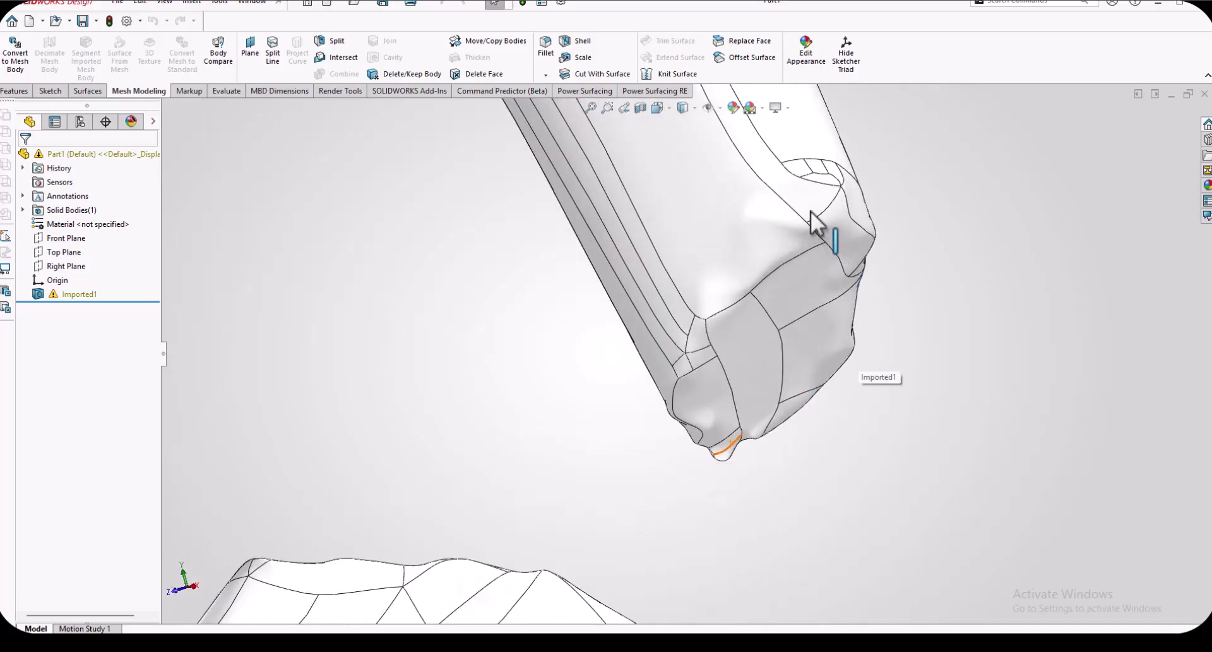
{"action": "scroll", "coordinate": [752, 335], "scroll_direction": "up", "scroll_amount": 4}
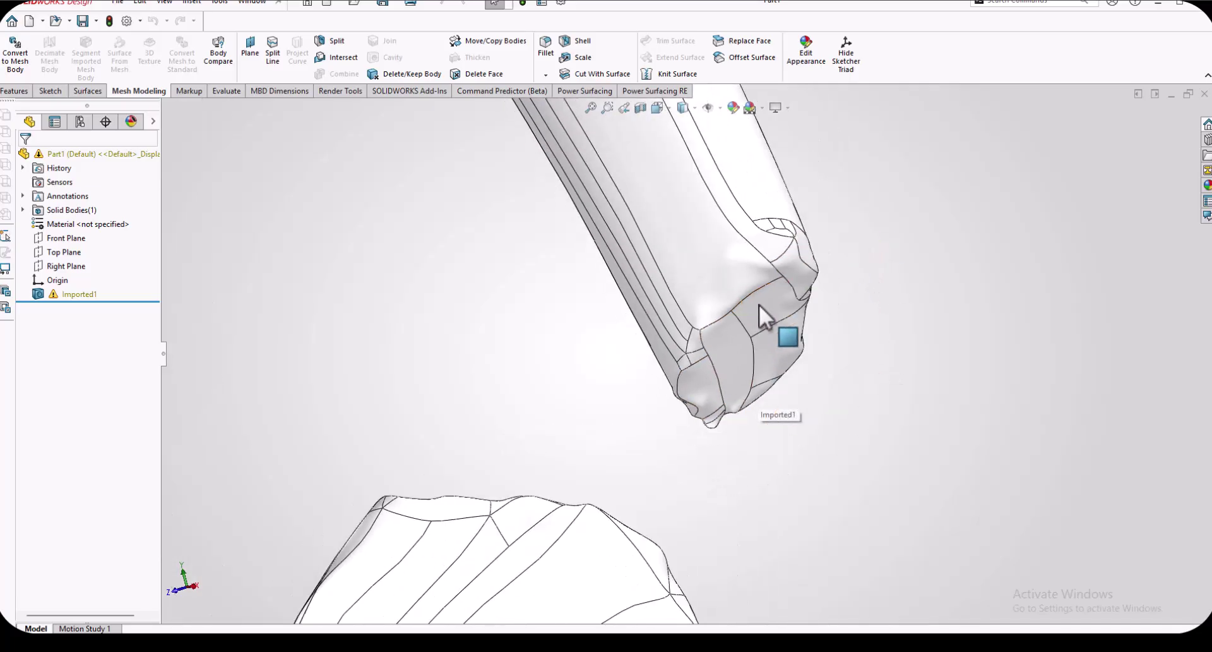
{"action": "scroll", "coordinate": [557, 361], "scroll_direction": "up", "scroll_amount": 2}
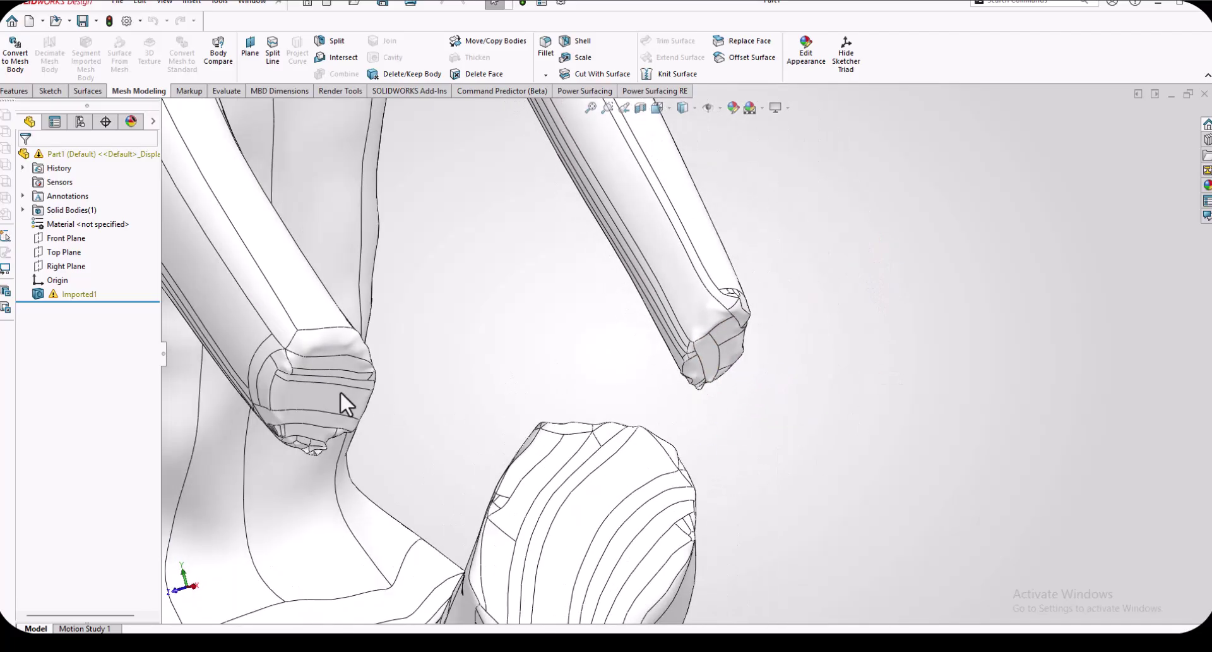
{"action": "middle_click_drag", "start_coordinate": [338, 386], "coordinate": [379, 375]}
{"action": "scroll", "coordinate": [656, 315], "scroll_direction": "down", "scroll_amount": 1}
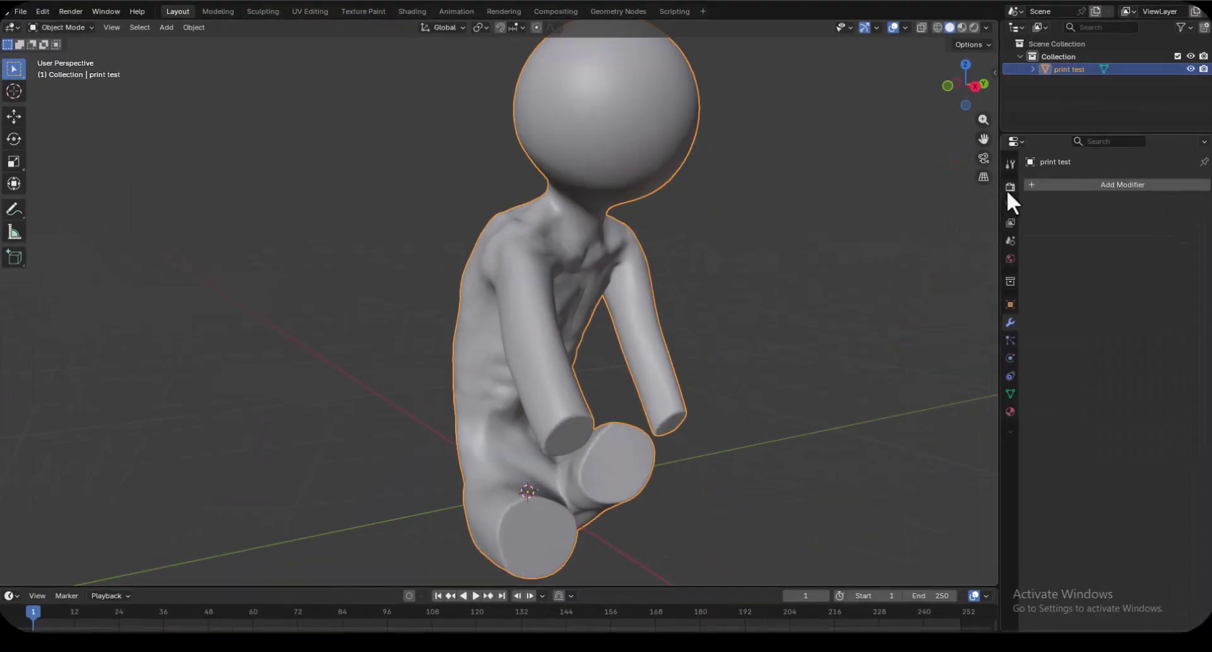
- Switch to Blender, put the print test mesh into Sculpt Mode and display the names of the sculpting brushes
{"action": "scroll", "coordinate": [622, 444], "scroll_direction": "up", "scroll_amount": 5}
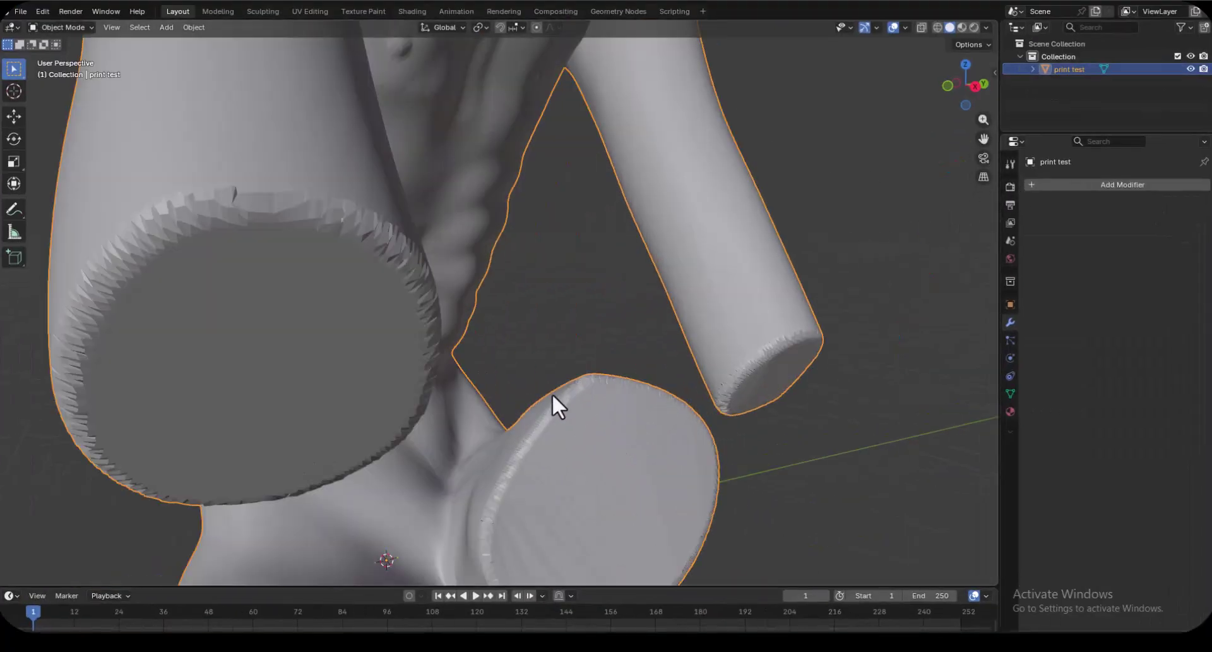
{"action": "left_click", "coordinate": [89, 24]}
{"action": "left_click", "coordinate": [59, 57]}
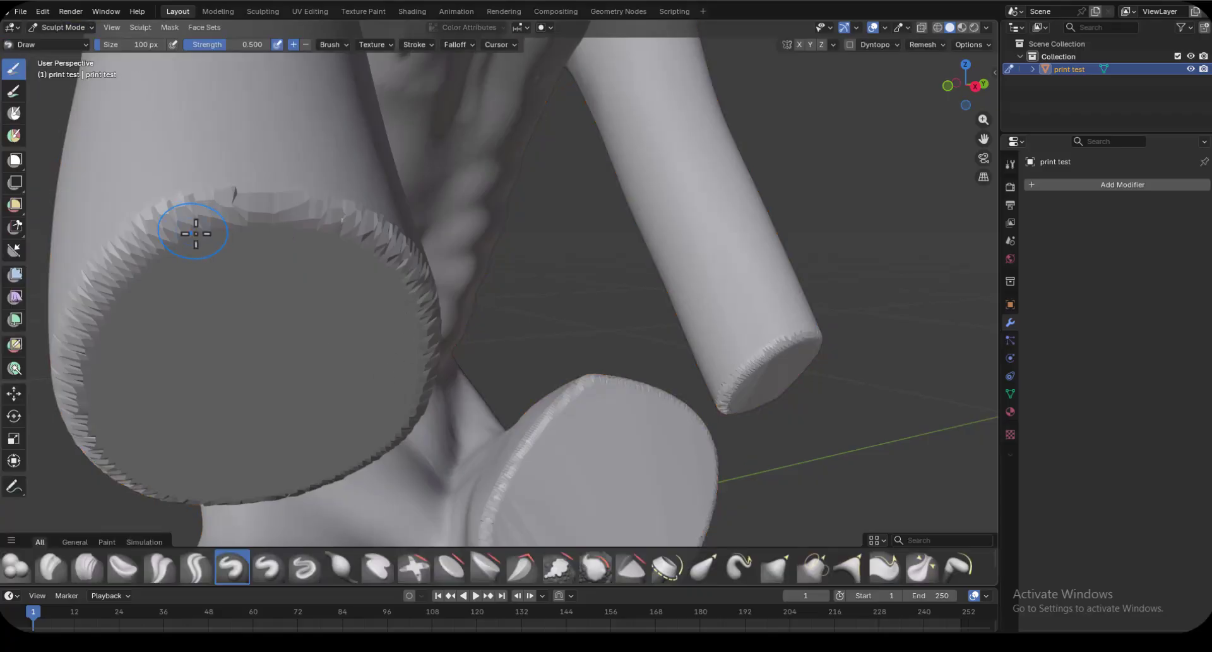
{"action": "left_click", "coordinate": [881, 541]}
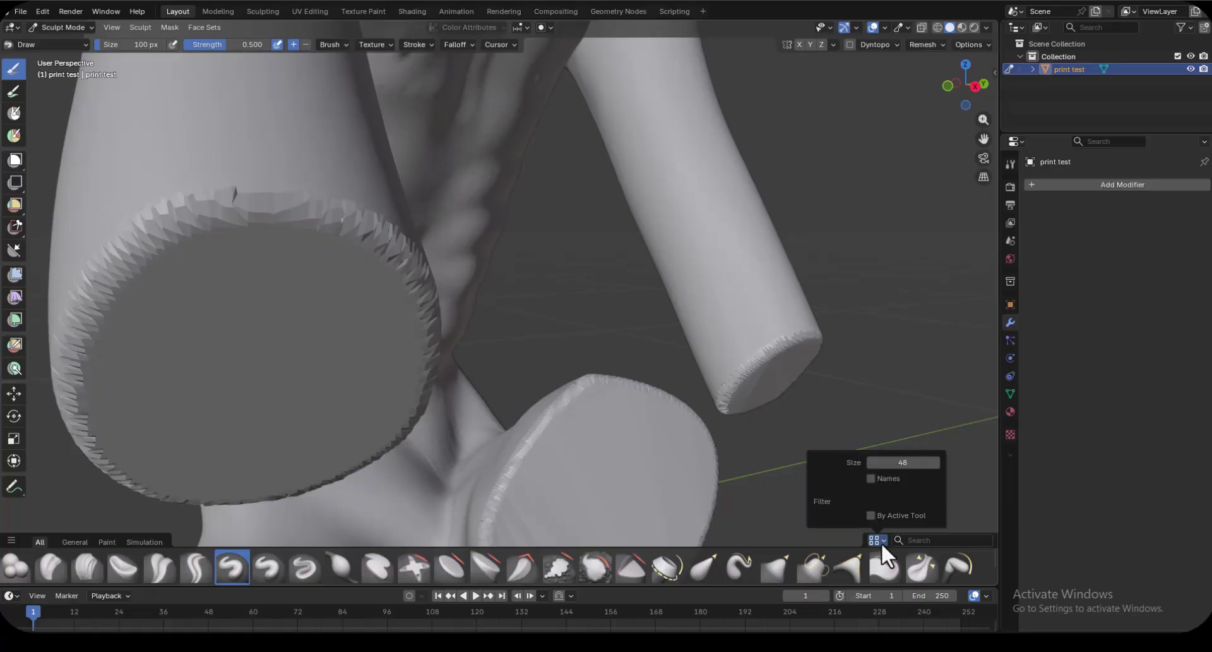
{"action": "left_click", "coordinate": [871, 478]}
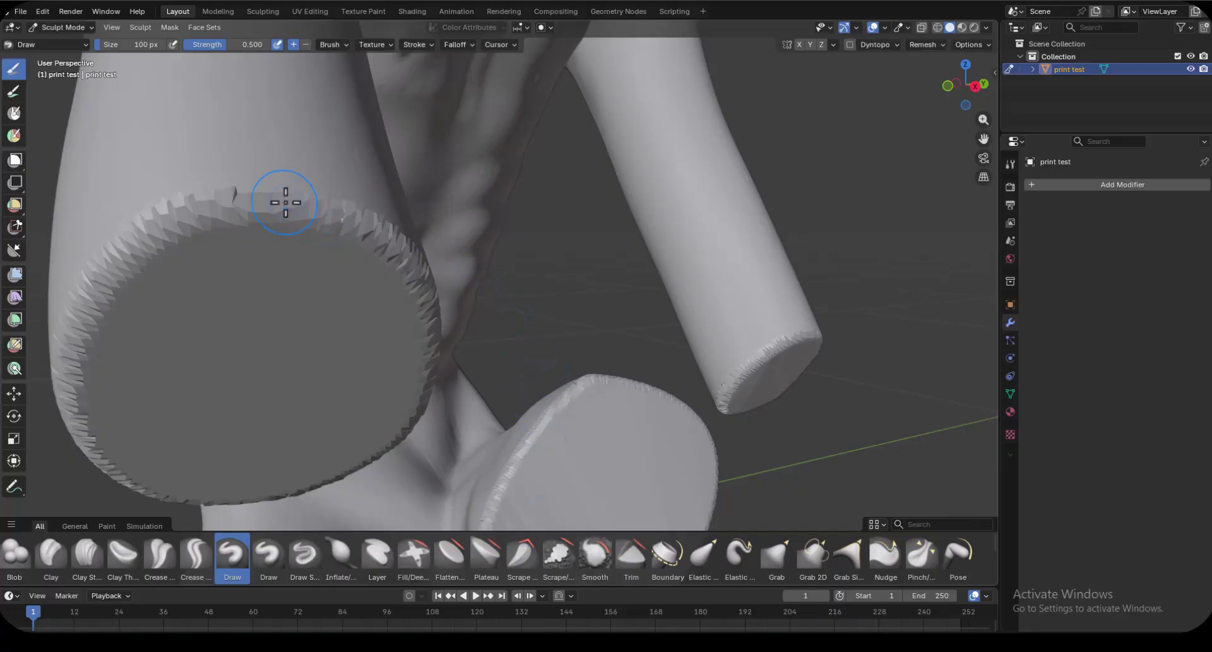
- Smooth the jagged rims at the cut ends of both arms and the leg with the Smooth brush
{"action": "left_click", "coordinate": [590, 554]}
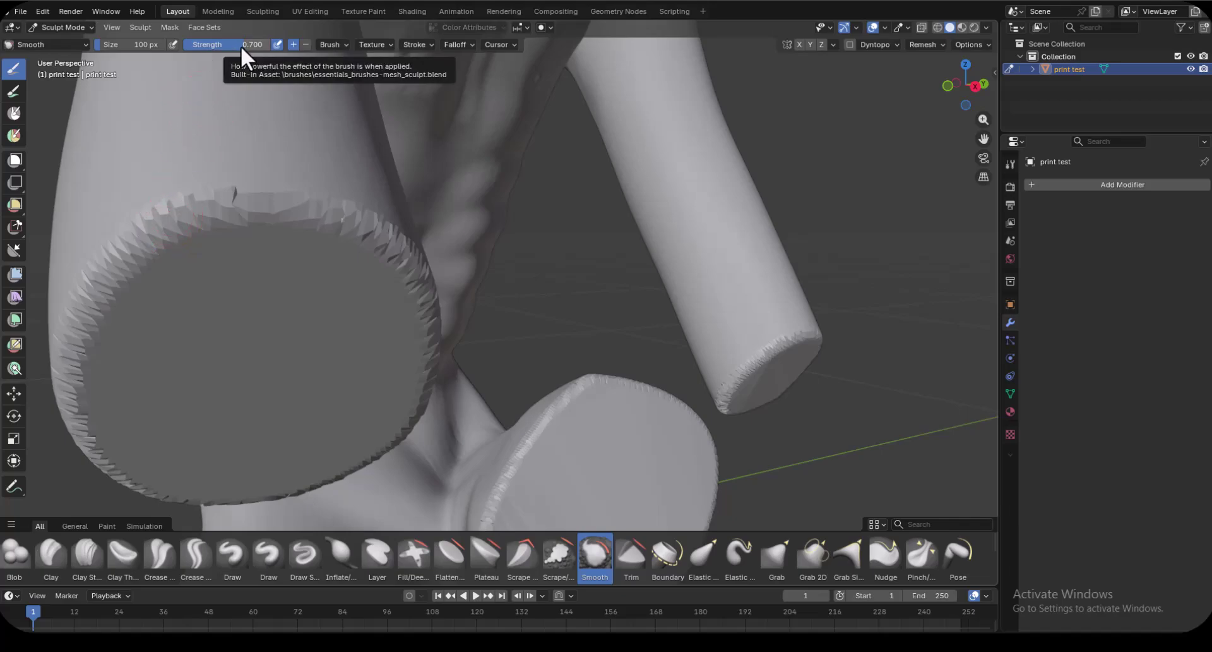
{"action": "mouse_move", "coordinate": [208, 203]}
{"action": "left_mouse_down"}
{"action": "mouse_move", "coordinate": [222, 216]}
{"action": "mouse_move", "coordinate": [324, 206]}
{"action": "mouse_move", "coordinate": [379, 228]}
{"action": "left_mouse_up"}
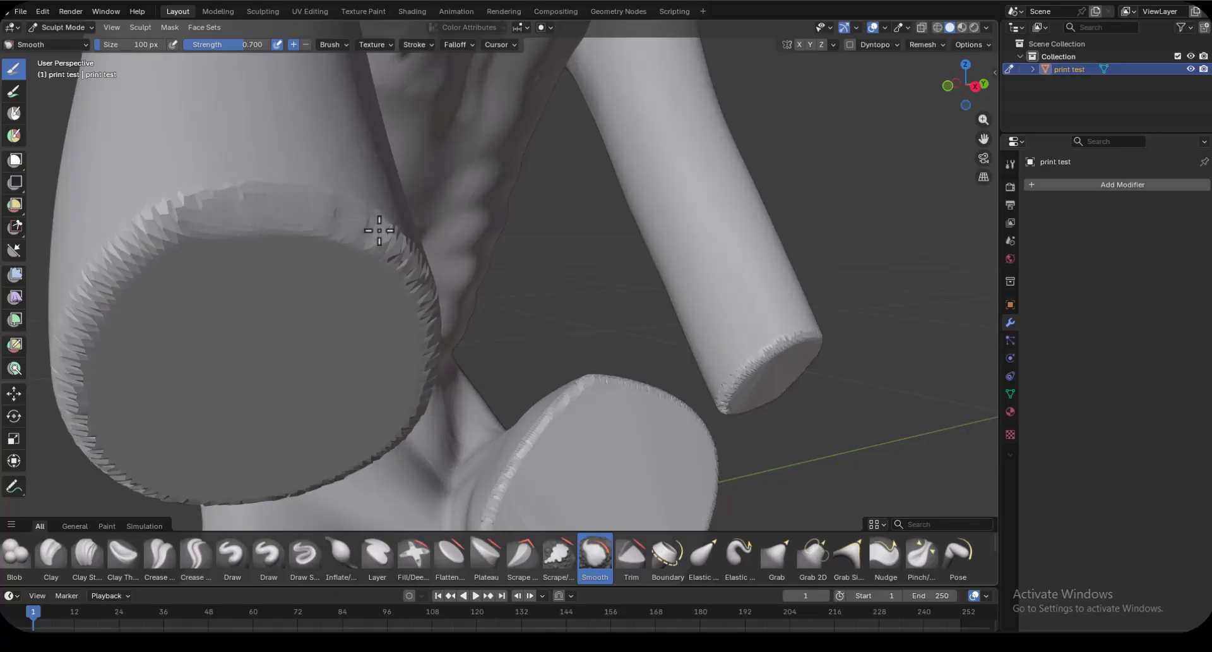
{"action": "mouse_move", "coordinate": [242, 203]}
{"action": "left_mouse_down"}
{"action": "mouse_move", "coordinate": [190, 209]}
{"action": "mouse_move", "coordinate": [116, 260]}
{"action": "mouse_move", "coordinate": [77, 364]}
{"action": "left_mouse_up"}
{"action": "mouse_move", "coordinate": [377, 235]}
{"action": "left_mouse_down"}
{"action": "mouse_move", "coordinate": [401, 249]}
{"action": "mouse_move", "coordinate": [423, 305]}
{"action": "left_mouse_up"}
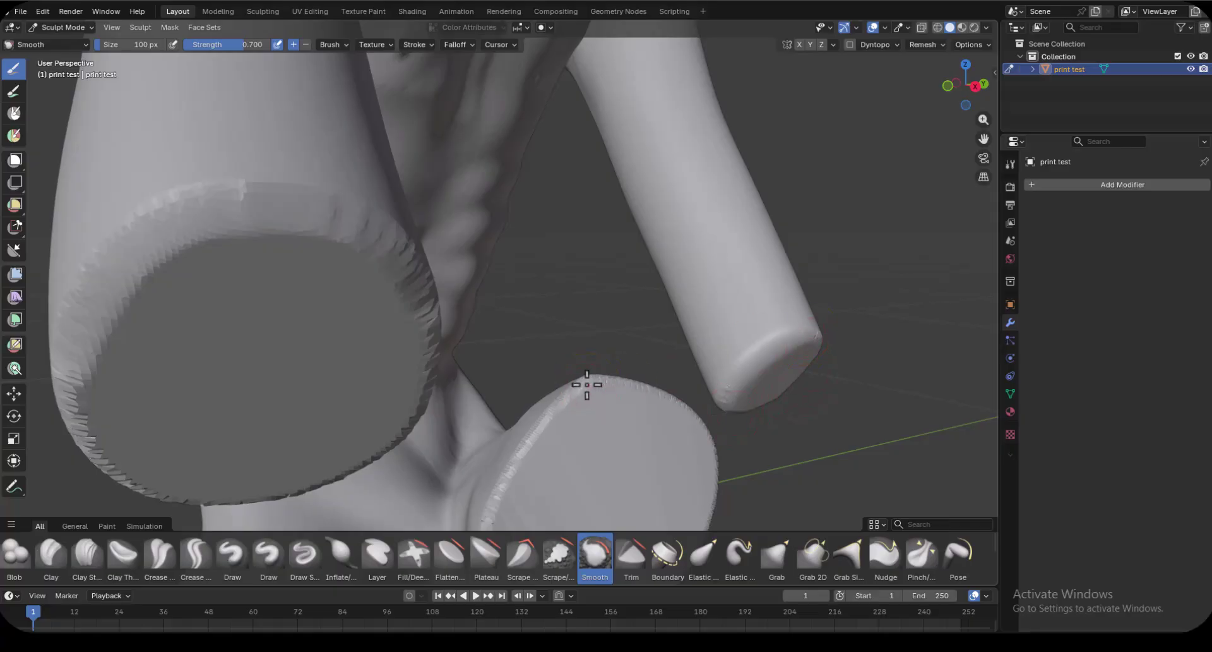
{"action": "mouse_move", "coordinate": [527, 451]}
{"action": "left_mouse_down"}
{"action": "mouse_move", "coordinate": [593, 387]}
{"action": "mouse_move", "coordinate": [620, 377]}
{"action": "left_mouse_up"}
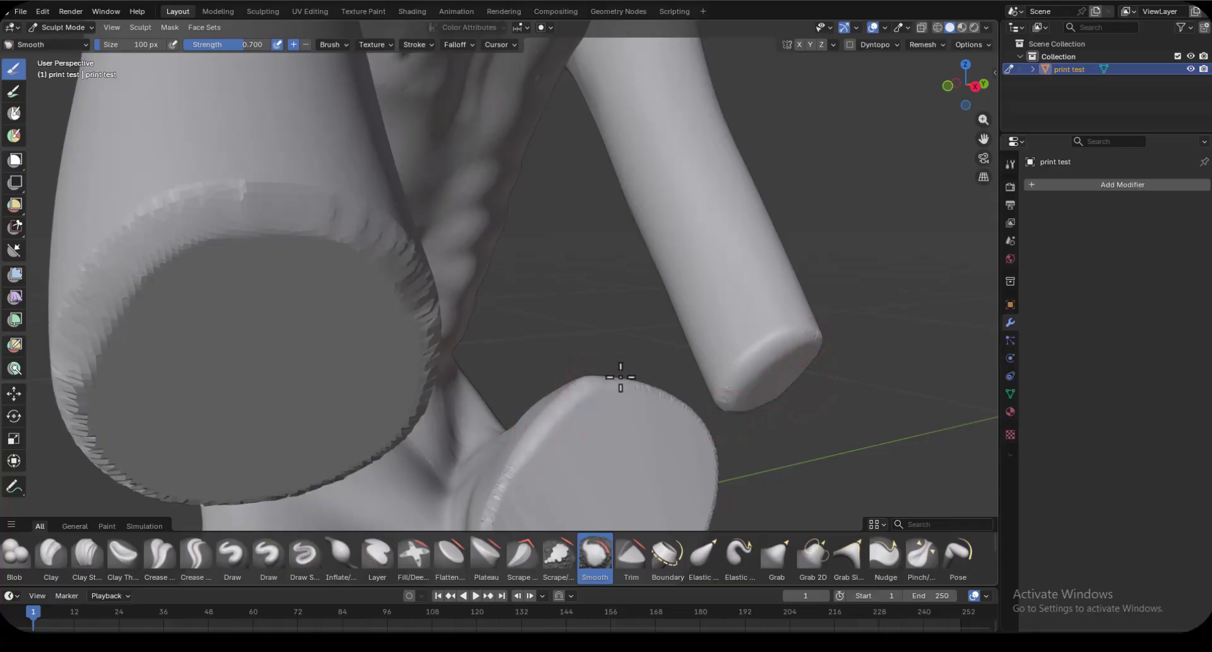
{"action": "mouse_move", "coordinate": [374, 314]}
{"action": "left_mouse_down"}
{"action": "mouse_move", "coordinate": [424, 319]}
{"action": "mouse_move", "coordinate": [415, 284]}
{"action": "left_mouse_up"}
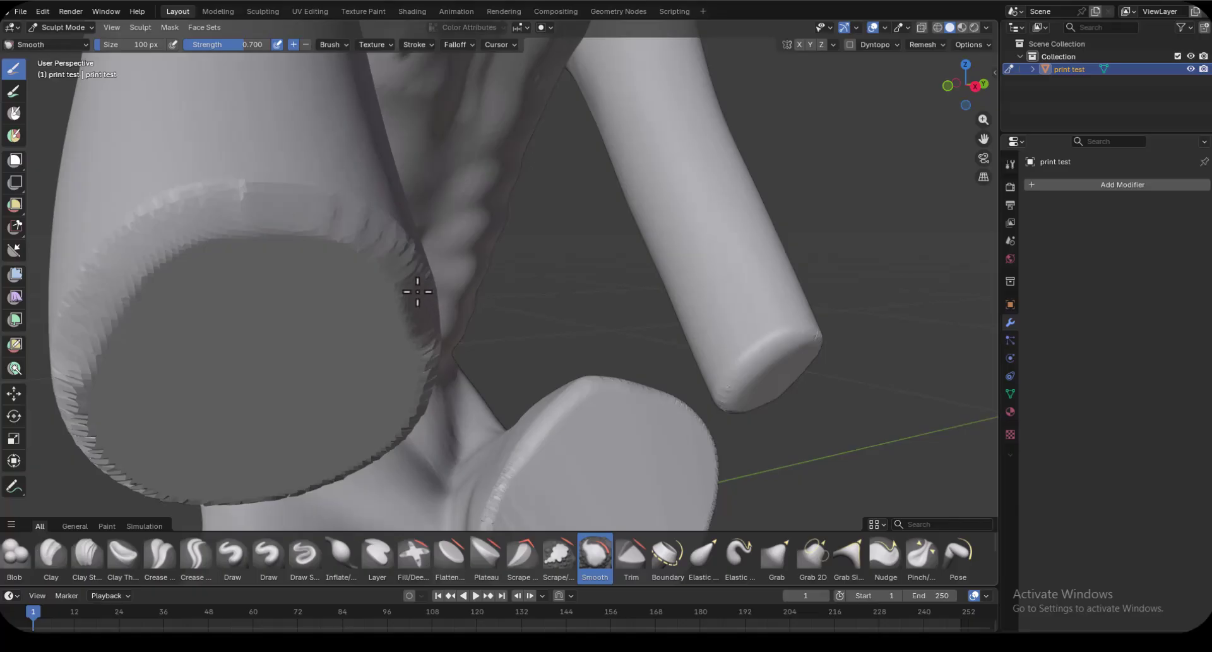
{"action": "mouse_move", "coordinate": [130, 259]}
{"action": "left_mouse_down"}
{"action": "mouse_move", "coordinate": [62, 391]}
{"action": "mouse_move", "coordinate": [93, 447]}
{"action": "left_mouse_up"}
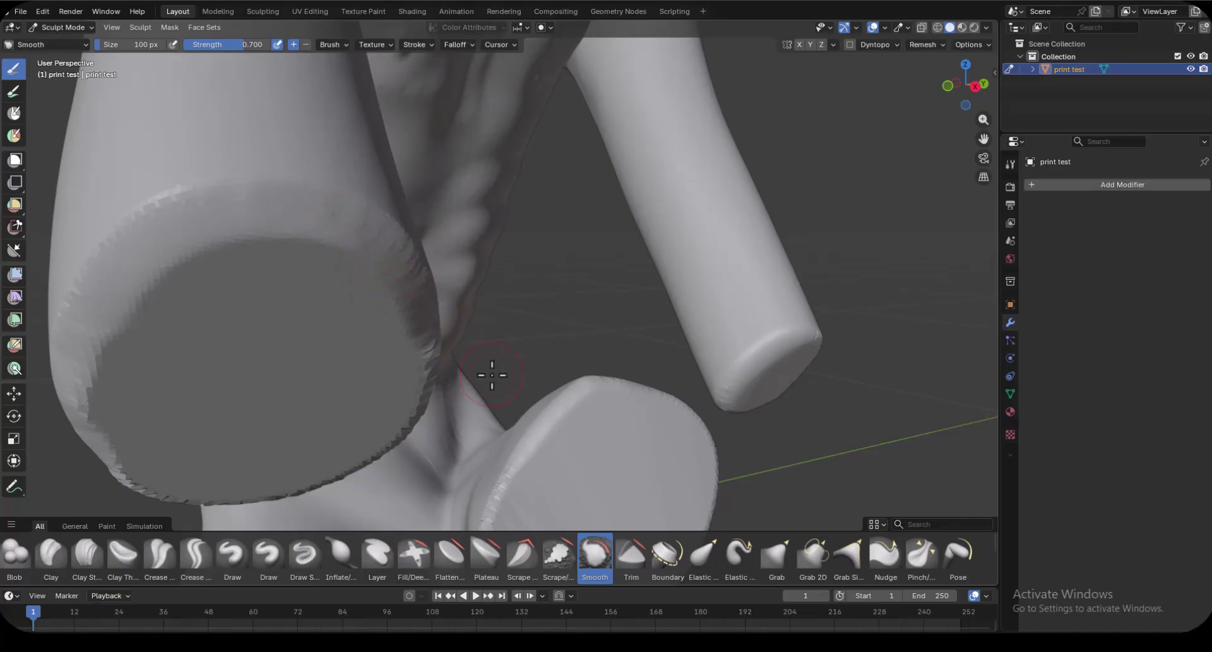
- Switch back to SOLIDWORKS and look over the whole imported figure from the front, back and side
{"action": "scroll", "coordinate": [697, 398], "scroll_direction": "down", "scroll_amount": 2}
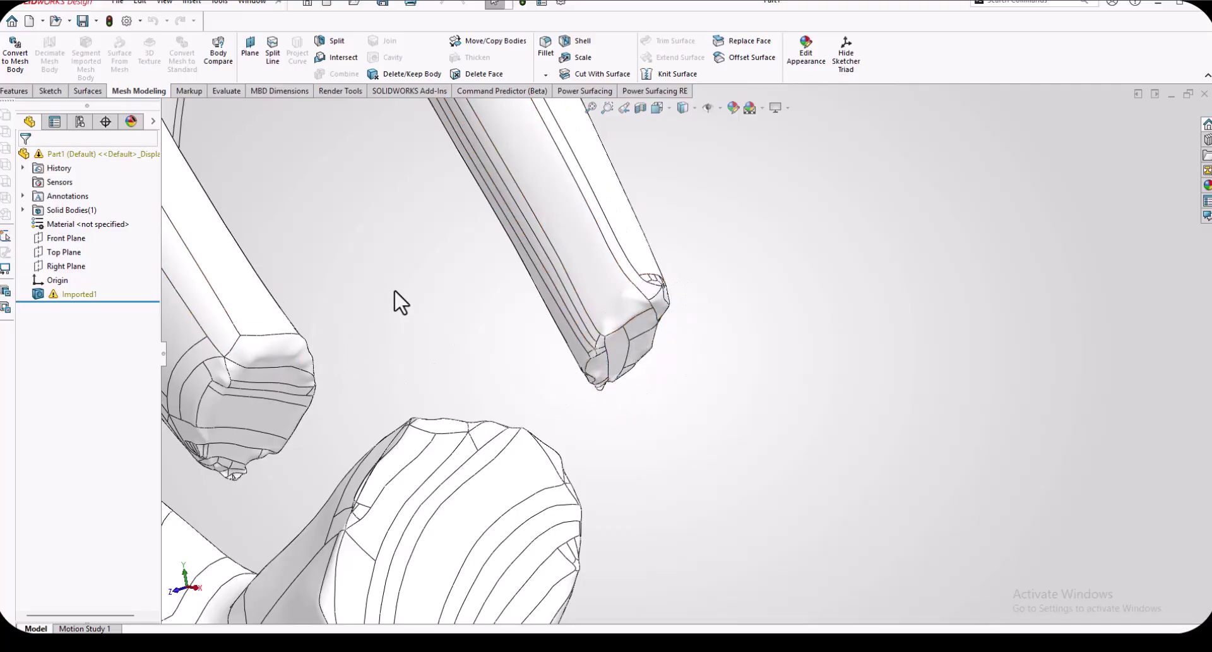
{"action": "scroll", "coordinate": [402, 303], "scroll_direction": "up", "scroll_amount": 10}
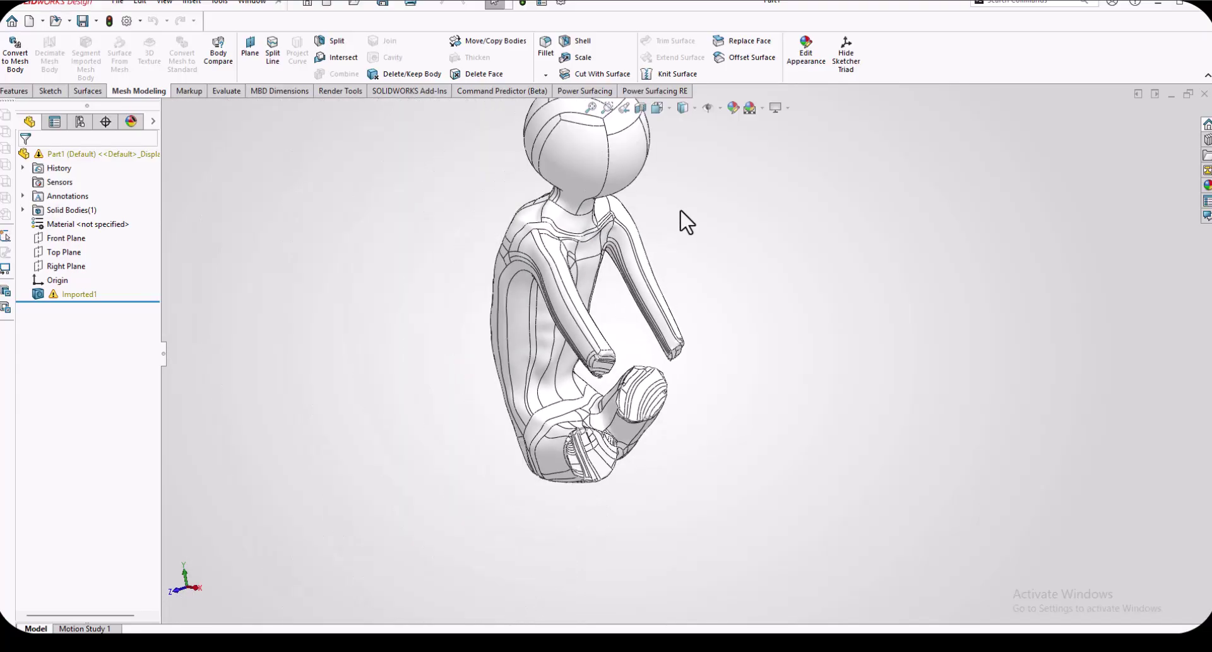
{"action": "scroll", "coordinate": [687, 223], "scroll_direction": "down", "scroll_amount": 3}
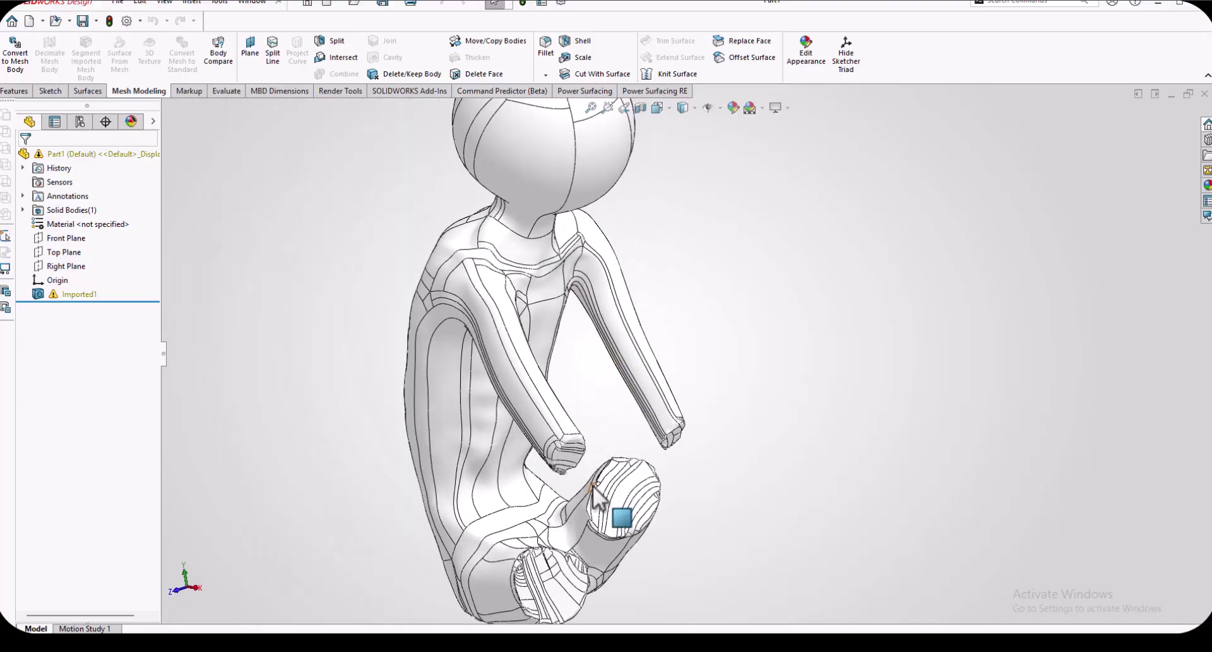
{"action": "middle_click_drag", "start_coordinate": [641, 423], "coordinate": [547, 317]}
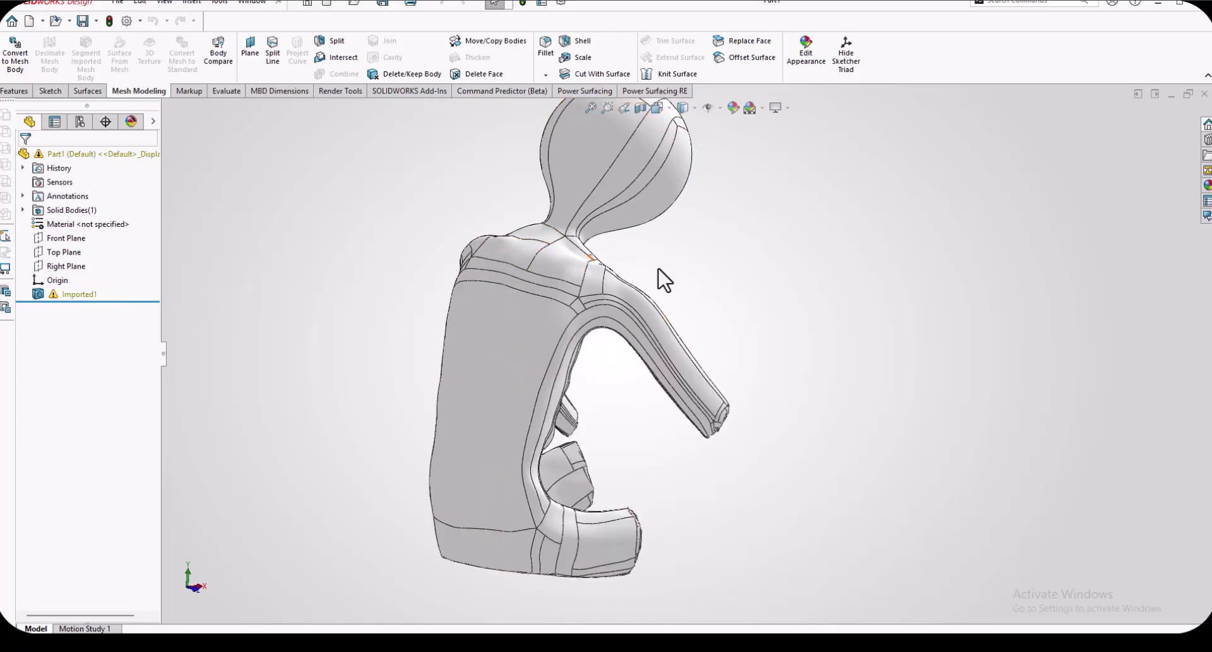
{"action": "middle_click_drag", "start_coordinate": [660, 276], "coordinate": [619, 303]}
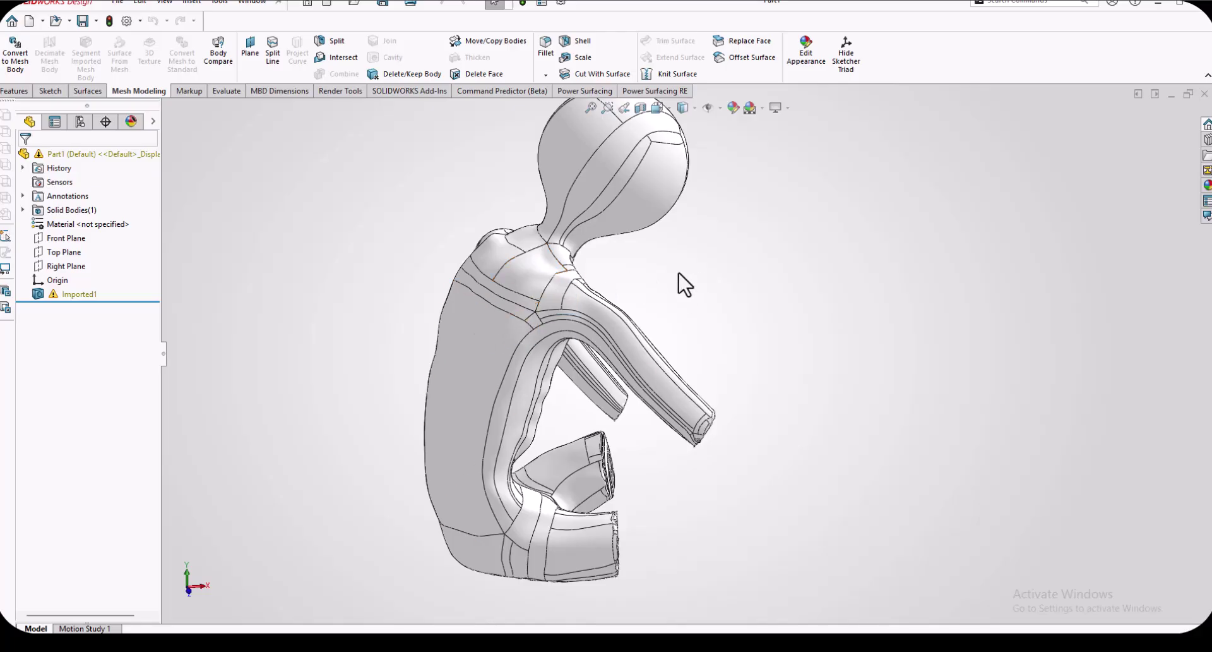
{"action": "middle_click_drag", "start_coordinate": [690, 286], "coordinate": [673, 307]}
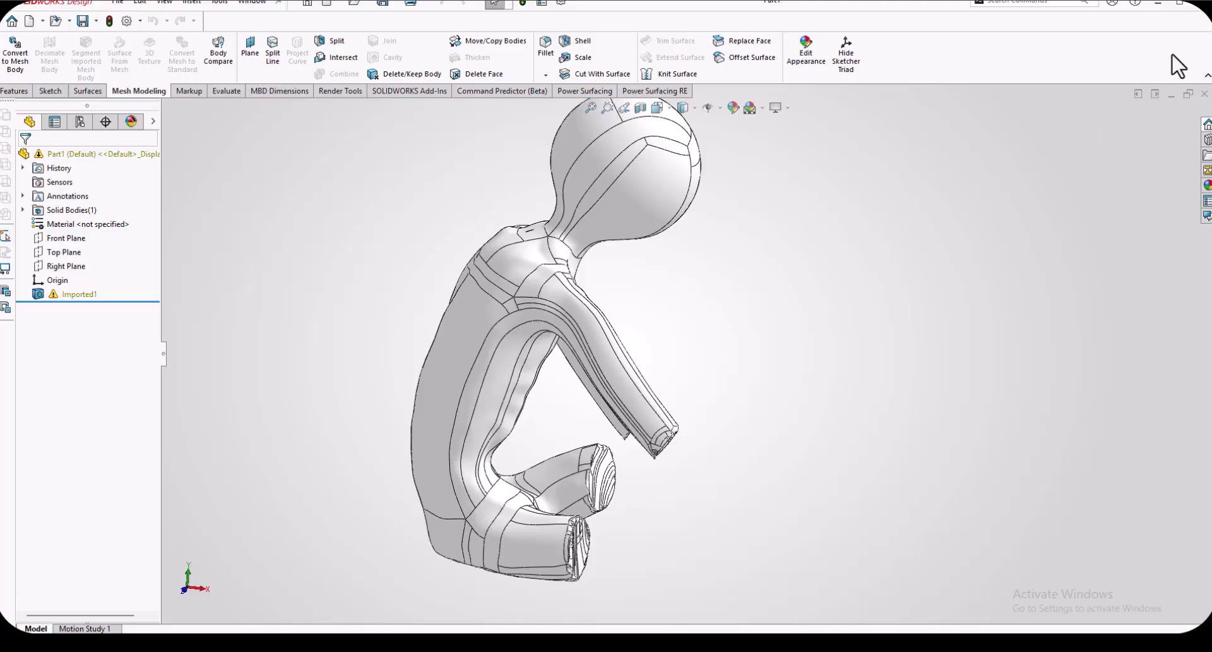
- Close the imported part without saving and look over the exploded sculpture assembly
{"action": "left_click", "coordinate": [1204, 94]}
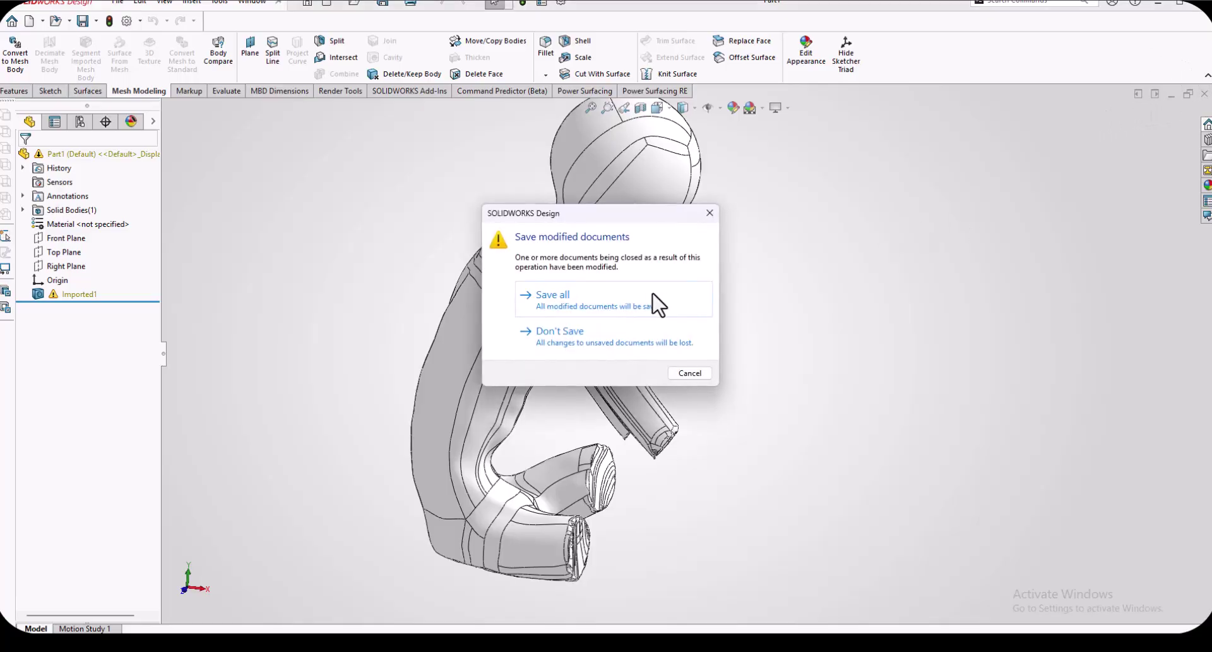
{"action": "left_click", "coordinate": [571, 339]}
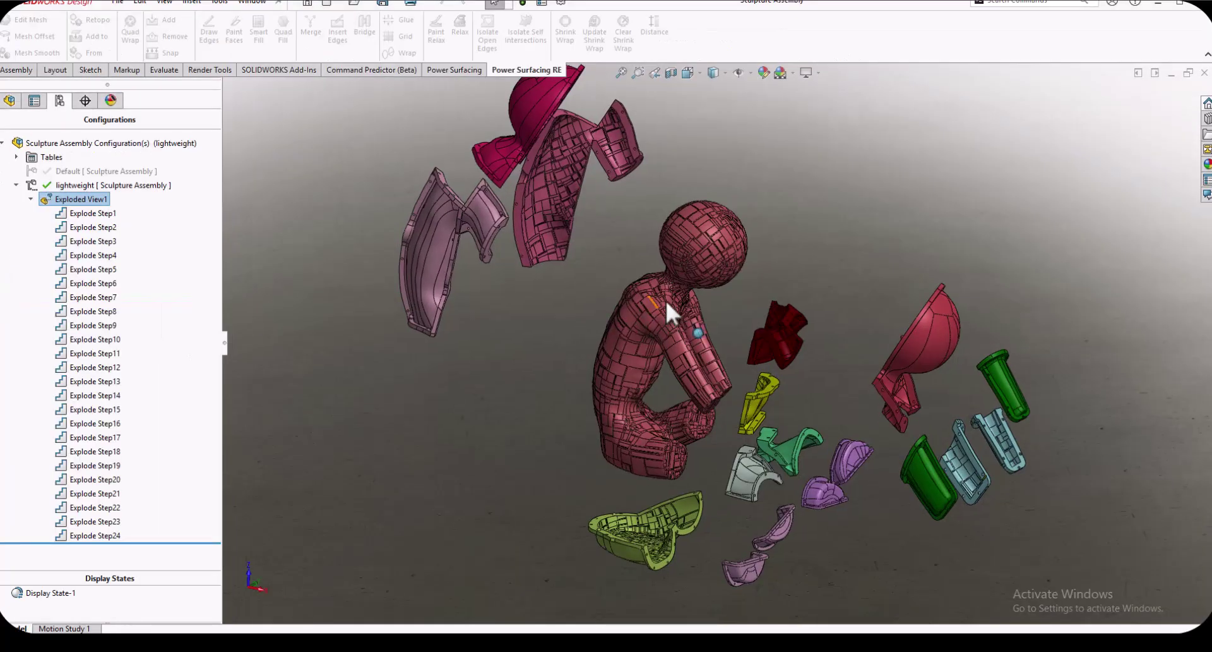
{"action": "scroll", "coordinate": [701, 246], "scroll_direction": "up", "scroll_amount": 2}
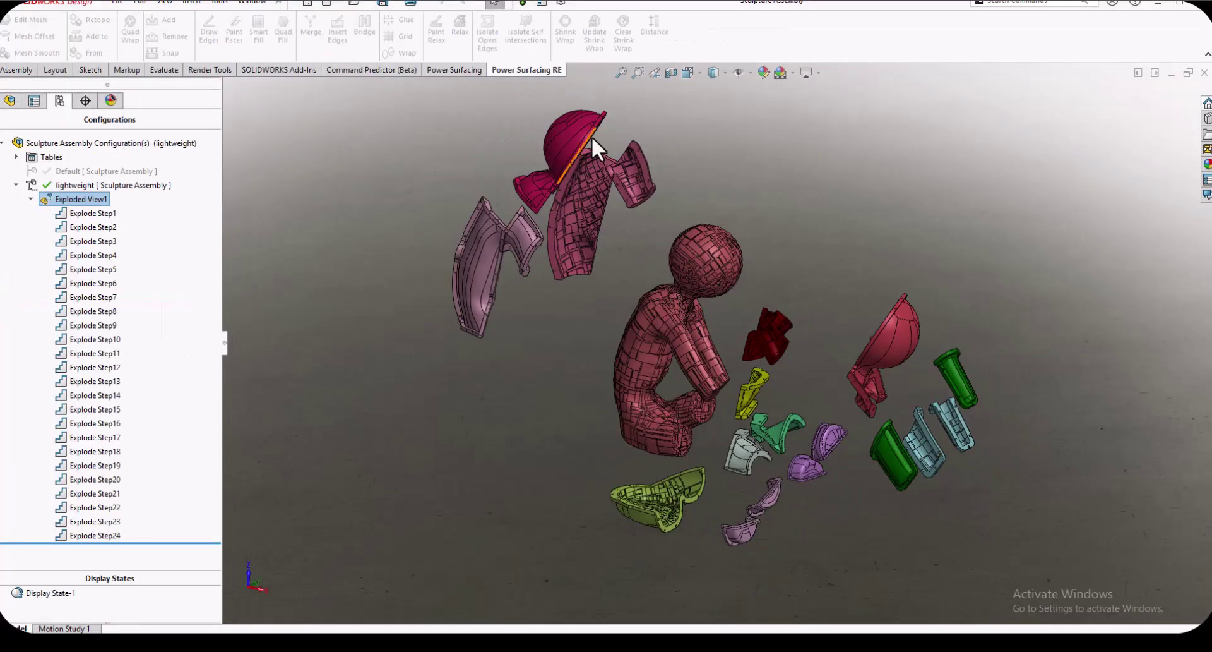
{"action": "scroll", "coordinate": [592, 135], "scroll_direction": "down", "scroll_amount": 2}
- Collapse Exploded View1 of the lightweight configuration and pick the rear shell piece on the figure's head
{"action": "left_click", "coordinate": [558, 161]}
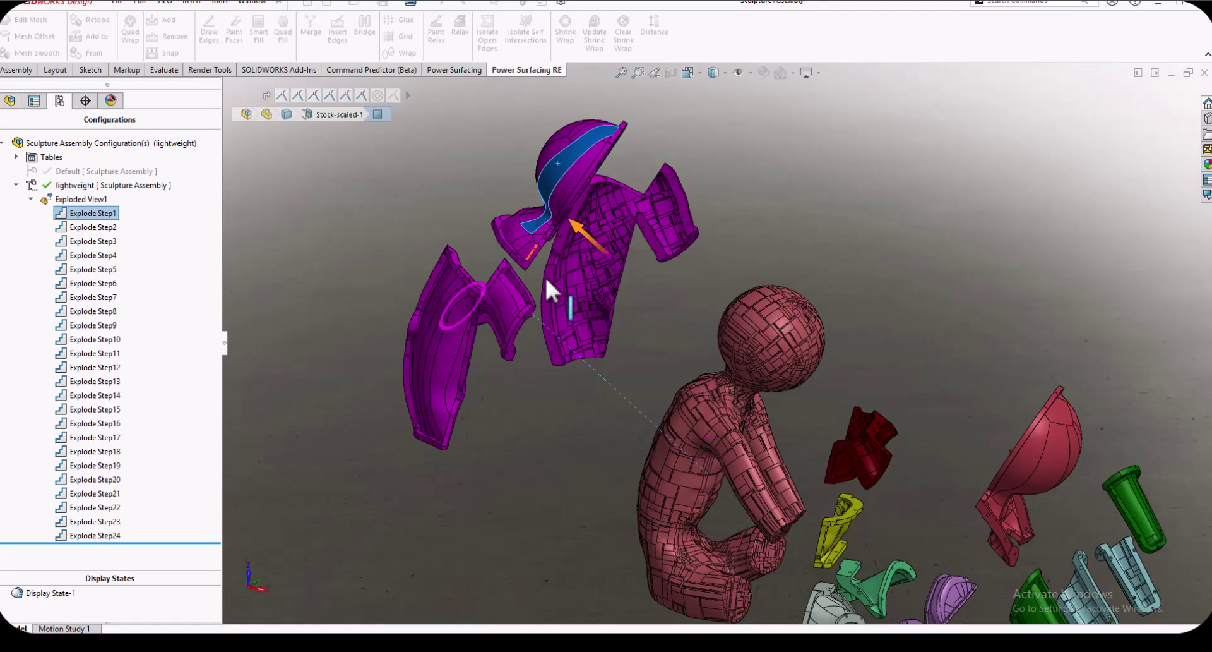
{"action": "left_click", "coordinate": [871, 230]}
{"action": "double_click", "coordinate": [71, 200]}
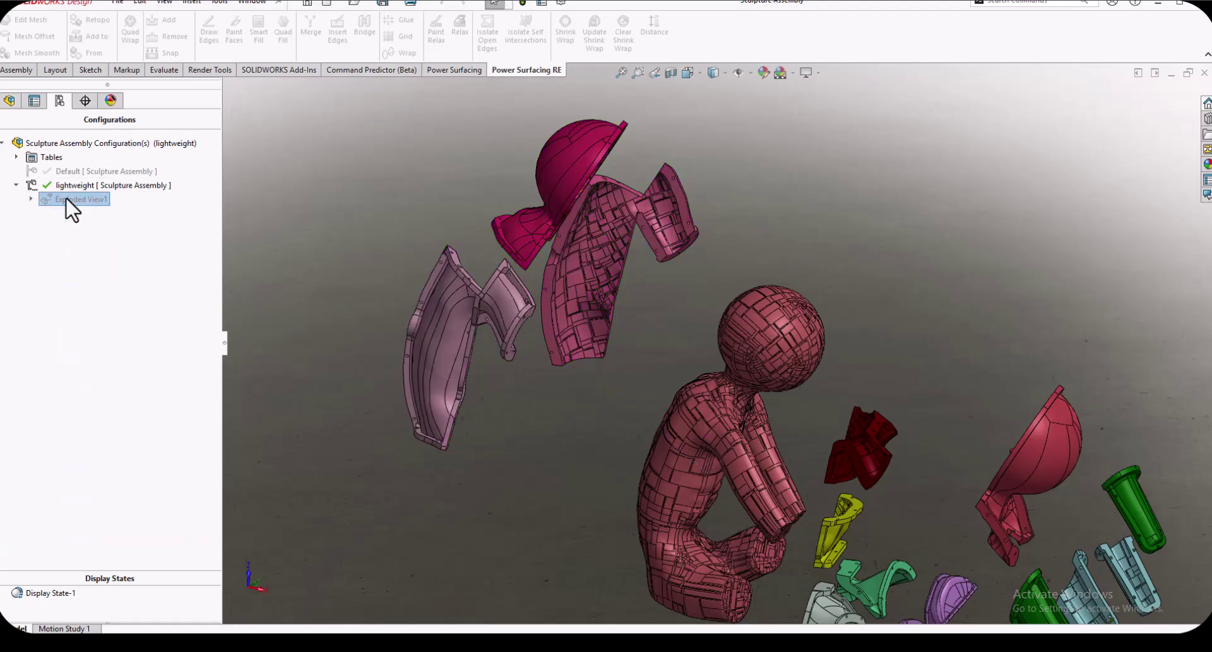
{"action": "left_click", "coordinate": [750, 325]}
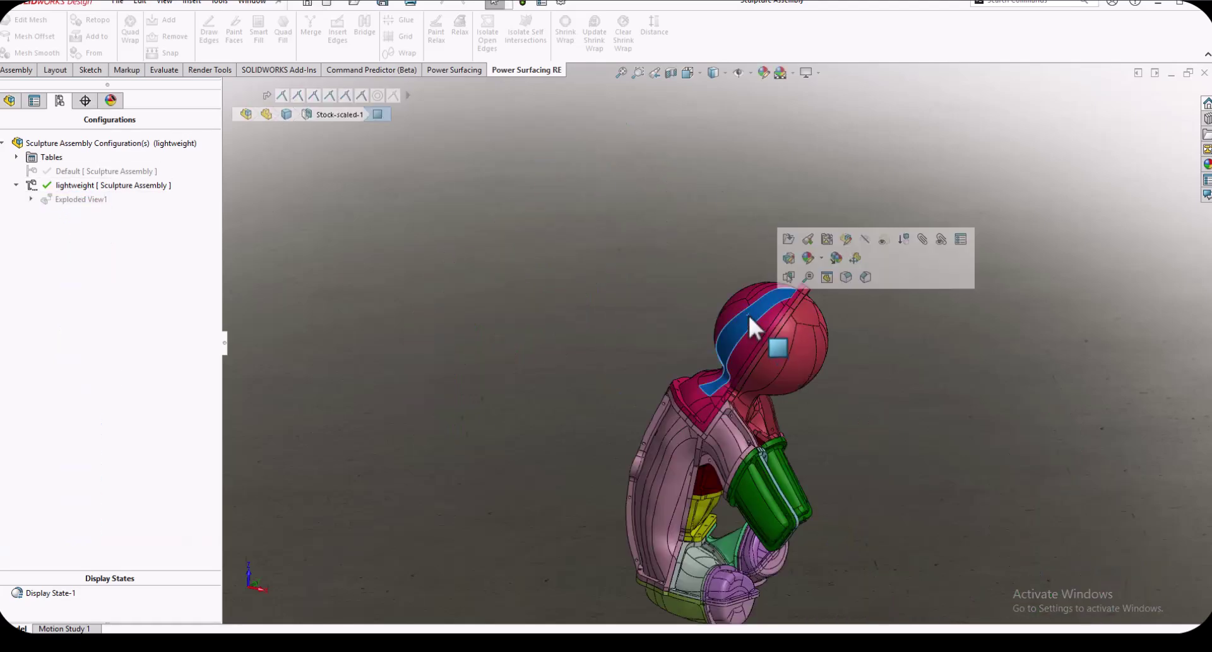
- Open the head shell part on its own and, from it, edit the Stock-scaled-1 source part in context
{"action": "left_click", "coordinate": [789, 240]}
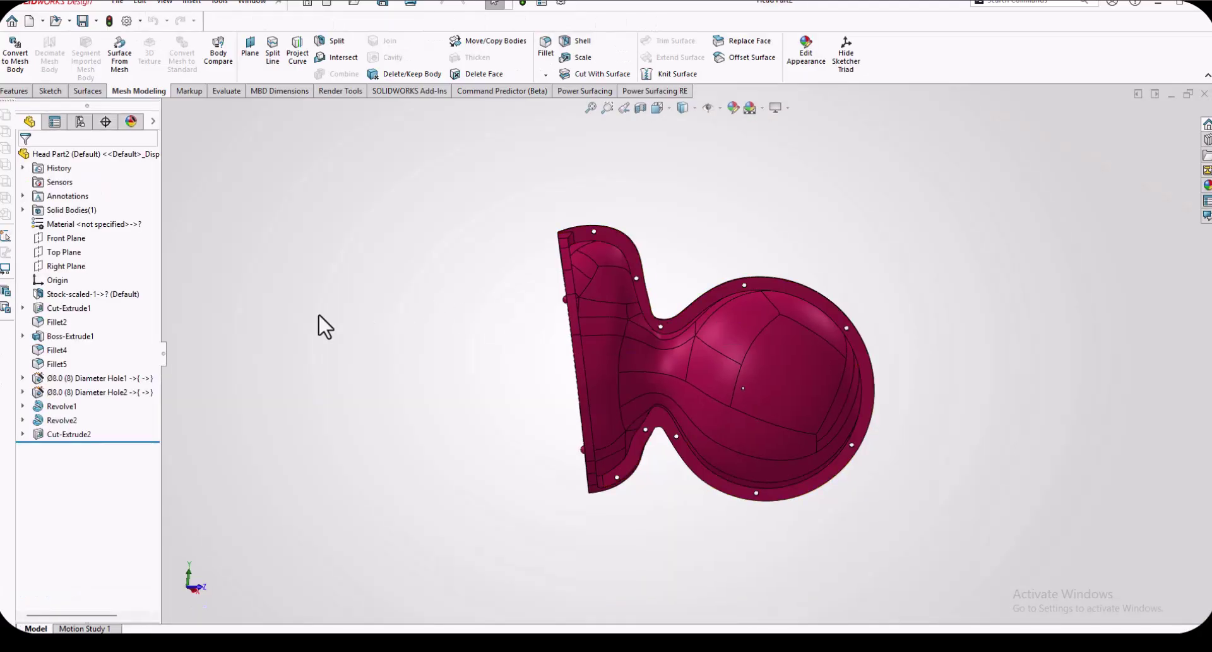
{"action": "middle_click_drag", "start_coordinate": [761, 329], "coordinate": [634, 351]}
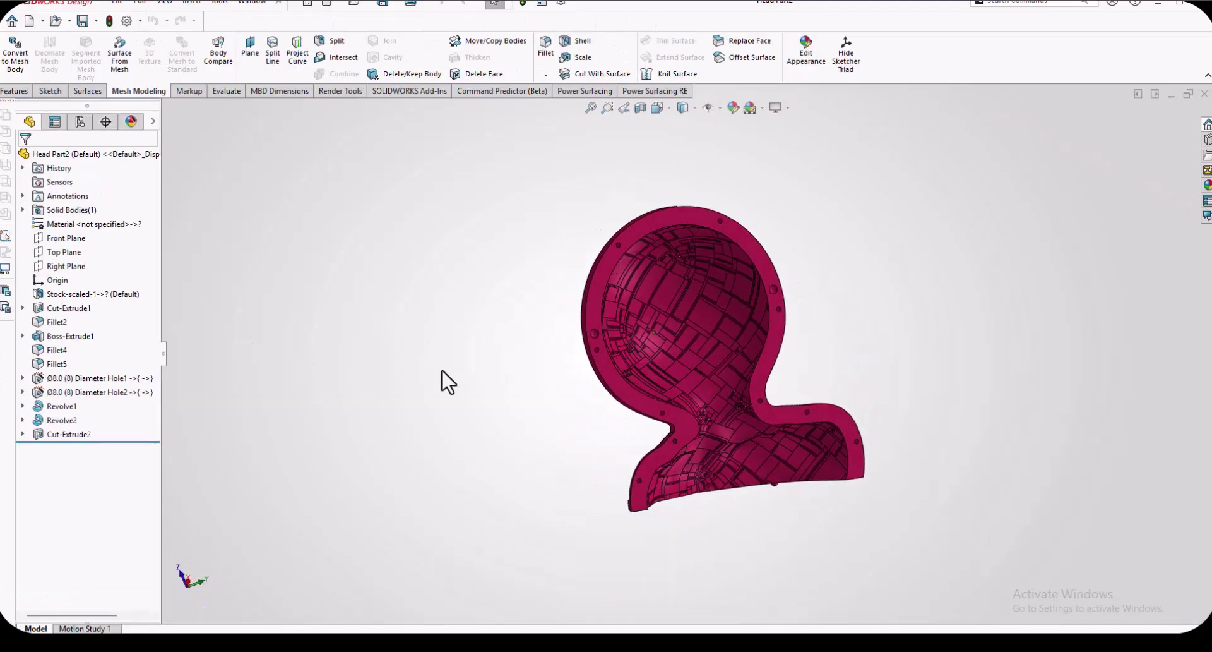
{"action": "right_click", "coordinate": [96, 294]}
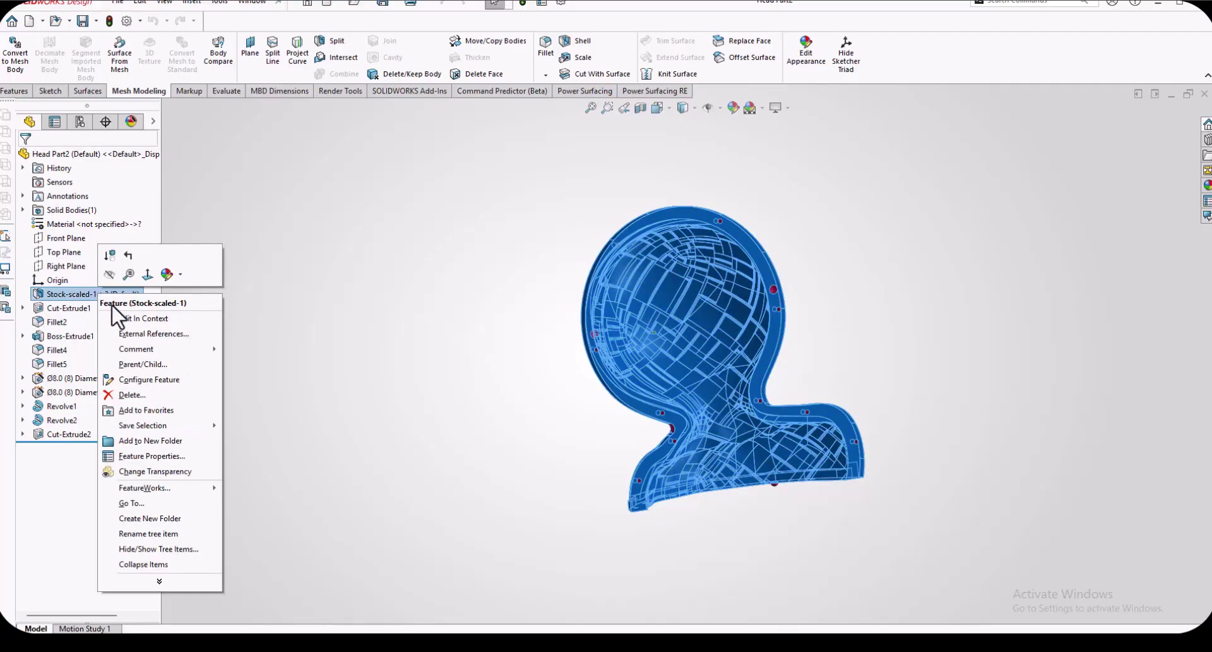
{"action": "left_click", "coordinate": [127, 320]}
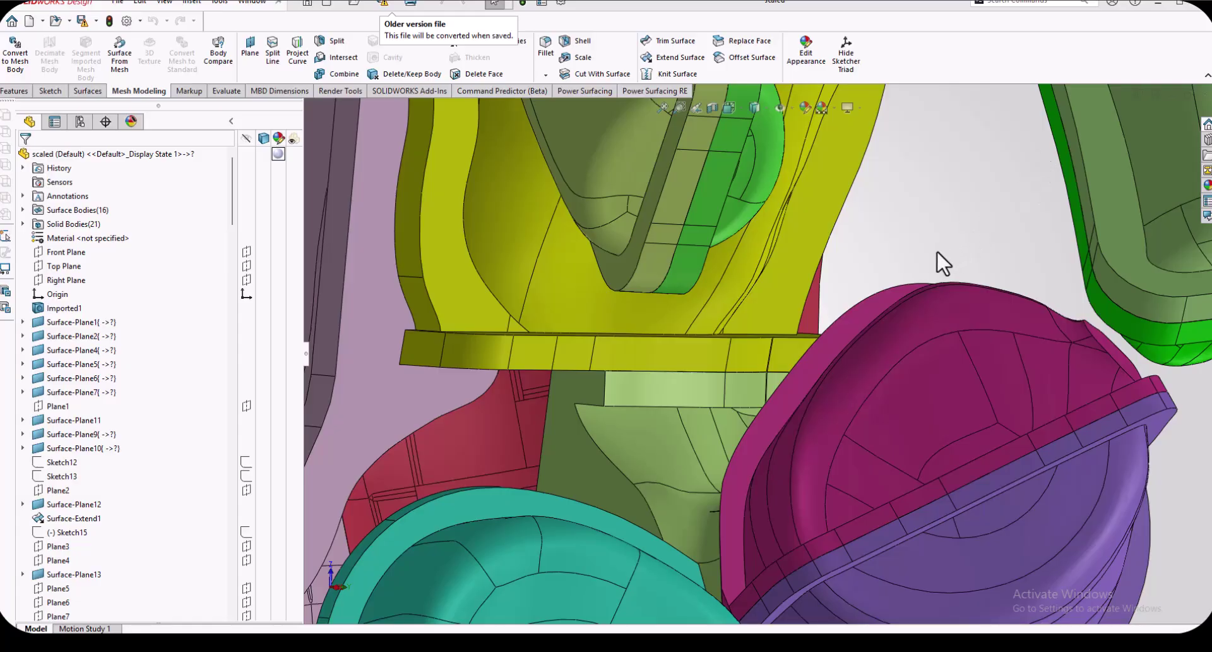
- Look over the multi-body sculpture in the scaled source part and read through its feature history
{"action": "scroll", "coordinate": [911, 271], "scroll_direction": "up", "scroll_amount": 10}
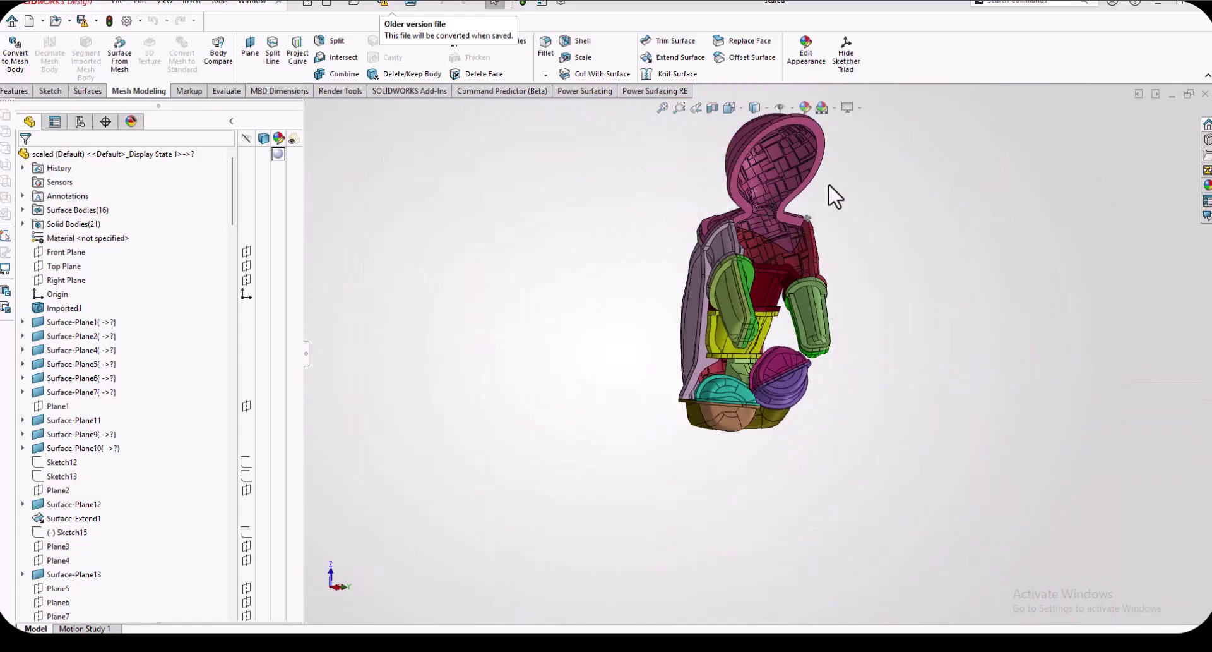
{"action": "scroll", "coordinate": [828, 183], "scroll_direction": "down", "scroll_amount": 3}
{"action": "middle_click_drag", "start_coordinate": [748, 297], "coordinate": [745, 329]}
{"action": "scroll", "coordinate": [907, 391], "scroll_direction": "up", "scroll_amount": 2}
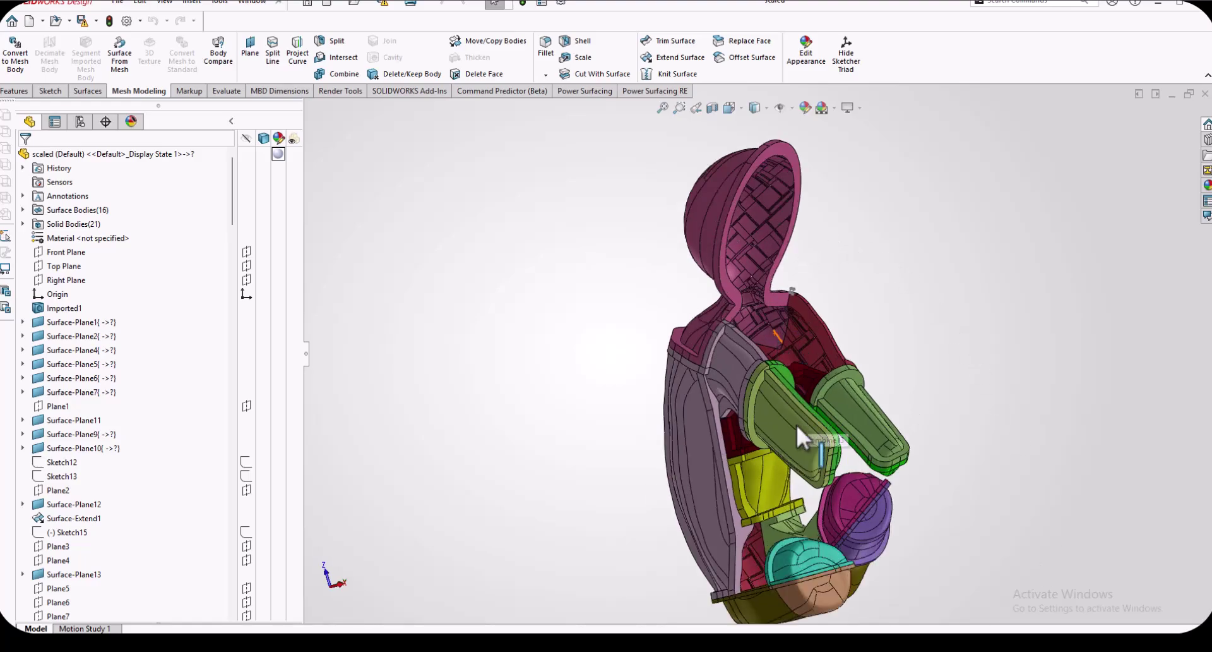
{"action": "middle_click_drag", "start_coordinate": [795, 422], "coordinate": [846, 427]}
{"action": "scroll", "coordinate": [951, 508], "scroll_direction": "down", "scroll_amount": 2}
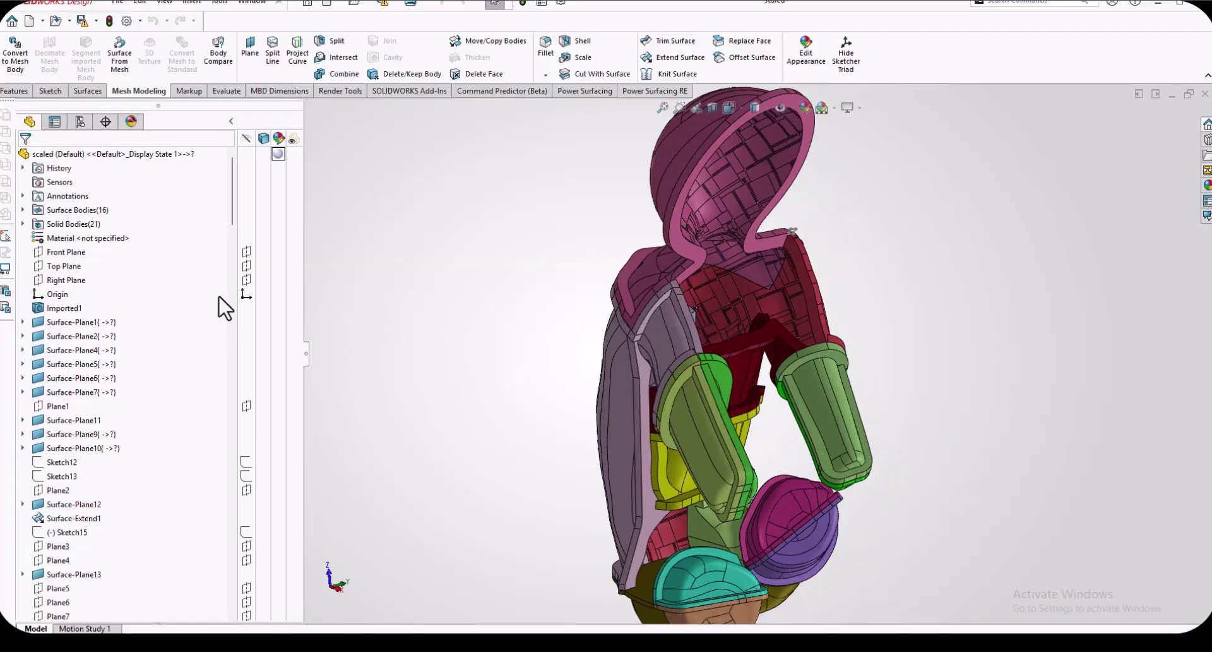
{"action": "mouse_move", "coordinate": [231, 220]}
{"action": "left_mouse_down"}
{"action": "mouse_move", "coordinate": [227, 617]}
{"action": "mouse_move", "coordinate": [234, 212]}
{"action": "left_mouse_up"}
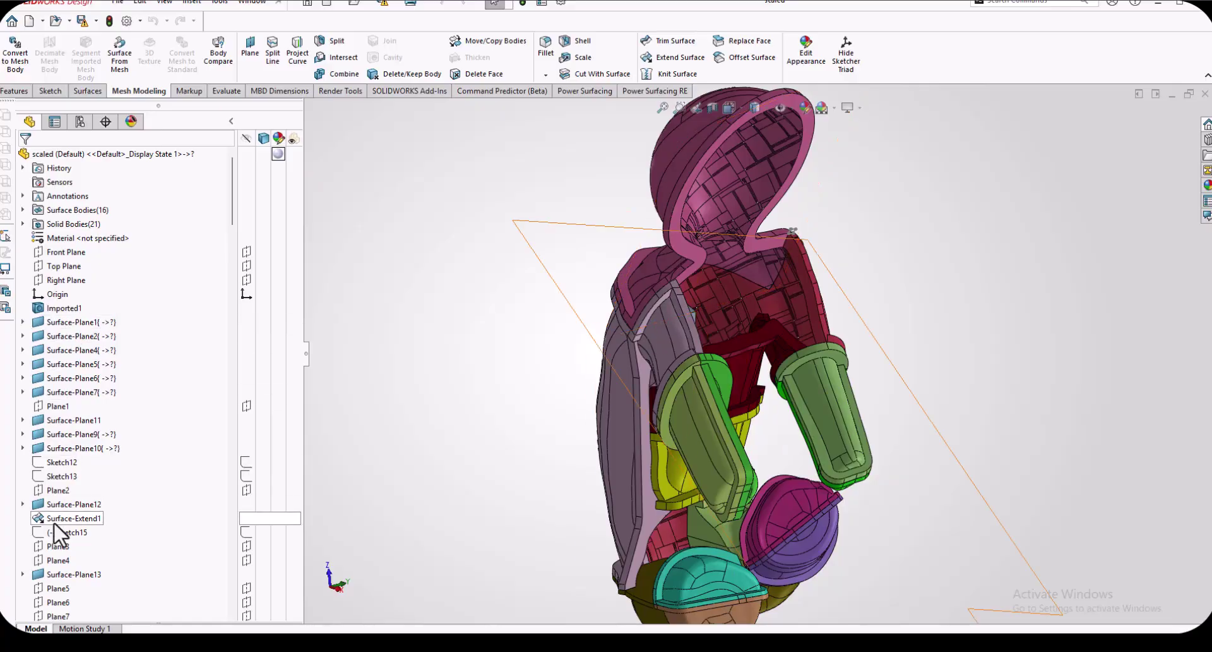
- Roll the feature history back to the imported solid, advance it past Surface-Plane1 and highlight its sketch
{"action": "left_click", "coordinate": [74, 320]}
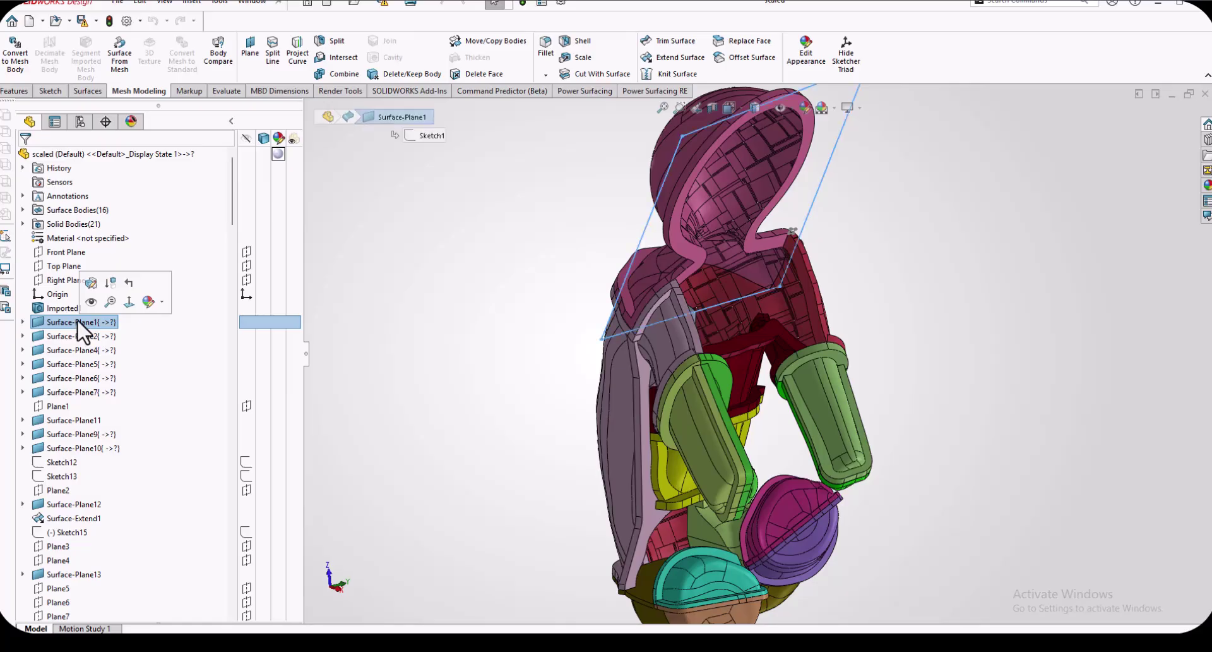
{"action": "left_click", "coordinate": [129, 285]}
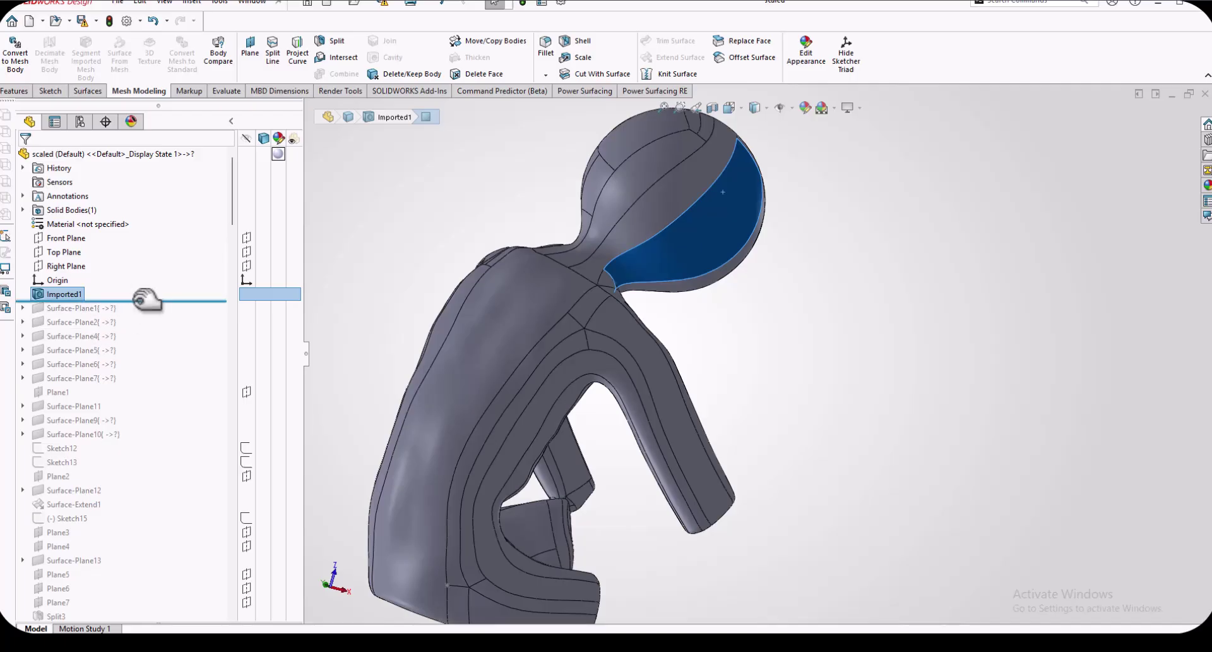
{"action": "left_click_drag", "start_coordinate": [147, 301], "coordinate": [143, 314]}
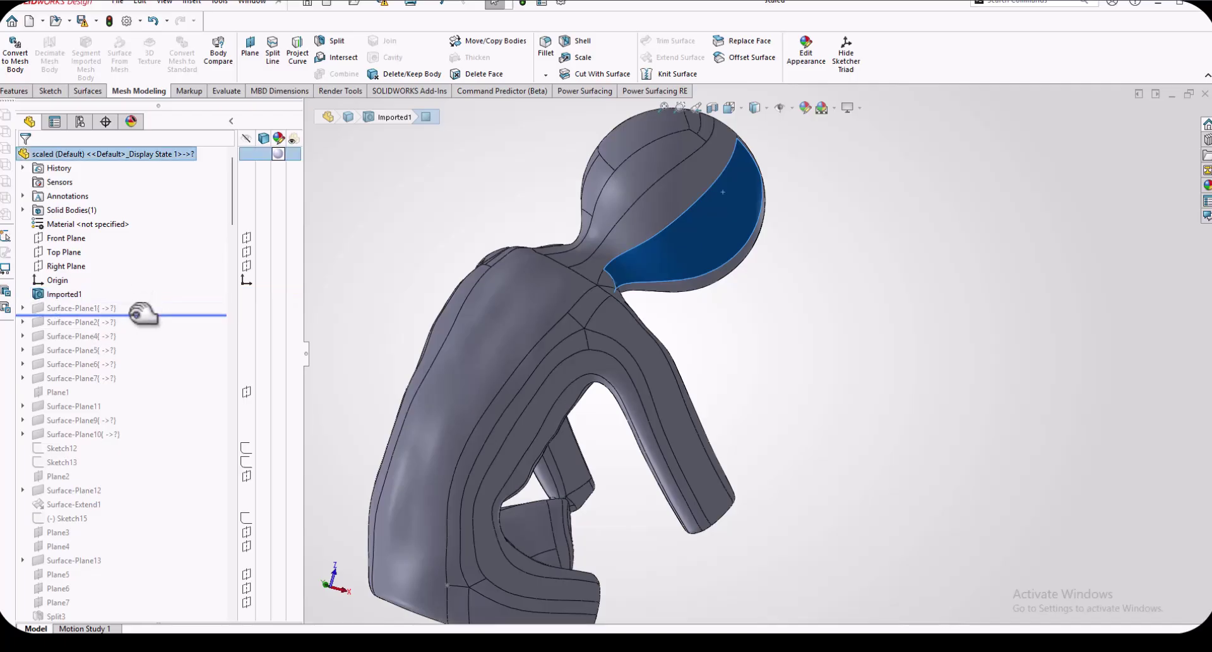
{"action": "left_click", "coordinate": [23, 321]}
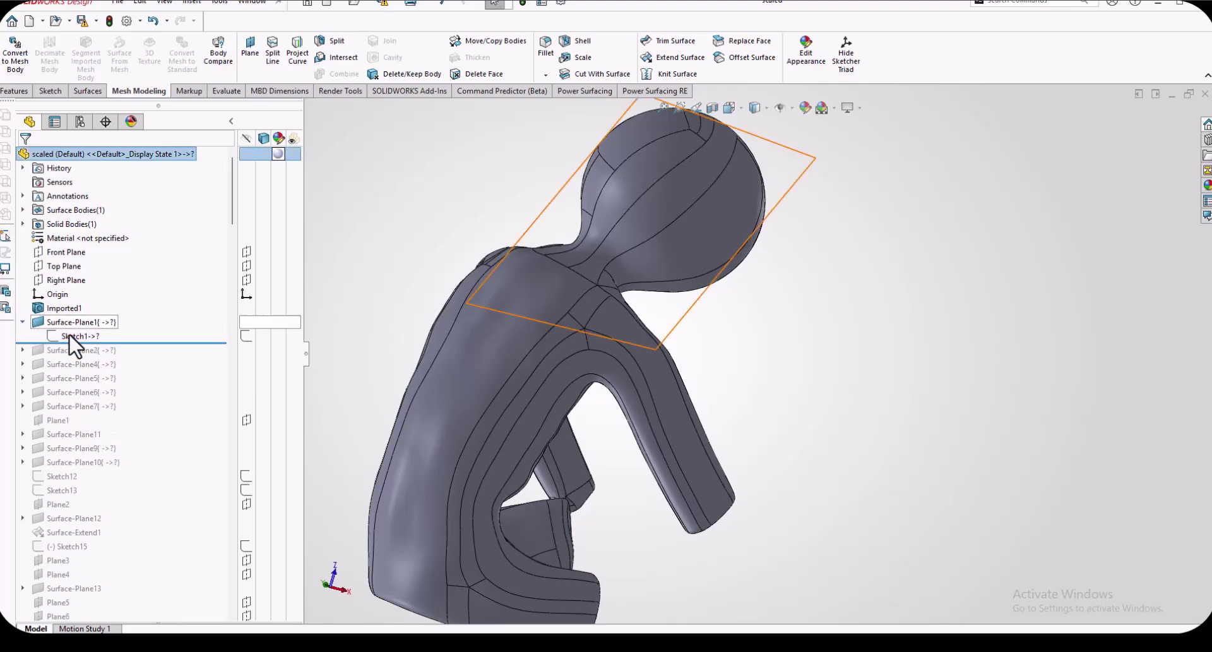
{"action": "left_click", "coordinate": [74, 336]}
{"action": "mouse_move", "coordinate": [571, 339]}
{"action": "middle_mouse_down"}
{"action": "mouse_move", "coordinate": [487, 324]}
{"action": "mouse_move", "coordinate": [465, 270]}
{"action": "mouse_move", "coordinate": [486, 259]}
{"action": "mouse_move", "coordinate": [503, 285]}
{"action": "mouse_move", "coordinate": [522, 405]}
{"action": "mouse_move", "coordinate": [541, 341]}
{"action": "mouse_move", "coordinate": [425, 343]}
{"action": "middle_mouse_up"}
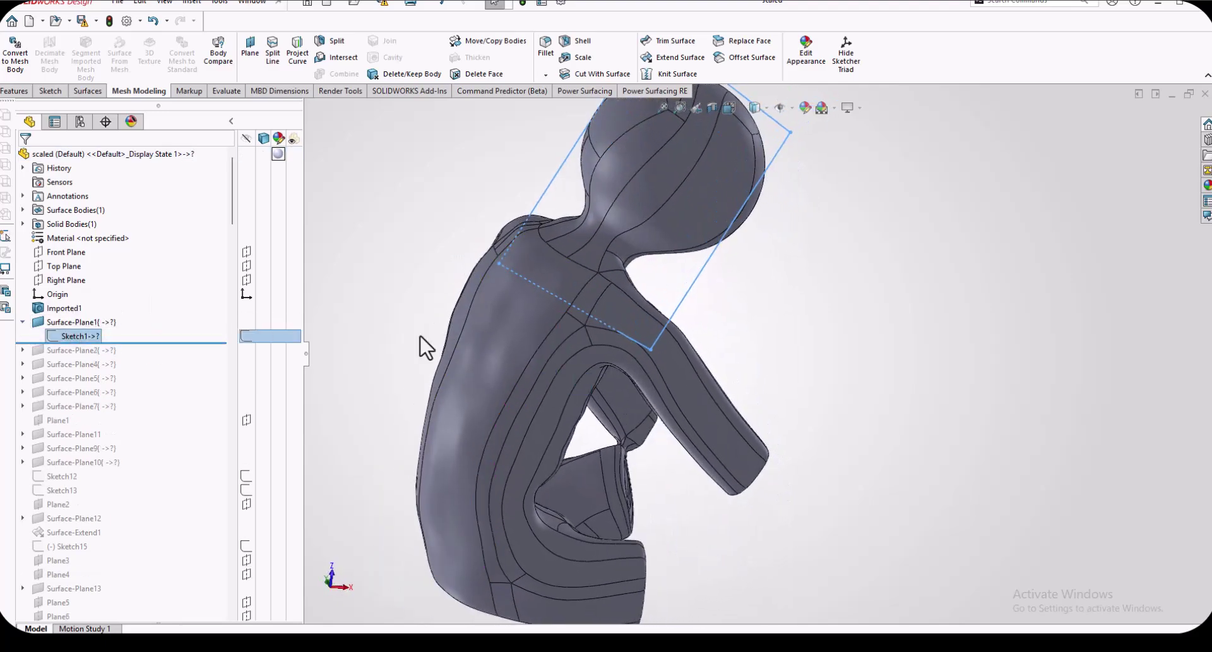
{"action": "scroll", "coordinate": [557, 287], "scroll_direction": "up", "scroll_amount": 1}
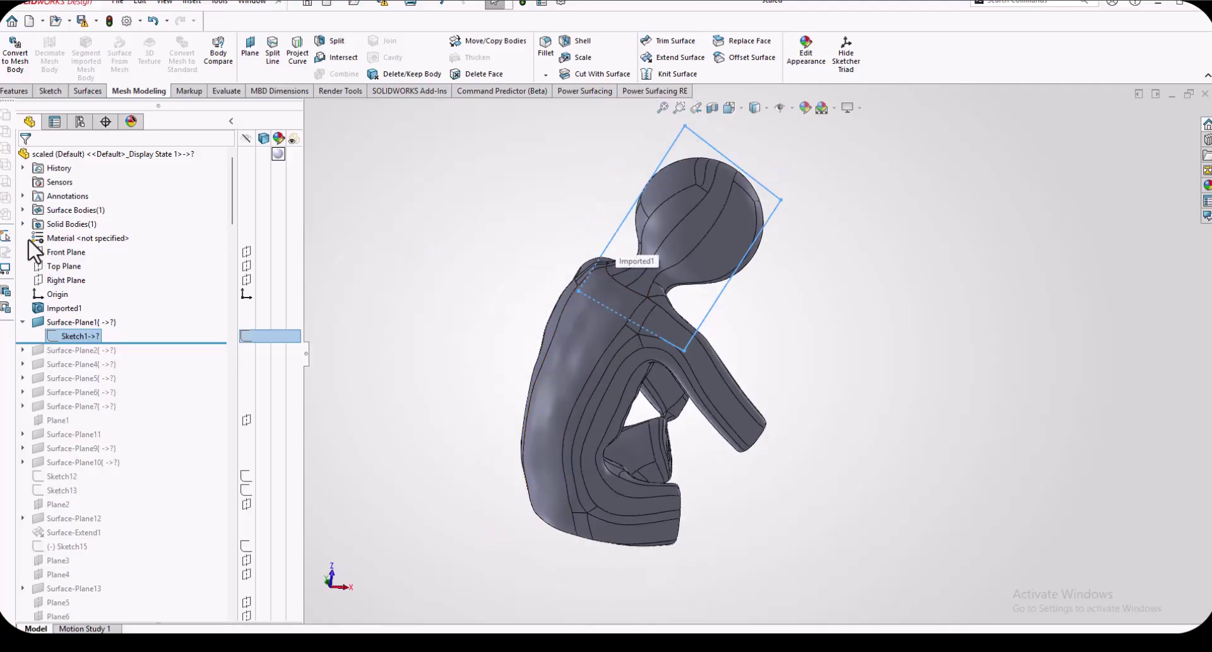
- Compare the orientation of the Front and Right planes with Sketch1 of Surface-Plane1 around the head
{"action": "left_click", "coordinate": [66, 252]}
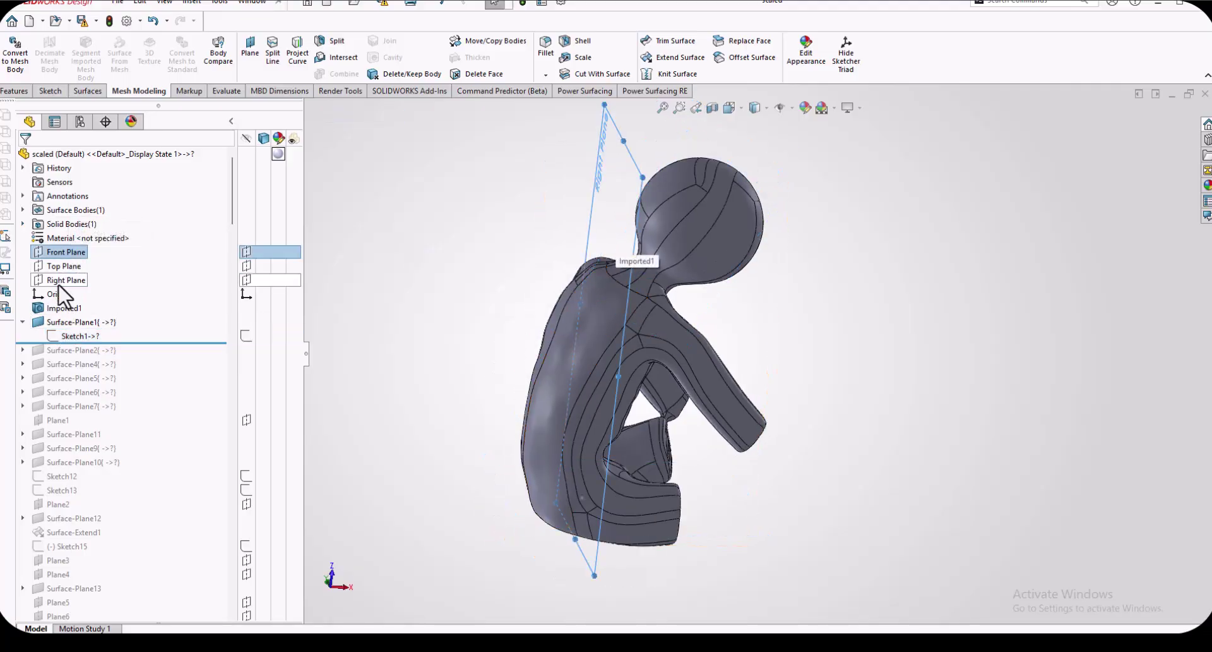
{"action": "left_click", "coordinate": [65, 281]}
{"action": "middle_click_drag", "start_coordinate": [541, 322], "coordinate": [604, 329]}
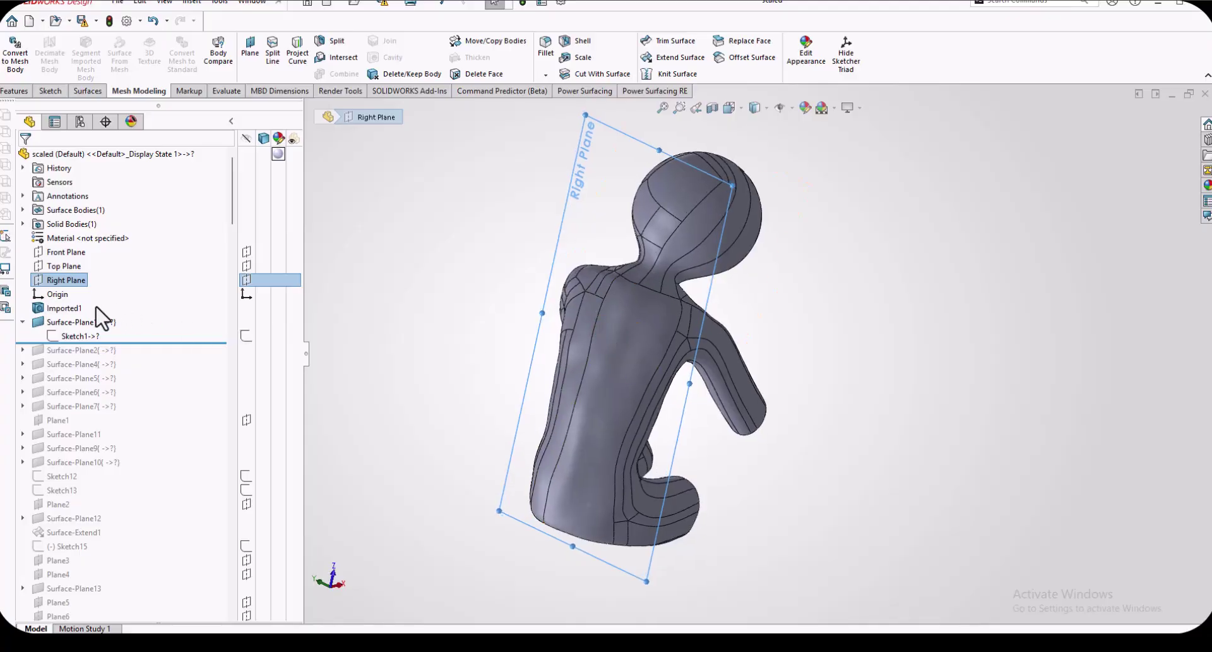
{"action": "left_click", "coordinate": [72, 322]}
{"action": "left_click", "coordinate": [71, 337]}
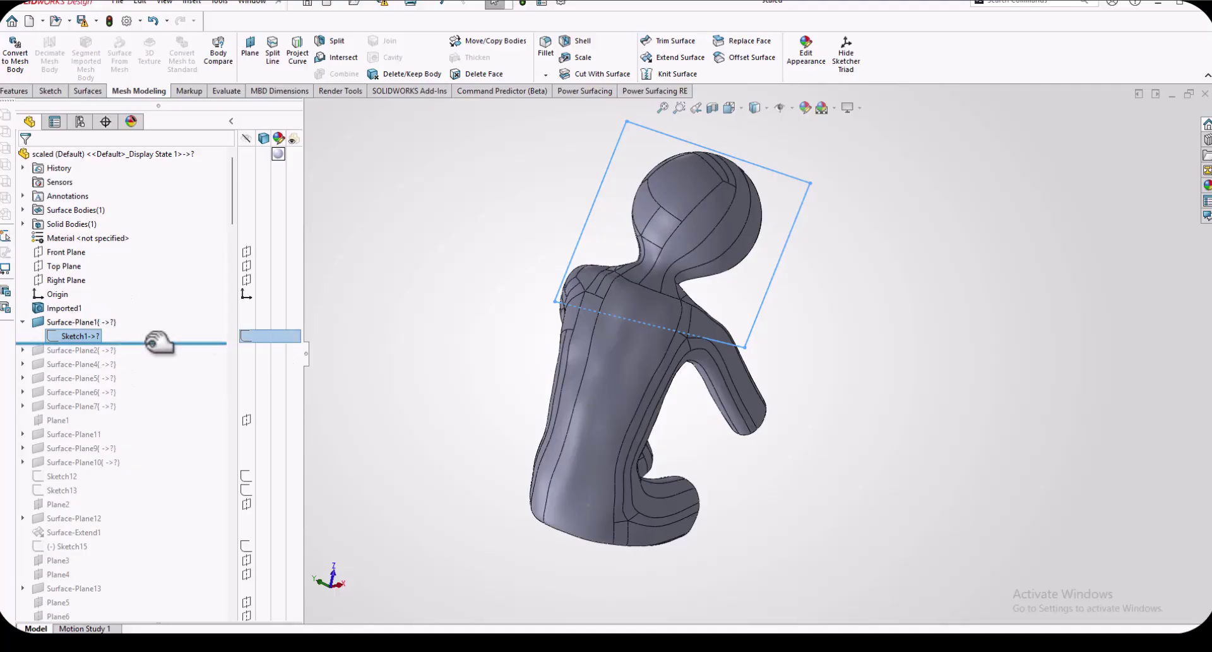
- Roll the history forward past Surface-Plane2 and look over where the planes divide the figure's head and body
{"action": "left_click_drag", "start_coordinate": [159, 343], "coordinate": [154, 356]}
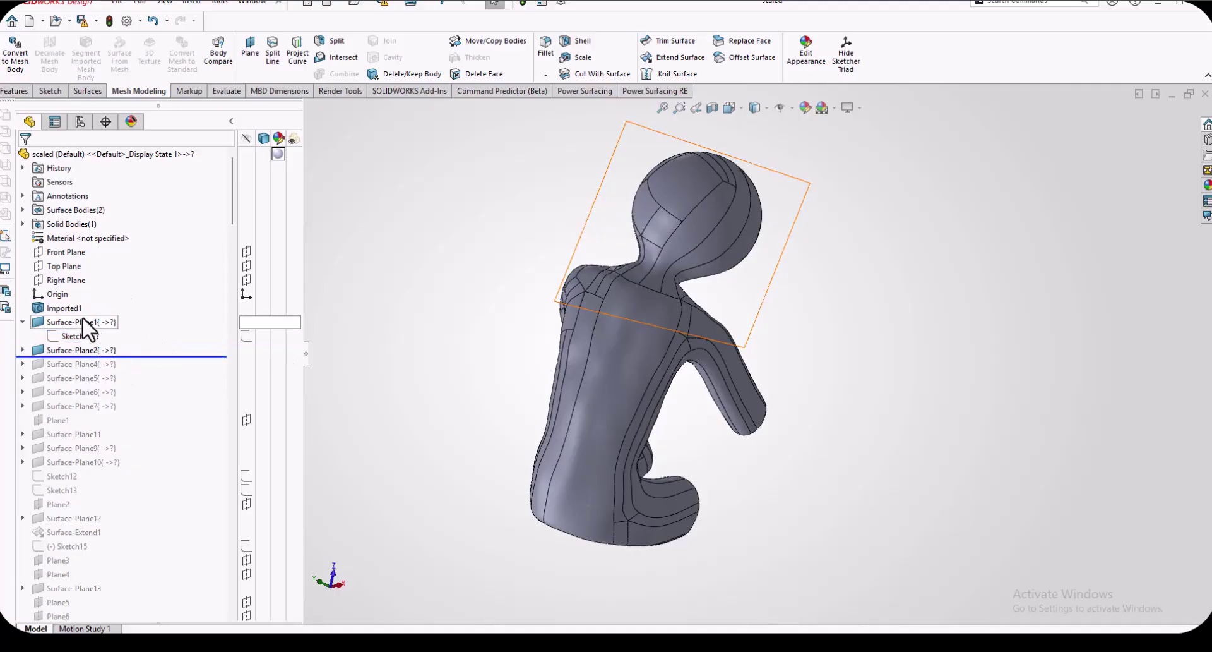
{"action": "mouse_move", "coordinate": [662, 373]}
{"action": "middle_mouse_down"}
{"action": "mouse_move", "coordinate": [619, 238]}
{"action": "mouse_move", "coordinate": [606, 360]}
{"action": "middle_mouse_up"}
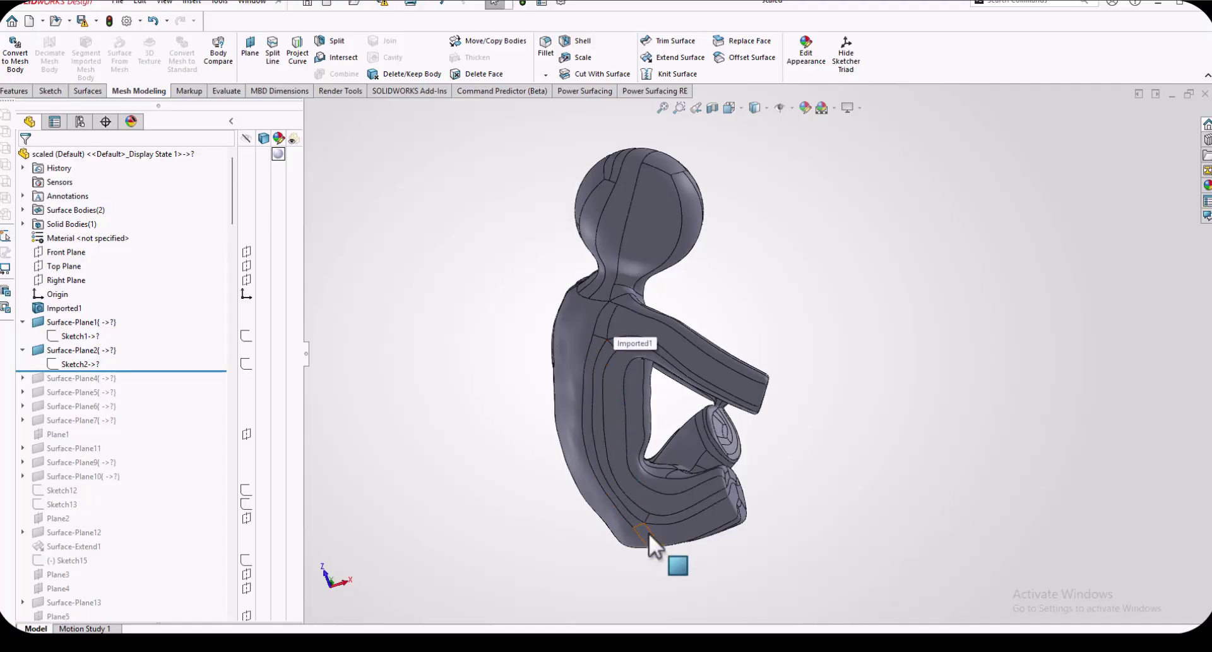
{"action": "middle_click_drag", "start_coordinate": [650, 537], "coordinate": [676, 330]}
{"action": "middle_click_drag", "start_coordinate": [658, 289], "coordinate": [753, 142]}
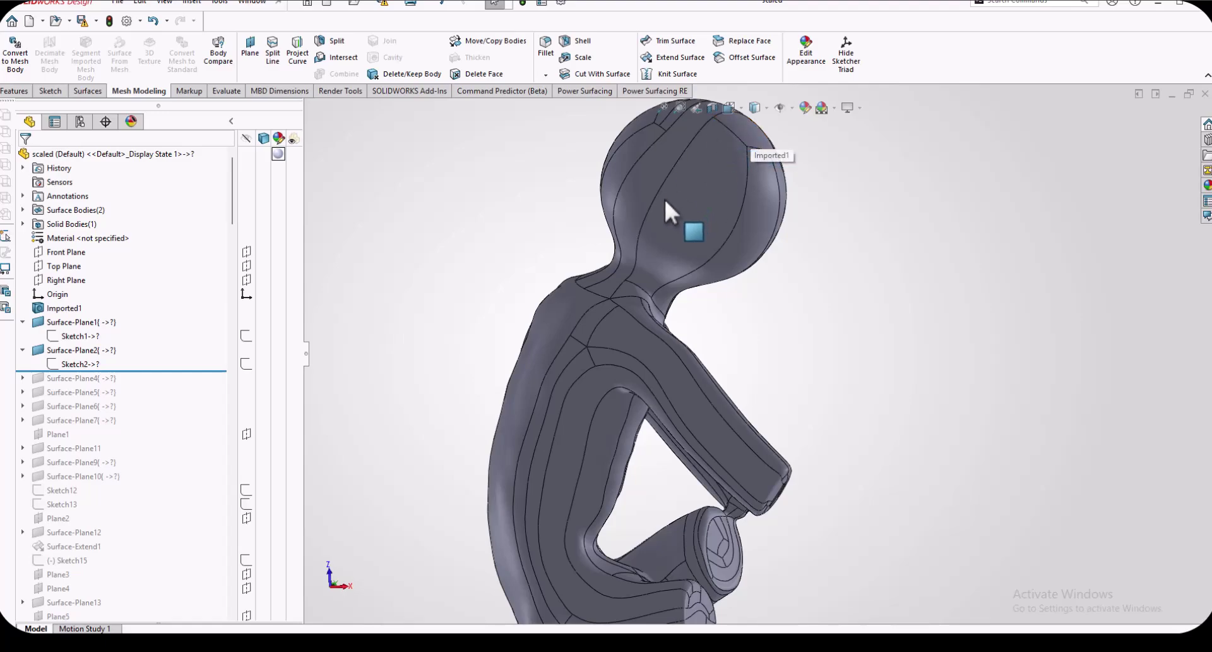
{"action": "middle_click_drag", "start_coordinate": [709, 338], "coordinate": [698, 297]}
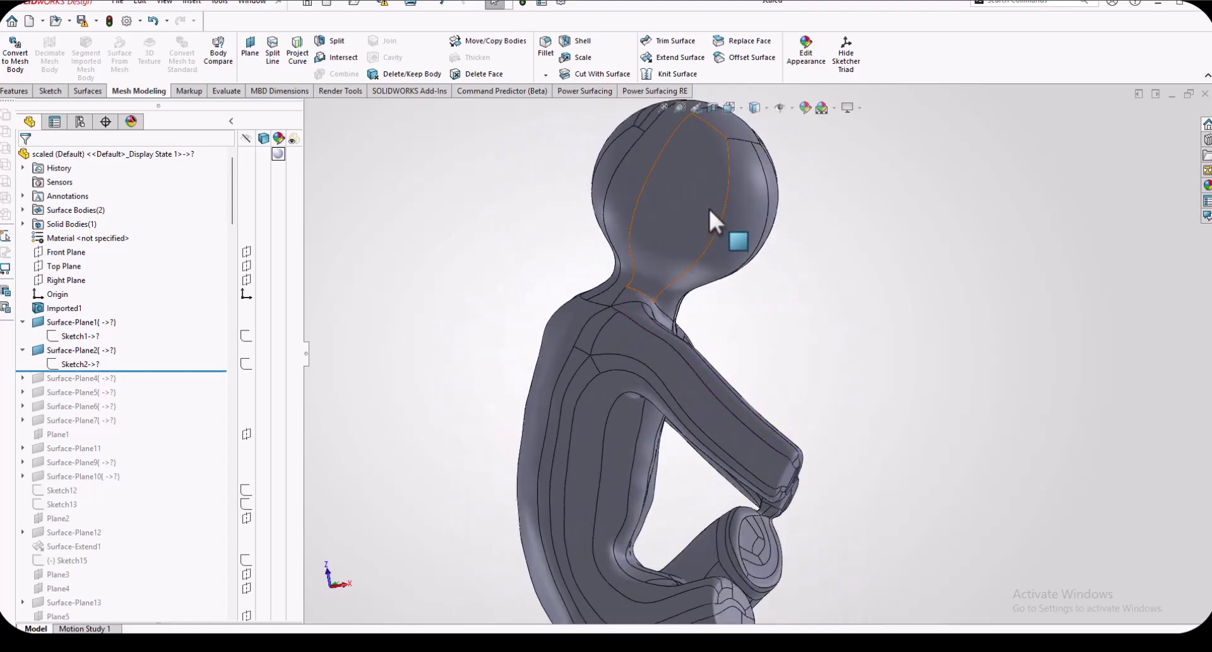
{"action": "scroll", "coordinate": [713, 190], "scroll_direction": "down", "scroll_amount": 1}
{"action": "scroll", "coordinate": [722, 177], "scroll_direction": "up", "scroll_amount": 3}
{"action": "scroll", "coordinate": [741, 189], "scroll_direction": "down", "scroll_amount": 3}
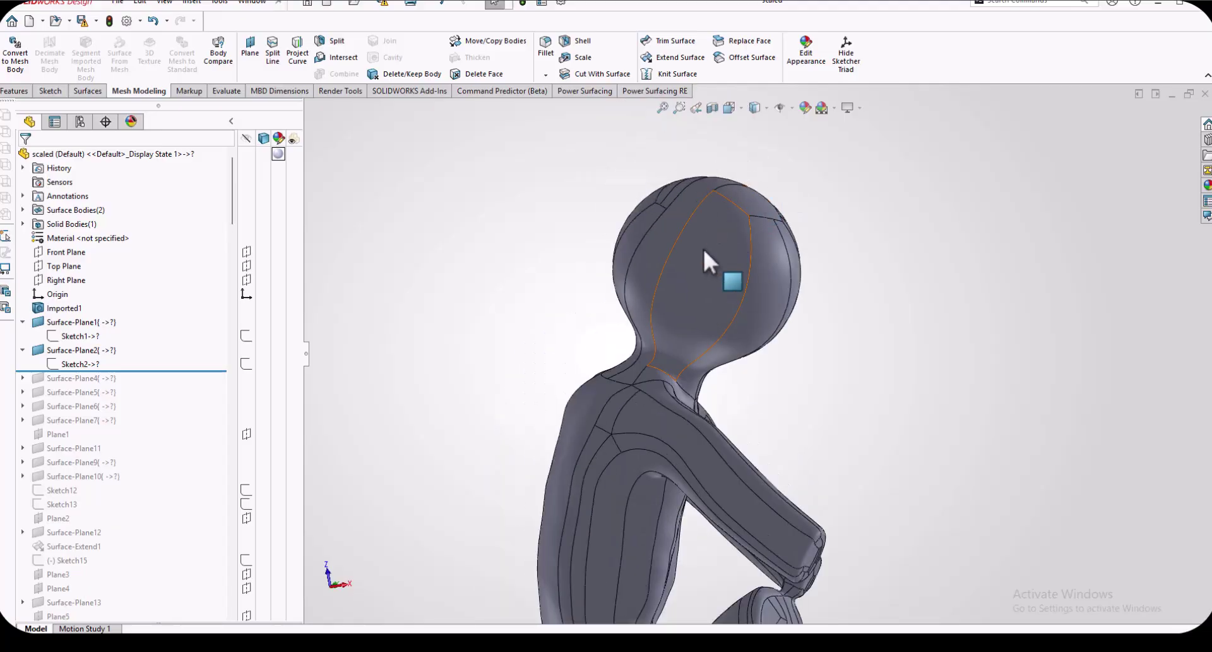
{"action": "middle_click_drag", "start_coordinate": [581, 491], "coordinate": [752, 217]}
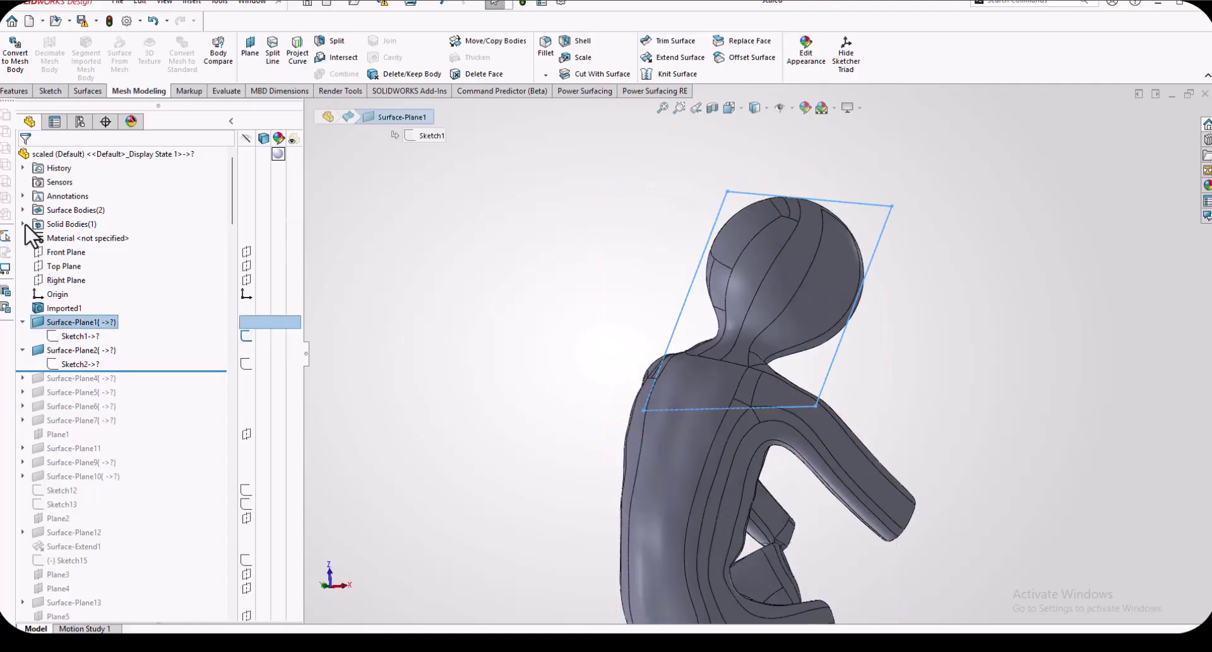
- Show the Surface-Plane1 and Surface-Plane2 surface bodies and view how they intersect the figure
{"action": "left_click", "coordinate": [23, 224]}
{"action": "left_click", "coordinate": [23, 210]}
{"action": "left_click", "coordinate": [96, 227]}
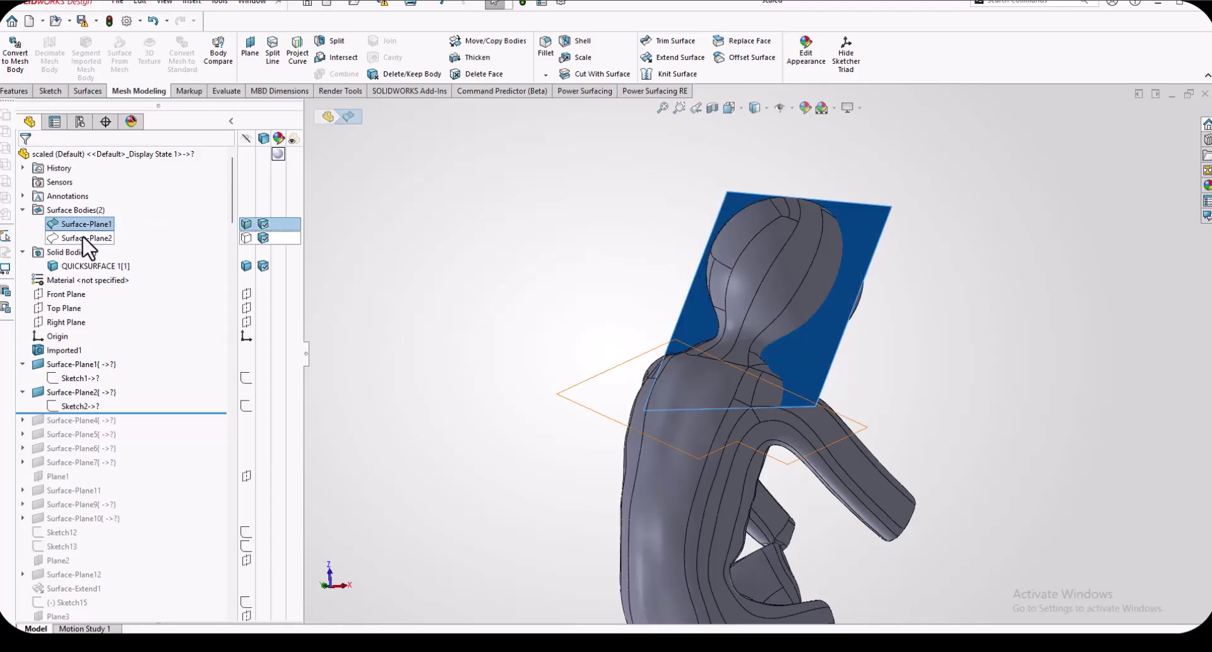
{"action": "left_click", "coordinate": [89, 239]}
{"action": "left_click", "coordinate": [97, 213]}
{"action": "middle_click_drag", "start_coordinate": [446, 351], "coordinate": [707, 385]}
{"action": "scroll", "coordinate": [110, 413], "scroll_direction": "down", "scroll_amount": 3}
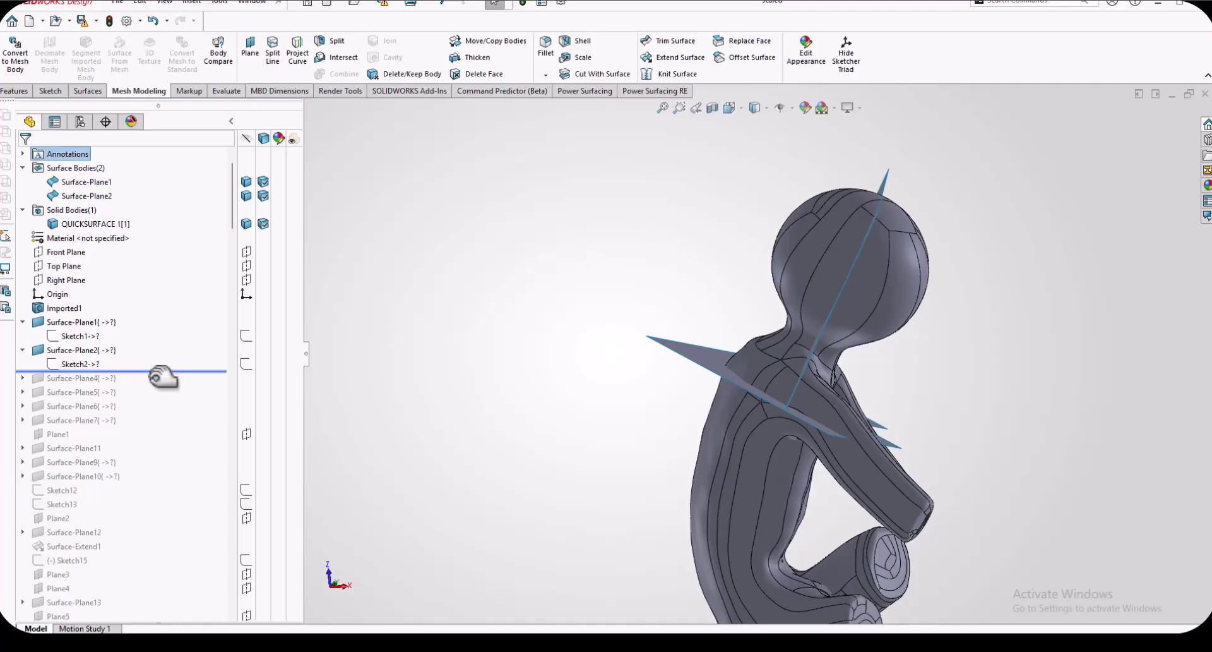
- Roll the history forward past Surface-Plane12 and show the surface bodies from Surface-Plane5 through Surface-Plane12
{"action": "left_click_drag", "start_coordinate": [163, 377], "coordinate": [124, 537]}
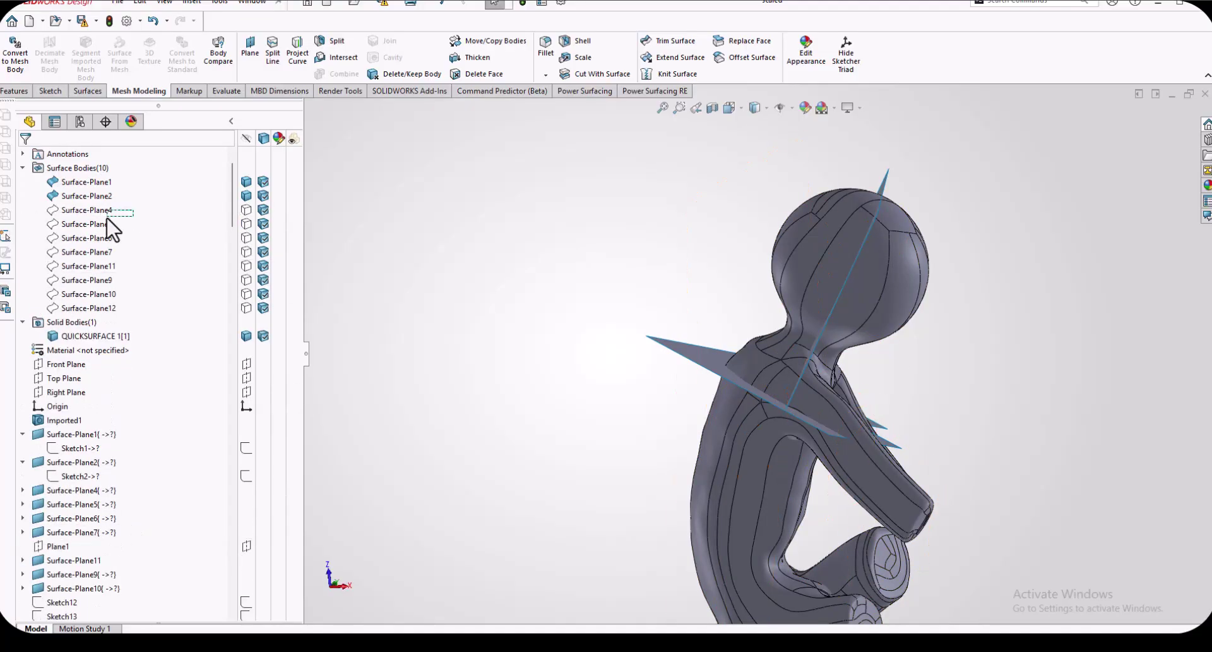
{"action": "left_click_drag", "start_coordinate": [133, 210], "coordinate": [69, 309]}
{"action": "right_click", "coordinate": [68, 308]}
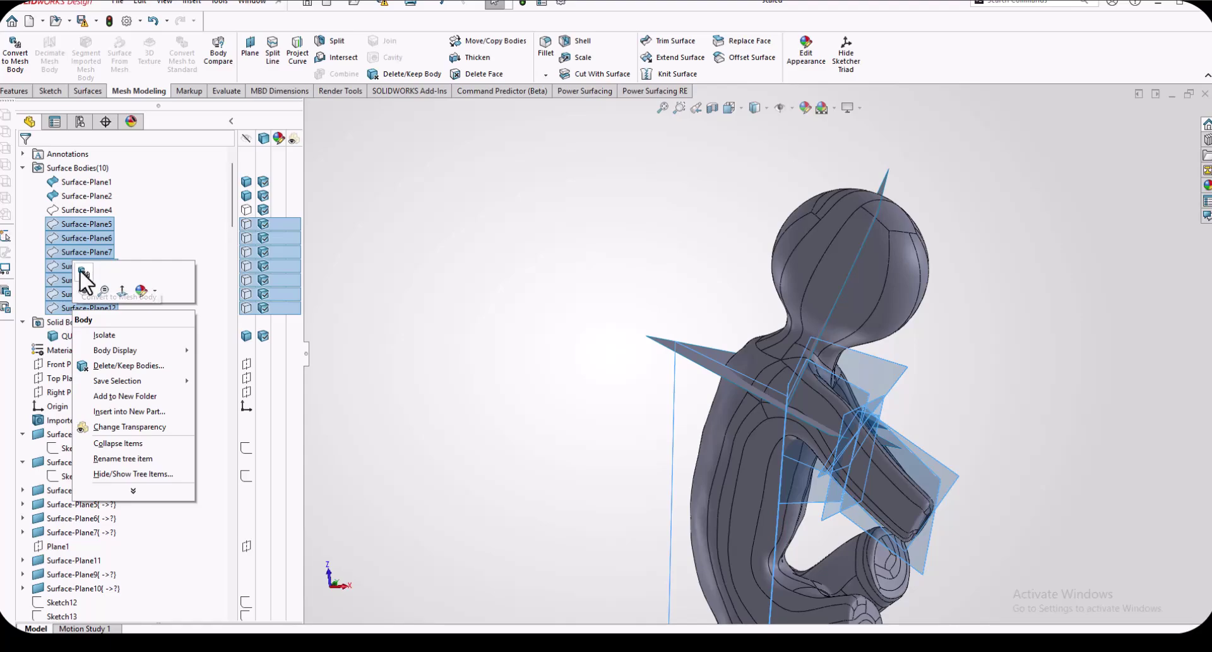
{"action": "left_click", "coordinate": [83, 290]}
{"action": "middle_click_drag", "start_coordinate": [461, 405], "coordinate": [878, 529]}
{"action": "middle_click_drag", "start_coordinate": [798, 387], "coordinate": [1005, 348]}
- Advance the feature history past Split3 and view the split figure together with its cutting planes
{"action": "scroll", "coordinate": [101, 456], "scroll_direction": "down", "scroll_amount": 8}
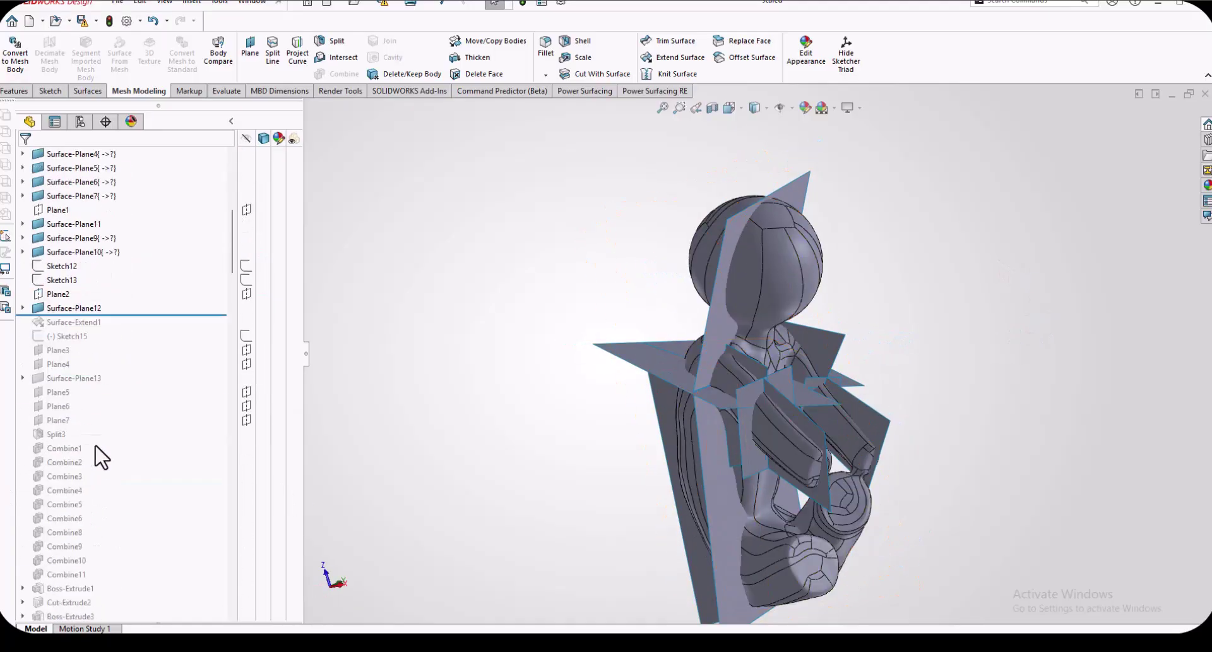
{"action": "left_click", "coordinate": [139, 314]}
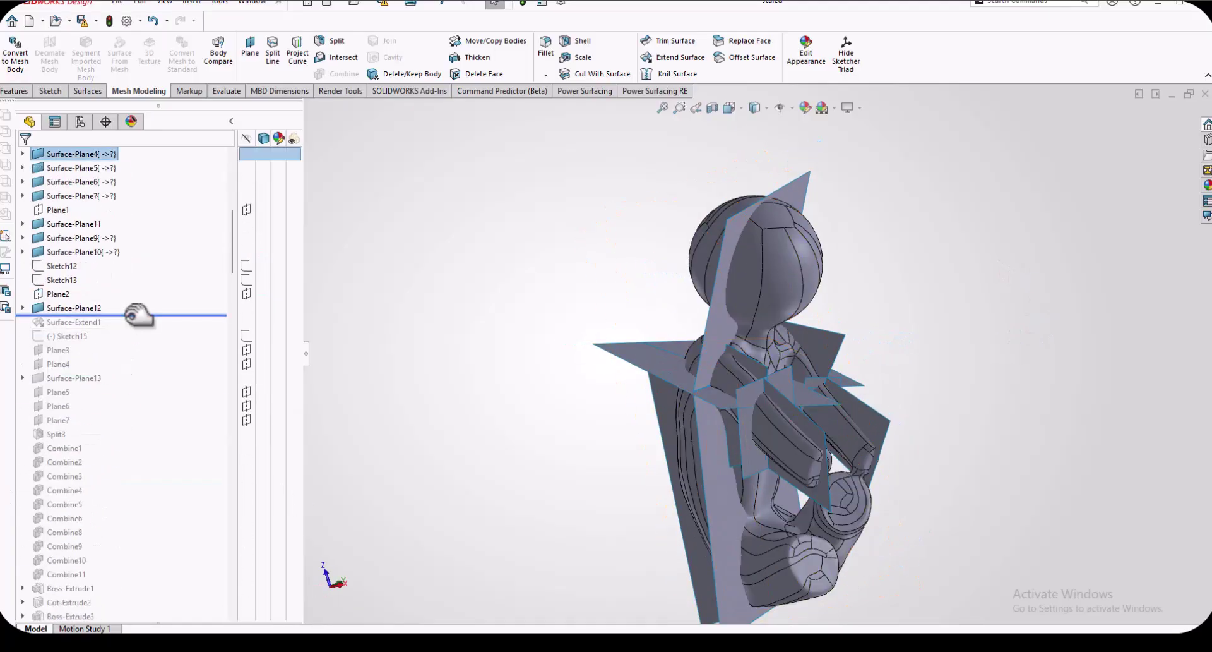
{"action": "left_click_drag", "start_coordinate": [139, 313], "coordinate": [97, 438]}
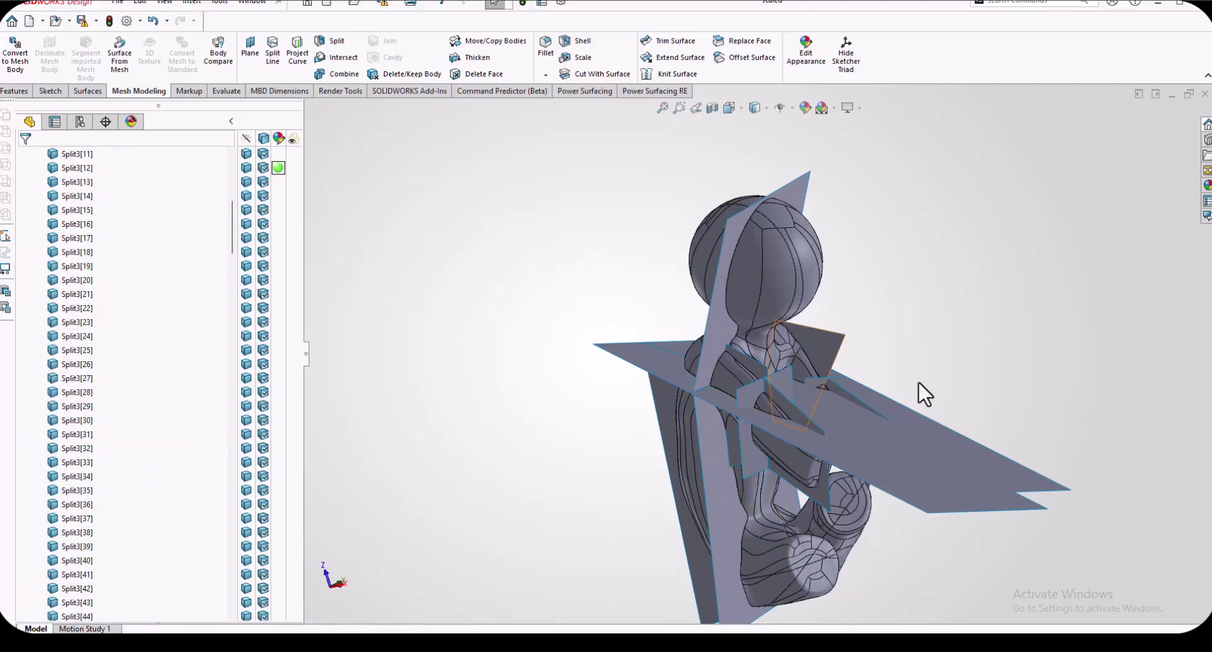
{"action": "middle_click_drag", "start_coordinate": [764, 384], "coordinate": [764, 418]}
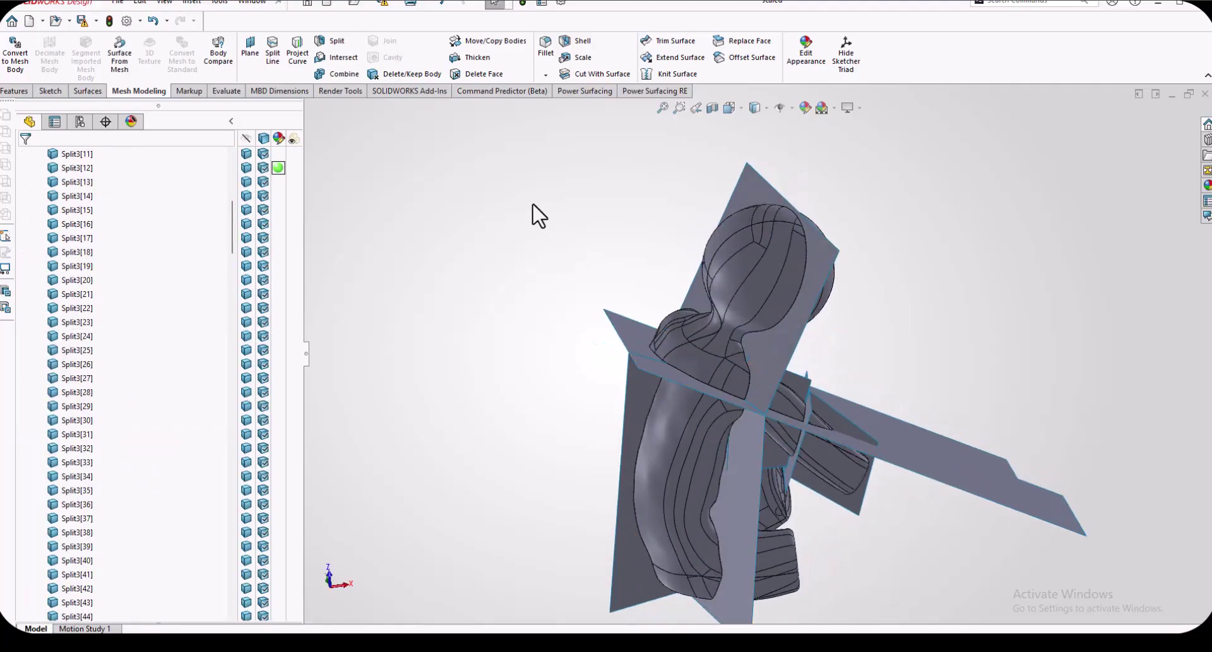
{"action": "left_click", "coordinate": [191, 3]}
{"action": "mouse_move", "coordinate": [208, 53]}
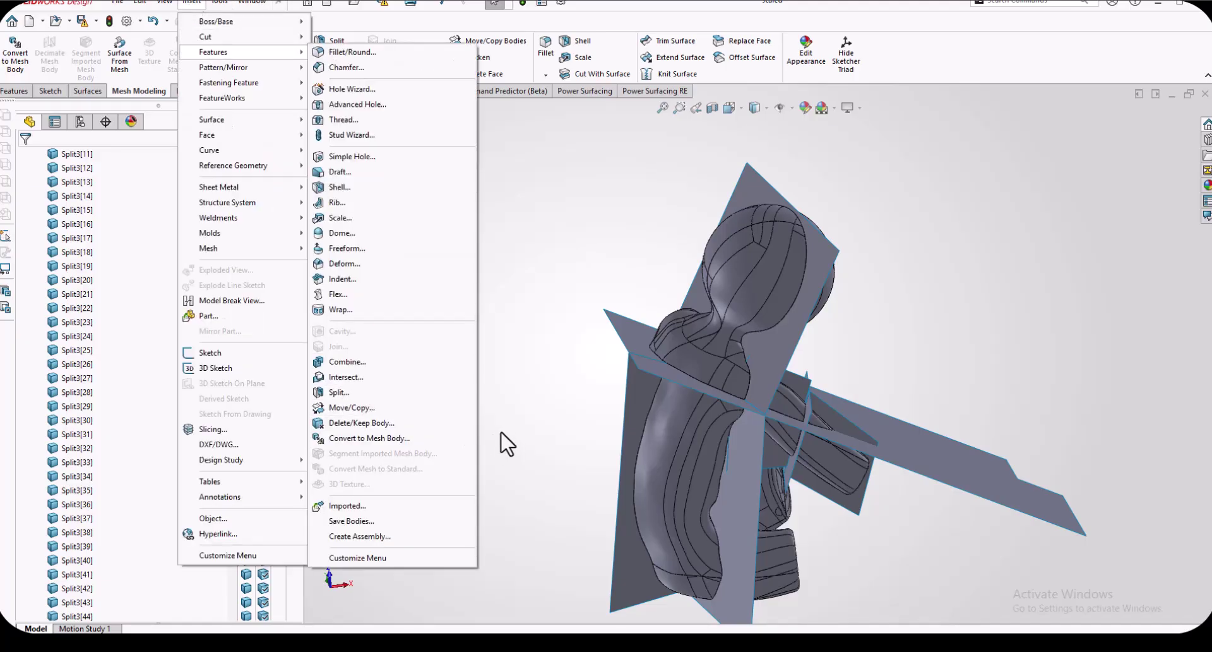
{"action": "left_click", "coordinate": [530, 414]}
- Hide the Surface-Plane2 surface across the shoulders and show its Sketch2 outline instead
{"action": "scroll", "coordinate": [698, 323], "scroll_direction": "up", "scroll_amount": 3}
{"action": "left_click", "coordinate": [698, 323]}
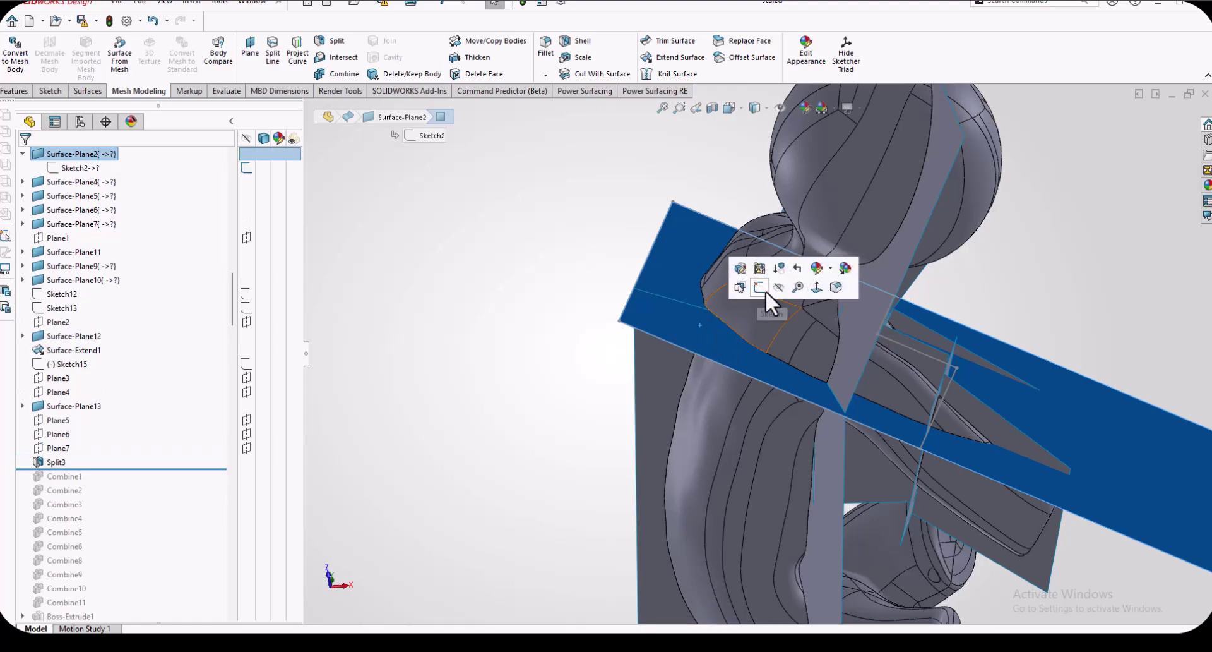
{"action": "left_click", "coordinate": [765, 291]}
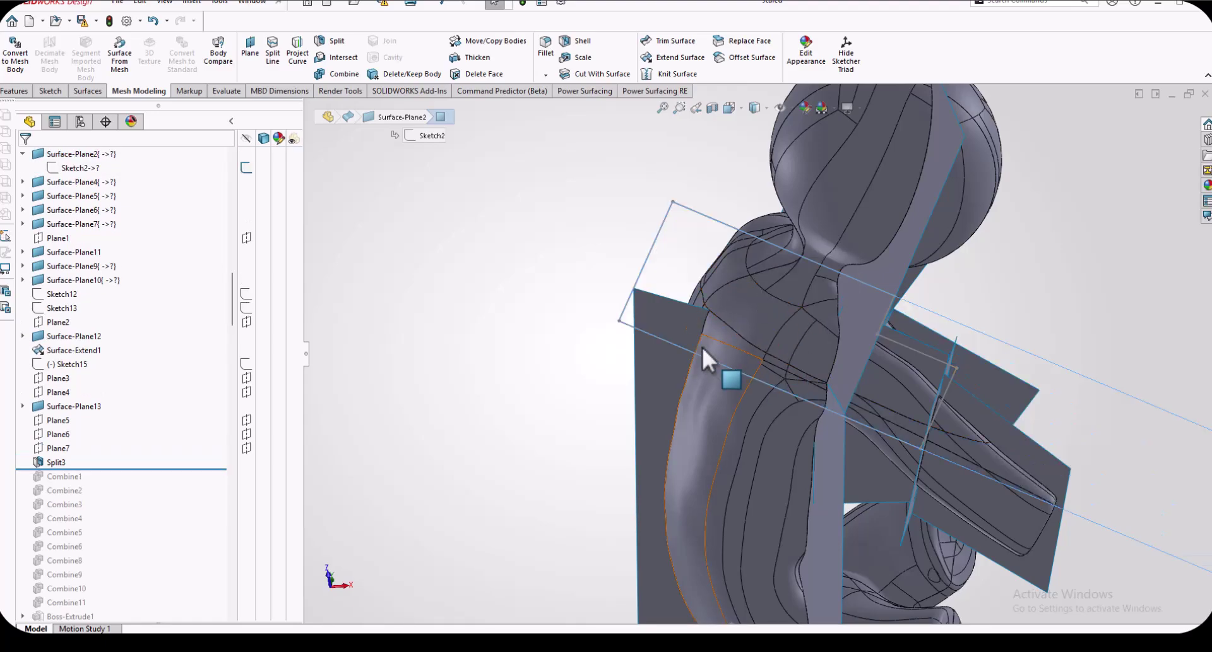
{"action": "middle_click_drag", "start_coordinate": [863, 307], "coordinate": [820, 285]}
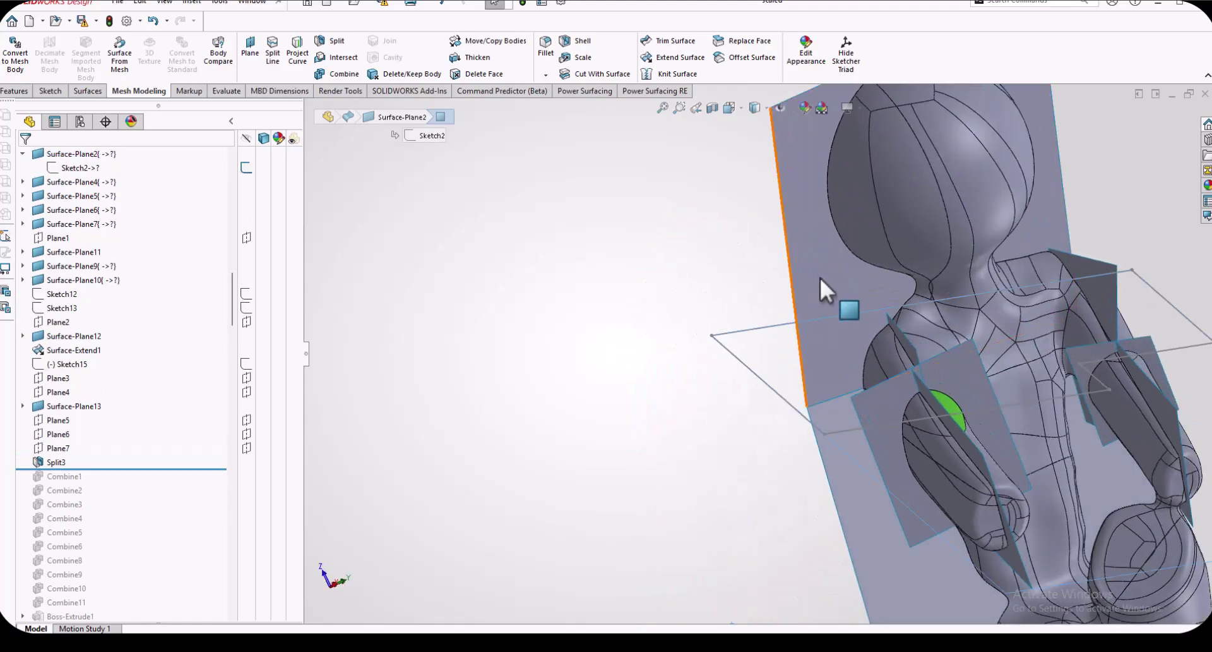
- Hide the Surface-Plane1, Surface-Plane12 and Surface-Plane11 surface bodies around the figure's head and torso
{"action": "left_click", "coordinate": [840, 271]}
{"action": "left_click", "coordinate": [889, 237]}
{"action": "middle_click_drag", "start_coordinate": [891, 260], "coordinate": [739, 409]}
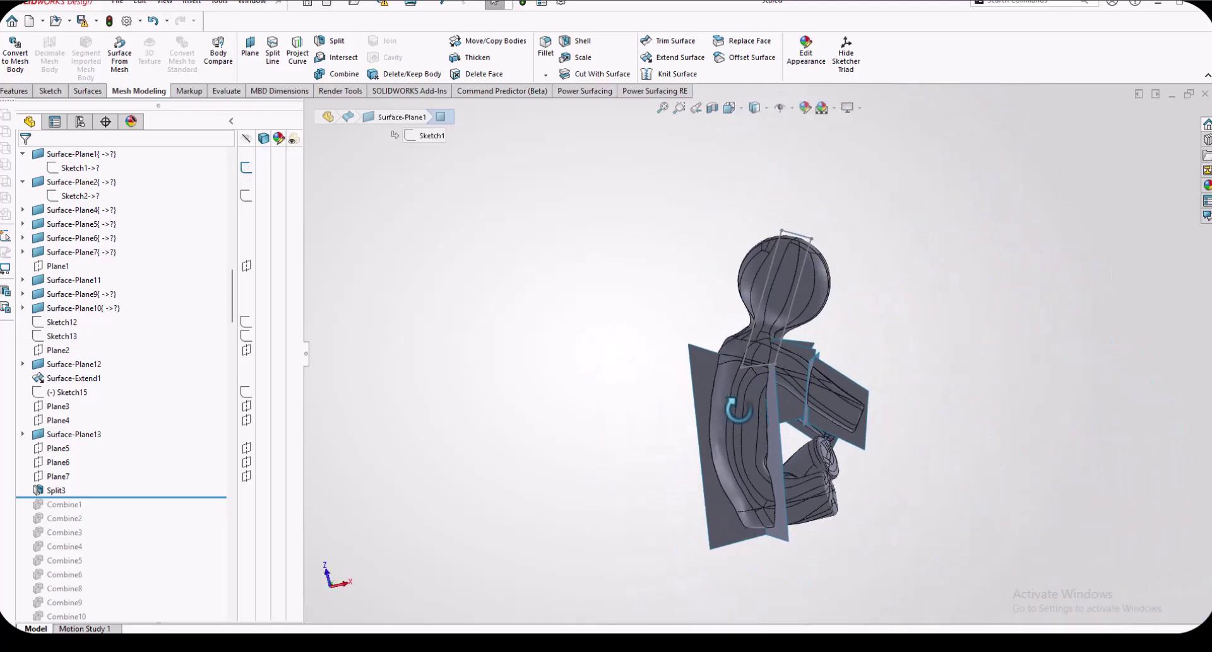
{"action": "left_click", "coordinate": [716, 369]}
{"action": "left_click", "coordinate": [785, 334]}
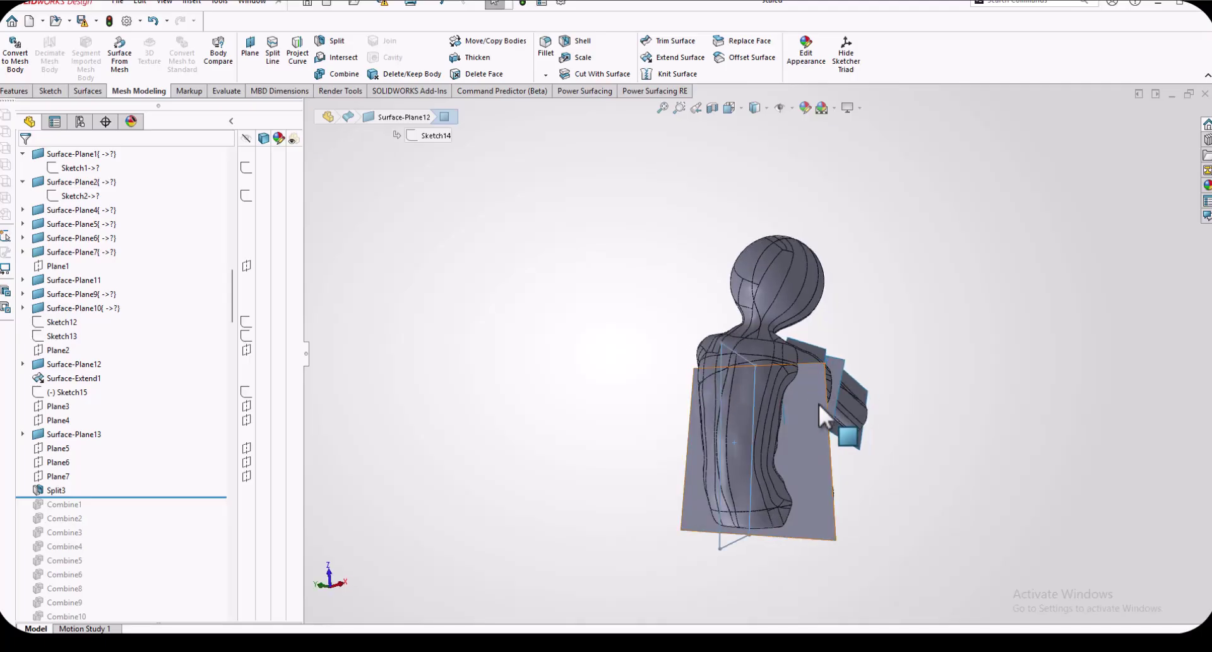
{"action": "left_click", "coordinate": [820, 405]}
{"action": "left_click", "coordinate": [891, 361]}
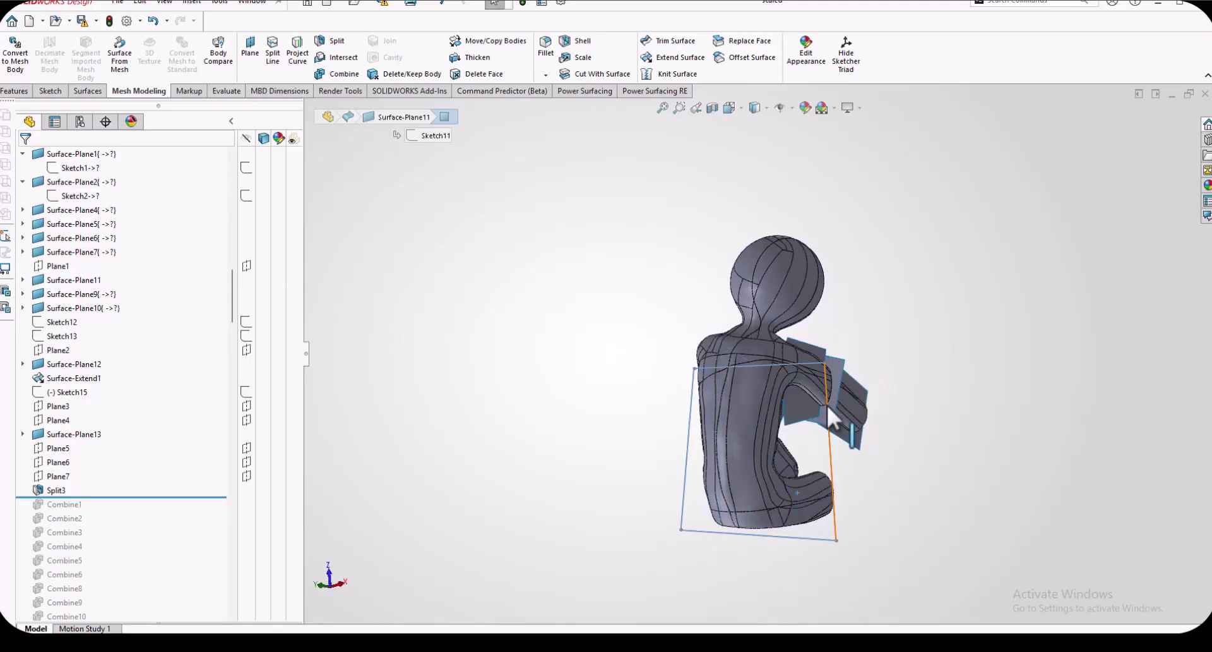
- Hide the Surface-Plane9, Surface-Plane4 and Surface-Plane7 surface bodies crossing the arms
{"action": "left_click", "coordinate": [809, 347]}
{"action": "left_click", "coordinate": [869, 310]}
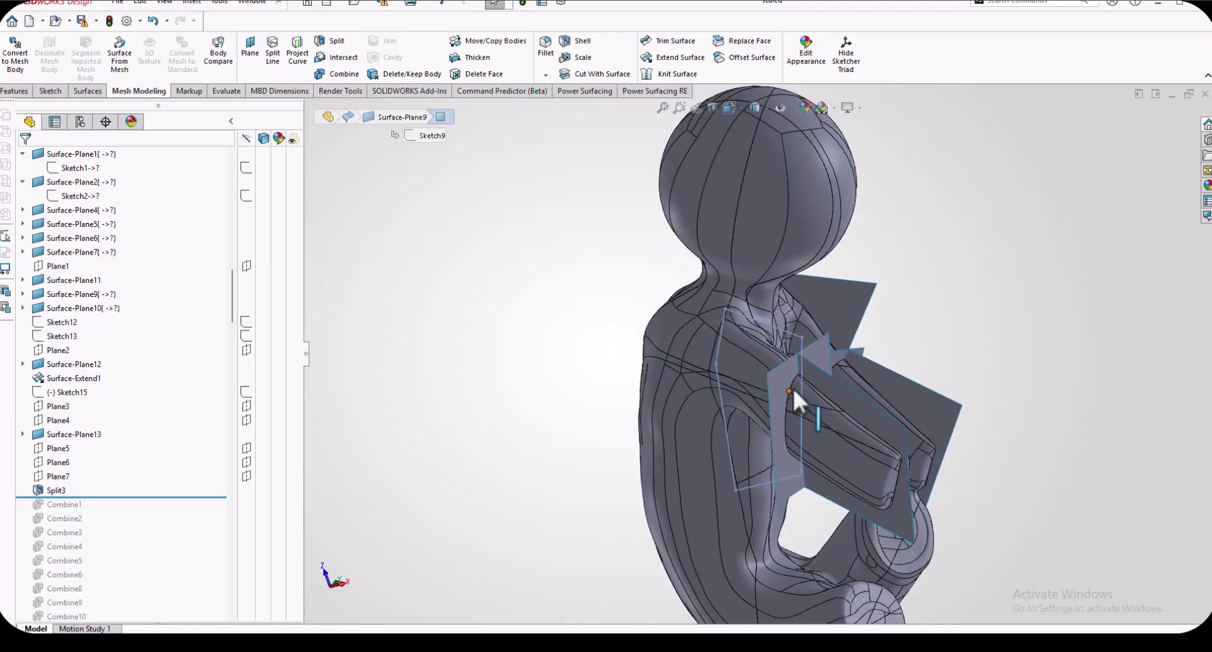
{"action": "left_click", "coordinate": [828, 364]}
{"action": "left_click", "coordinate": [862, 339]}
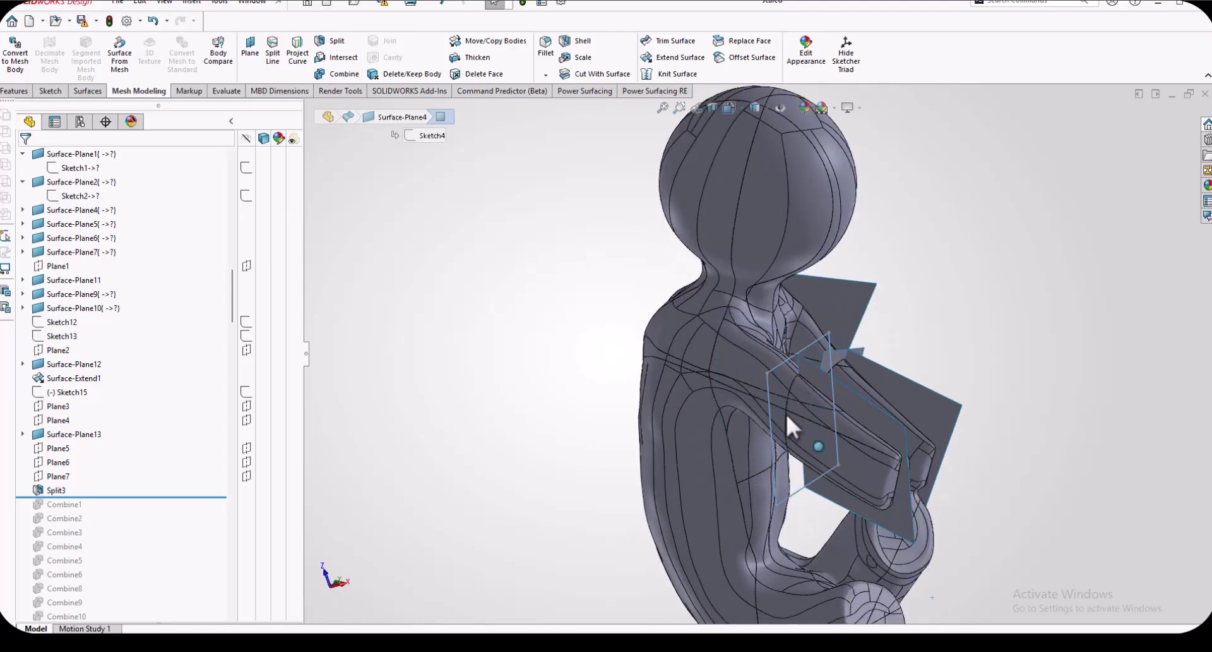
{"action": "left_click", "coordinate": [858, 407]}
{"action": "left_click", "coordinate": [935, 371]}
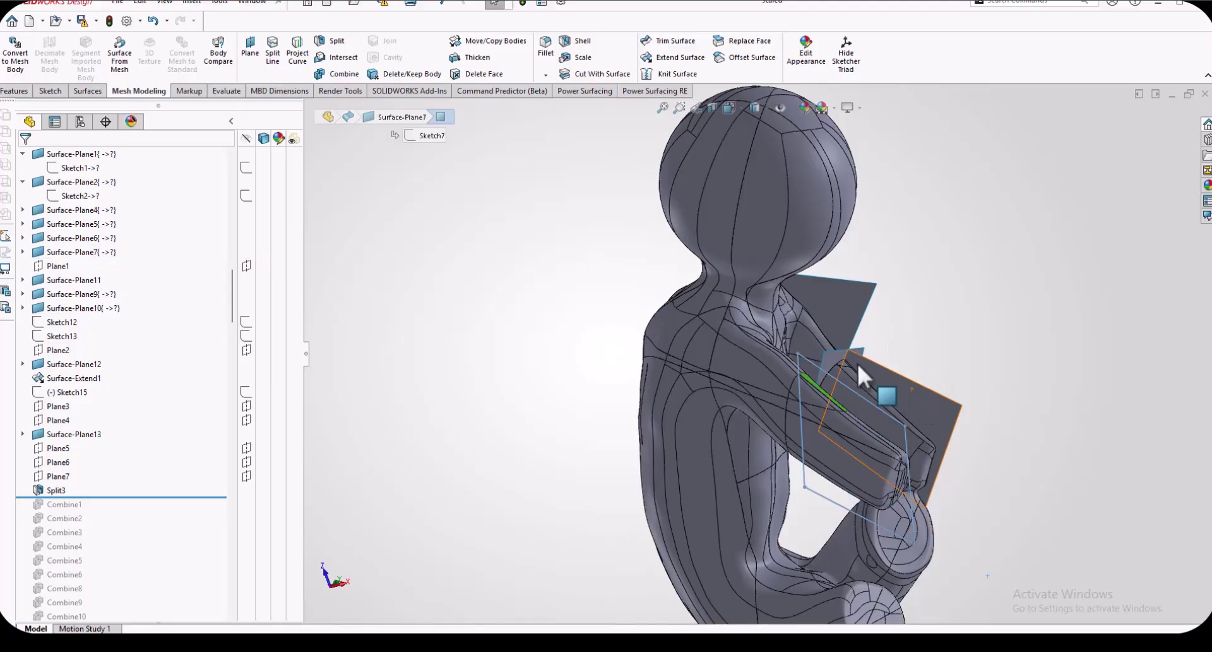
- Hide the remaining Surface-Plane6 and Surface-Plane10 surface bodies so only the split figure is displayed
{"action": "left_click", "coordinate": [890, 379]}
{"action": "left_click", "coordinate": [937, 398]}
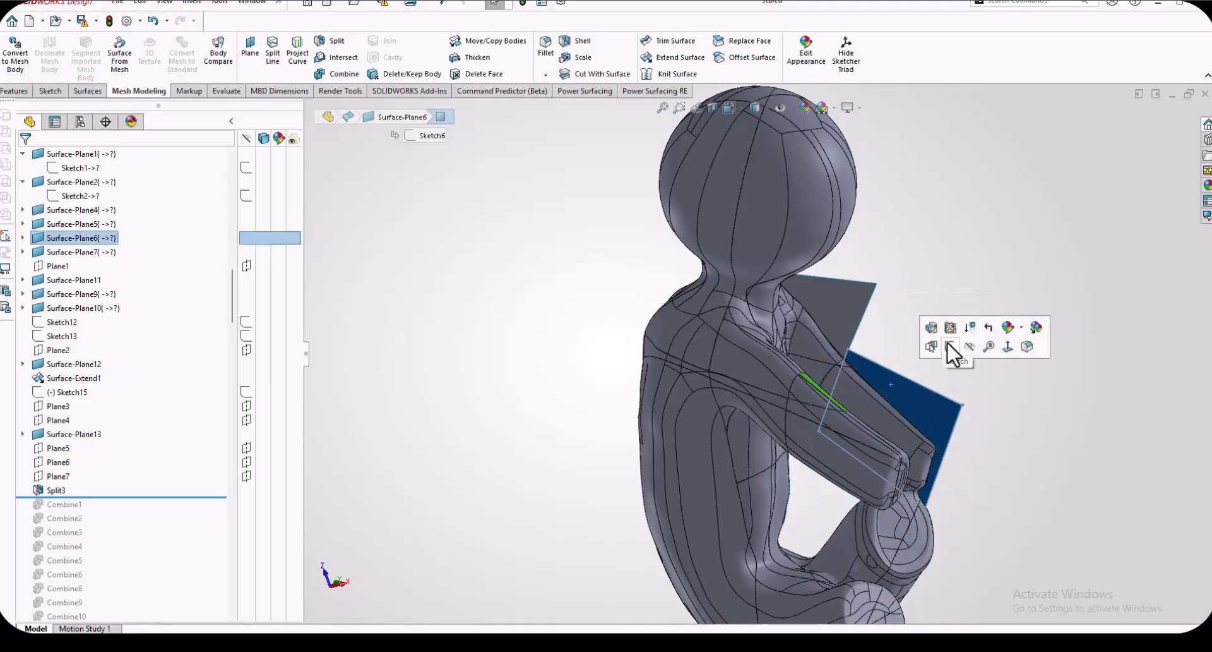
{"action": "left_click", "coordinate": [970, 346]}
{"action": "left_click", "coordinate": [852, 309]}
{"action": "left_click", "coordinate": [933, 275]}
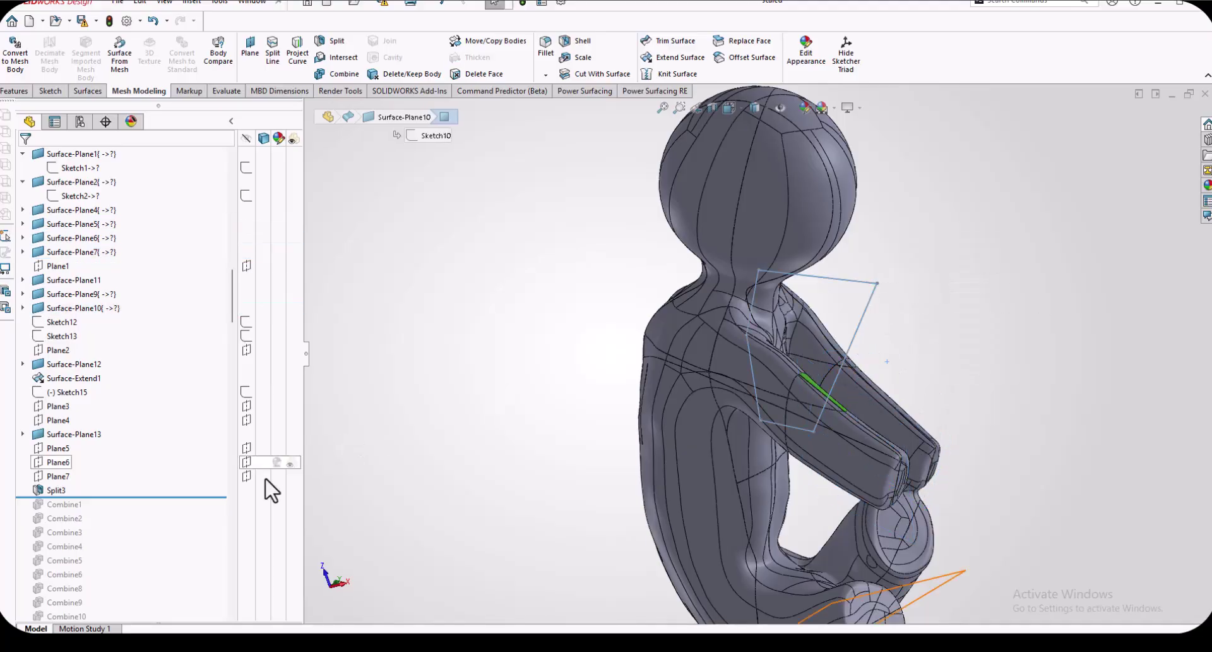
{"action": "mouse_move", "coordinate": [149, 498]}
{"action": "left_mouse_down"}
{"action": "mouse_move", "coordinate": [154, 510]}
{"action": "mouse_move", "coordinate": [158, 497]}
{"action": "left_mouse_up"}
- Examine the split lines on the figure's back and highlight the Split3[7] piece among the solid bodies
{"action": "mouse_move", "coordinate": [702, 369]}
{"action": "middle_mouse_down"}
{"action": "mouse_move", "coordinate": [849, 351]}
{"action": "mouse_move", "coordinate": [872, 417]}
{"action": "middle_mouse_up"}
{"action": "scroll", "coordinate": [673, 217], "scroll_direction": "up", "scroll_amount": 3}
{"action": "middle_click_drag", "start_coordinate": [673, 217], "coordinate": [676, 191]}
{"action": "middle_click_drag", "start_coordinate": [582, 436], "coordinate": [589, 359]}
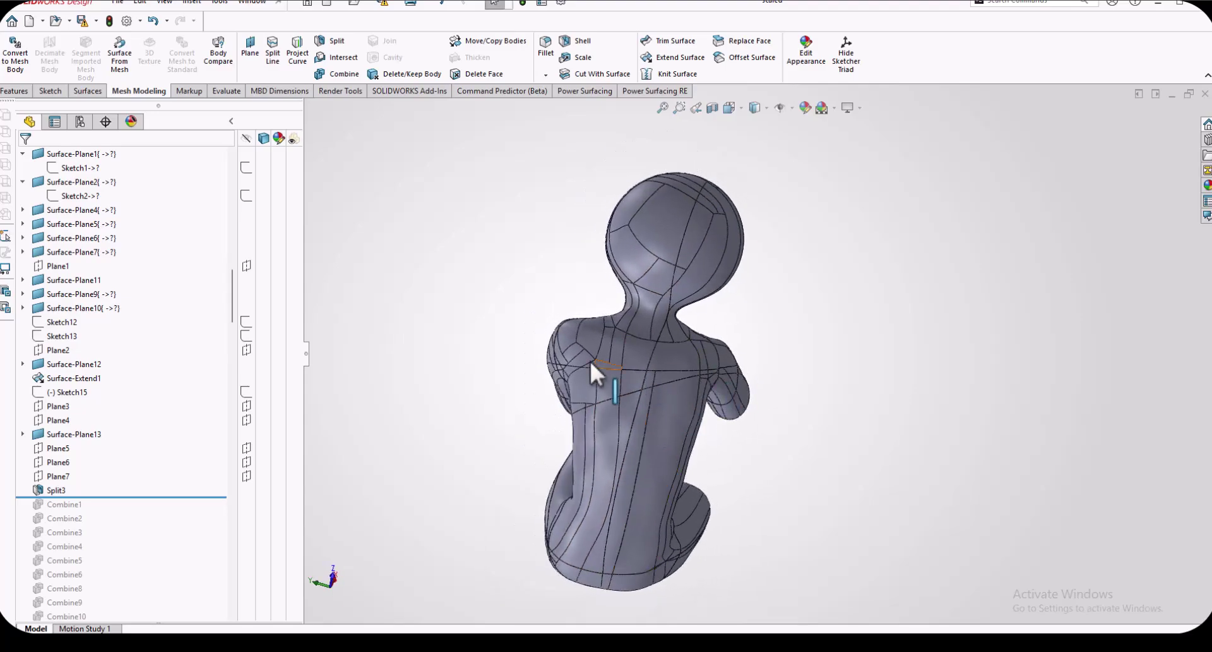
{"action": "scroll", "coordinate": [644, 373], "scroll_direction": "down", "scroll_amount": 3}
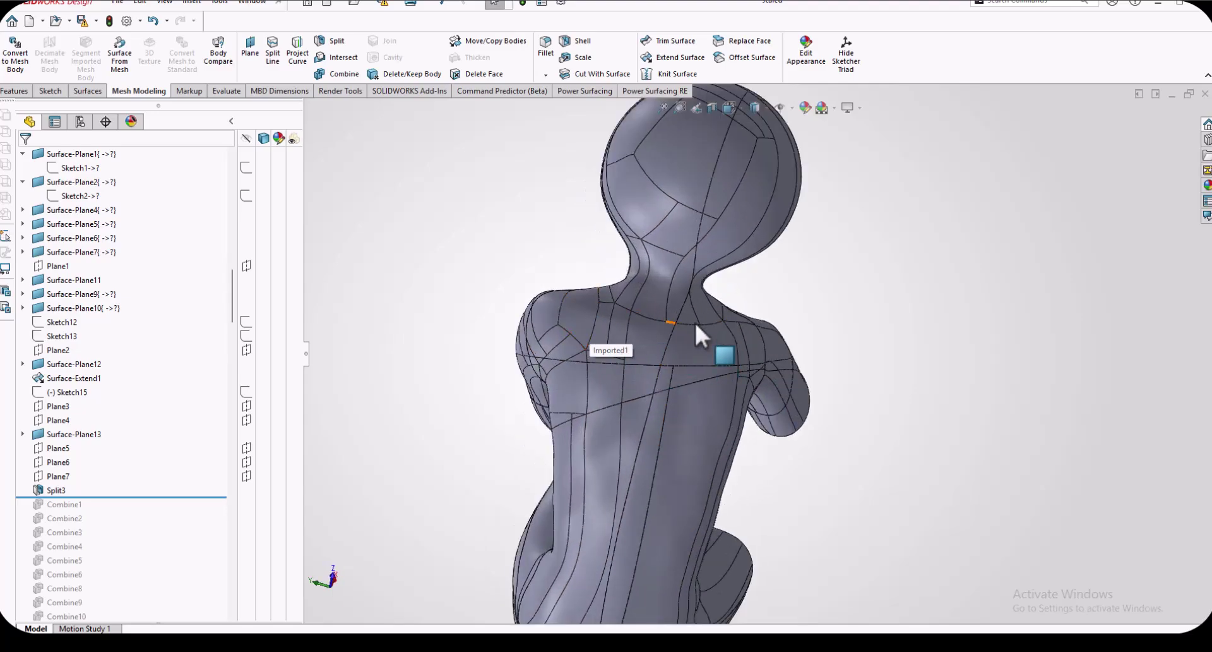
{"action": "mouse_move", "coordinate": [232, 309]}
{"action": "left_mouse_down"}
{"action": "mouse_move", "coordinate": [230, 184]}
{"action": "mouse_move", "coordinate": [233, 203]}
{"action": "left_mouse_up"}
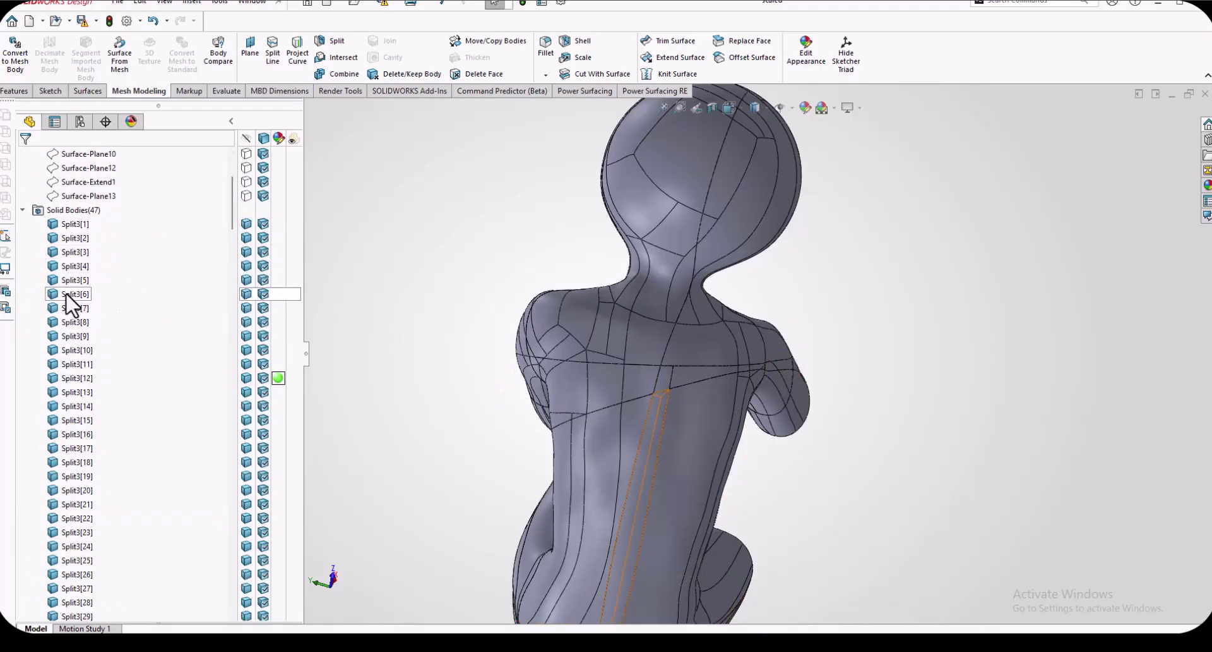
{"action": "left_click", "coordinate": [74, 308]}
{"action": "middle_click_drag", "start_coordinate": [550, 310], "coordinate": [609, 348]}
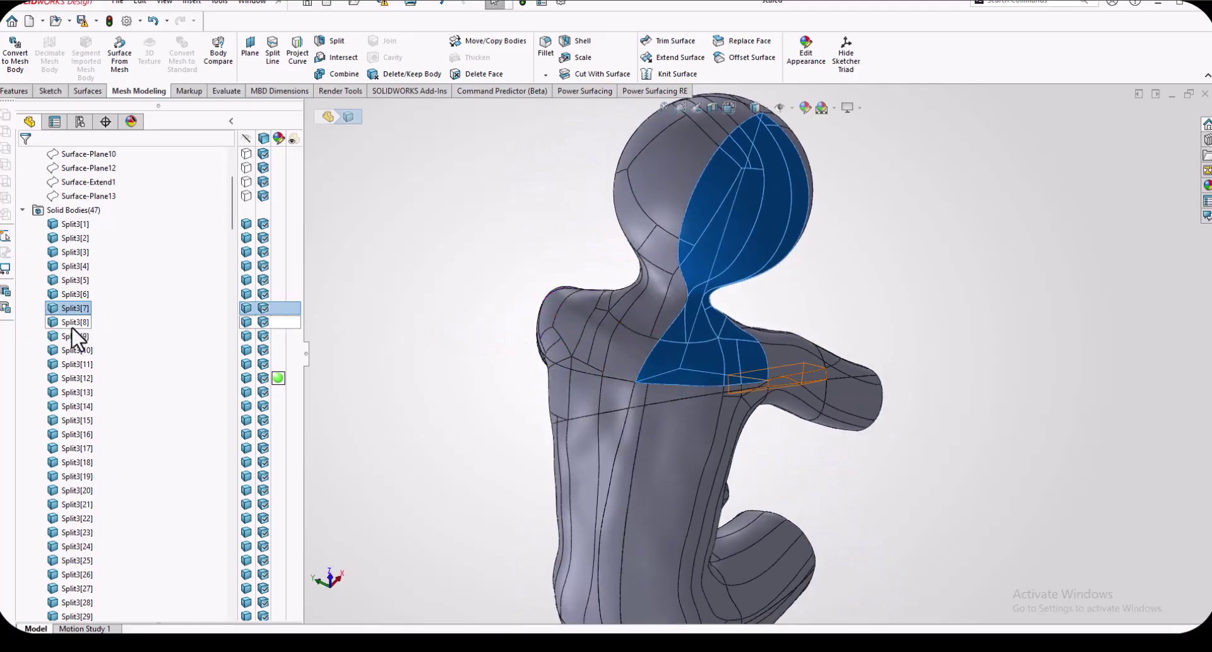
{"action": "scroll", "coordinate": [107, 388], "scroll_direction": "down", "scroll_amount": 5}
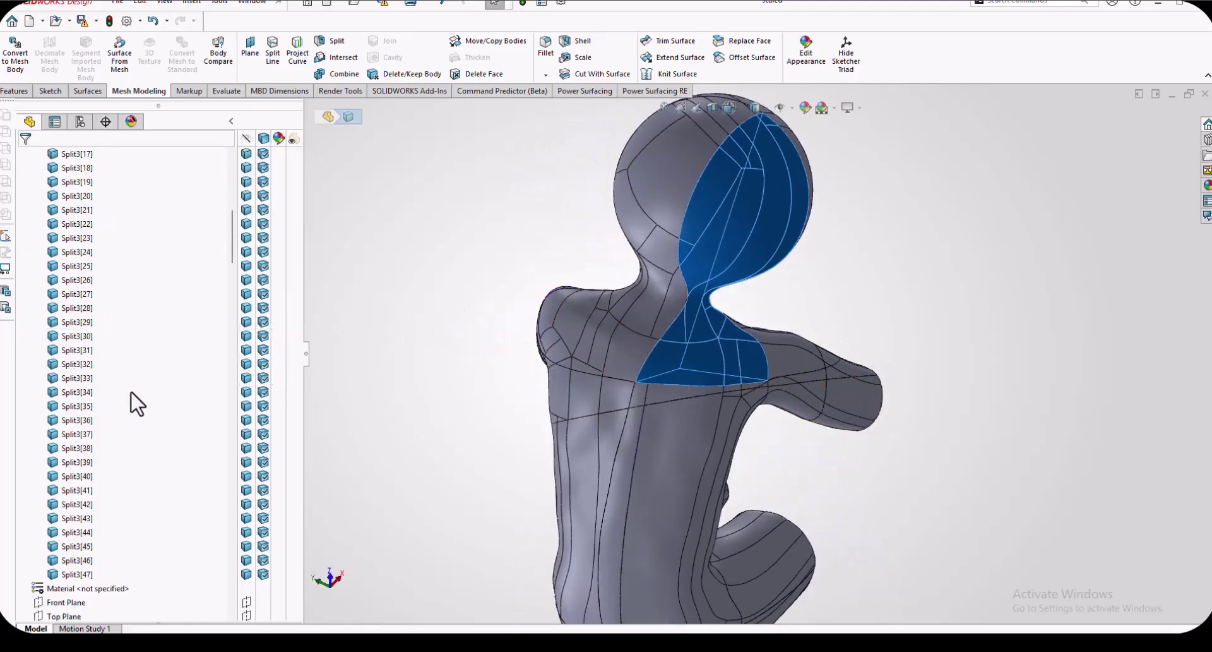
- Roll the history forward past Combine1 and view the combined rear head and shoulder body
{"action": "scroll", "coordinate": [137, 410], "scroll_direction": "down", "scroll_amount": 15}
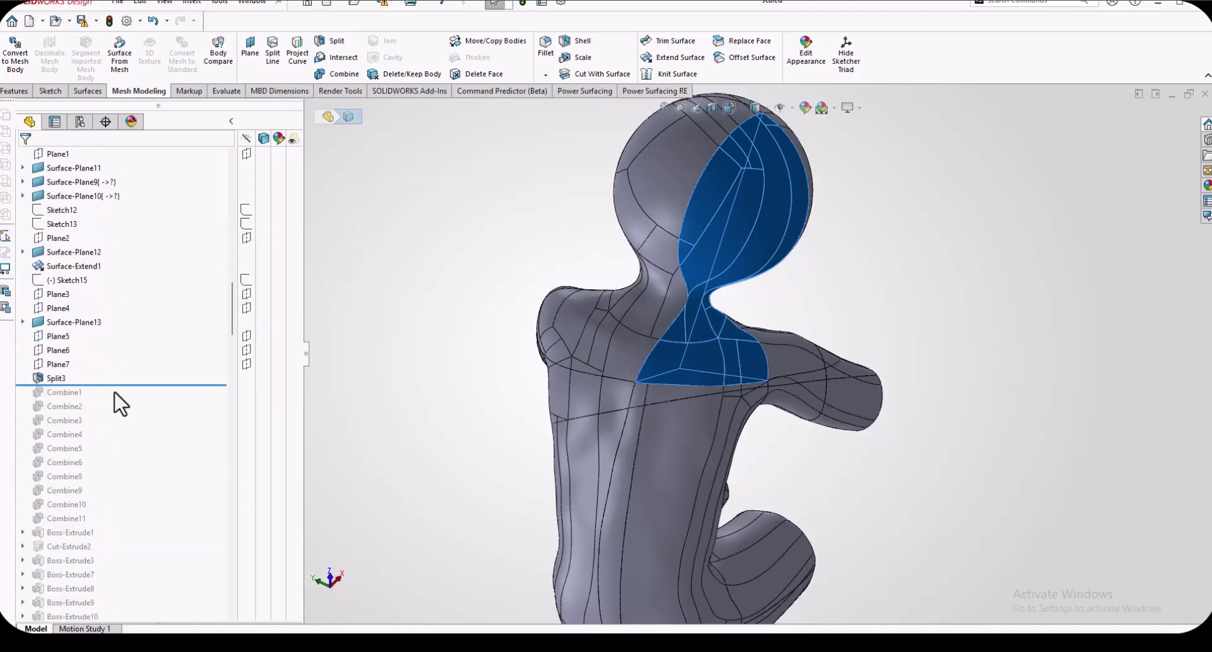
{"action": "left_click_drag", "start_coordinate": [129, 385], "coordinate": [120, 398]}
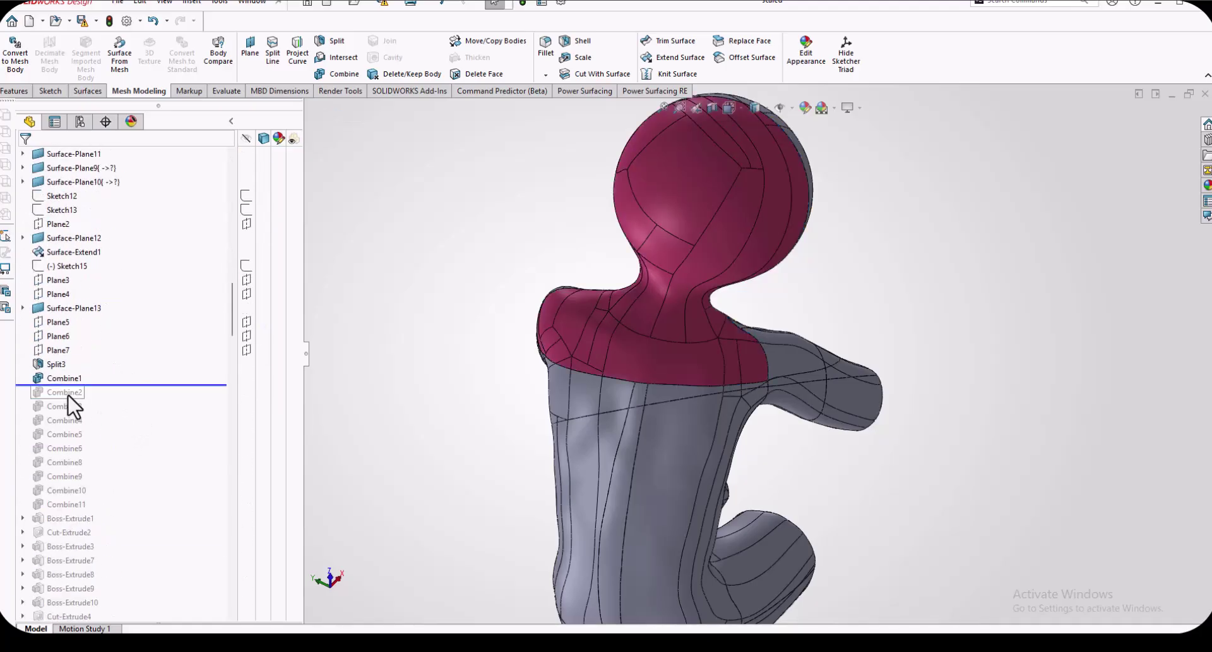
{"action": "left_click", "coordinate": [69, 380]}
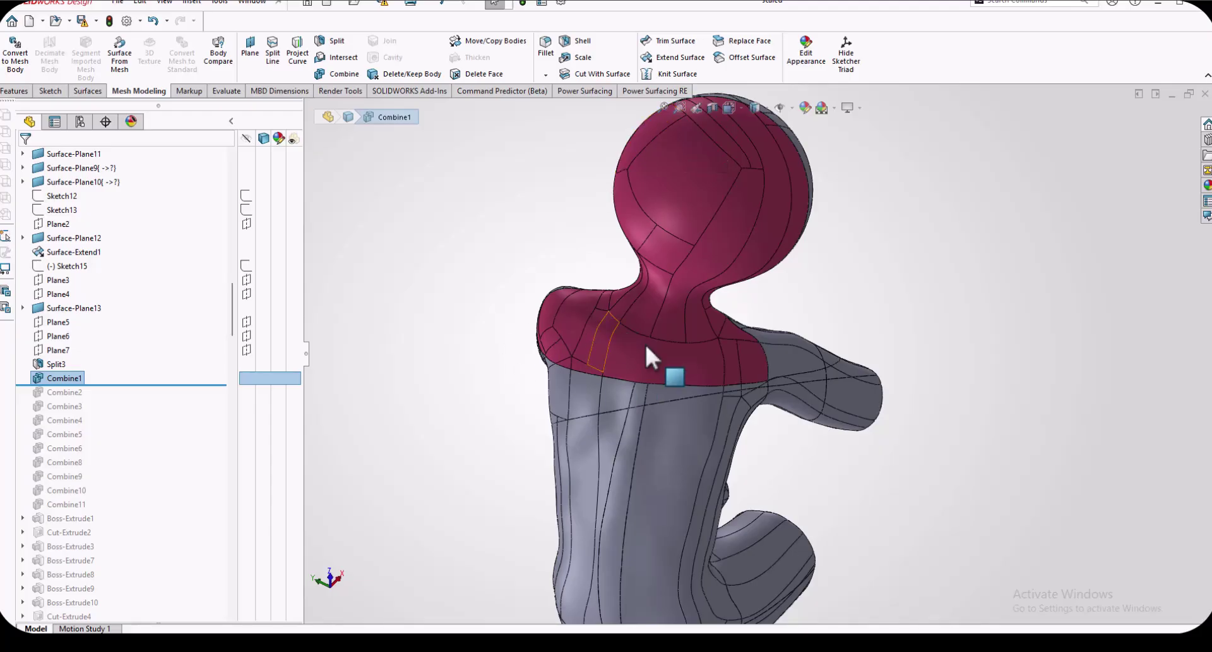
{"action": "middle_click_drag", "start_coordinate": [645, 343], "coordinate": [562, 324]}
{"action": "middle_click_drag", "start_coordinate": [671, 205], "coordinate": [533, 305]}
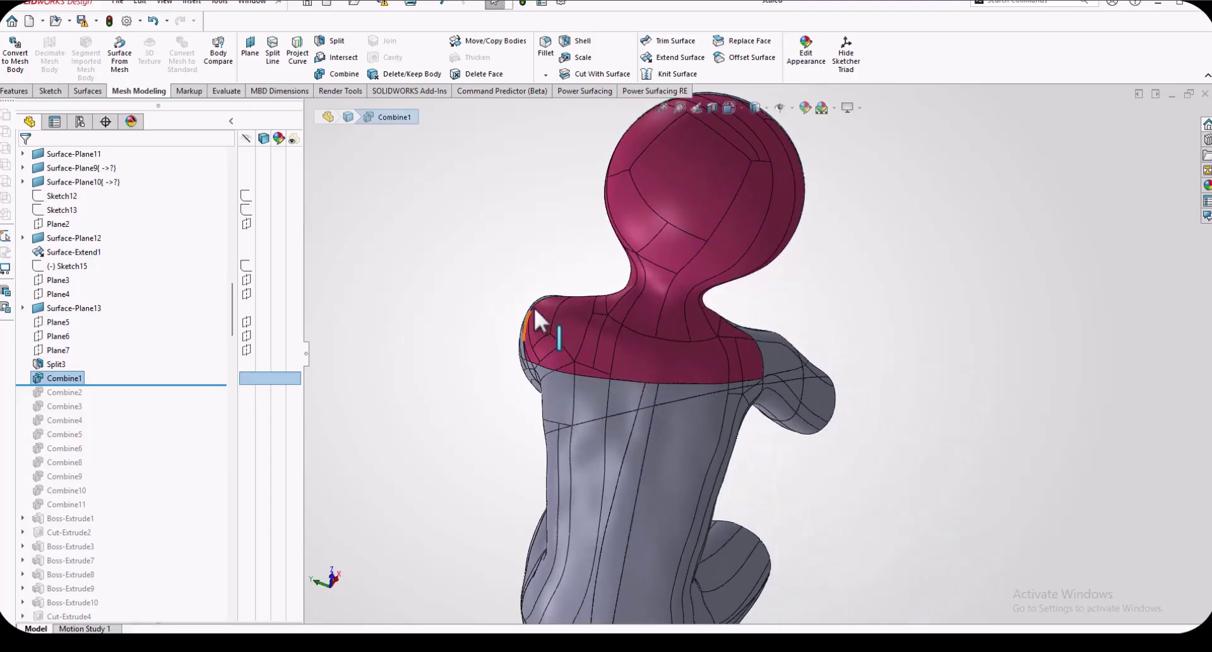
{"action": "middle_click_drag", "start_coordinate": [625, 370], "coordinate": [543, 341]}
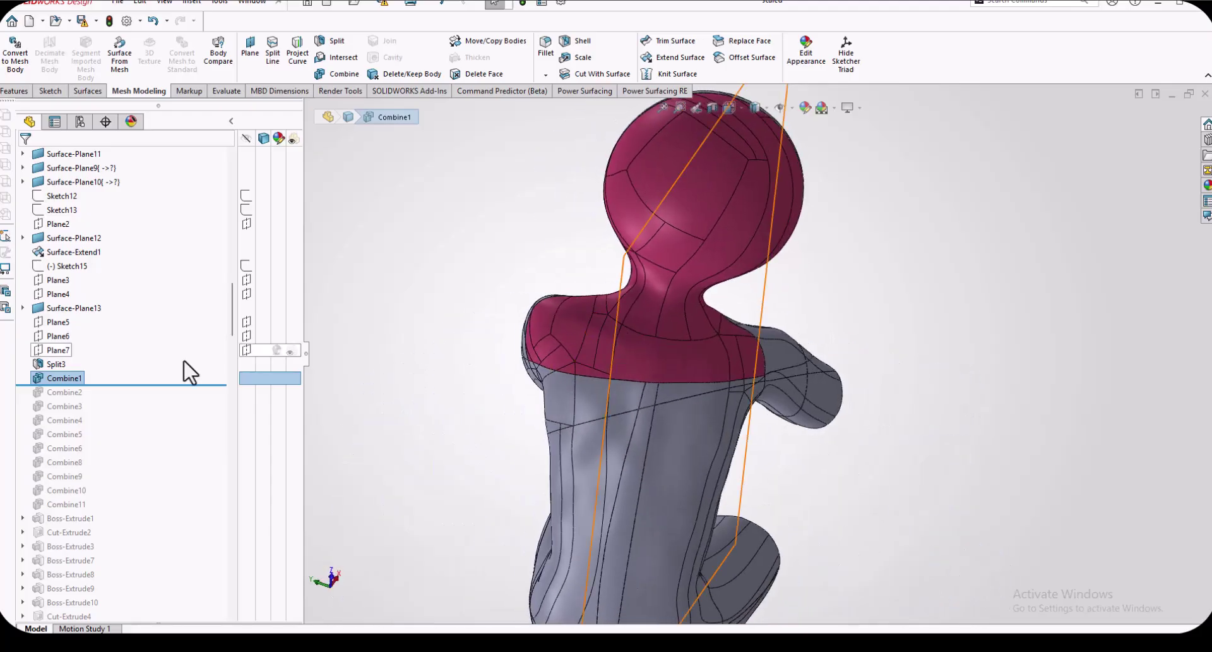
- Roll the history forward past Combine2 and Combine3, viewing the combined front head and side torso bodies
{"action": "left_click_drag", "start_coordinate": [141, 384], "coordinate": [144, 396]}
{"action": "middle_click_drag", "start_coordinate": [543, 329], "coordinate": [548, 366]}
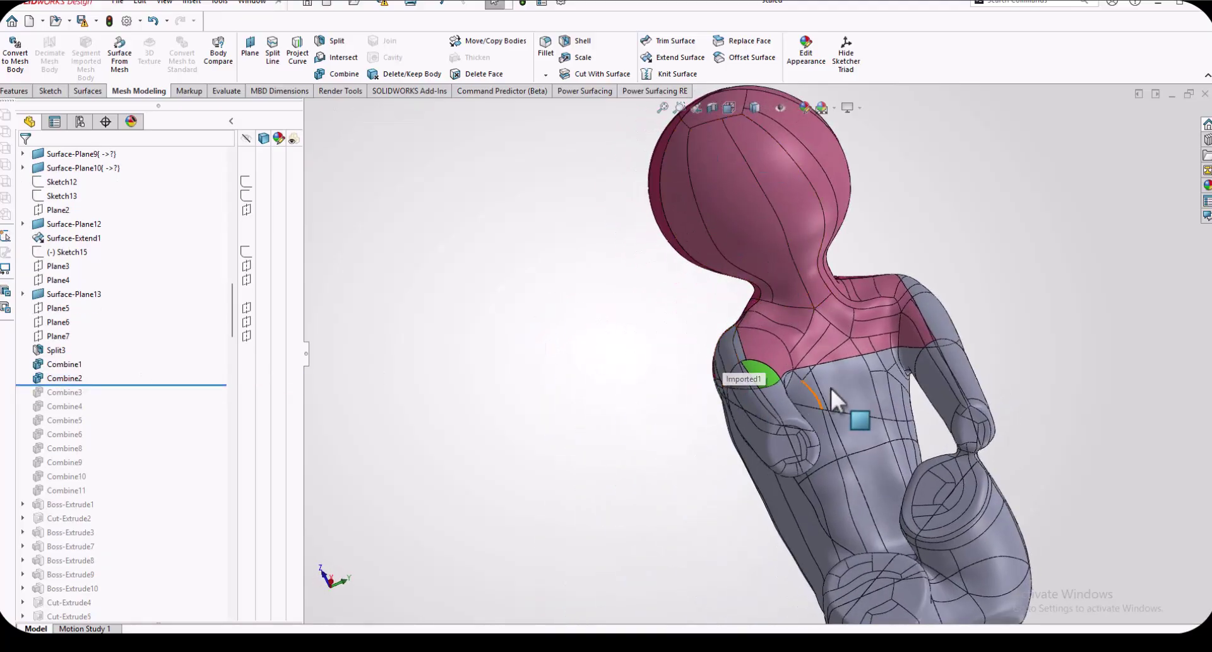
{"action": "left_click_drag", "start_coordinate": [150, 382], "coordinate": [162, 396]}
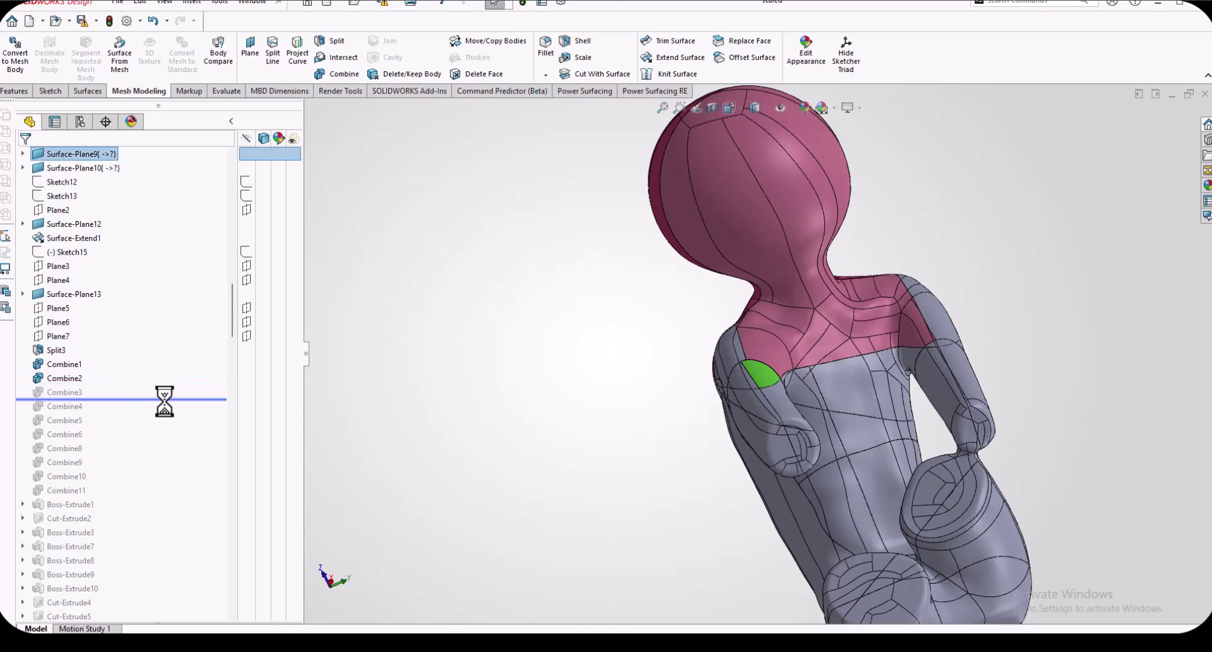
{"action": "middle_click_drag", "start_coordinate": [801, 384], "coordinate": [721, 347]}
{"action": "scroll", "coordinate": [789, 481], "scroll_direction": "up", "scroll_amount": 2}
{"action": "scroll", "coordinate": [789, 481], "scroll_direction": "down", "scroll_amount": 1}
{"action": "scroll", "coordinate": [767, 291], "scroll_direction": "down", "scroll_amount": 2}
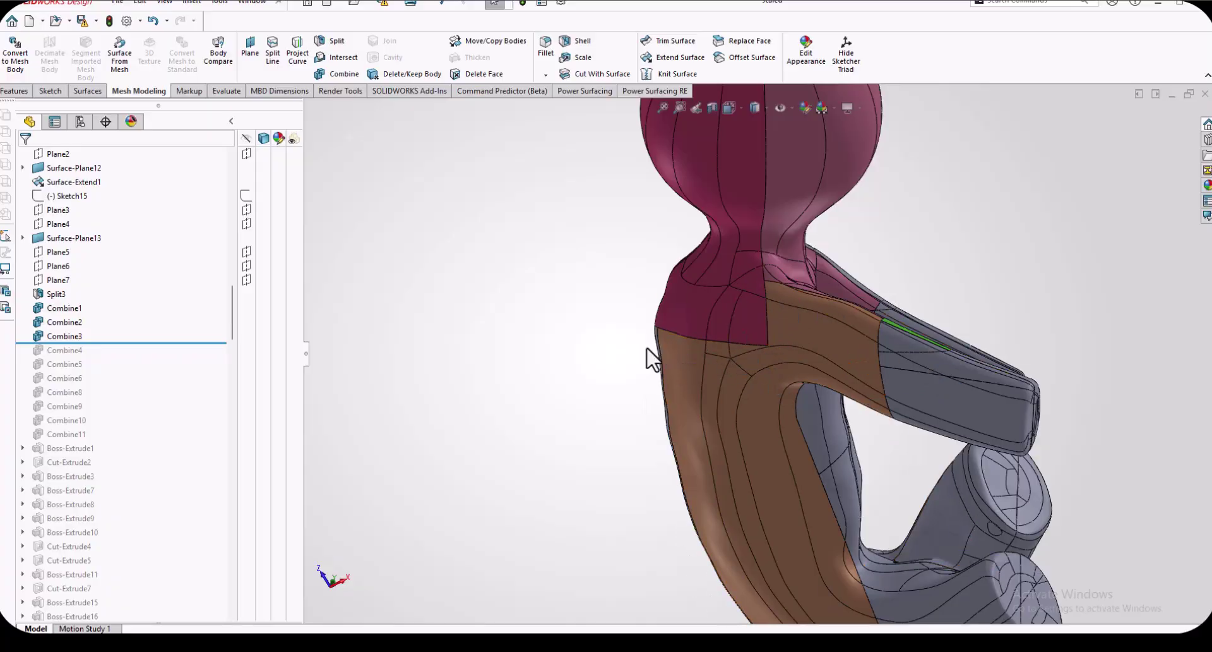
{"action": "middle_click_drag", "start_coordinate": [801, 358], "coordinate": [861, 320]}
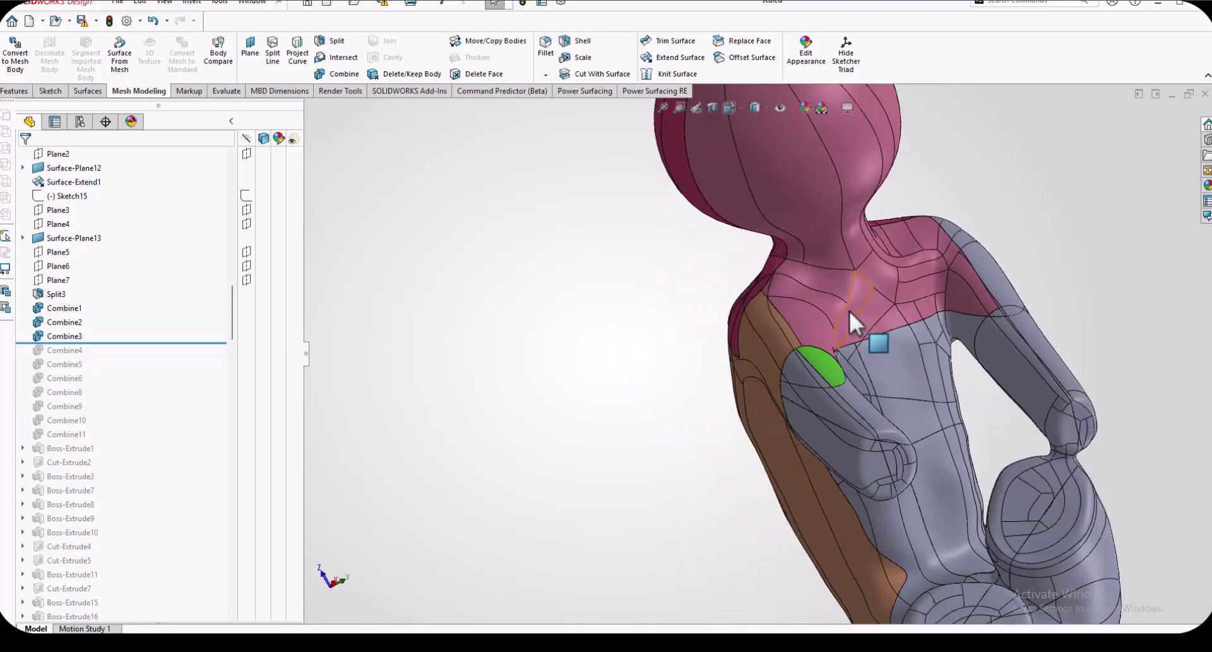
- Examine the shoulder area where the head, torso and arm pieces meet around the green piece
{"action": "scroll", "coordinate": [764, 317], "scroll_direction": "down", "scroll_amount": 5}
{"action": "scroll", "coordinate": [739, 303], "scroll_direction": "down", "scroll_amount": 2}
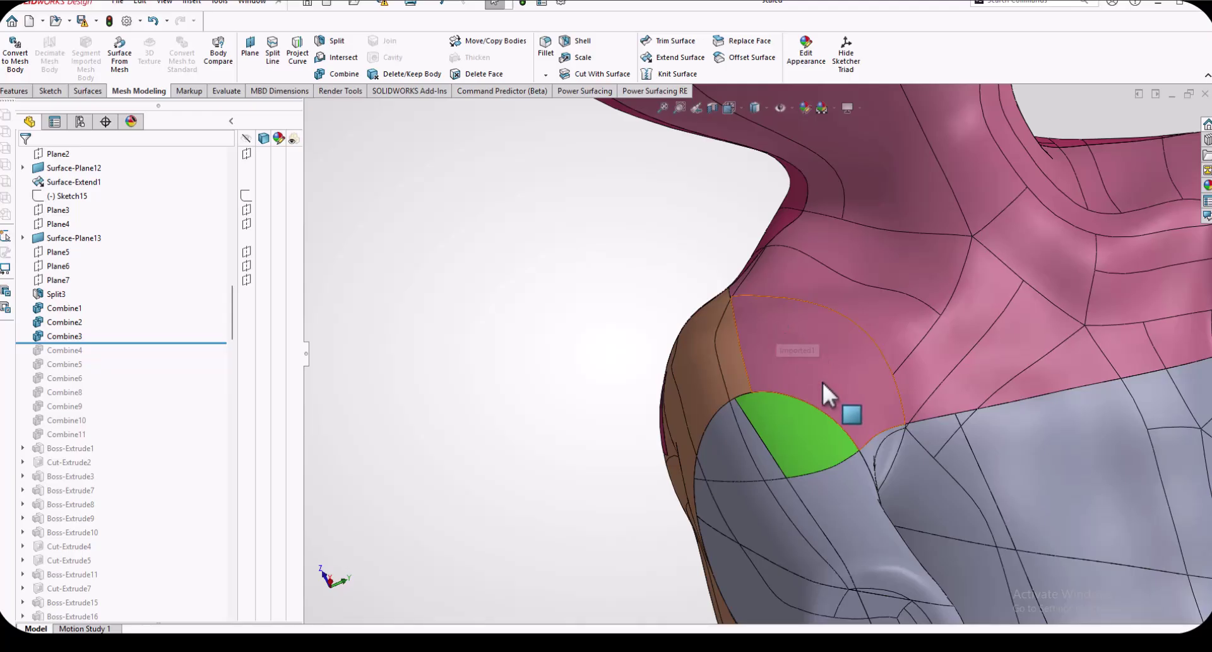
{"action": "middle_click_drag", "start_coordinate": [792, 377], "coordinate": [738, 354]}
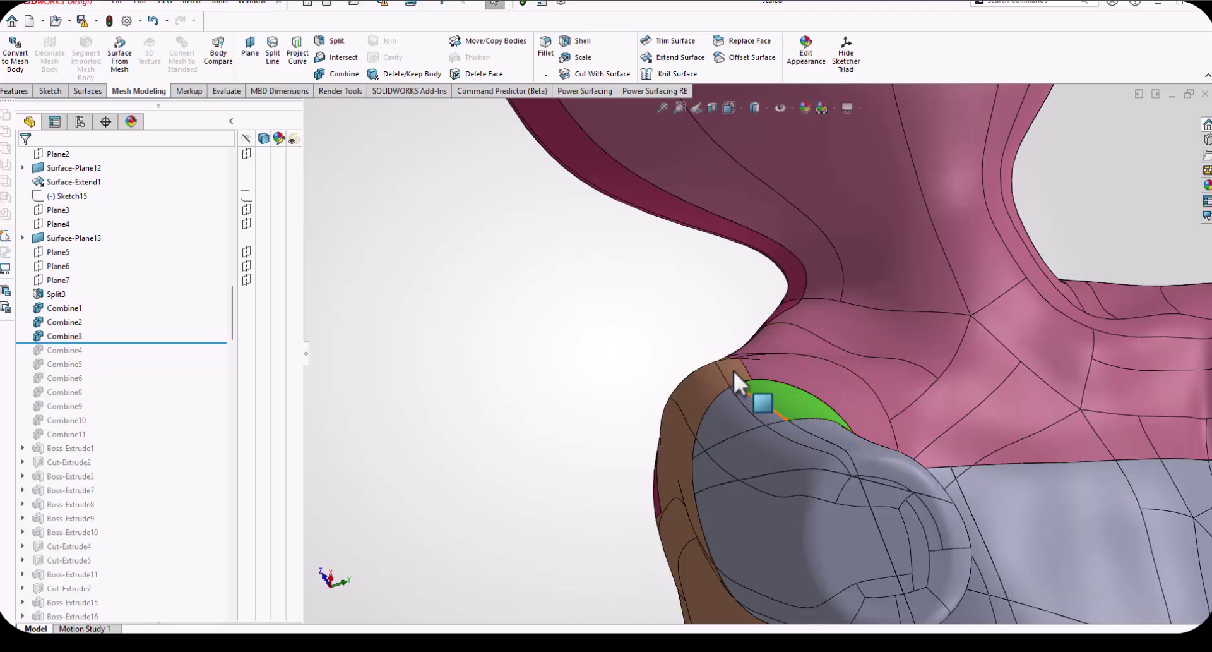
{"action": "middle_click_drag", "start_coordinate": [756, 403], "coordinate": [766, 446]}
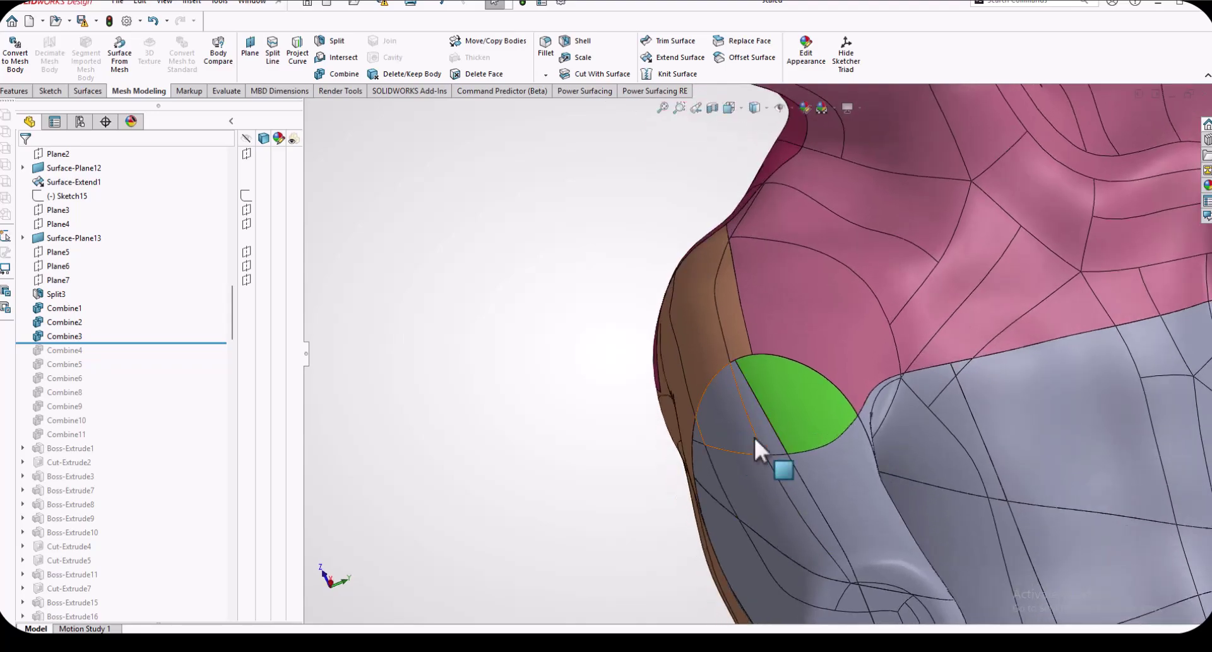
{"action": "middle_click_drag", "start_coordinate": [725, 238], "coordinate": [765, 495]}
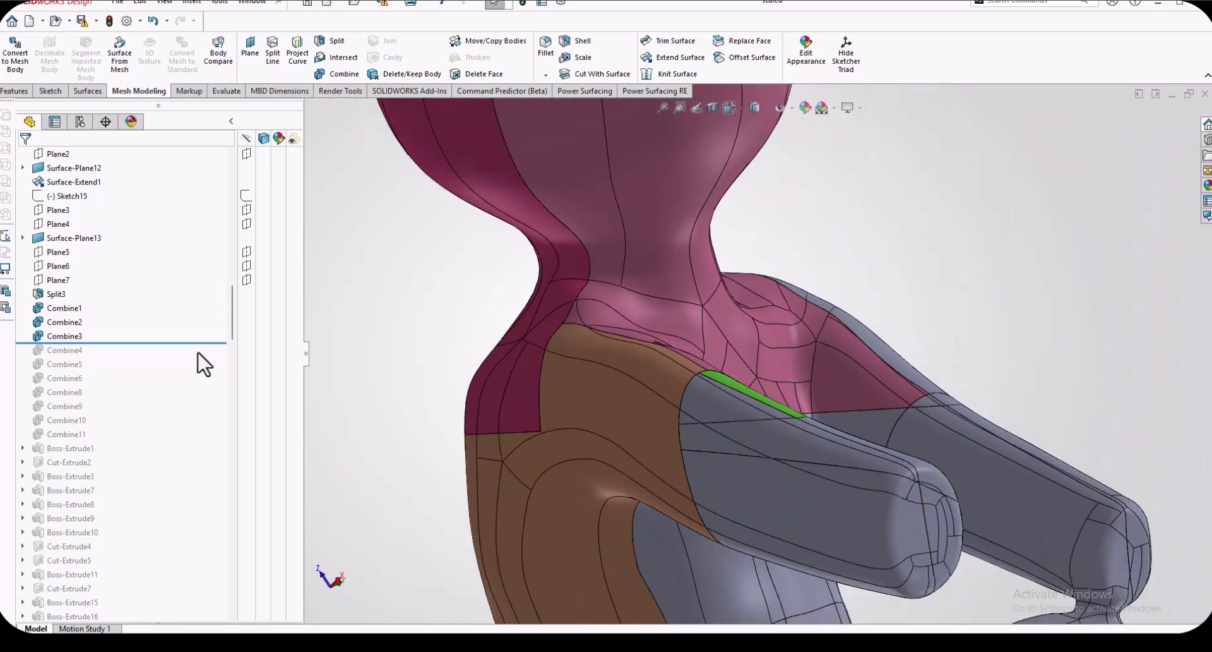
- Roll the history forward from Combine4 through Combine11 and view the combined torso, arm and leg bodies
{"action": "left_click_drag", "start_coordinate": [180, 343], "coordinate": [180, 357]}
{"action": "middle_click_drag", "start_coordinate": [830, 411], "coordinate": [874, 417]}
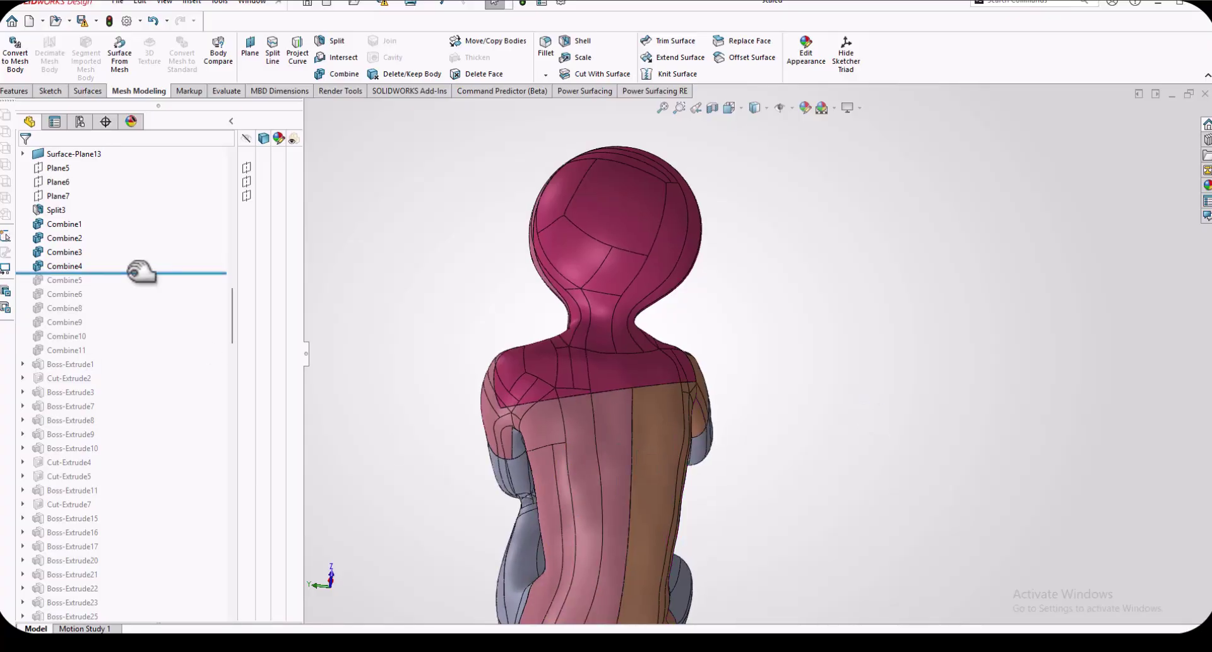
{"action": "mouse_move", "coordinate": [140, 271]}
{"action": "left_mouse_down"}
{"action": "mouse_move", "coordinate": [154, 305]}
{"action": "mouse_move", "coordinate": [152, 290]}
{"action": "left_mouse_up"}
{"action": "mouse_move", "coordinate": [815, 467]}
{"action": "middle_mouse_down"}
{"action": "mouse_move", "coordinate": [837, 498]}
{"action": "mouse_move", "coordinate": [814, 473]}
{"action": "middle_mouse_up"}
{"action": "left_click_drag", "start_coordinate": [133, 244], "coordinate": [134, 310]}
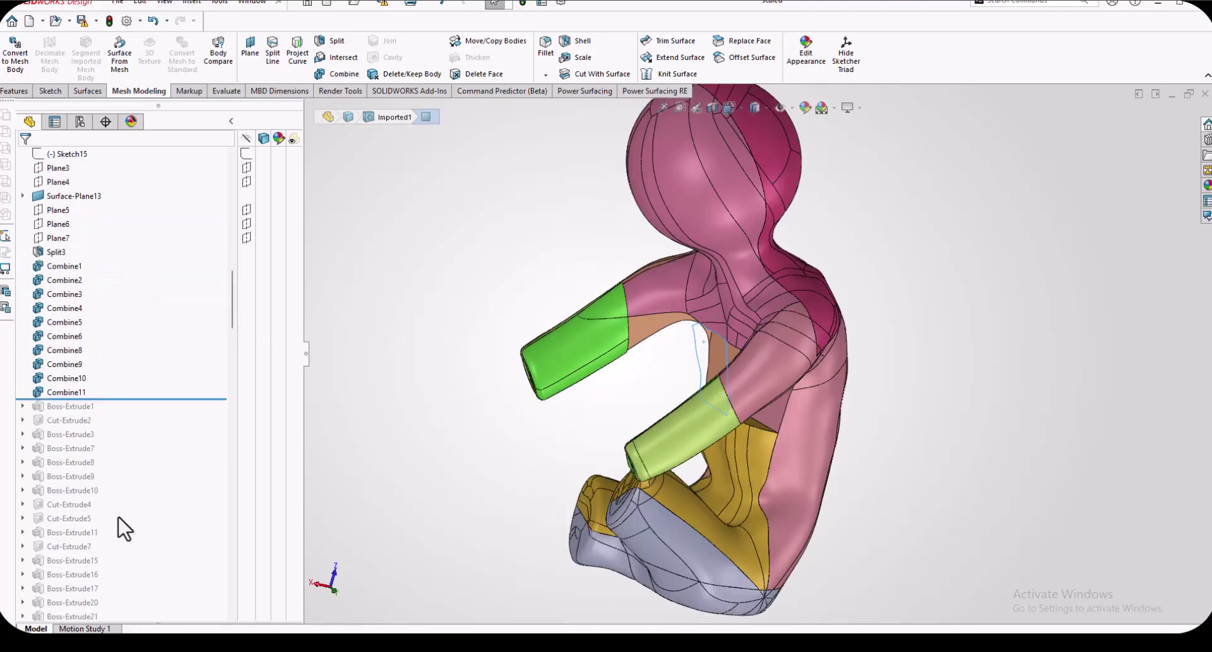
- Roll the history forward past Cut-Extrude2 and select a face on the rear head piece beside its rim
{"action": "scroll", "coordinate": [150, 391], "scroll_direction": "down", "scroll_amount": 3}
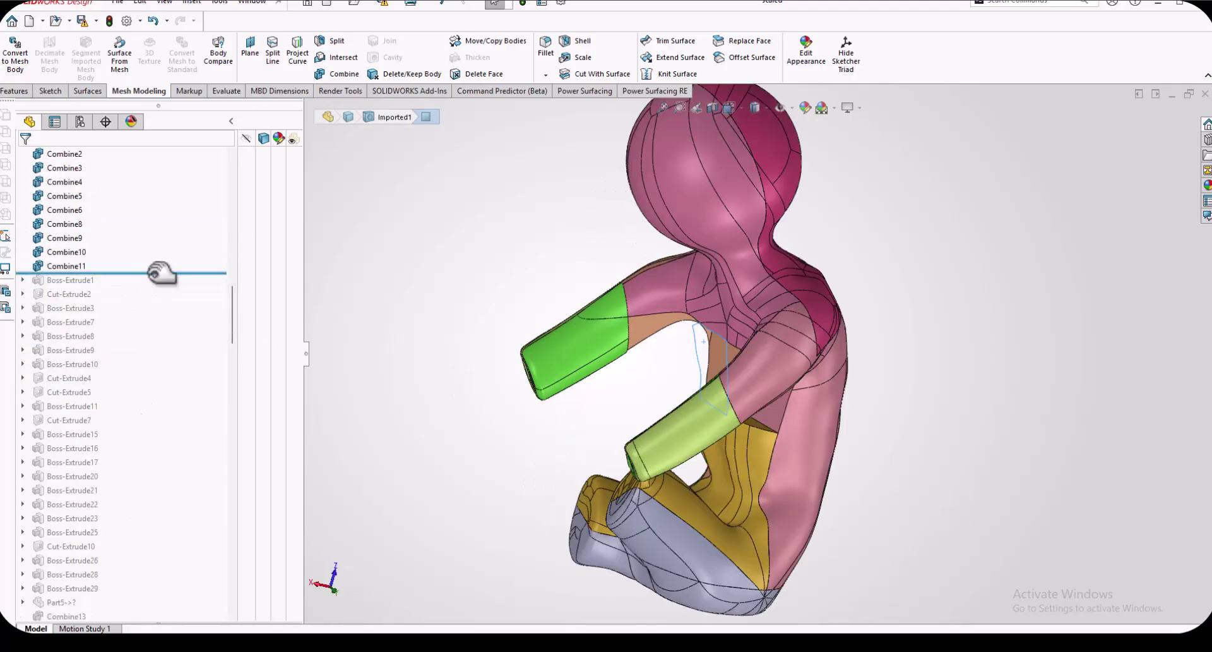
{"action": "left_click_drag", "start_coordinate": [162, 273], "coordinate": [161, 295]}
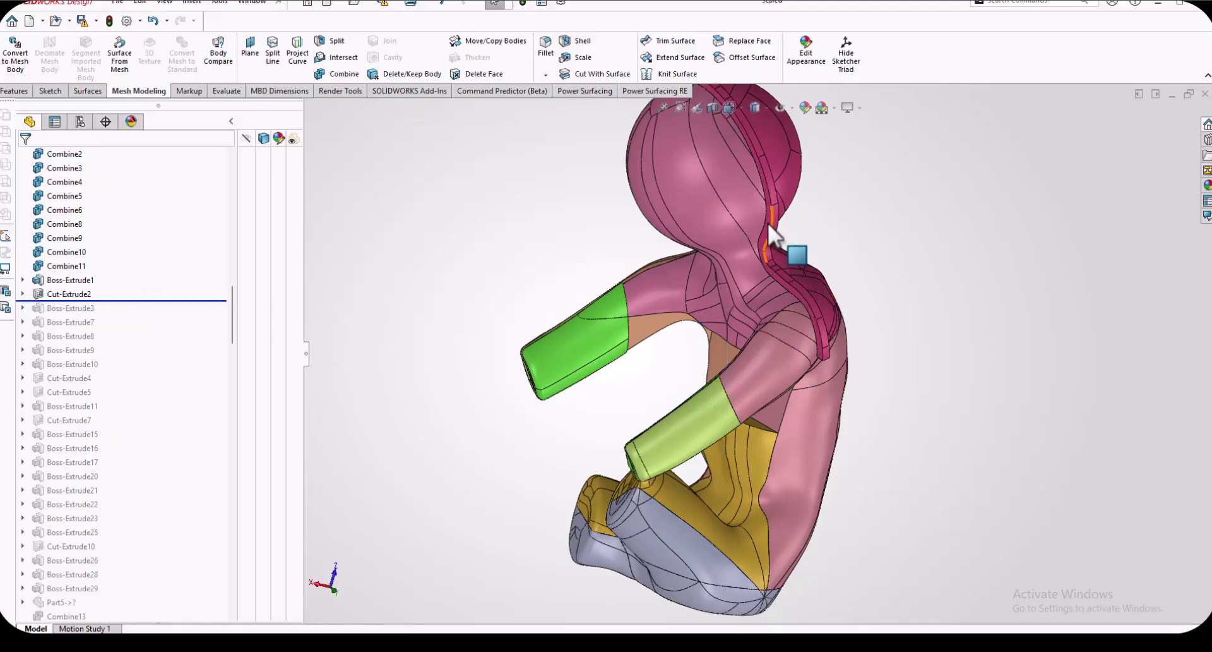
{"action": "scroll", "coordinate": [765, 183], "scroll_direction": "down", "scroll_amount": 3}
{"action": "scroll", "coordinate": [649, 218], "scroll_direction": "up", "scroll_amount": 3}
{"action": "middle_click_drag", "start_coordinate": [650, 218], "coordinate": [753, 211]}
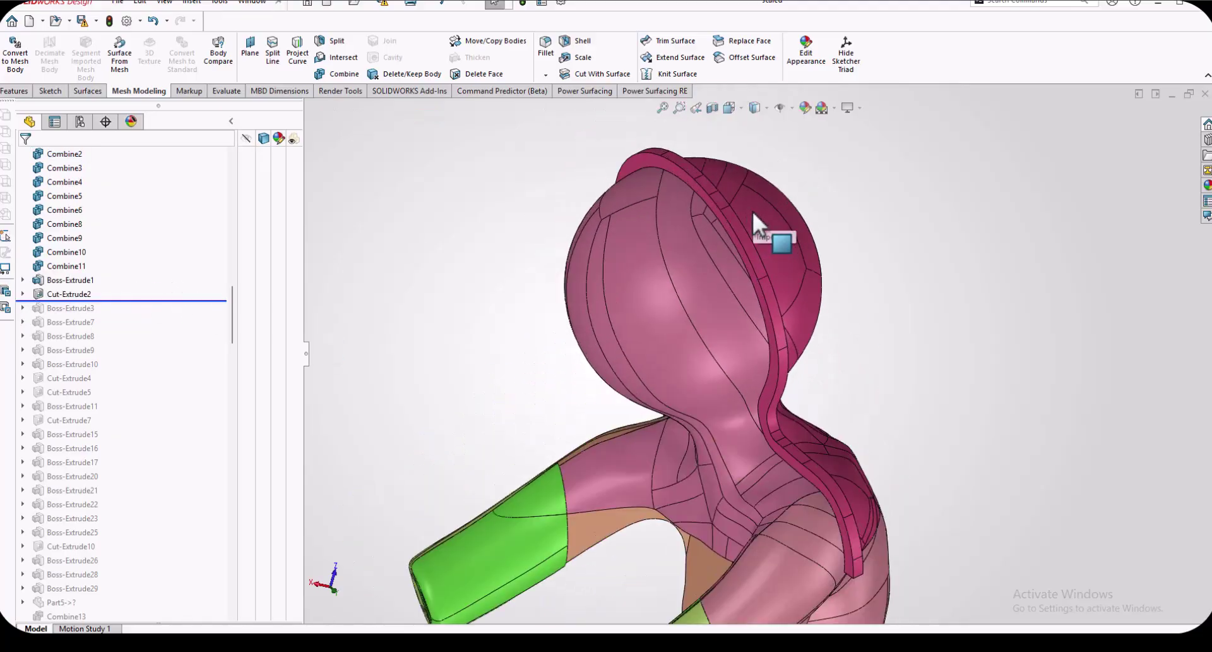
{"action": "left_click", "coordinate": [775, 243]}
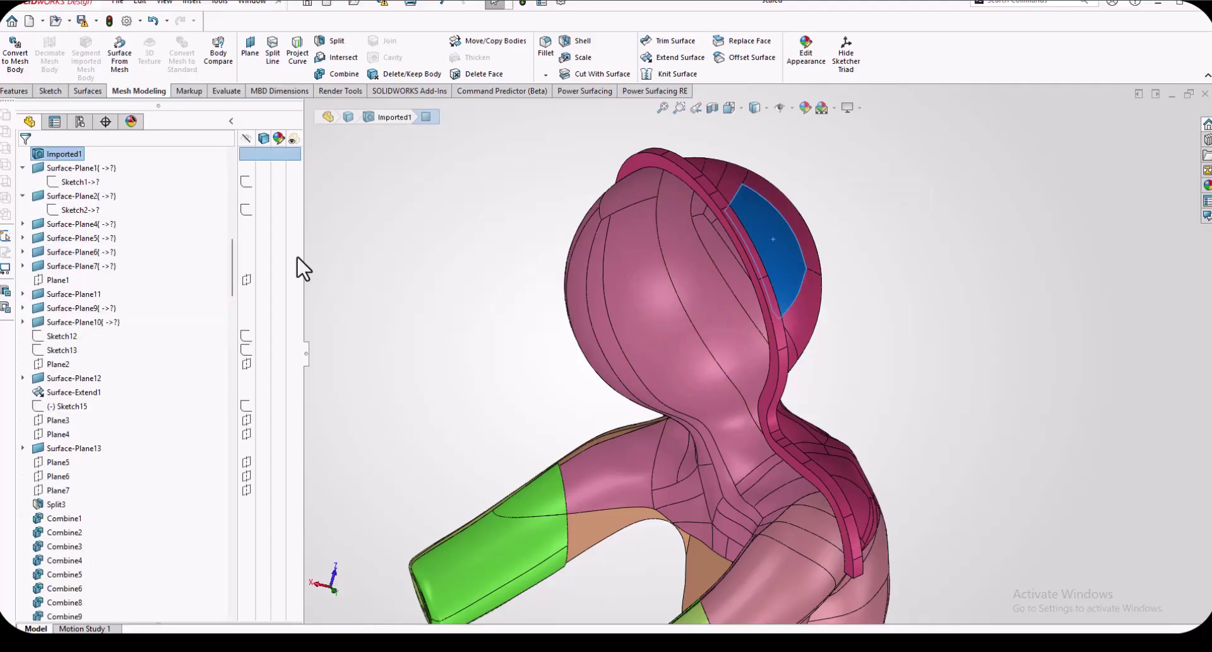
- View the rimmed rear head piece from behind and roll the history forward past Boss-Extrude10
{"action": "scroll", "coordinate": [162, 271], "scroll_direction": "up", "scroll_amount": 3}
{"action": "scroll", "coordinate": [791, 319], "scroll_direction": "down", "scroll_amount": 2}
{"action": "middle_click_drag", "start_coordinate": [791, 319], "coordinate": [966, 398]}
{"action": "middle_click_drag", "start_coordinate": [720, 434], "coordinate": [832, 258]}
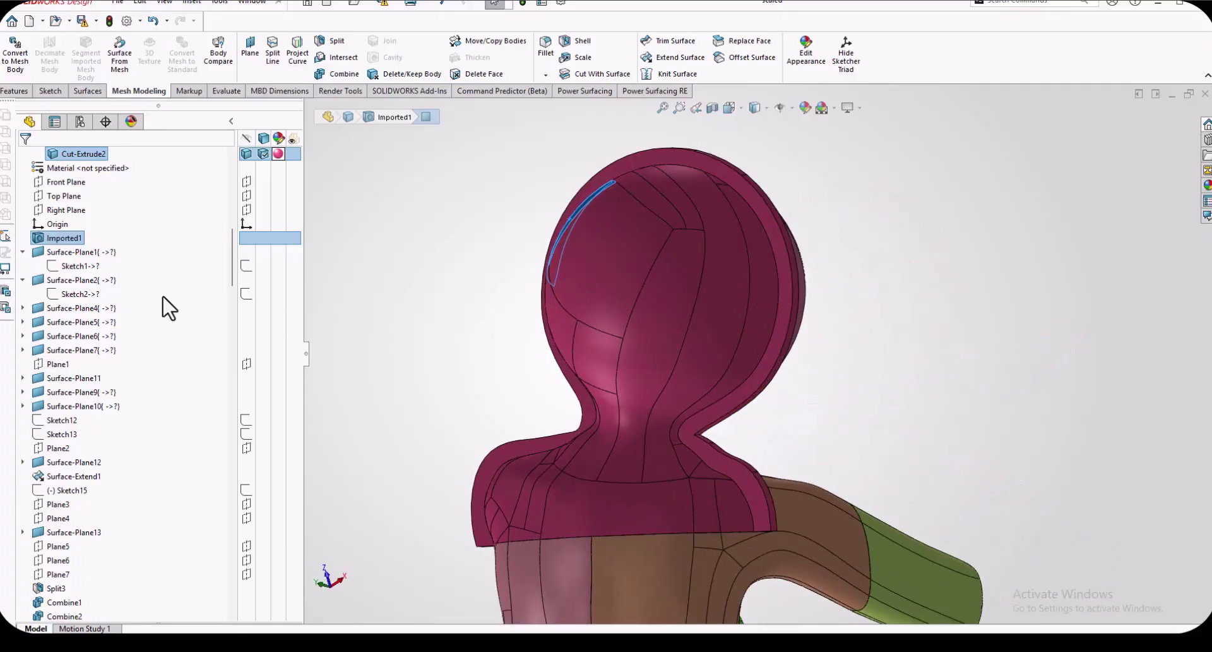
{"action": "scroll", "coordinate": [141, 360], "scroll_direction": "down", "scroll_amount": 10}
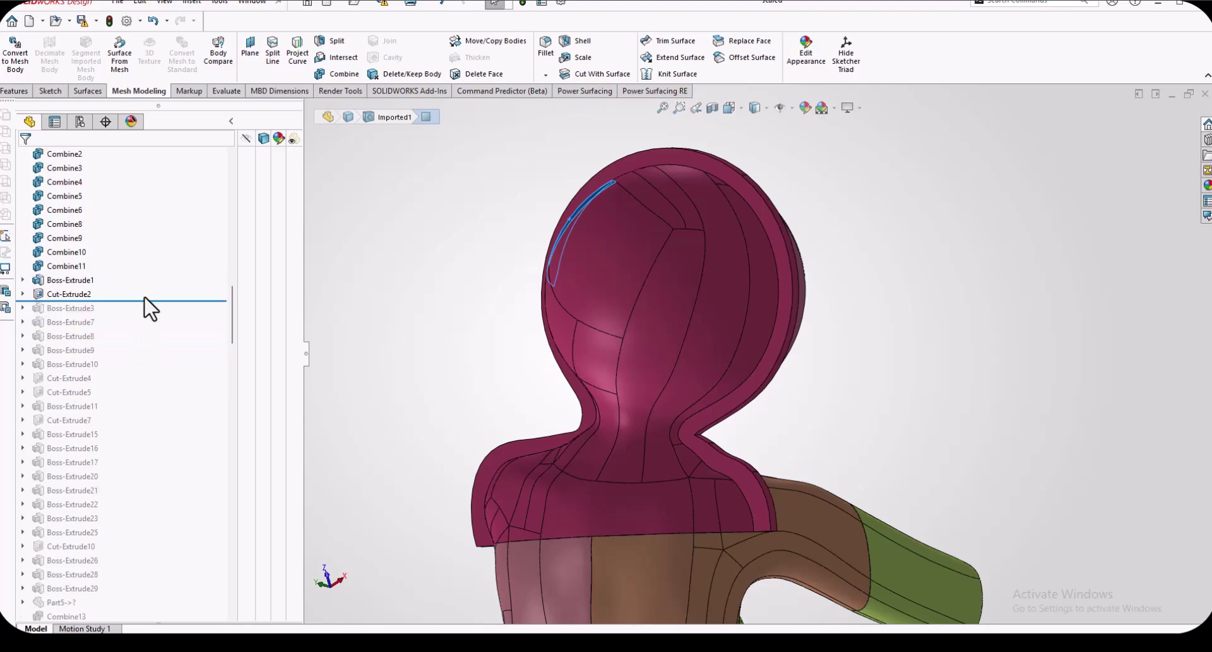
{"action": "left_click_drag", "start_coordinate": [157, 300], "coordinate": [151, 366]}
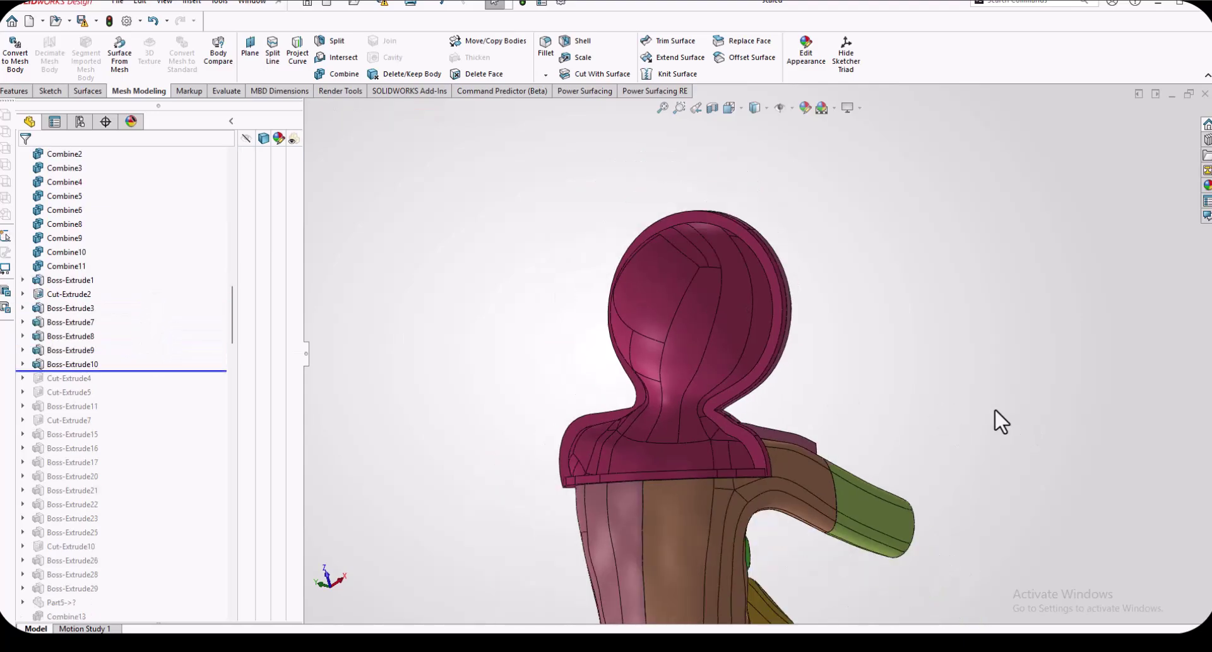
- Roll the history forward past Boss-Extrude29 and view the extruded features around the head, shoulders and arms
{"action": "middle_click_drag", "start_coordinate": [1000, 419], "coordinate": [827, 428]}
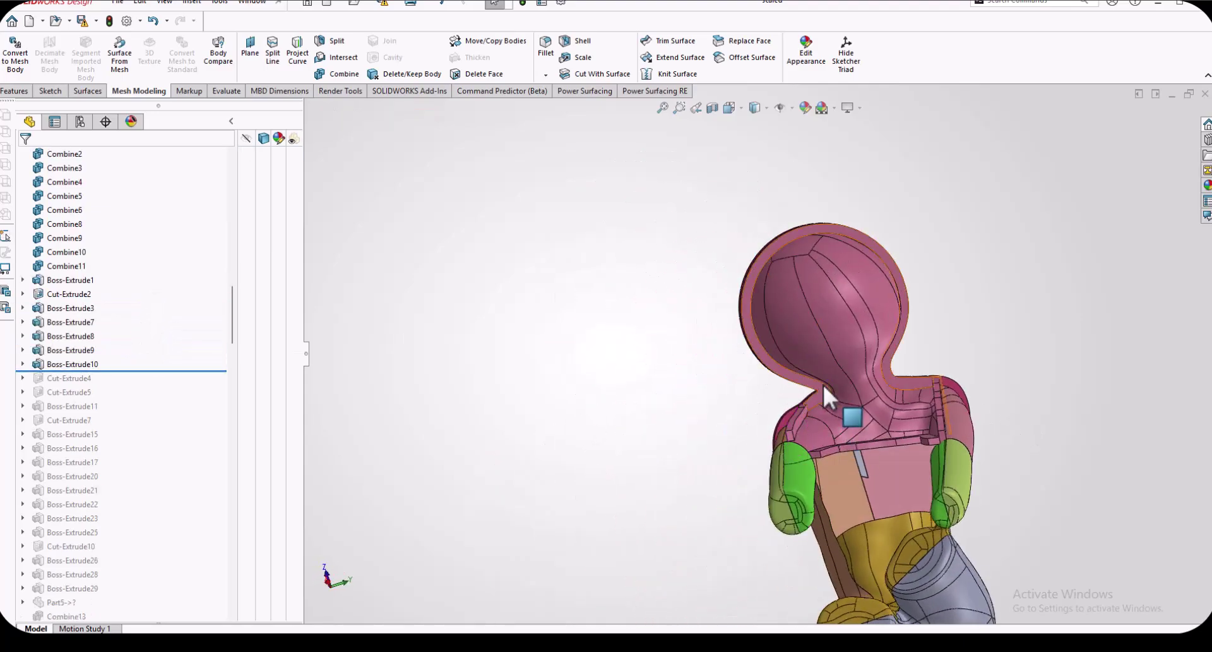
{"action": "scroll", "coordinate": [822, 379], "scroll_direction": "down", "scroll_amount": 3}
{"action": "middle_click_drag", "start_coordinate": [747, 530], "coordinate": [1021, 513]}
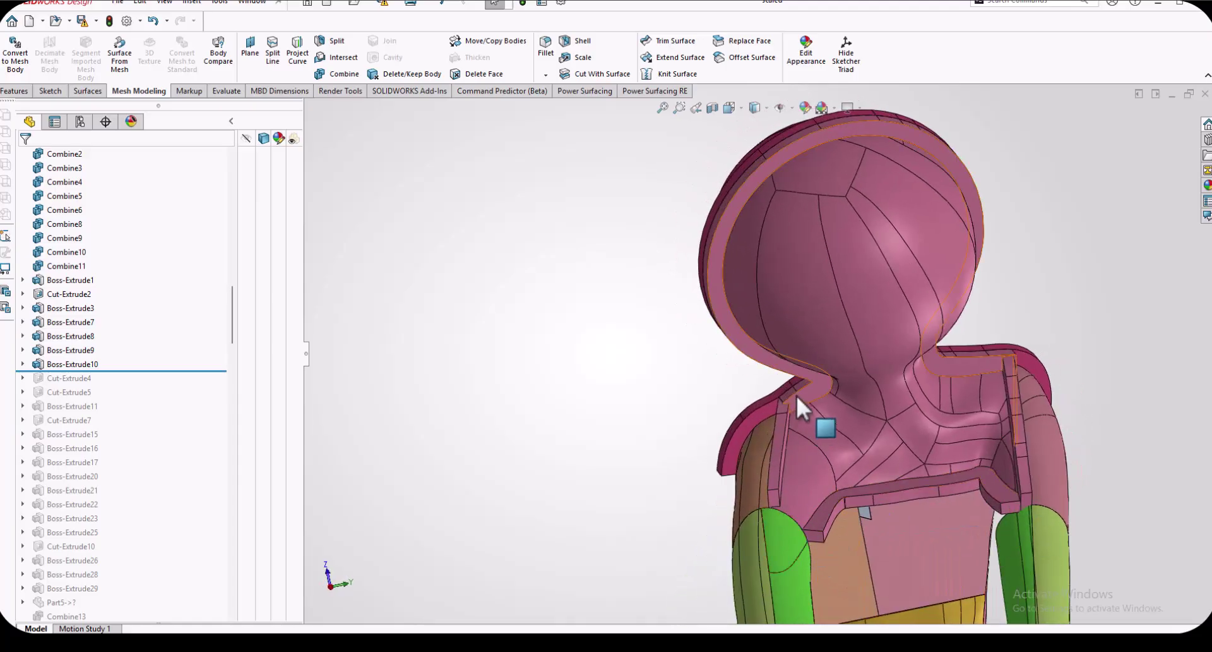
{"action": "left_click_drag", "start_coordinate": [140, 371], "coordinate": [126, 595]}
{"action": "scroll", "coordinate": [947, 542], "scroll_direction": "up", "scroll_amount": 6}
{"action": "middle_click_drag", "start_coordinate": [868, 451], "coordinate": [796, 411]}
{"action": "scroll", "coordinate": [782, 403], "scroll_direction": "down", "scroll_amount": 3}
{"action": "middle_click_drag", "start_coordinate": [859, 460], "coordinate": [374, 435]}
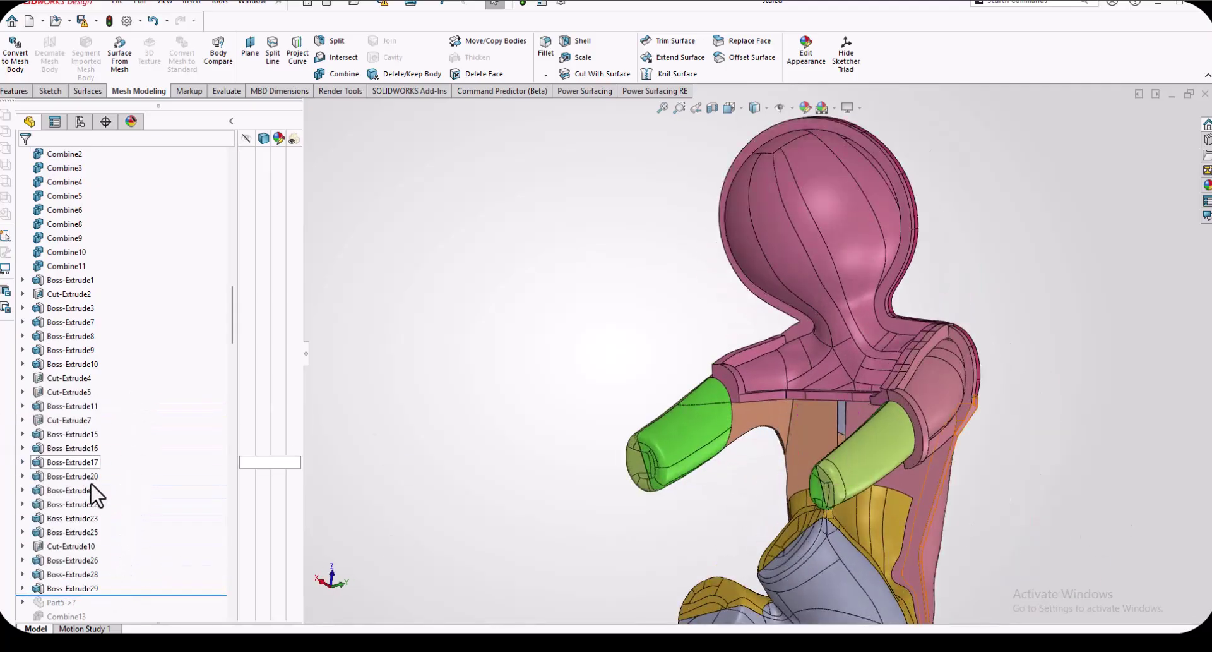
- Roll the history forward past Part5 and view the inserted patterned body inside the chest
{"action": "scroll", "coordinate": [92, 495], "scroll_direction": "down", "scroll_amount": 8}
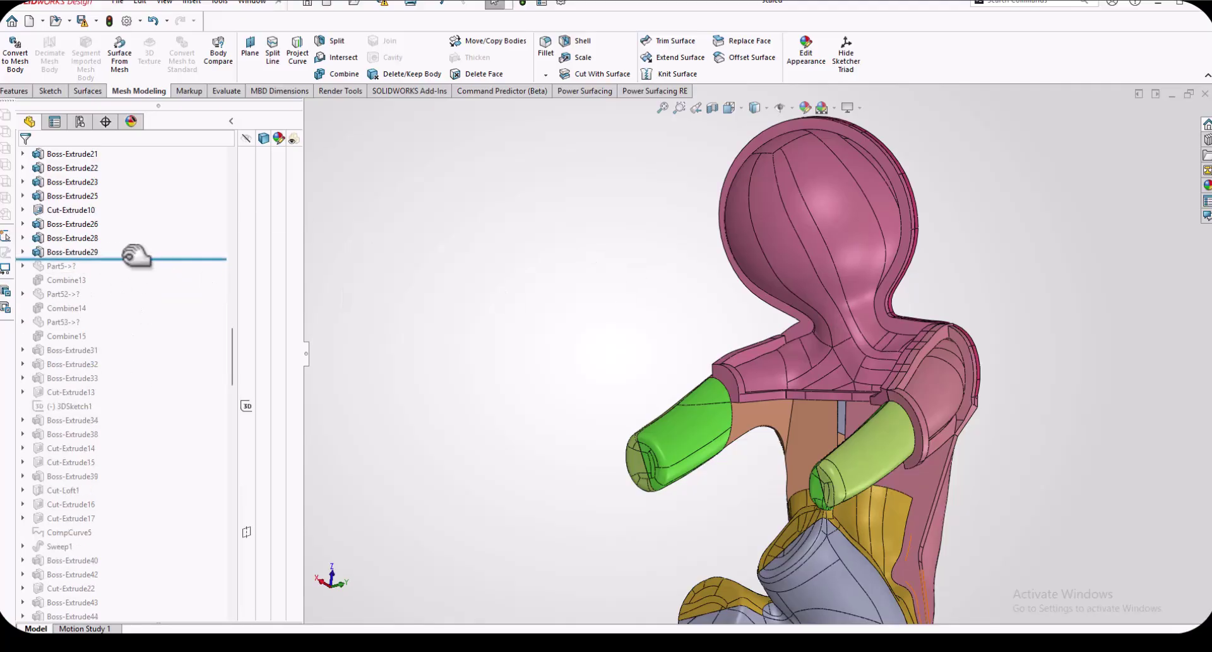
{"action": "left_click_drag", "start_coordinate": [135, 256], "coordinate": [132, 268]}
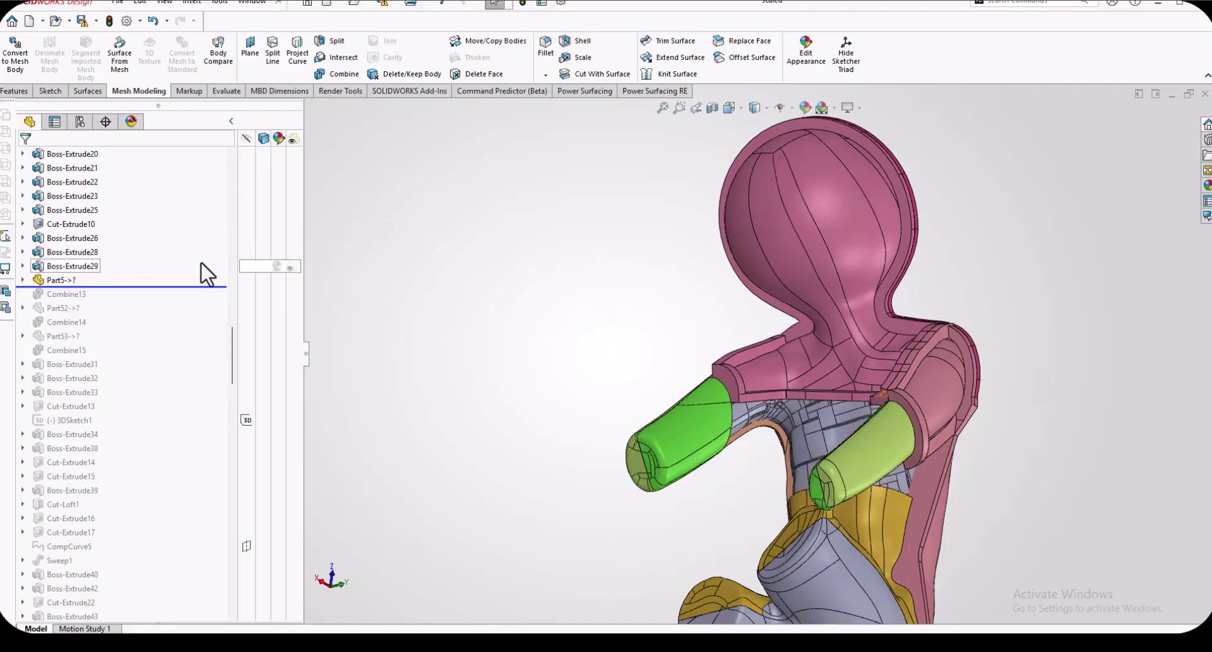
{"action": "left_click", "coordinate": [54, 280]}
{"action": "mouse_move", "coordinate": [934, 379]}
{"action": "middle_mouse_down"}
{"action": "mouse_move", "coordinate": [968, 262]}
{"action": "mouse_move", "coordinate": [920, 330]}
{"action": "mouse_move", "coordinate": [919, 419]}
{"action": "middle_mouse_up"}
{"action": "left_click", "coordinate": [1010, 308]}
{"action": "scroll", "coordinate": [822, 446], "scroll_direction": "down", "scroll_amount": 3}
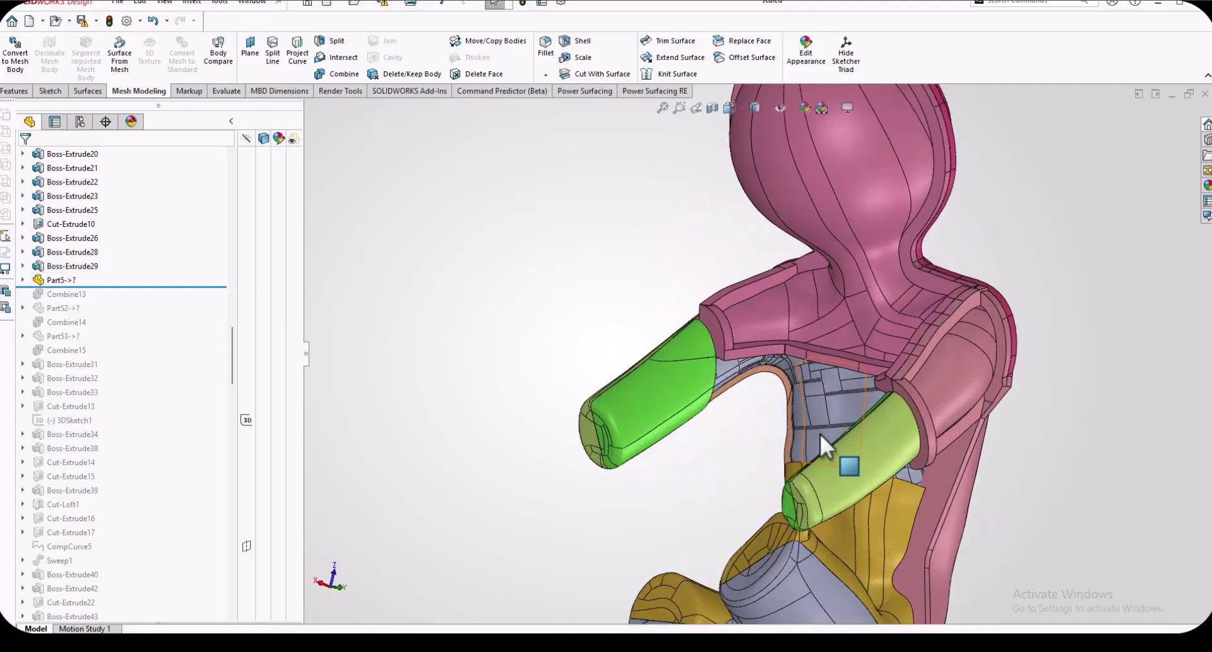
- Select a face in the chest area and examine the patterned body between the arms and head piece
{"action": "middle_click_drag", "start_coordinate": [825, 412], "coordinate": [894, 308]}
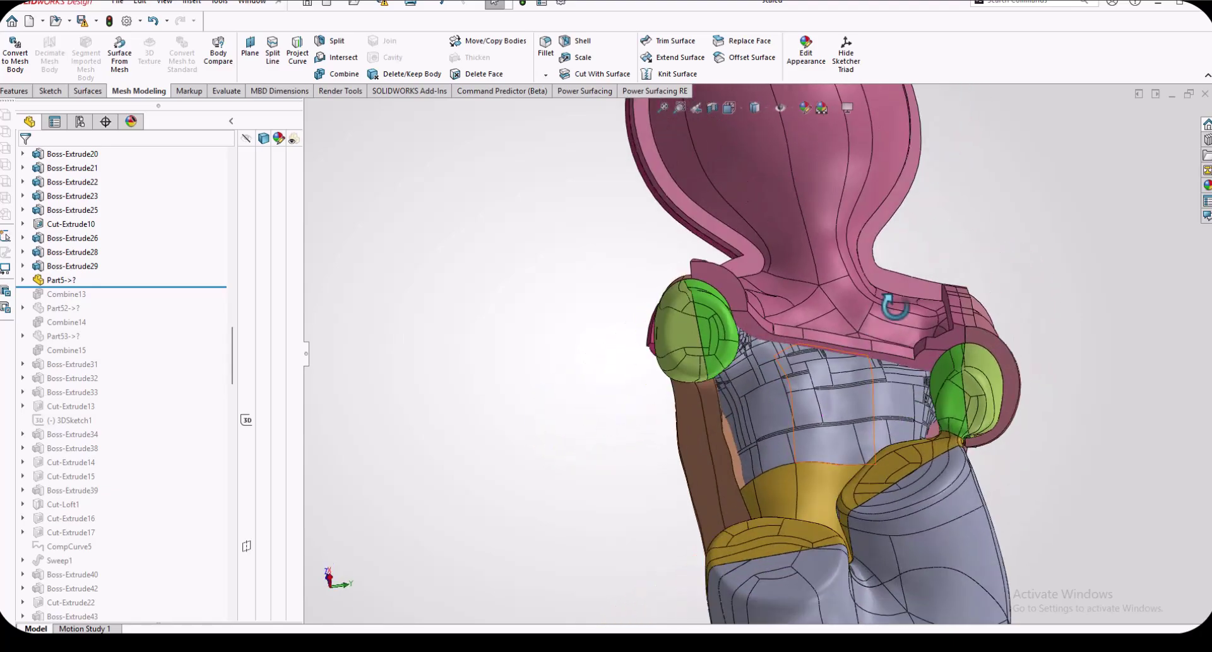
{"action": "left_click", "coordinate": [848, 409]}
{"action": "middle_click_drag", "start_coordinate": [577, 465], "coordinate": [566, 500]}
{"action": "scroll", "coordinate": [701, 492], "scroll_direction": "down", "scroll_amount": 4}
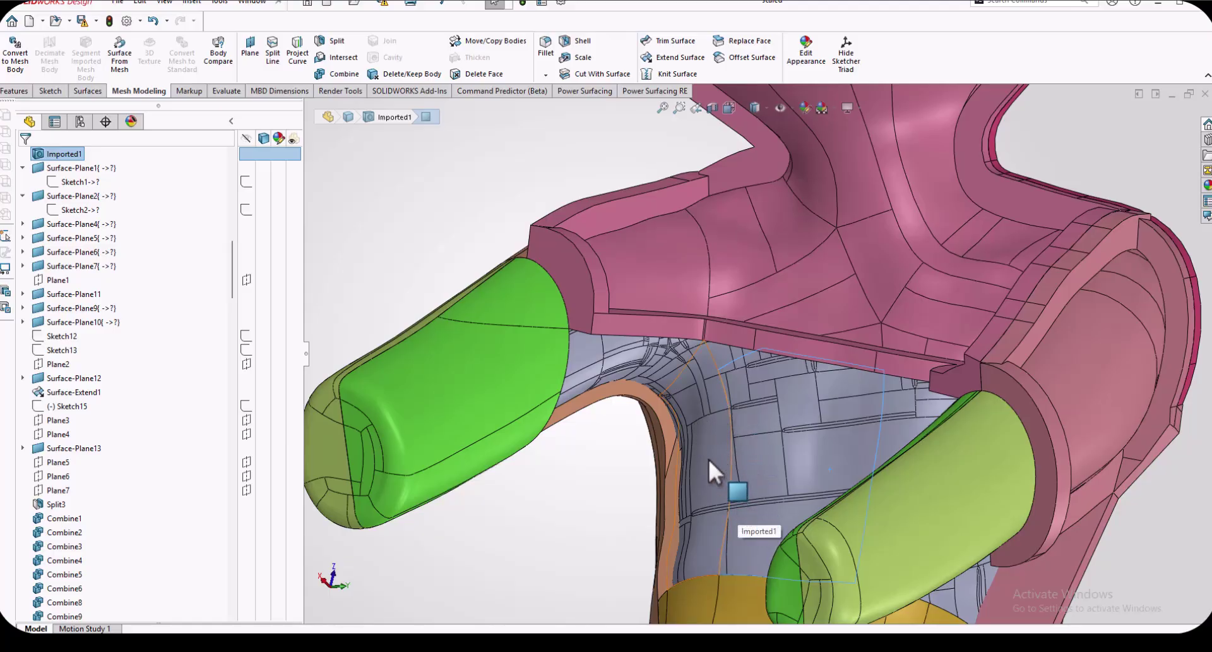
{"action": "middle_click_drag", "start_coordinate": [753, 428], "coordinate": [828, 293]}
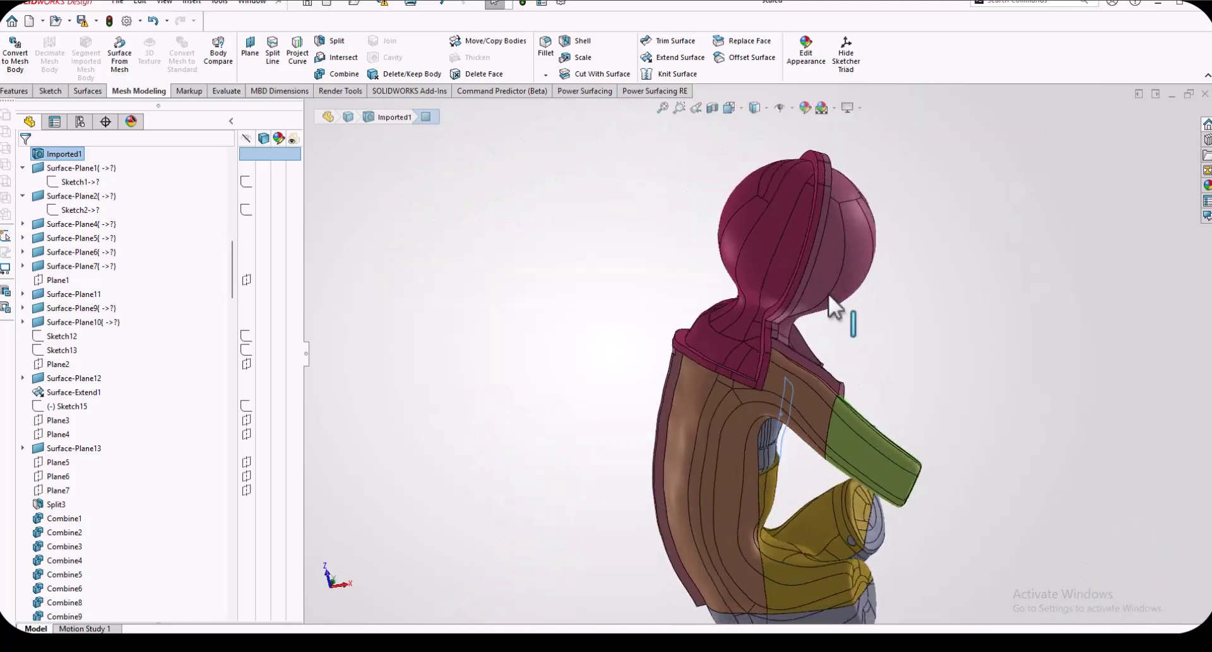
- Isolate the rear head piece, inspect its flat inner side, and exit the isolated view
{"action": "right_click", "coordinate": [770, 229]}
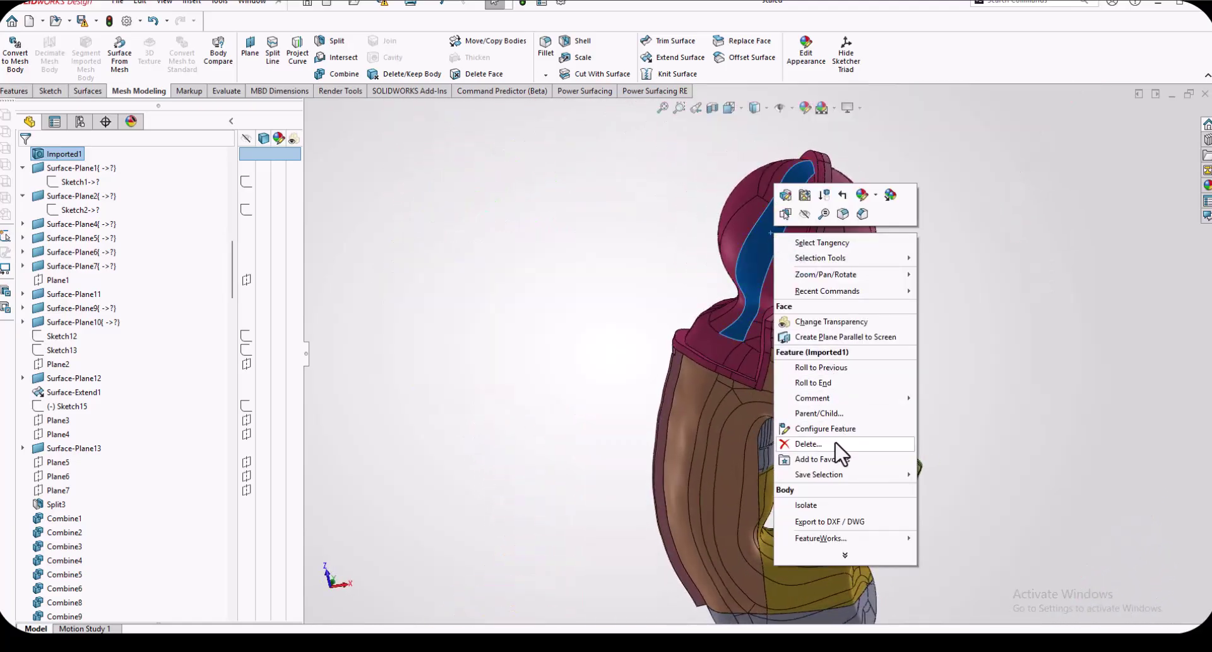
{"action": "left_click", "coordinate": [802, 506]}
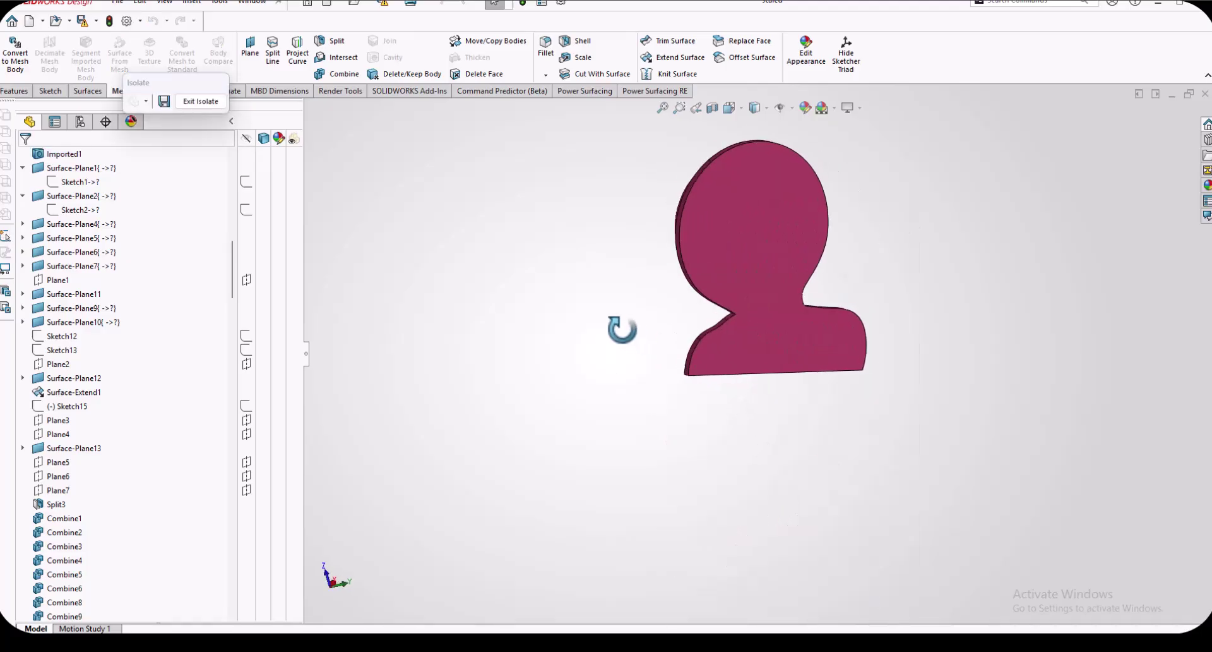
{"action": "middle_click_drag", "start_coordinate": [725, 233], "coordinate": [726, 372]}
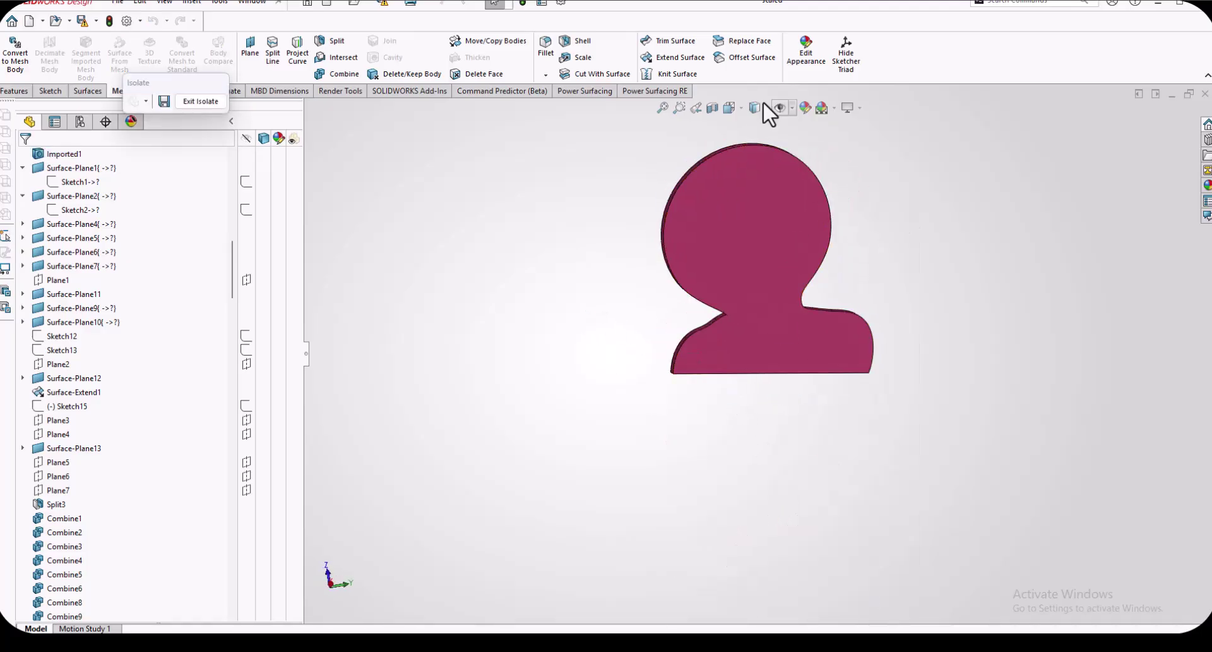
{"action": "left_click", "coordinate": [199, 100]}
- View the figure from the side and roll the history forward past Combine13
{"action": "middle_click_drag", "start_coordinate": [898, 400], "coordinate": [770, 441]}
{"action": "middle_click_drag", "start_coordinate": [748, 366], "coordinate": [909, 411]}
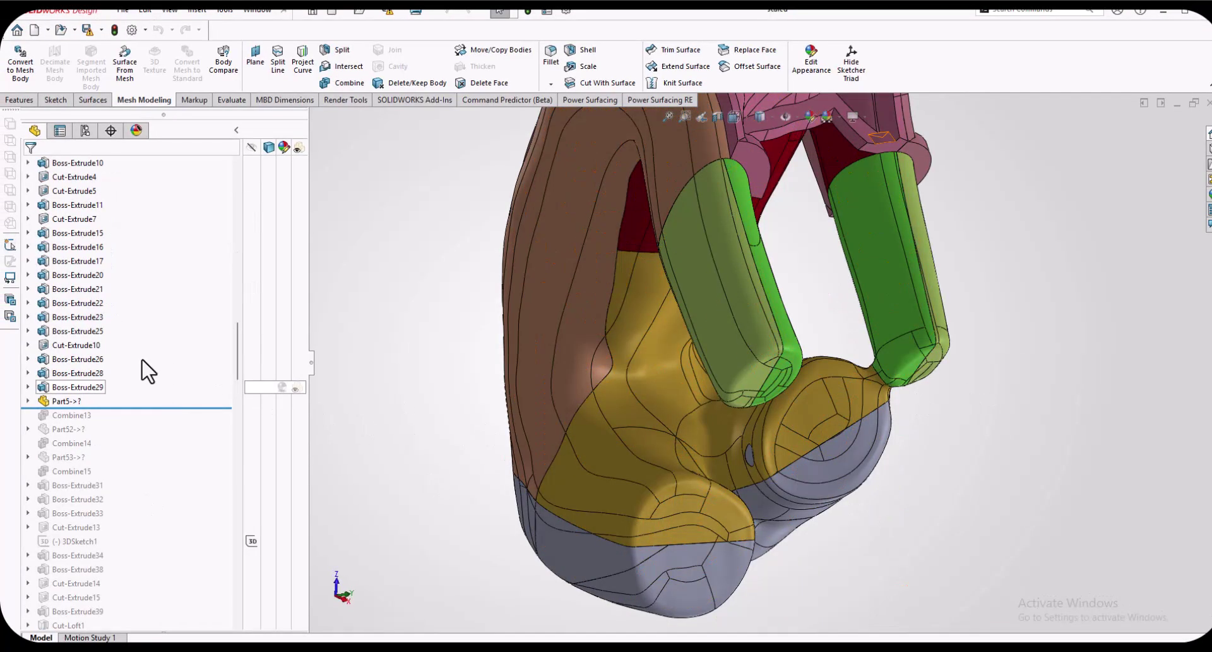
{"action": "scroll", "coordinate": [765, 341], "scroll_direction": "up", "scroll_amount": 5}
{"action": "scroll", "coordinate": [794, 230], "scroll_direction": "down", "scroll_amount": 5}
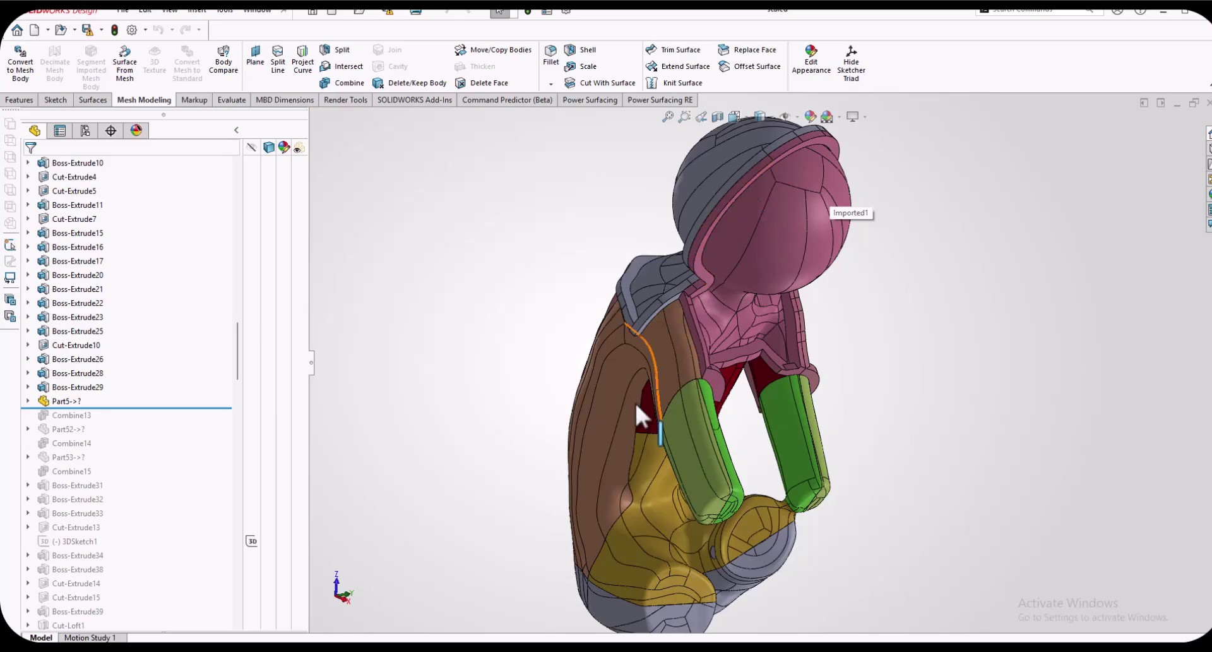
{"action": "left_click_drag", "start_coordinate": [147, 406], "coordinate": [144, 418]}
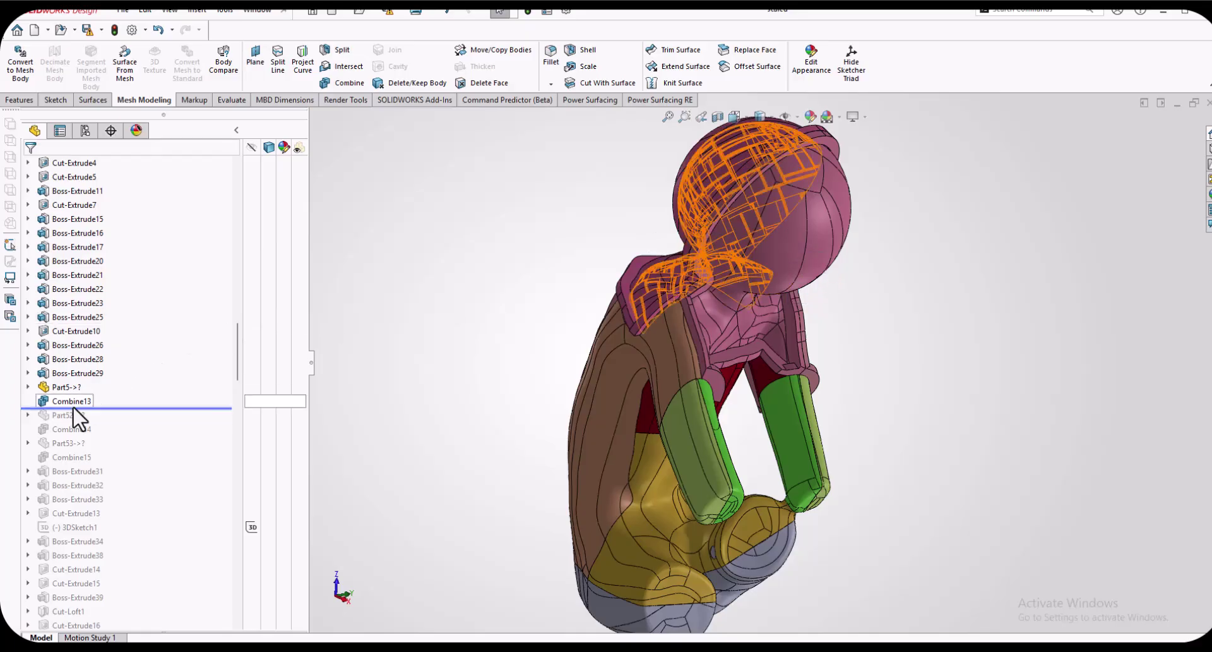
- Isolate the rear head piece again, inspect its hollowed interior and rim, and exit the isolated view
{"action": "left_click", "coordinate": [726, 169]}
{"action": "right_click", "coordinate": [726, 169]}
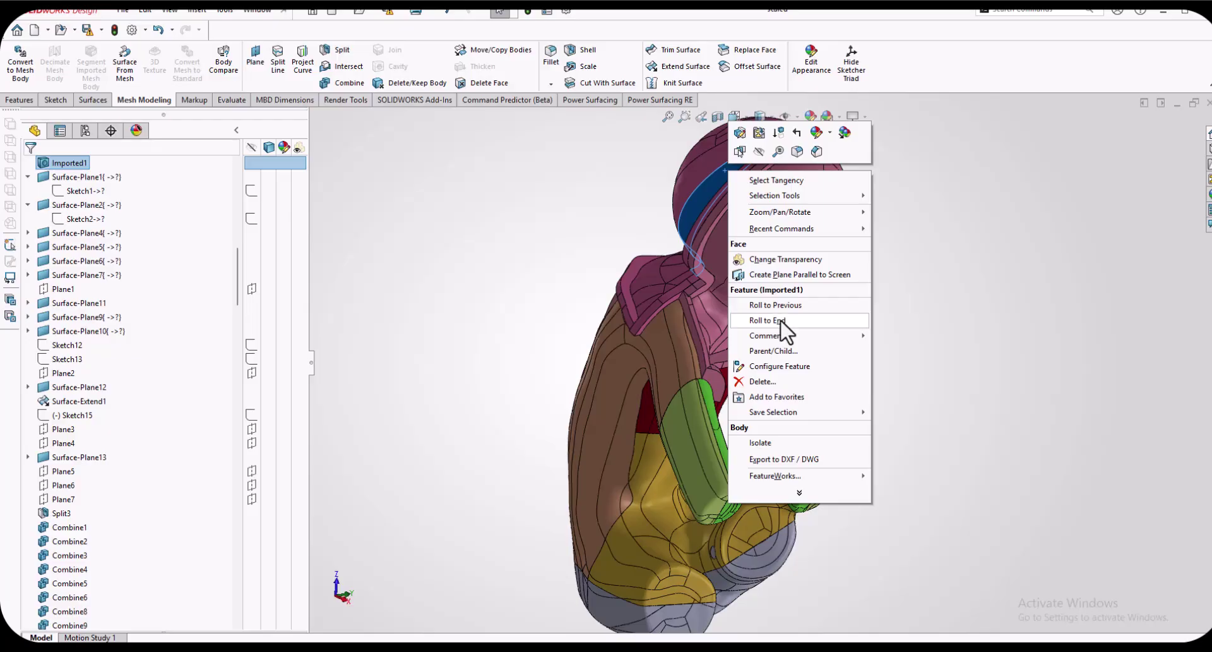
{"action": "left_click", "coordinate": [776, 443]}
{"action": "middle_click_drag", "start_coordinate": [720, 316], "coordinate": [793, 263]}
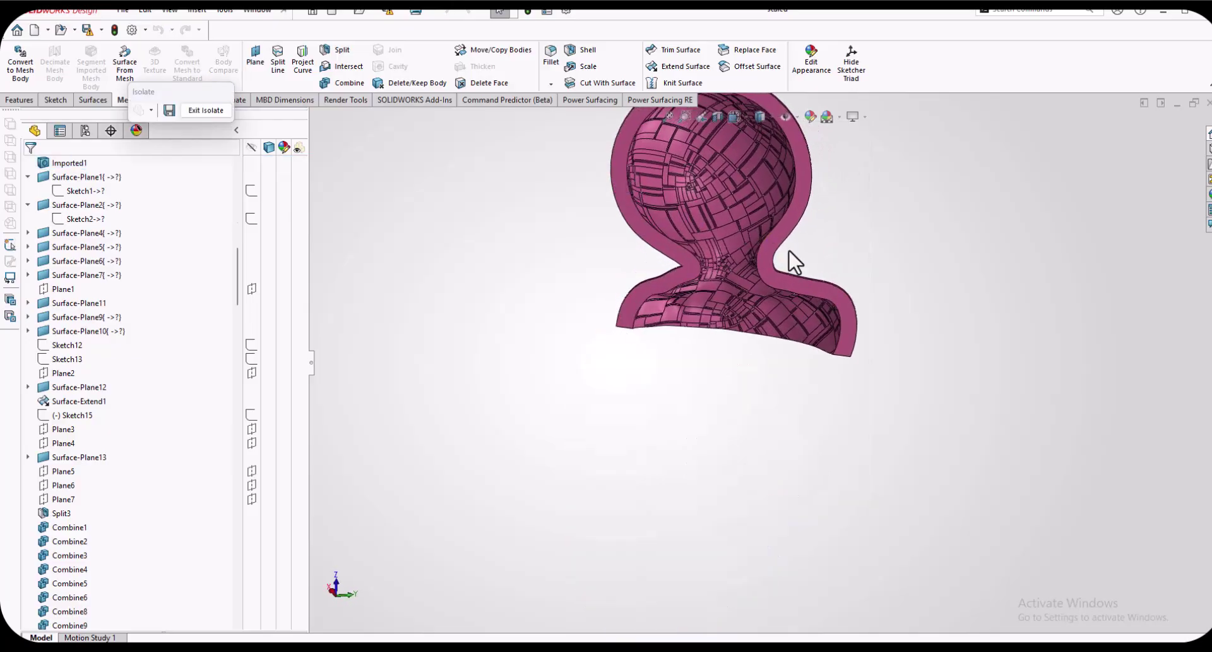
{"action": "middle_click_drag", "start_coordinate": [756, 196], "coordinate": [726, 387]}
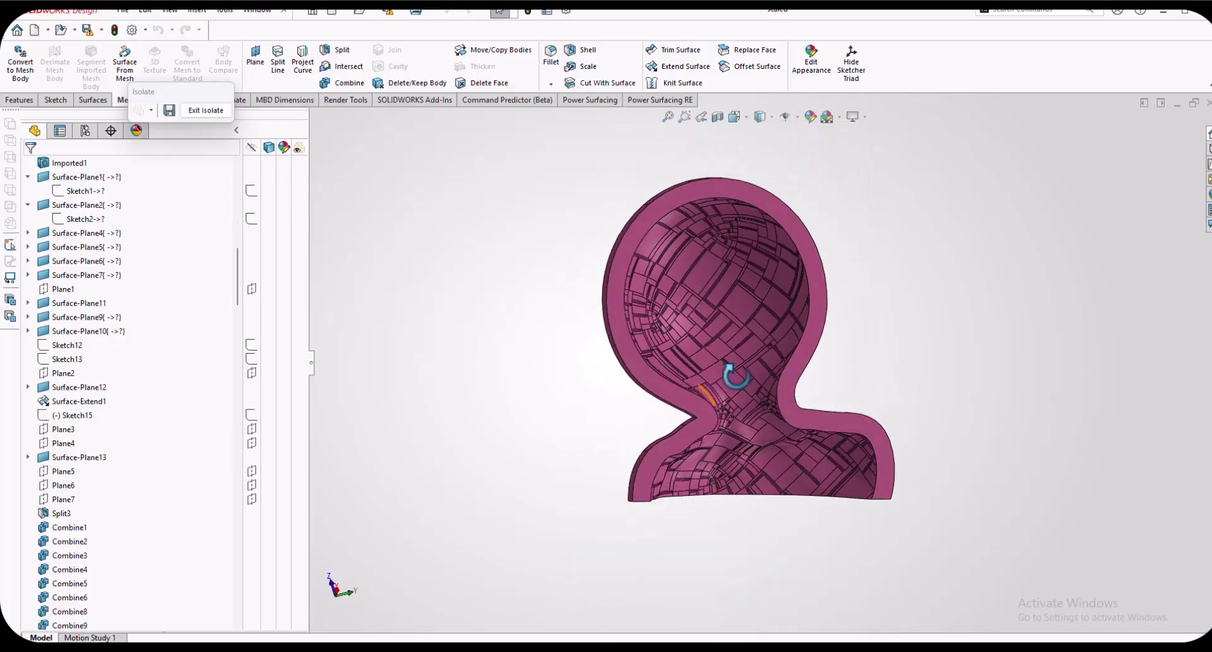
{"action": "left_click", "coordinate": [206, 110]}
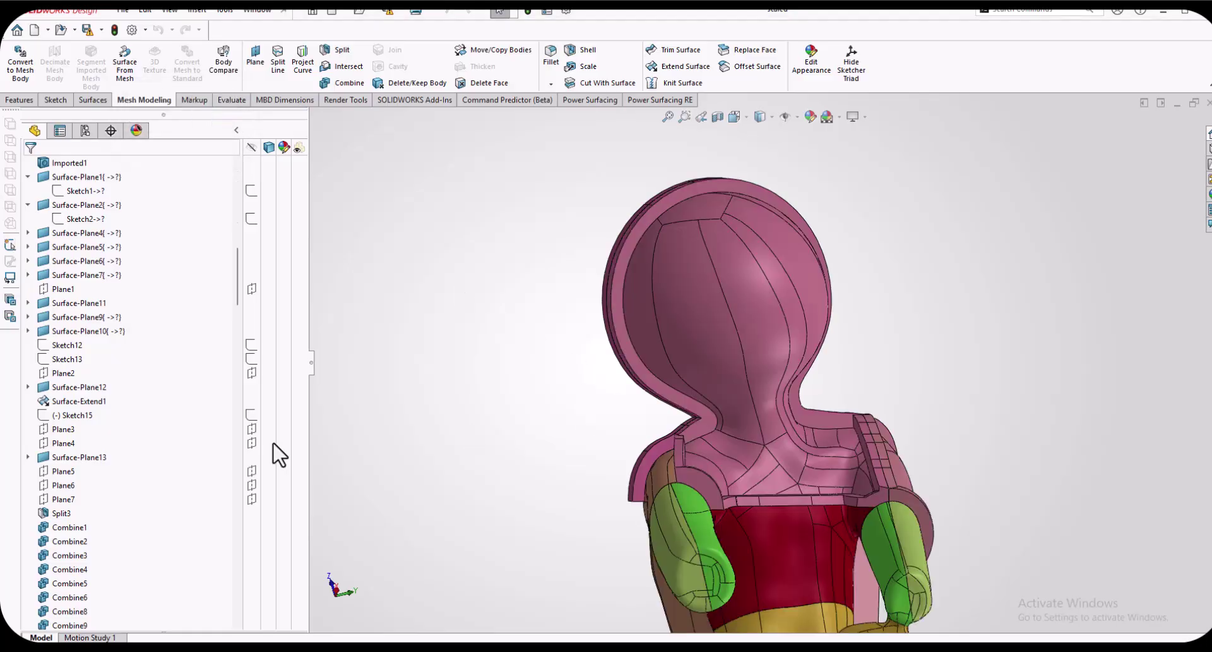
- Roll the history forward from Combine13 past Boss-Extrude34 and view the hollowed head and torso from the front
{"action": "scroll", "coordinate": [108, 468], "scroll_direction": "down", "scroll_amount": 15}
{"action": "scroll", "coordinate": [125, 470], "scroll_direction": "down", "scroll_amount": 3}
{"action": "scroll", "coordinate": [968, 482], "scroll_direction": "up", "scroll_amount": 3}
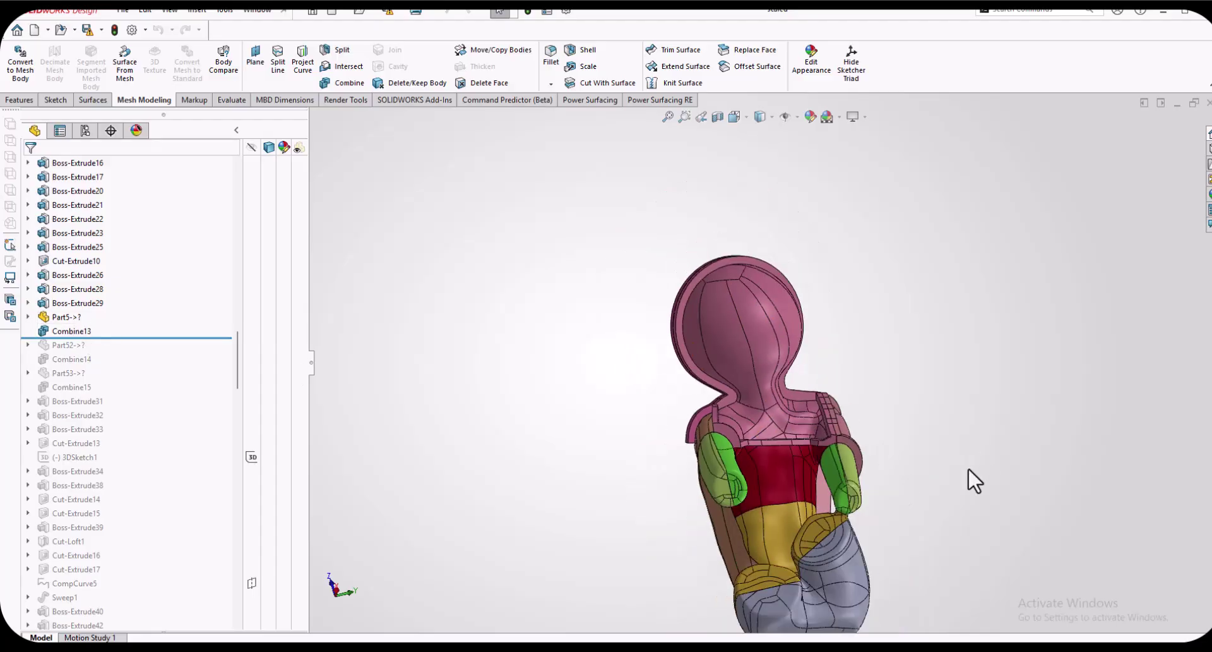
{"action": "middle_click_drag", "start_coordinate": [968, 482], "coordinate": [804, 480]}
{"action": "scroll", "coordinate": [805, 480], "scroll_direction": "down", "scroll_amount": 2}
{"action": "scroll", "coordinate": [804, 480], "scroll_direction": "down", "scroll_amount": 2}
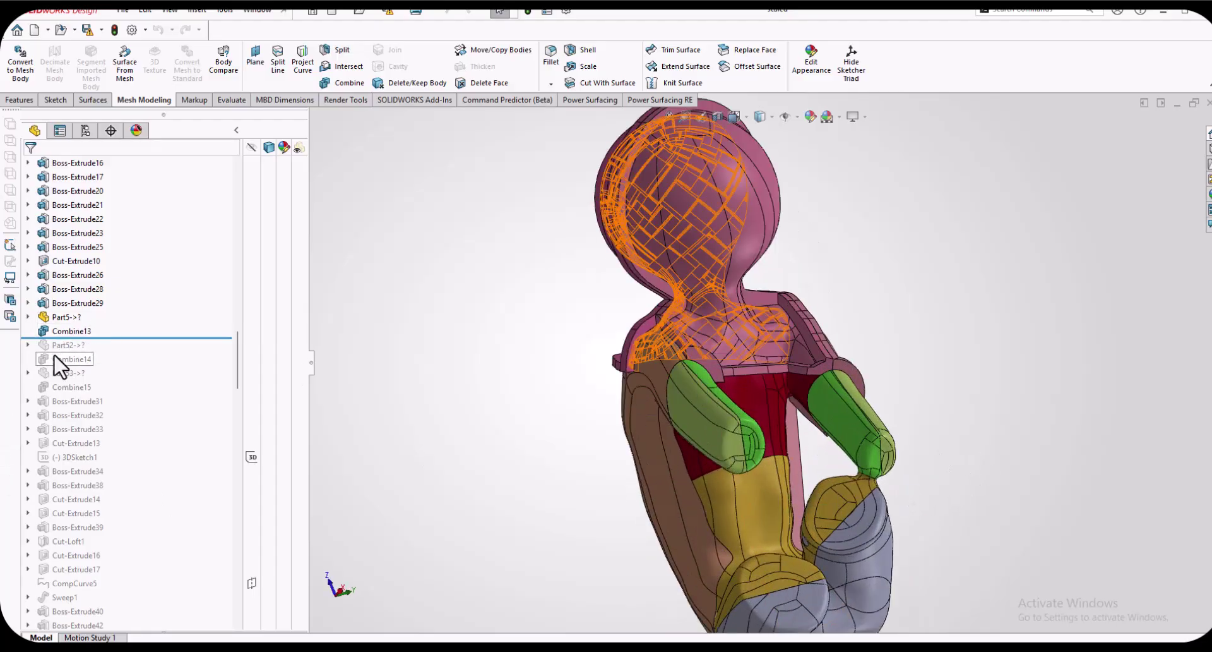
{"action": "left_click_drag", "start_coordinate": [127, 338], "coordinate": [91, 480]}
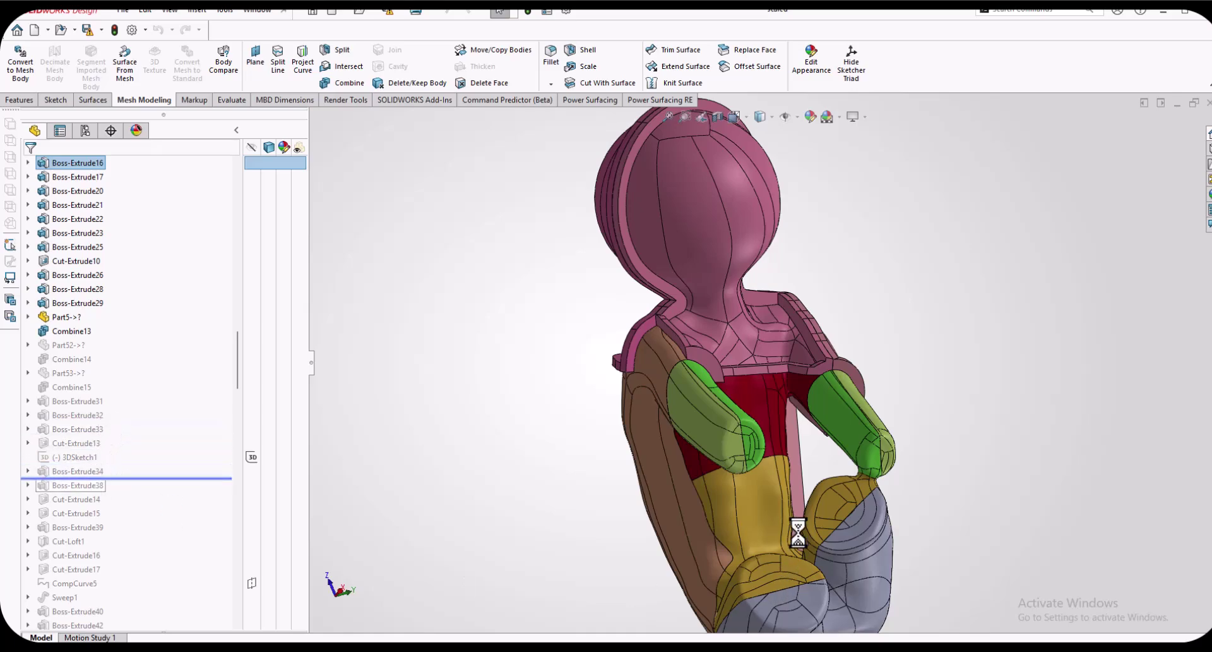
{"action": "middle_click_drag", "start_coordinate": [738, 357], "coordinate": [631, 453]}
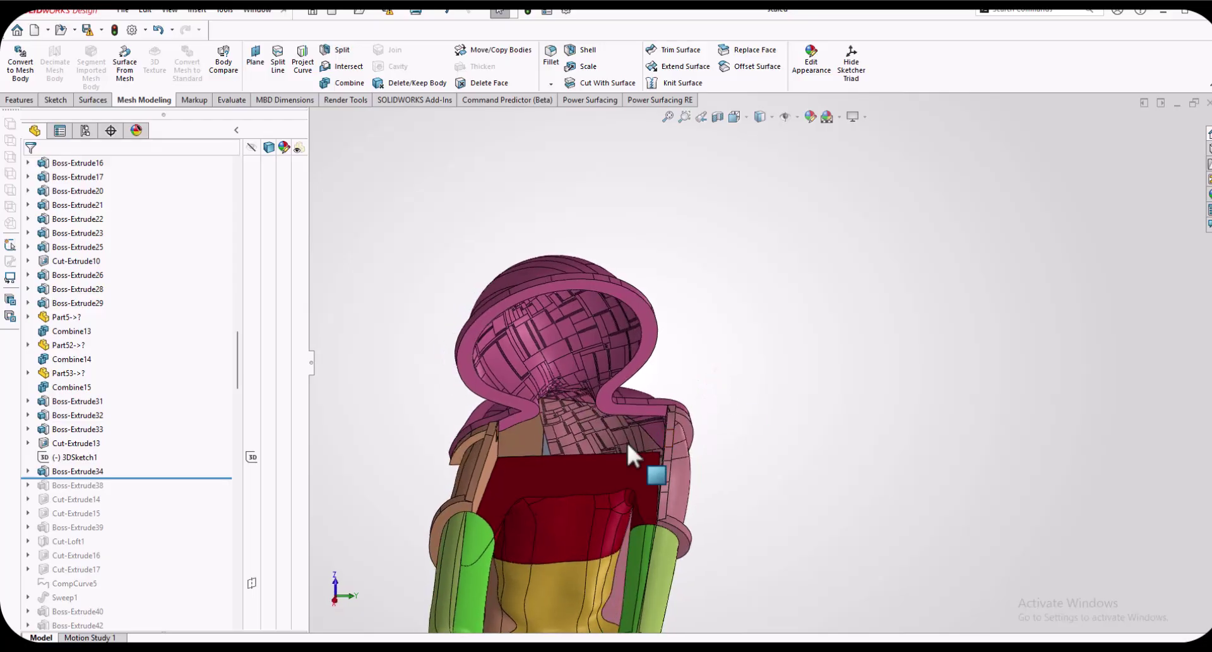
- Roll the history forward past CompCurve5 and view the rear head piece above the red chest piece
{"action": "left_click_drag", "start_coordinate": [146, 478], "coordinate": [98, 587]}
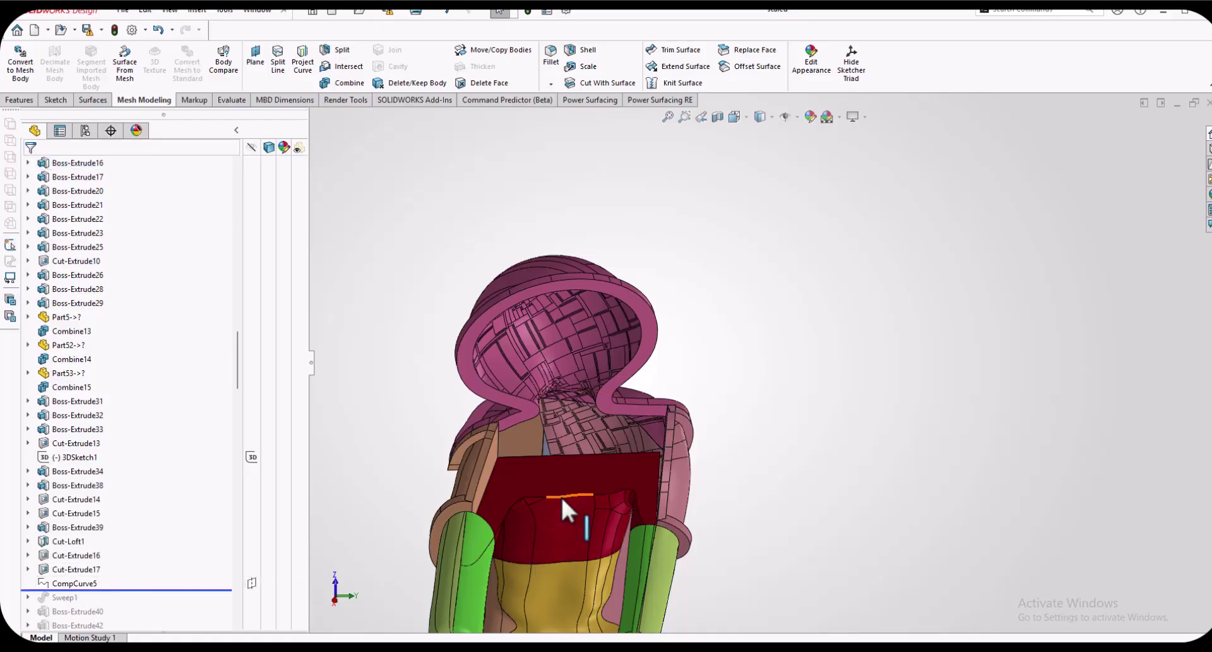
{"action": "middle_click_drag", "start_coordinate": [568, 507], "coordinate": [530, 411]}
{"action": "scroll", "coordinate": [530, 417], "scroll_direction": "down", "scroll_amount": 2}
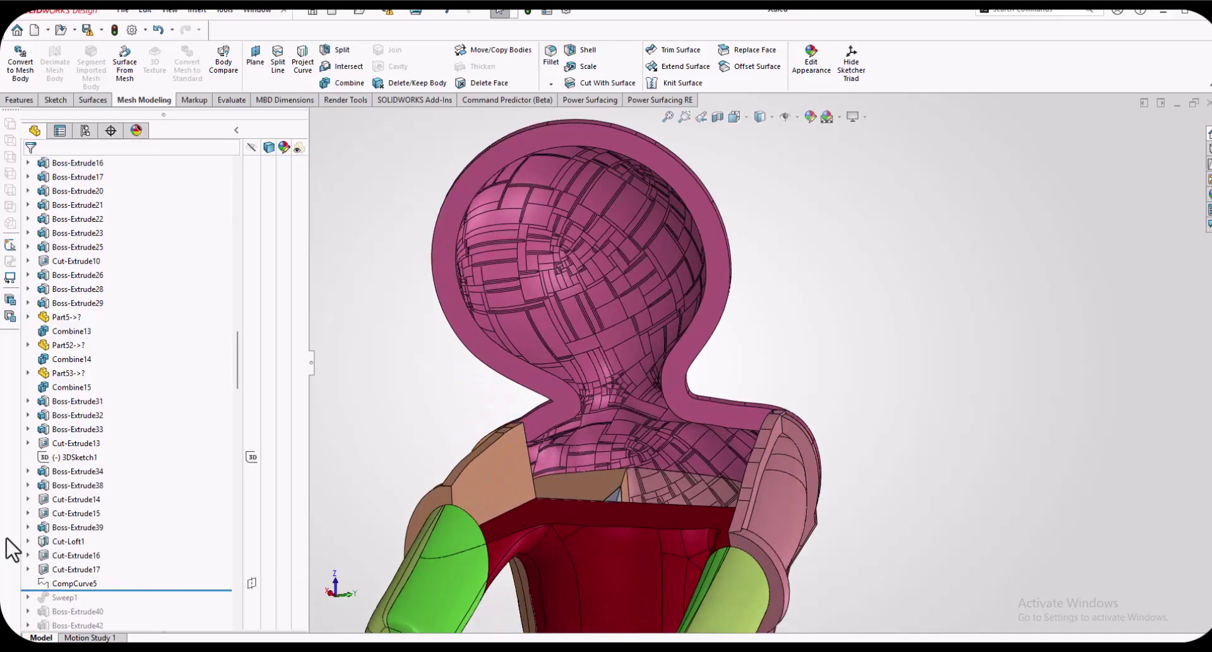
- Select Cut-Loft1 and examine its location, including a small face at the corner beneath the shoulder rim
{"action": "left_click", "coordinate": [63, 542]}
{"action": "scroll", "coordinate": [619, 482], "scroll_direction": "down", "scroll_amount": 4}
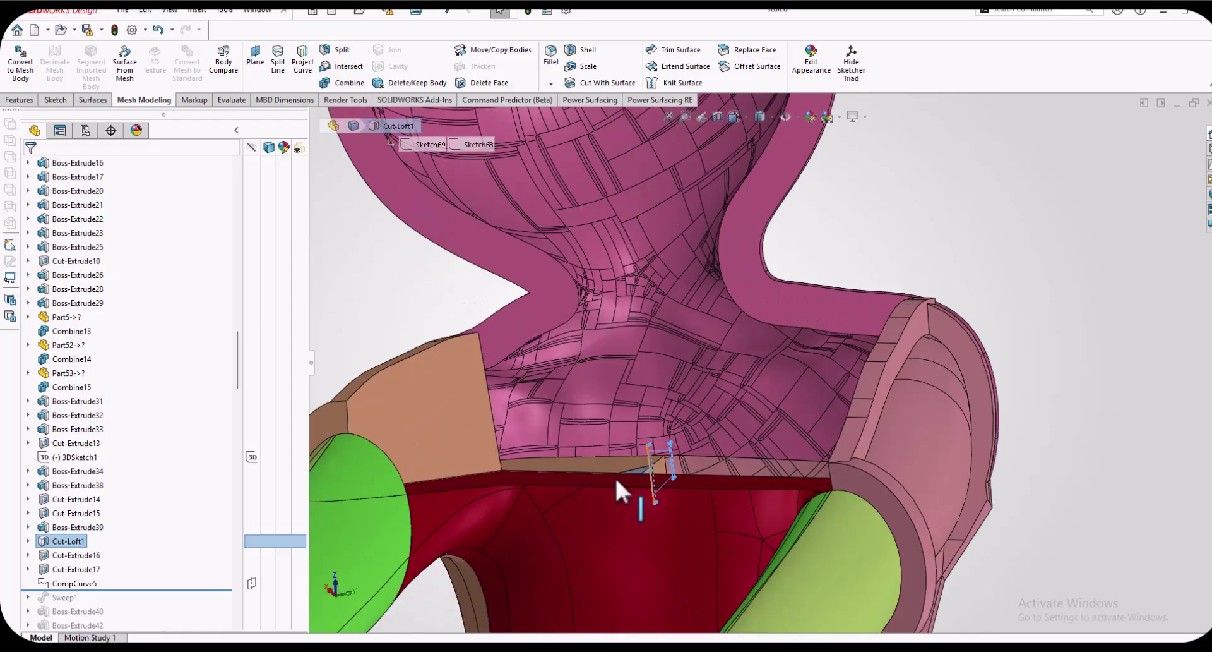
{"action": "mouse_move", "coordinate": [619, 495]}
{"action": "middle_mouse_down"}
{"action": "mouse_move", "coordinate": [844, 496]}
{"action": "mouse_move", "coordinate": [589, 463]}
{"action": "mouse_move", "coordinate": [556, 404]}
{"action": "mouse_move", "coordinate": [617, 343]}
{"action": "mouse_move", "coordinate": [516, 440]}
{"action": "mouse_move", "coordinate": [430, 476]}
{"action": "mouse_move", "coordinate": [601, 416]}
{"action": "mouse_move", "coordinate": [576, 482]}
{"action": "mouse_move", "coordinate": [528, 420]}
{"action": "mouse_move", "coordinate": [487, 477]}
{"action": "middle_mouse_up"}
{"action": "scroll", "coordinate": [527, 419], "scroll_direction": "down", "scroll_amount": 3}
{"action": "left_click", "coordinate": [547, 430]}
{"action": "middle_click_drag", "start_coordinate": [541, 423], "coordinate": [563, 445]}
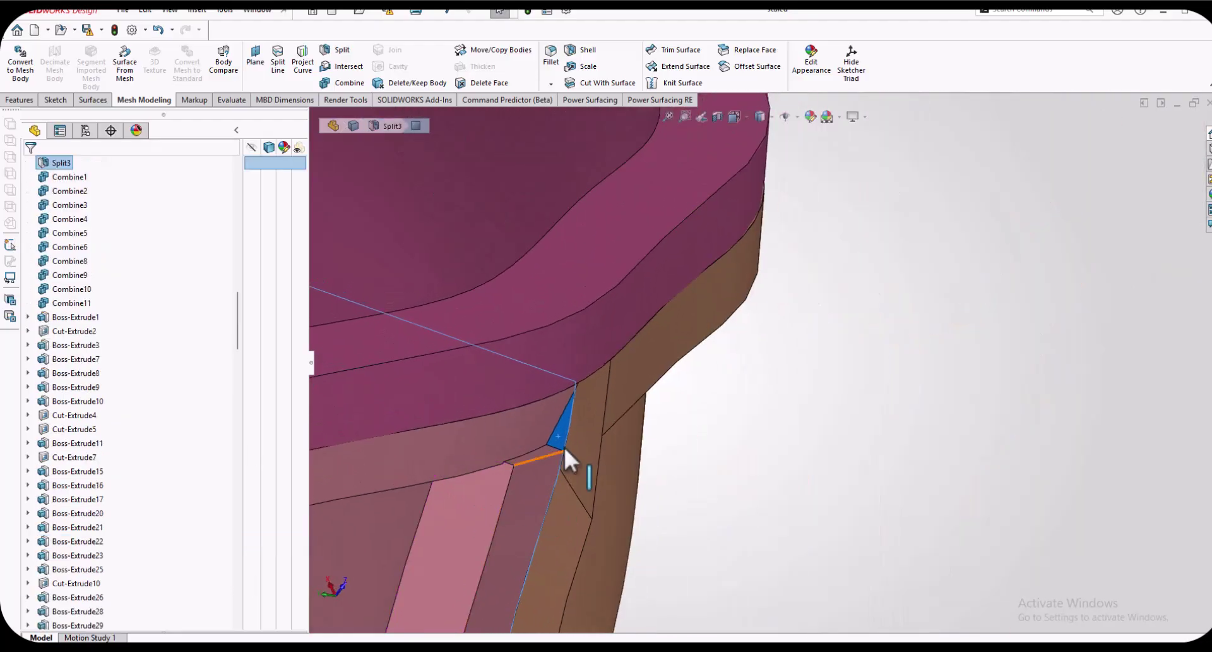
- Roll the history forward past Boss-Extrude45 and Boss-Extrude53, viewing the rim joint below the rear head piece
{"action": "scroll", "coordinate": [170, 497], "scroll_direction": "down", "scroll_amount": 10}
{"action": "left_click_drag", "start_coordinate": [123, 606], "coordinate": [141, 589]}
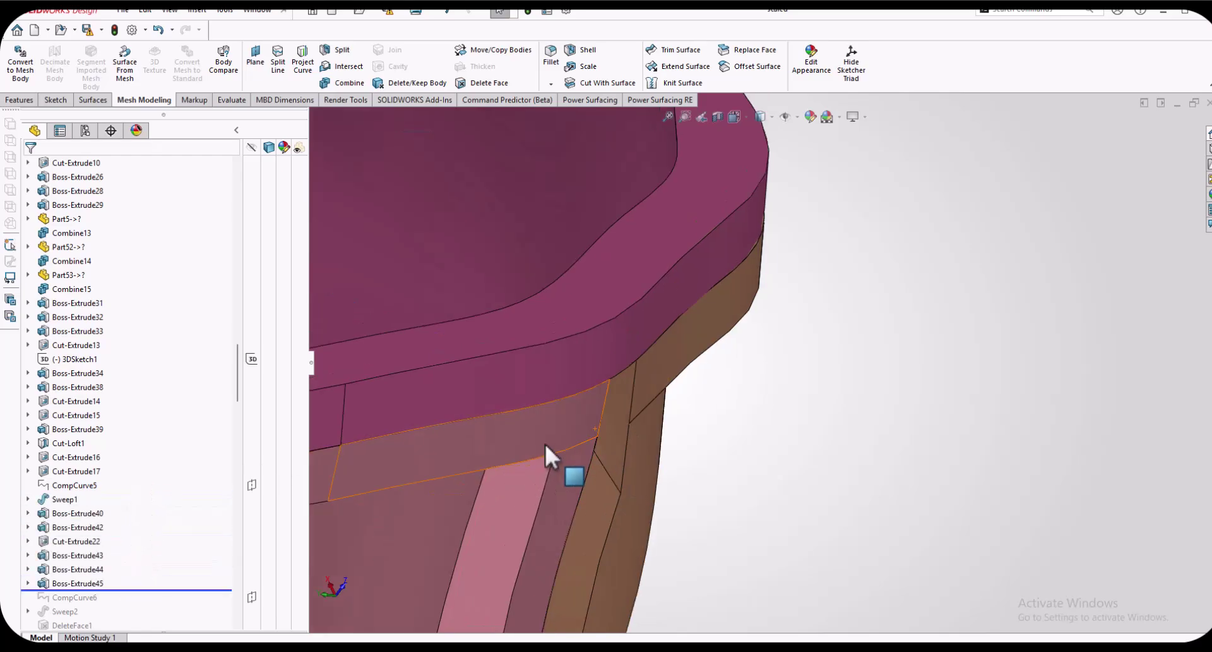
{"action": "scroll", "coordinate": [64, 549], "scroll_direction": "down", "scroll_amount": 3}
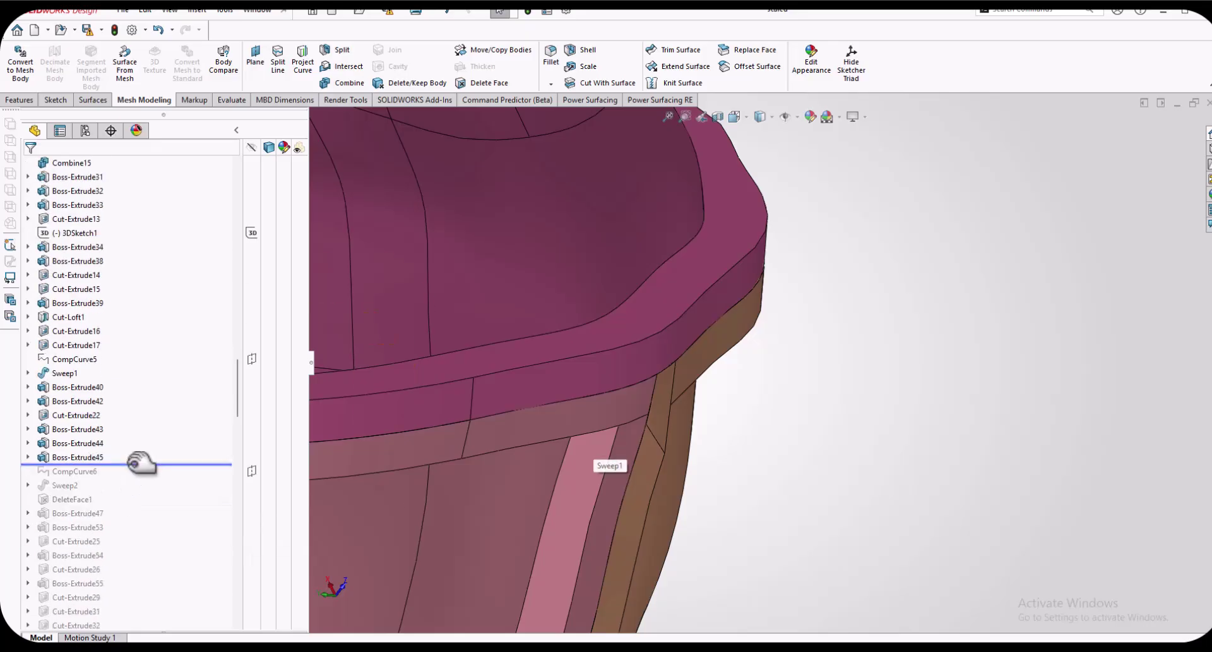
{"action": "left_click_drag", "start_coordinate": [142, 463], "coordinate": [120, 537]}
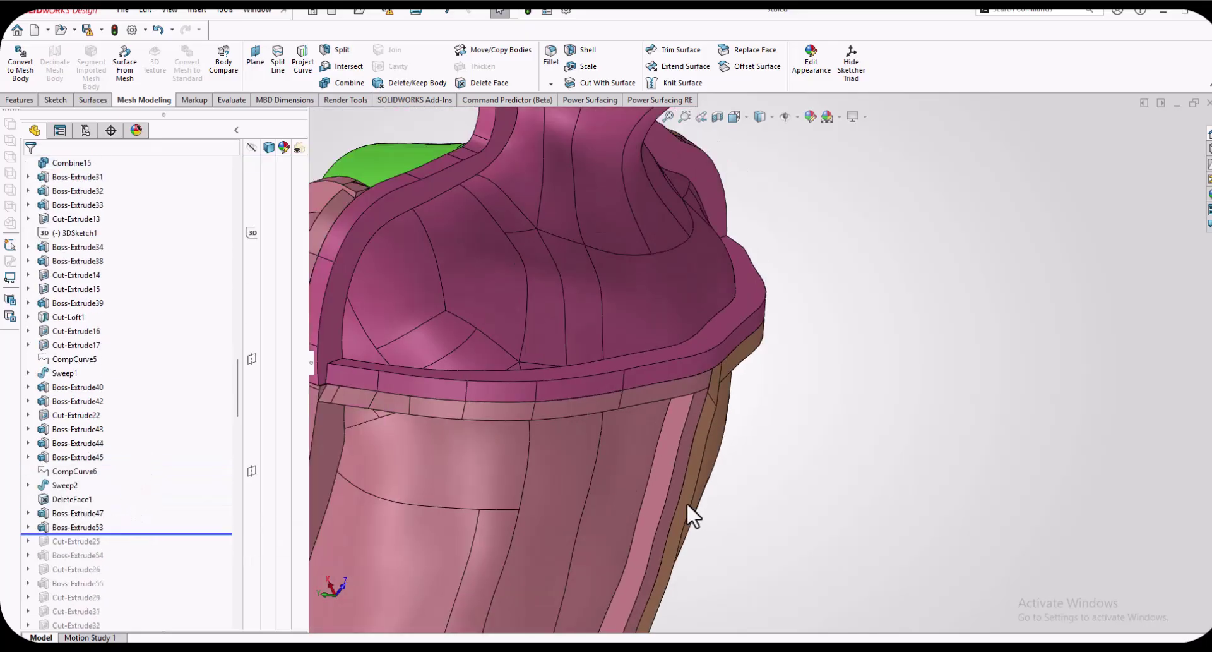
{"action": "scroll", "coordinate": [692, 515], "scroll_direction": "up", "scroll_amount": 3}
{"action": "middle_click_drag", "start_coordinate": [513, 467], "coordinate": [263, 536]}
- Roll the history forward past Cut-Revolve1 and view the patterned torso interior
{"action": "scroll", "coordinate": [154, 514], "scroll_direction": "down", "scroll_amount": 2}
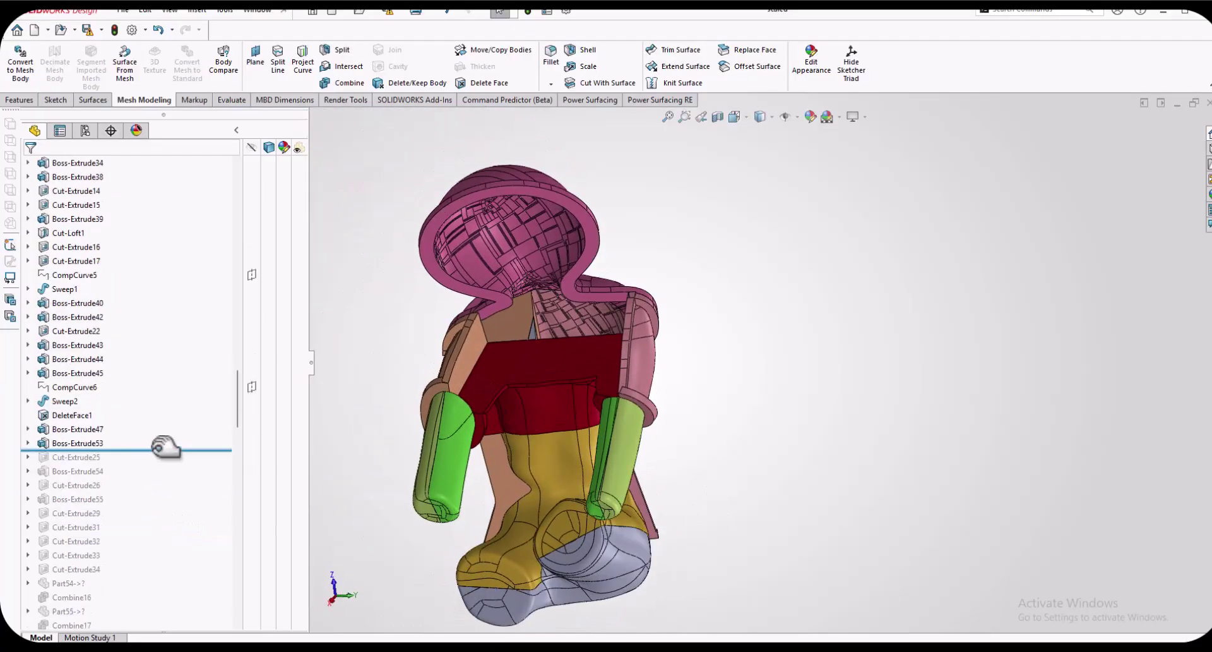
{"action": "left_click_drag", "start_coordinate": [165, 447], "coordinate": [159, 582]}
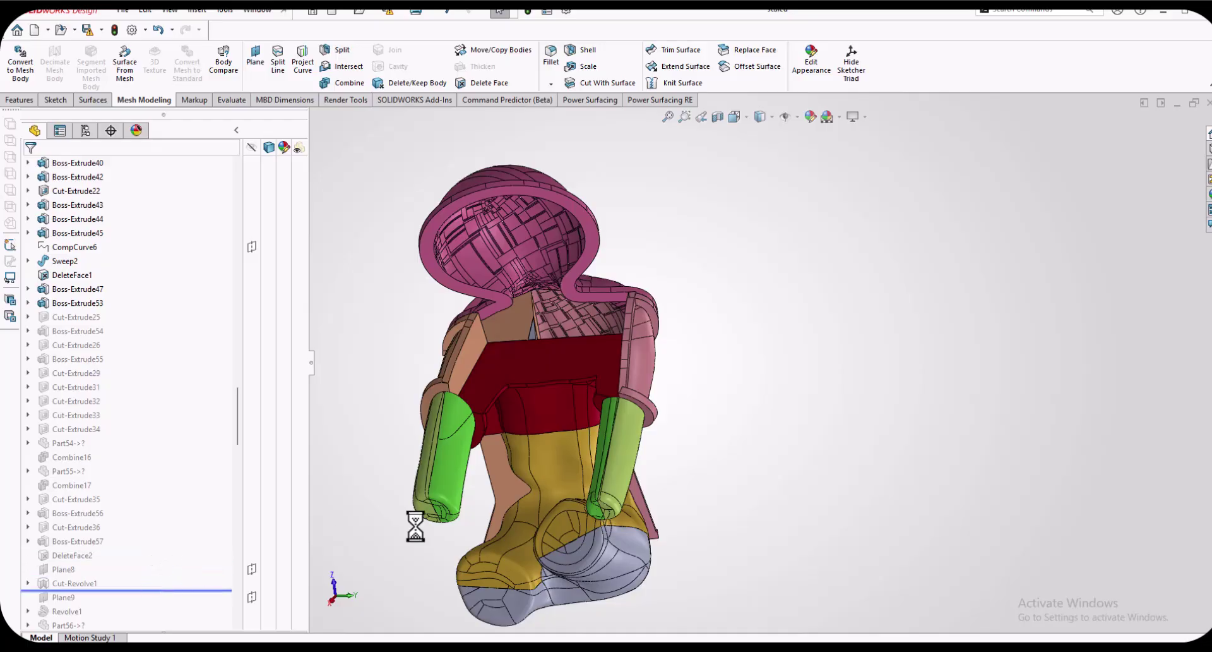
{"action": "middle_click_drag", "start_coordinate": [543, 411], "coordinate": [540, 373]}
- Roll the history forward past Combine30 and Sketch168 and view the separated arm and leg pieces
{"action": "scroll", "coordinate": [135, 452], "scroll_direction": "down", "scroll_amount": 6}
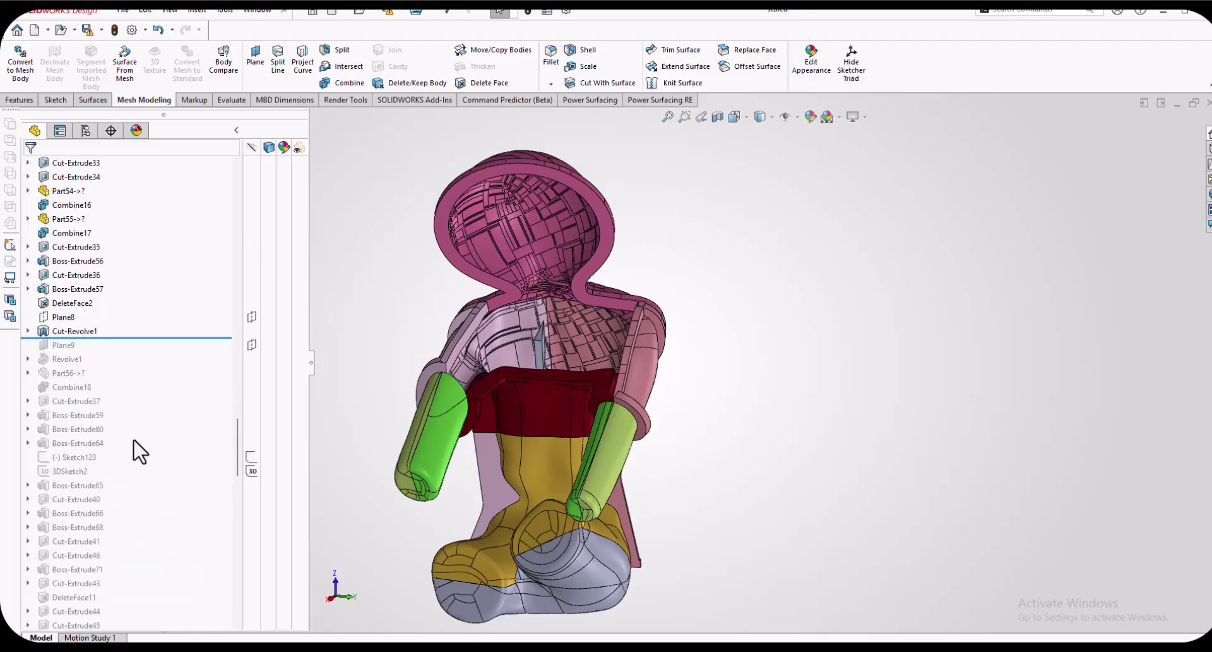
{"action": "left_click_drag", "start_coordinate": [162, 293], "coordinate": [80, 568]}
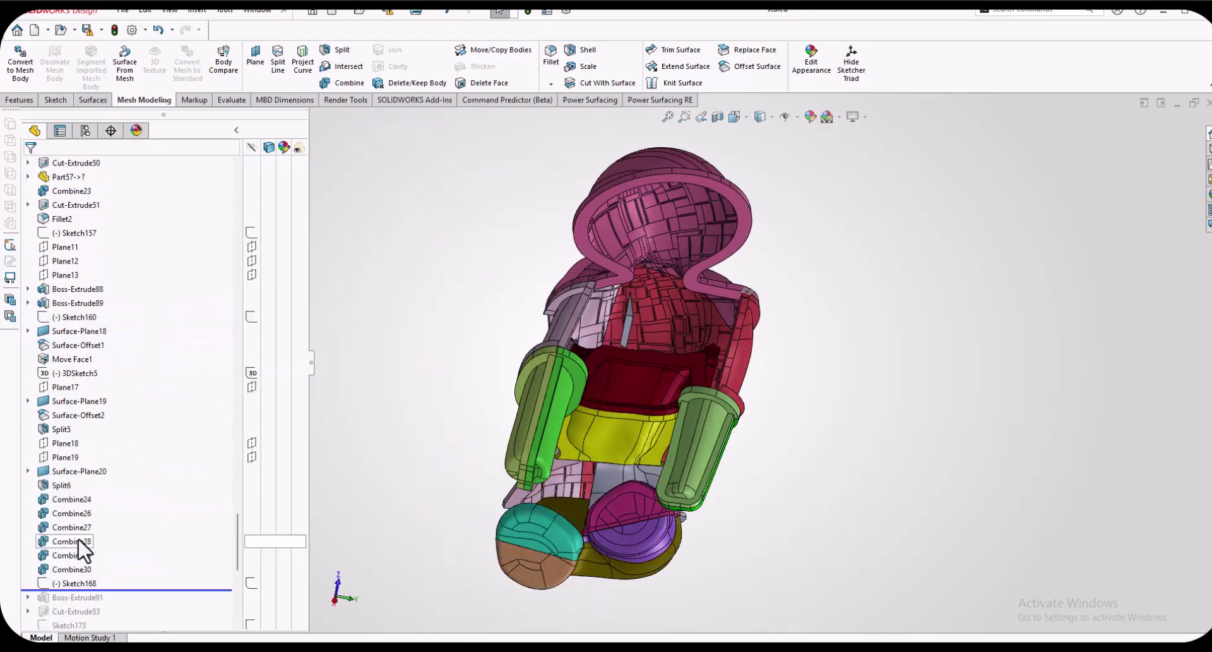
{"action": "middle_click_drag", "start_coordinate": [687, 548], "coordinate": [719, 546]}
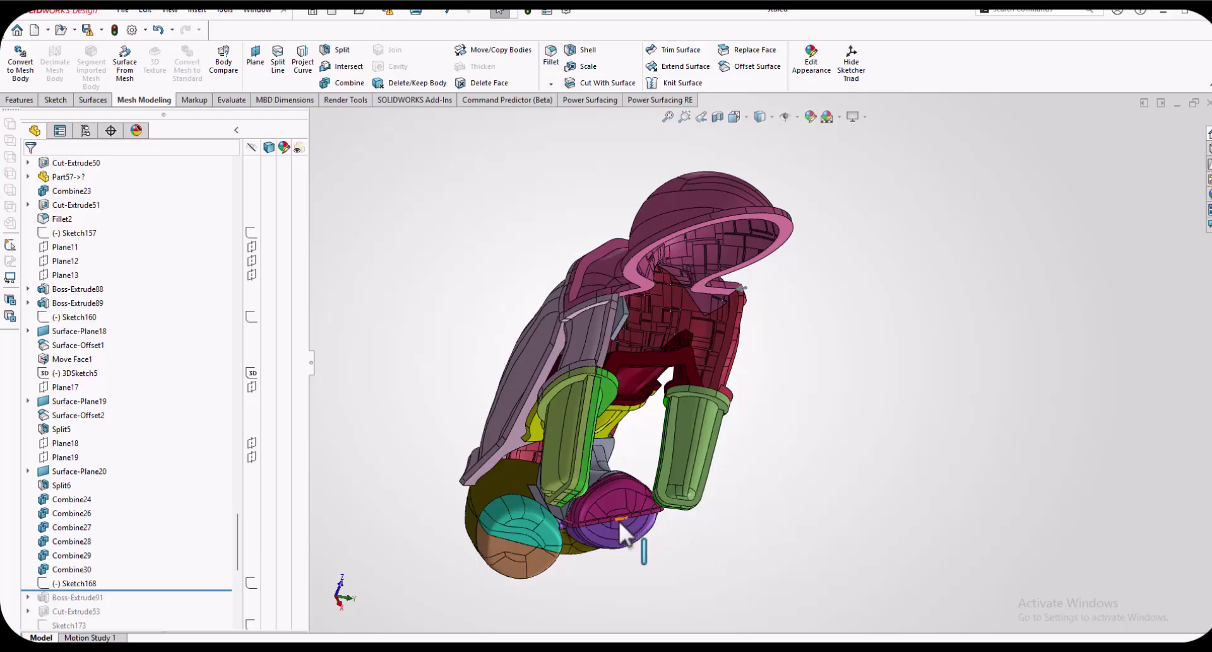
- Roll the history forward past Boss-Extrude92 and on past Boss-Extrude95 to show the features added to the leg pieces
{"action": "scroll", "coordinate": [619, 520], "scroll_direction": "down", "scroll_amount": 5}
{"action": "middle_click_drag", "start_coordinate": [652, 494], "coordinate": [723, 489]}
{"action": "scroll", "coordinate": [615, 459], "scroll_direction": "down", "scroll_amount": 4}
{"action": "middle_click_drag", "start_coordinate": [615, 460], "coordinate": [503, 541]}
{"action": "scroll", "coordinate": [185, 498], "scroll_direction": "down", "scroll_amount": 3}
{"action": "scroll", "coordinate": [144, 466], "scroll_direction": "down", "scroll_amount": 1}
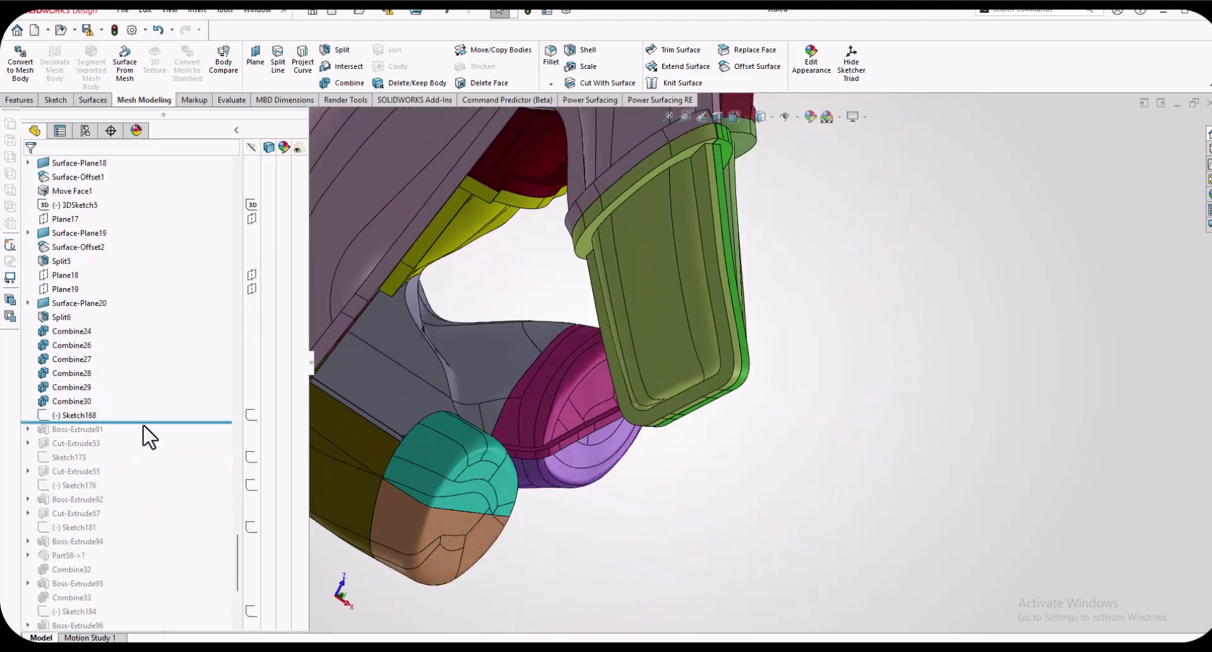
{"action": "left_click_drag", "start_coordinate": [144, 422], "coordinate": [144, 500]}
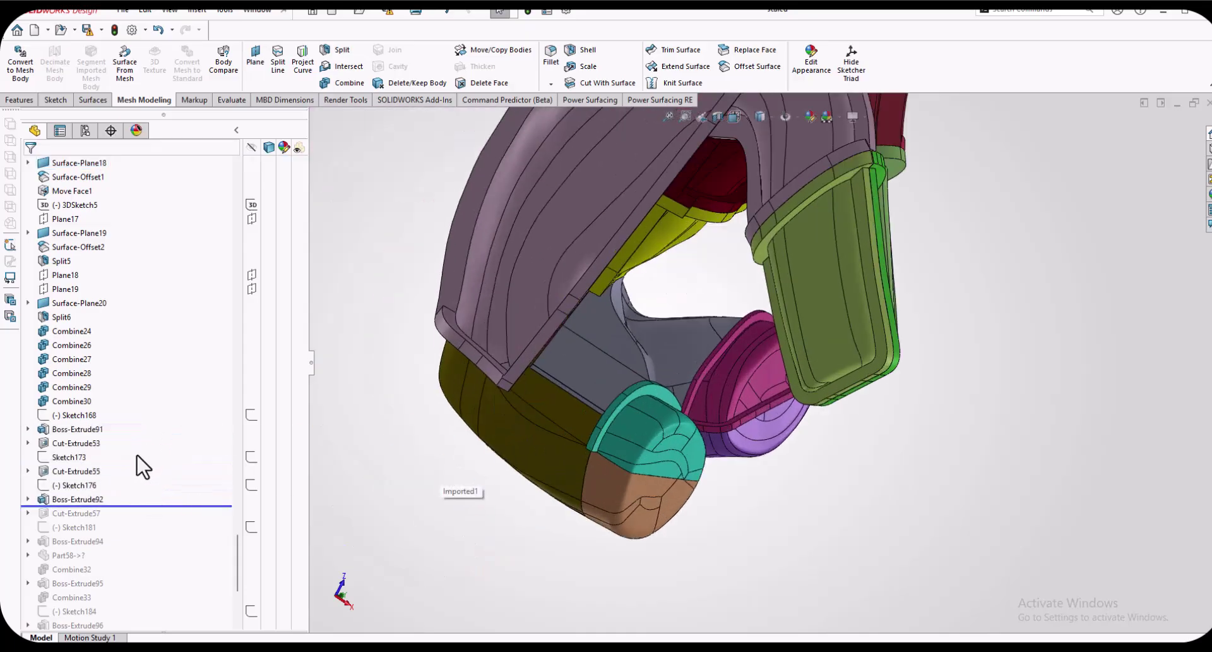
{"action": "left_click_drag", "start_coordinate": [132, 505], "coordinate": [133, 586]}
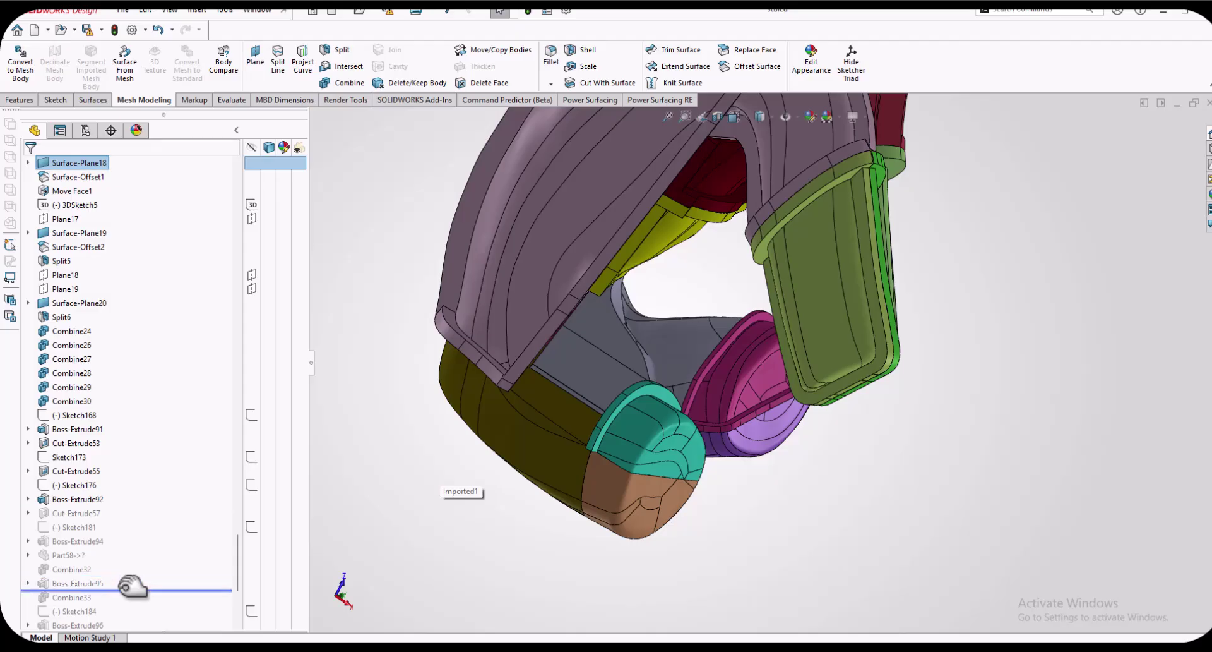
- Examine the flanges of the knee pieces and their joints with the thighs from several angles
{"action": "middle_click_drag", "start_coordinate": [725, 425], "coordinate": [766, 373]}
{"action": "scroll", "coordinate": [658, 439], "scroll_direction": "down", "scroll_amount": 3}
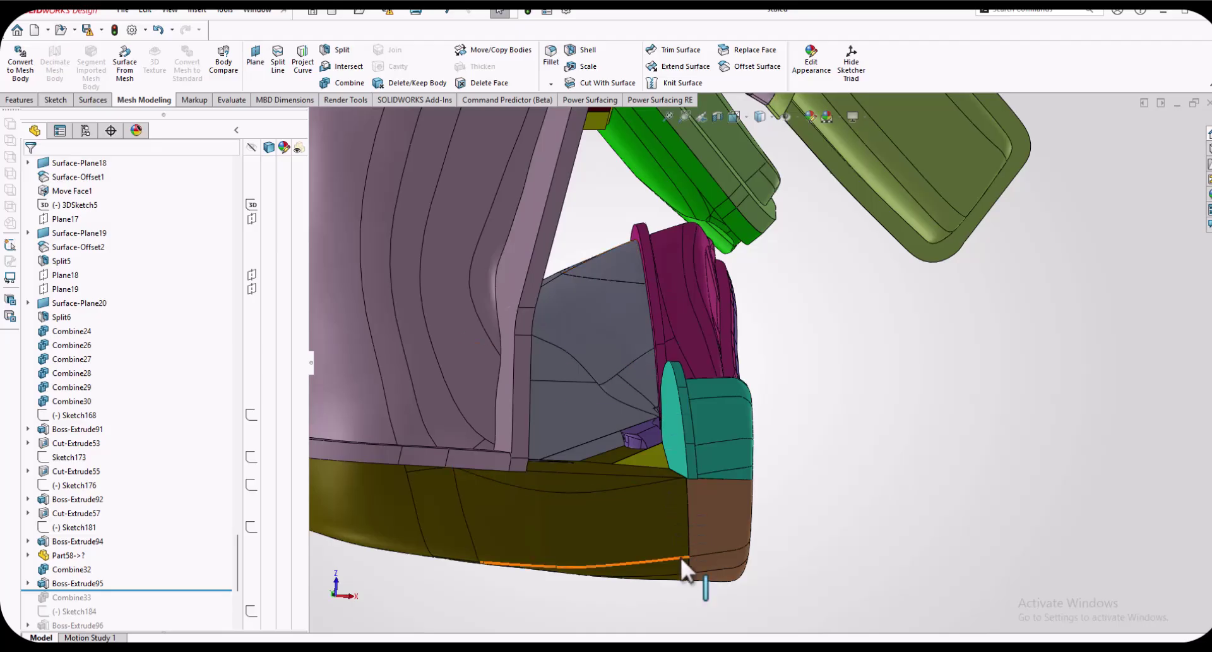
{"action": "middle_click_drag", "start_coordinate": [694, 475], "coordinate": [641, 495]}
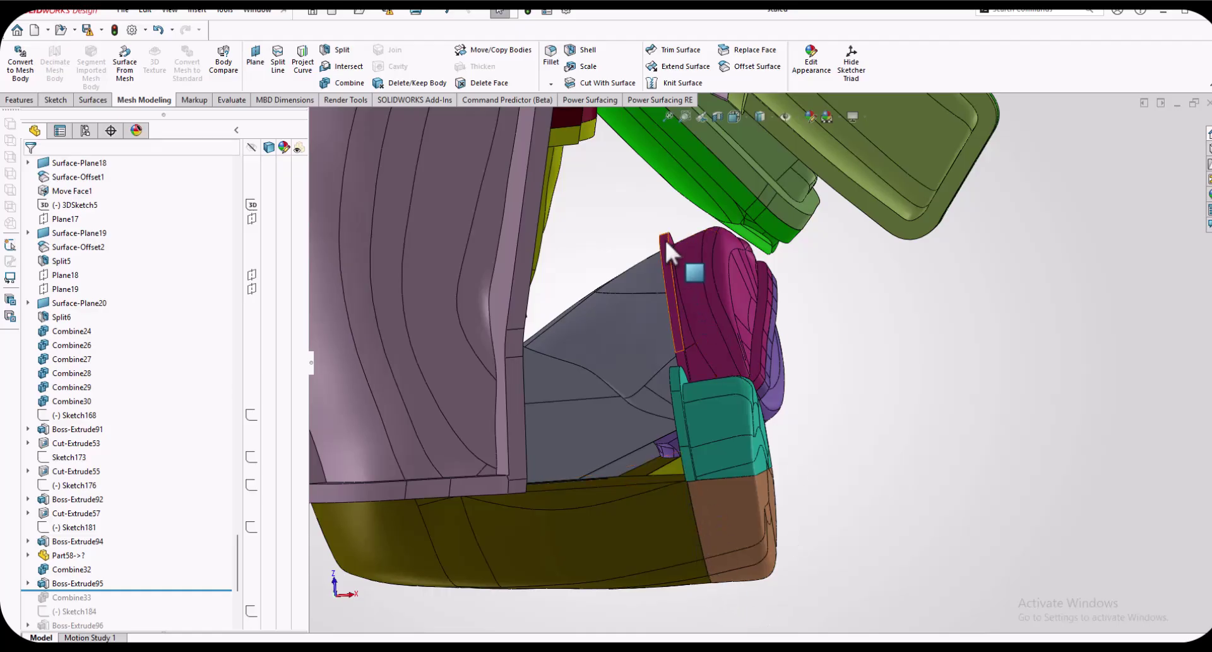
{"action": "middle_click_drag", "start_coordinate": [723, 569], "coordinate": [736, 506]}
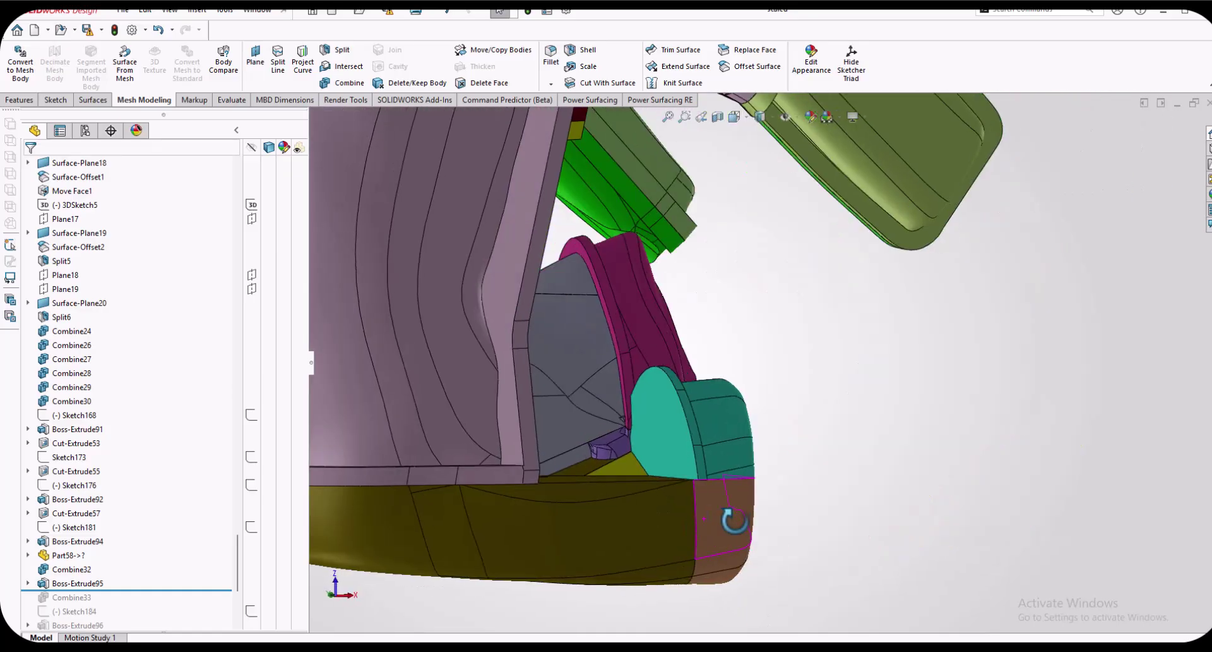
- Select Surface-Plane19 and examine how it lies across the knee pieces
{"action": "scroll", "coordinate": [87, 208], "scroll_direction": "down", "scroll_amount": 1}
{"action": "left_click", "coordinate": [76, 182]}
{"action": "middle_click_drag", "start_coordinate": [900, 386], "coordinate": [767, 325]}
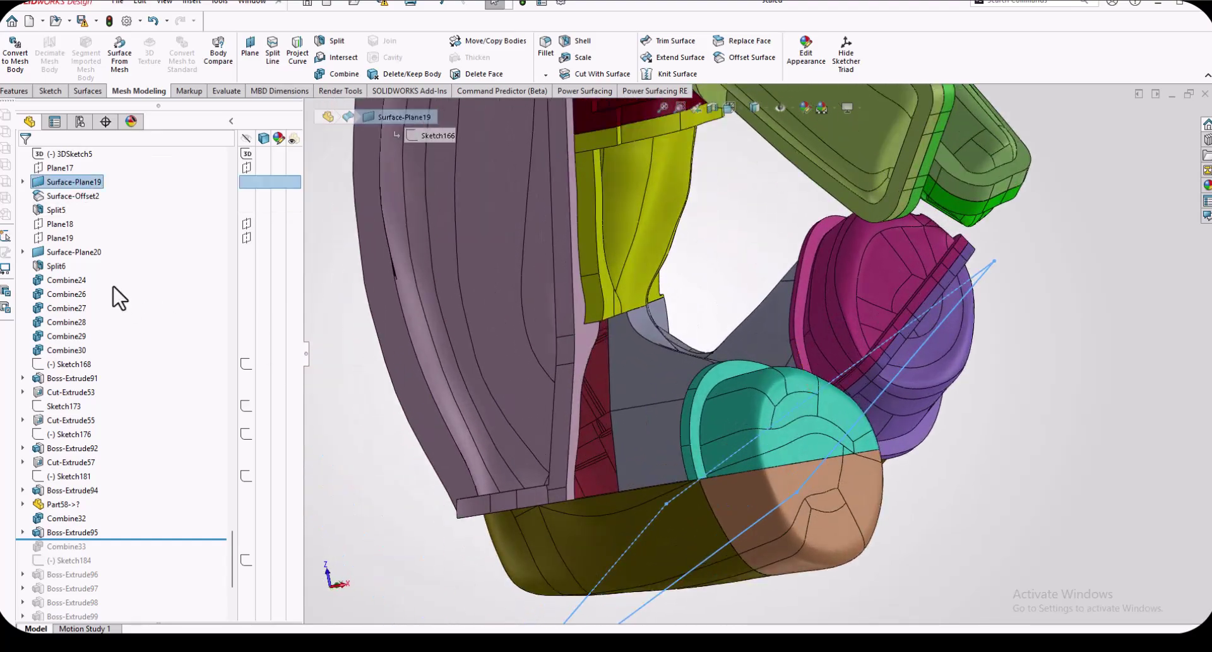
{"action": "left_click", "coordinate": [76, 252]}
{"action": "mouse_move", "coordinate": [747, 473]}
{"action": "middle_mouse_down"}
{"action": "mouse_move", "coordinate": [801, 522]}
{"action": "mouse_move", "coordinate": [714, 492]}
{"action": "mouse_move", "coordinate": [670, 460]}
{"action": "middle_mouse_up"}
{"action": "scroll", "coordinate": [60, 272], "scroll_direction": "up", "scroll_amount": 2}
{"action": "left_click", "coordinate": [57, 267]}
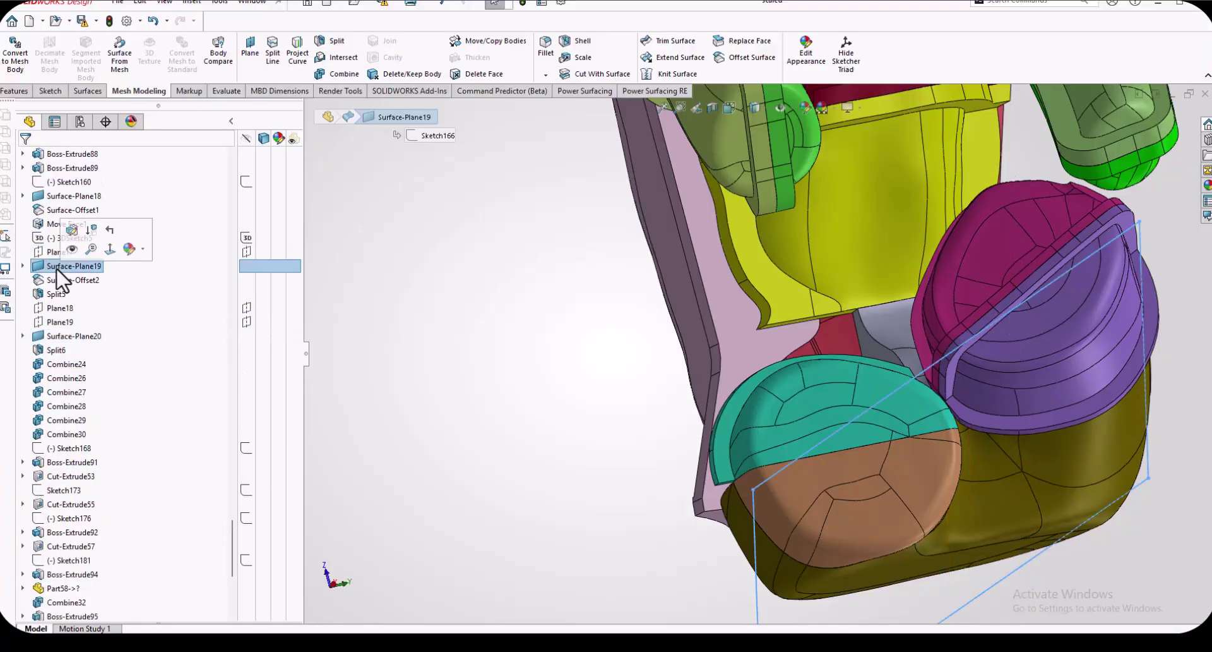
{"action": "middle_click_drag", "start_coordinate": [884, 392], "coordinate": [984, 505]}
- Roll the history forward past Fillet3 and on to the end past Fillet6, viewing the lower leg joints
{"action": "scroll", "coordinate": [63, 499], "scroll_direction": "down", "scroll_amount": 6}
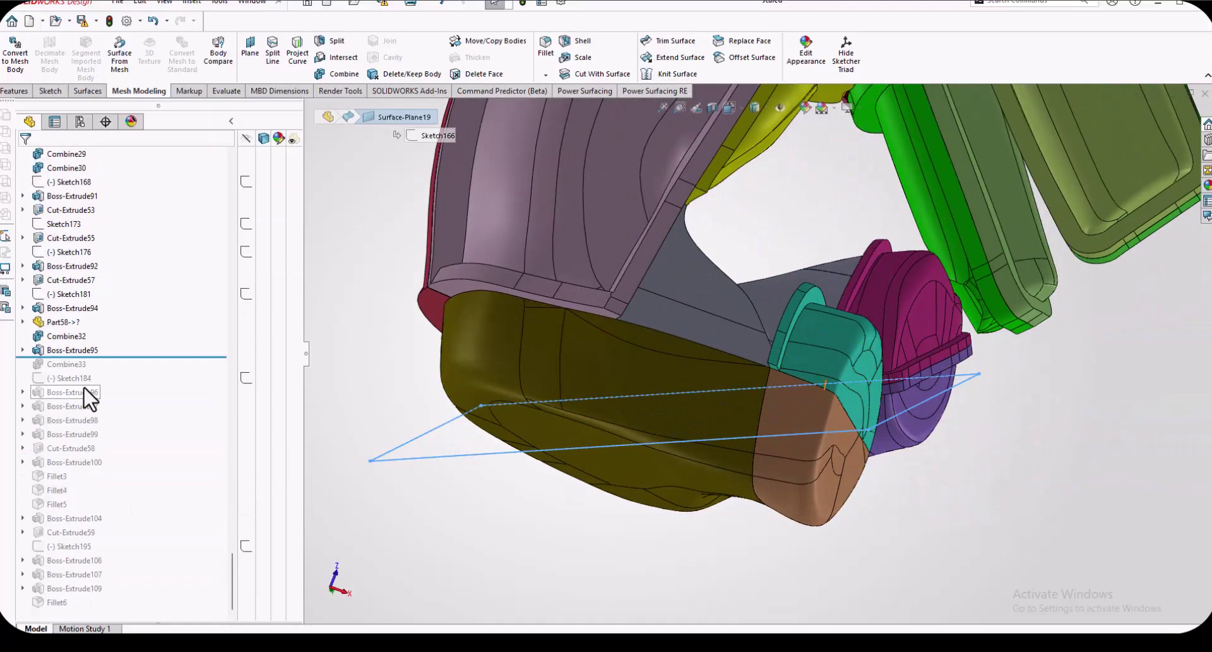
{"action": "middle_click_drag", "start_coordinate": [993, 347], "coordinate": [862, 442]}
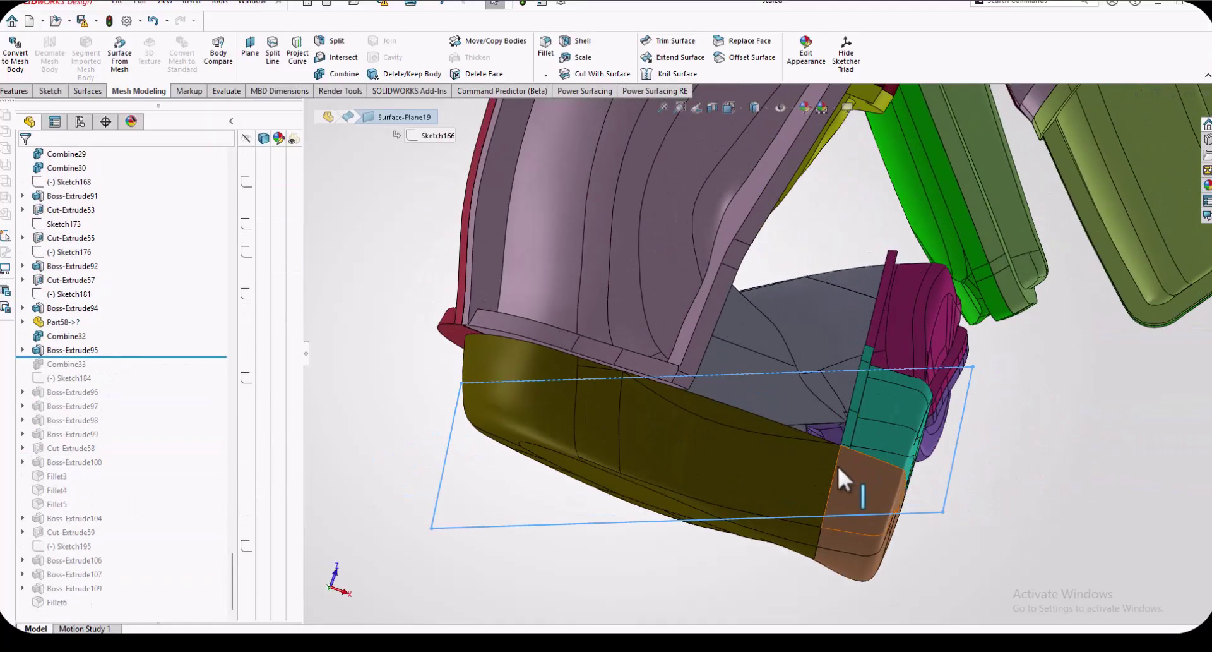
{"action": "left_click_drag", "start_coordinate": [149, 356], "coordinate": [127, 483]}
{"action": "middle_click_drag", "start_coordinate": [795, 414], "coordinate": [717, 419]}
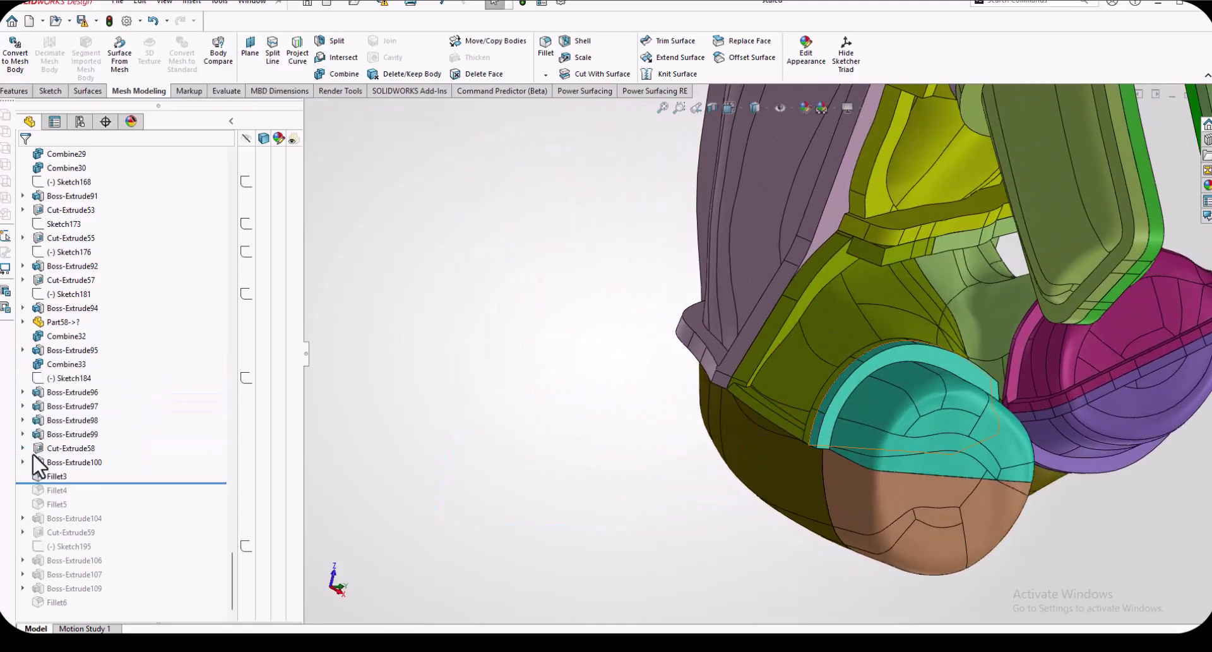
{"action": "left_click_drag", "start_coordinate": [124, 483], "coordinate": [120, 610]}
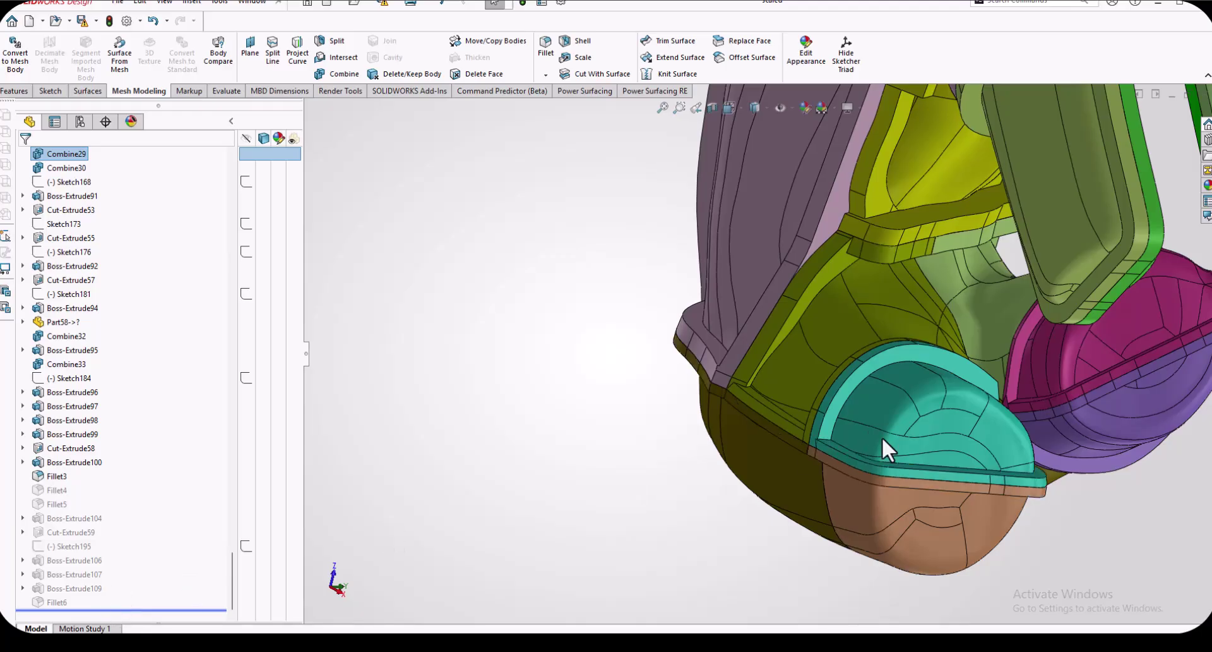
- Select the small block face inside the torso below the neck and view it from the side
{"action": "middle_click_drag", "start_coordinate": [885, 415], "coordinate": [783, 502]}
{"action": "scroll", "coordinate": [820, 198], "scroll_direction": "down", "scroll_amount": 4}
{"action": "left_click", "coordinate": [773, 492]}
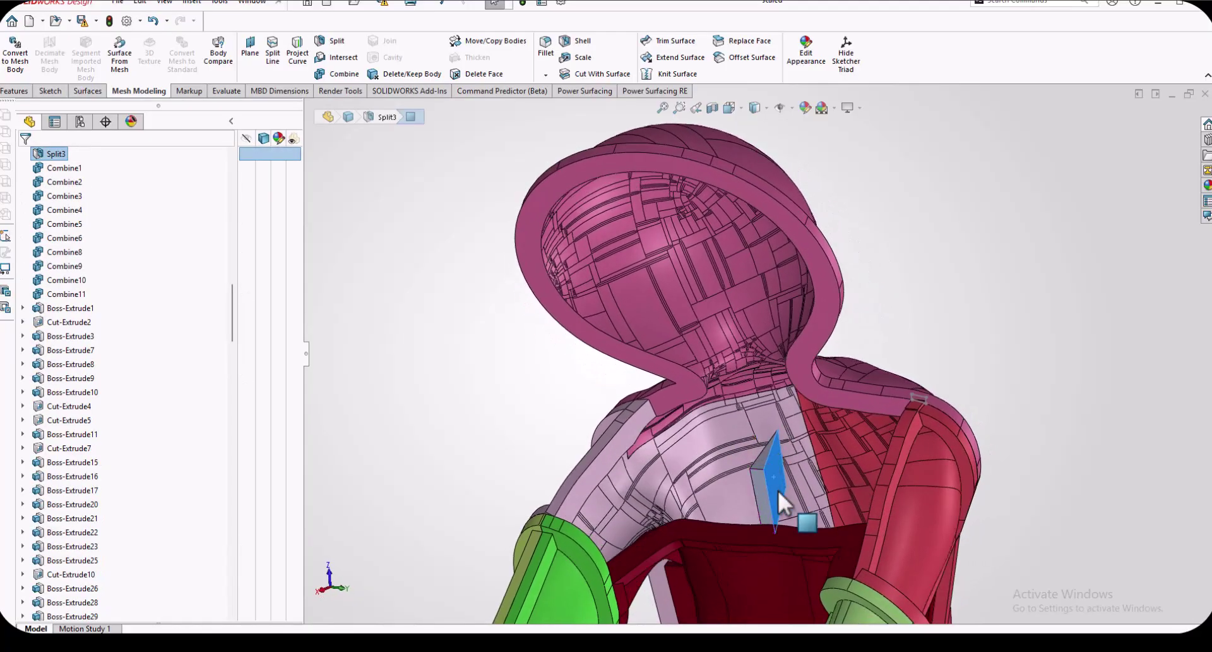
{"action": "middle_click_drag", "start_coordinate": [769, 445], "coordinate": [903, 476]}
{"action": "scroll", "coordinate": [904, 476], "scroll_direction": "up", "scroll_amount": 2}
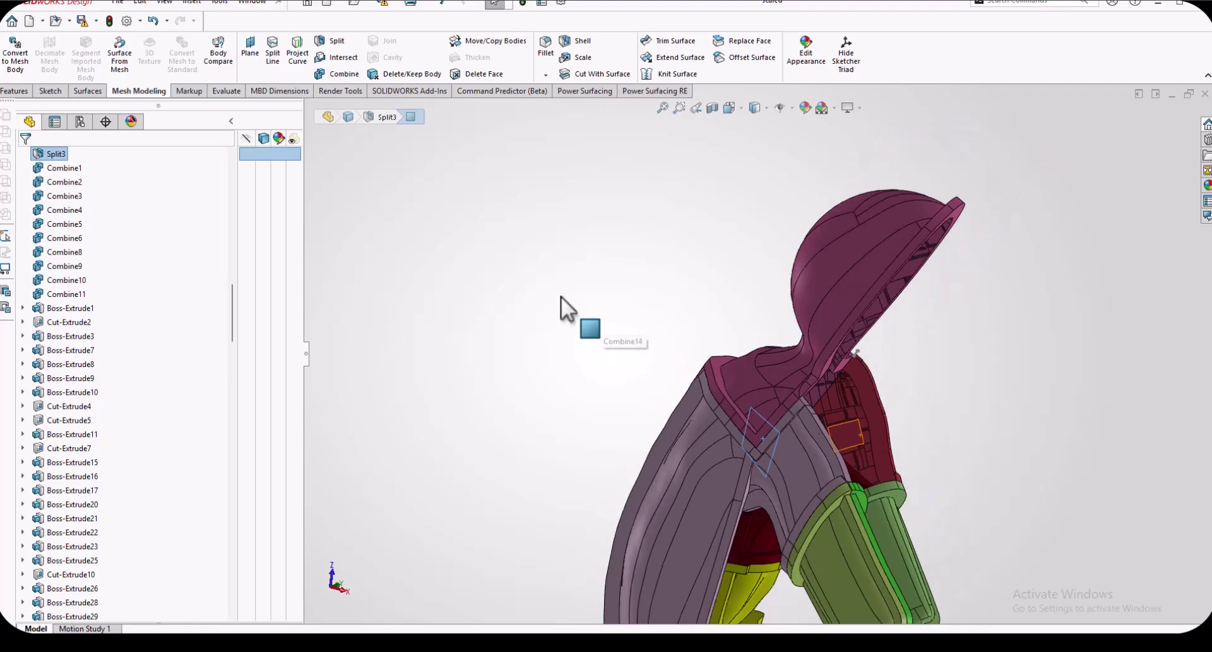
- Locate the rear head piece among the solid bodies as Cut-Extrude17 and examine its full extent
{"action": "scroll", "coordinate": [45, 197], "scroll_direction": "up", "scroll_amount": 4}
{"action": "scroll", "coordinate": [51, 220], "scroll_direction": "up", "scroll_amount": 3}
{"action": "right_click", "coordinate": [819, 280]}
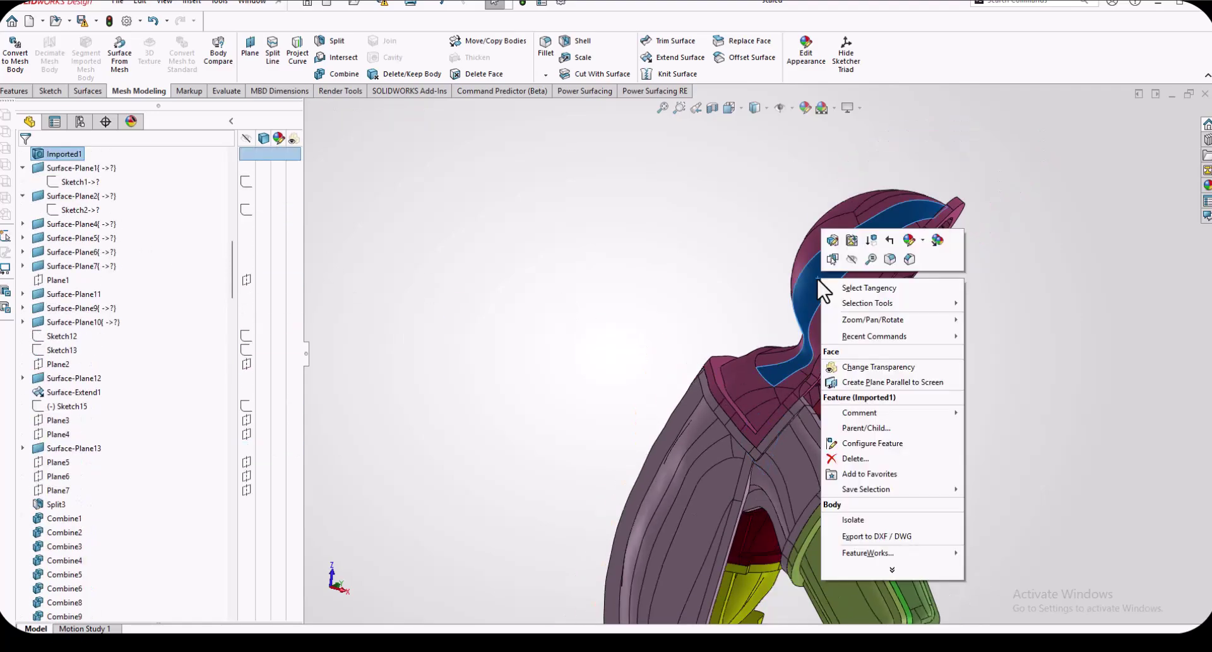
{"action": "scroll", "coordinate": [184, 278], "scroll_direction": "up", "scroll_amount": 12}
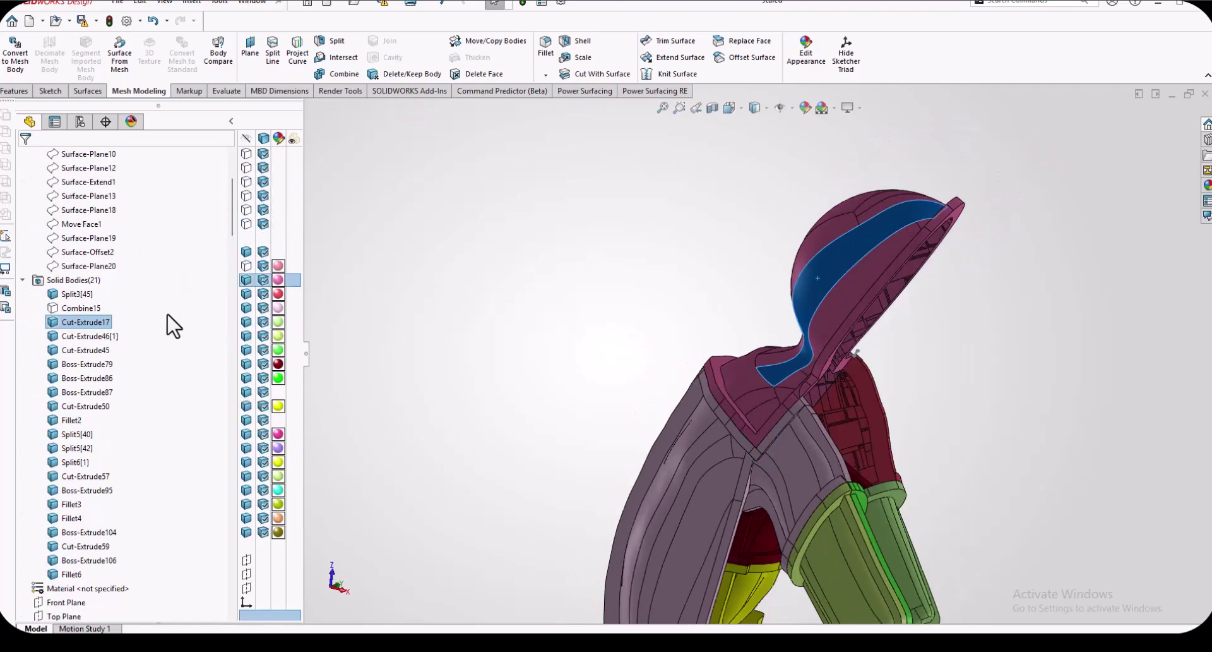
{"action": "left_click", "coordinate": [76, 322]}
{"action": "middle_click_drag", "start_coordinate": [570, 502], "coordinate": [802, 438]}
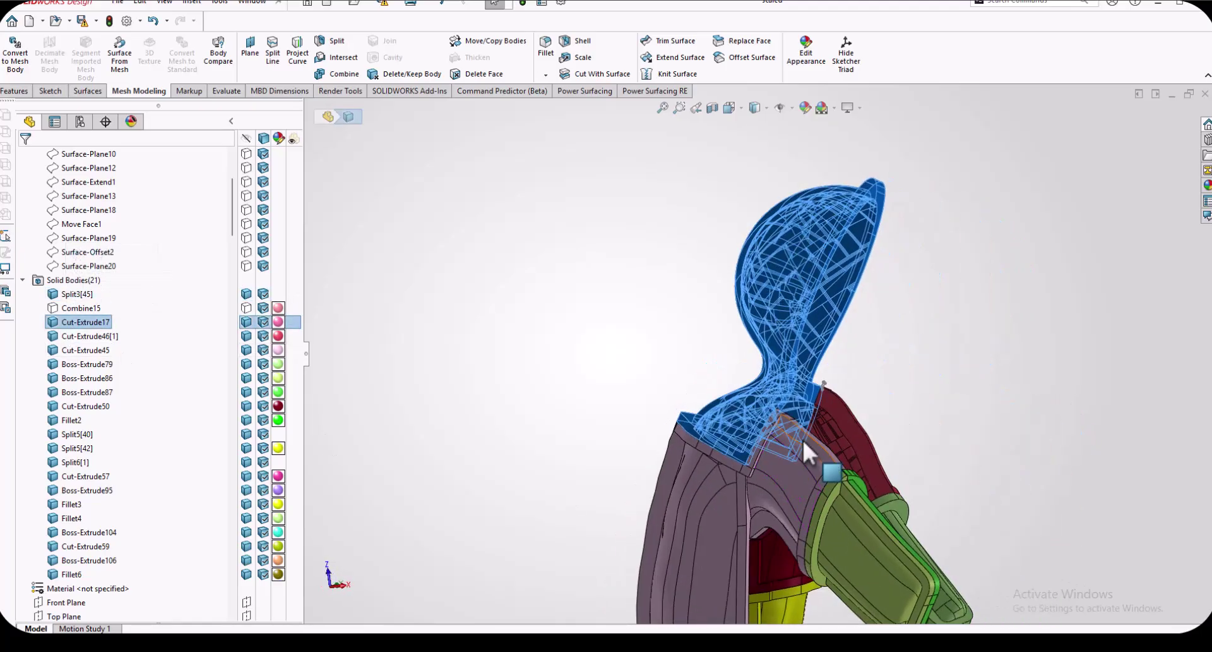
{"action": "scroll", "coordinate": [710, 416], "scroll_direction": "down", "scroll_amount": 3}
{"action": "middle_click_drag", "start_coordinate": [710, 417], "coordinate": [690, 541]}
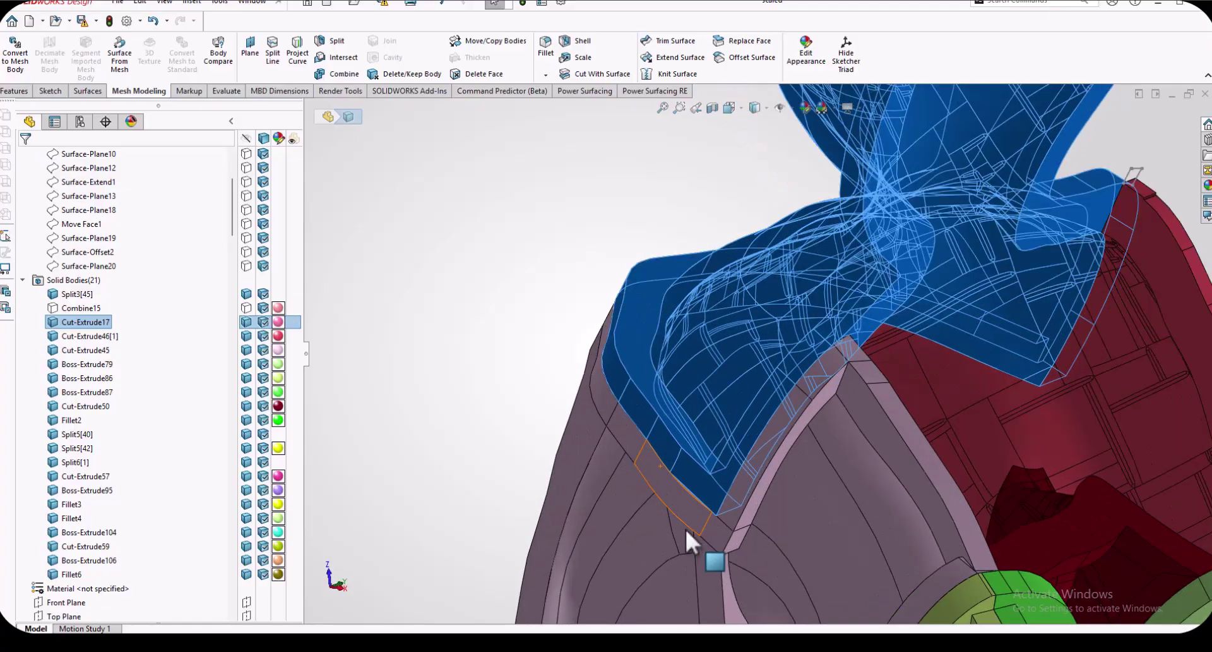
- Highlight the Cut-Extrude46[1] body, then reselect Cut-Extrude17 and show its Insert into New Part command
{"action": "left_click", "coordinate": [70, 333]}
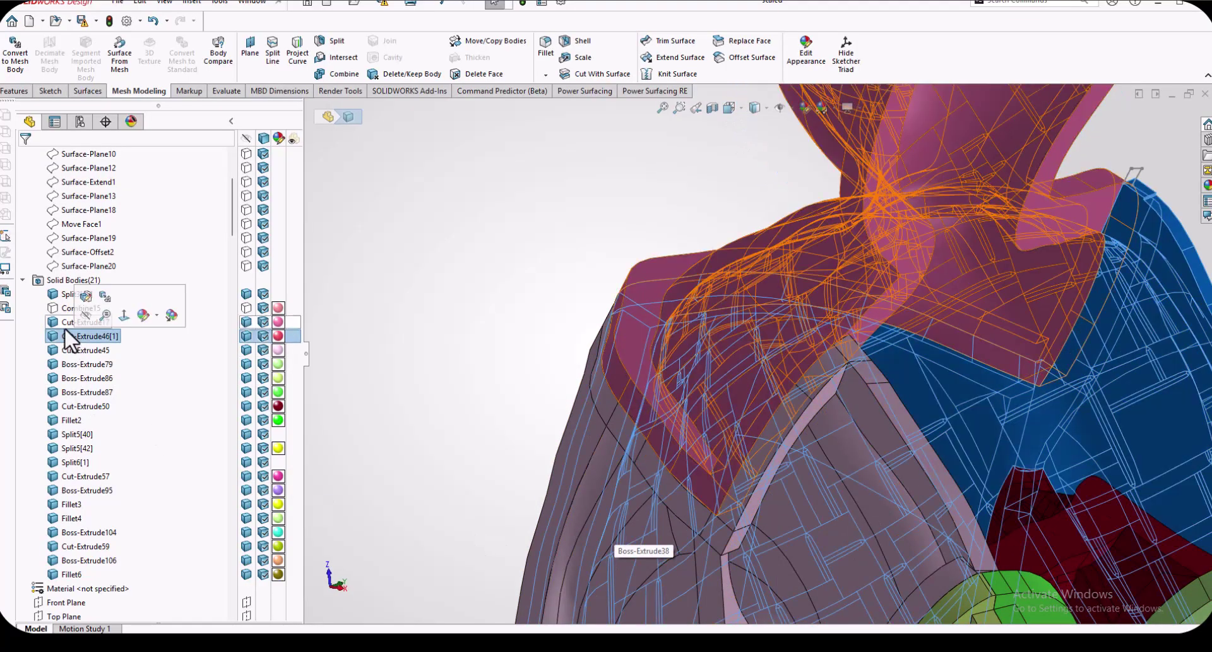
{"action": "left_click", "coordinate": [63, 323]}
{"action": "right_click", "coordinate": [63, 323]}
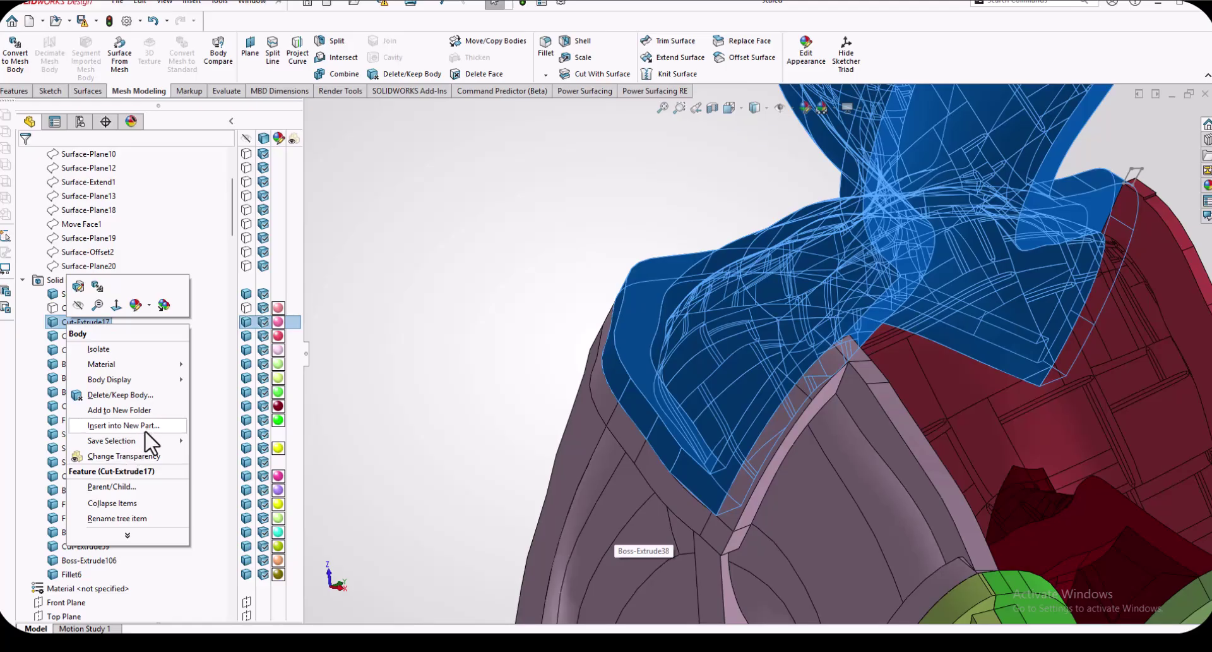
- Fit the whole sculpture in view and close the scaled part without saving changes
{"action": "middle_click_drag", "start_coordinate": [506, 341], "coordinate": [611, 331]}
{"action": "key", "text": "f"}
{"action": "scroll", "coordinate": [130, 509], "scroll_direction": "down", "scroll_amount": 10}
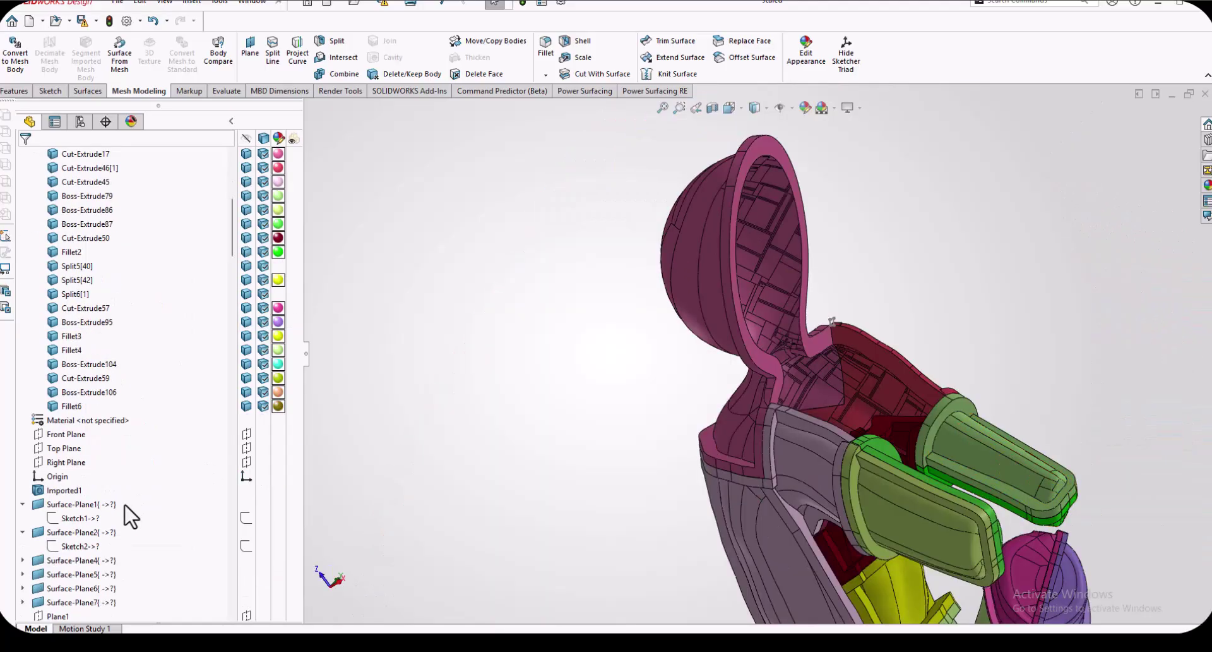
{"action": "left_click", "coordinate": [1205, 93]}
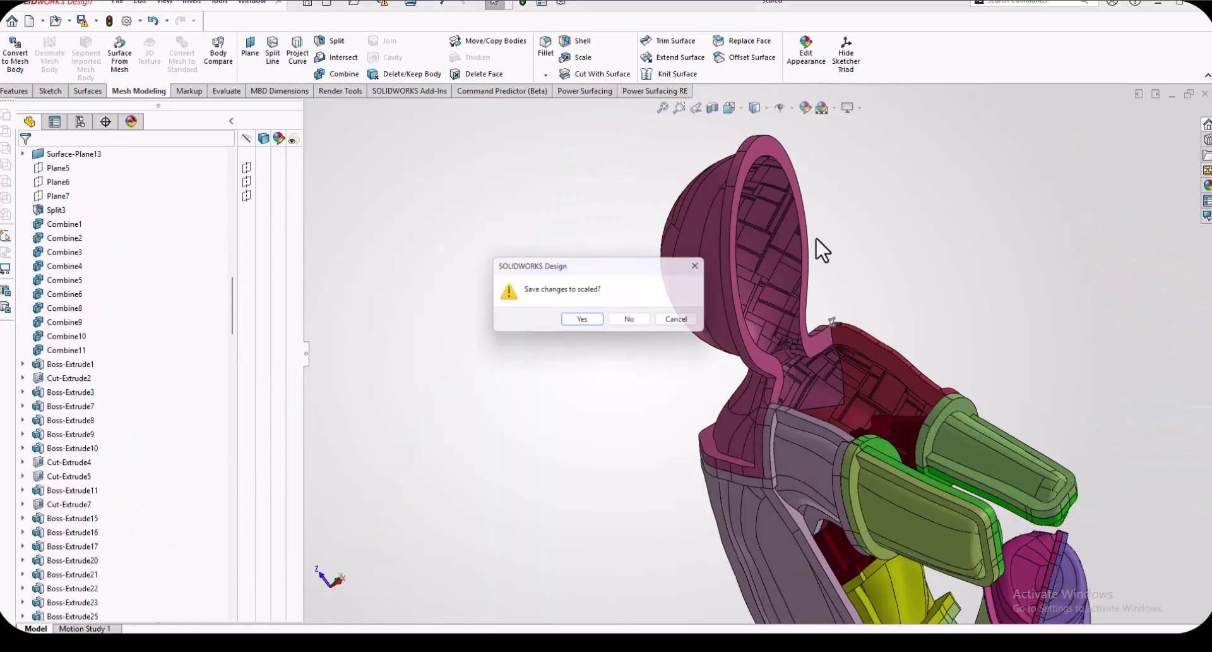
{"action": "left_click", "coordinate": [636, 321]}
{"action": "left_click", "coordinate": [608, 314]}
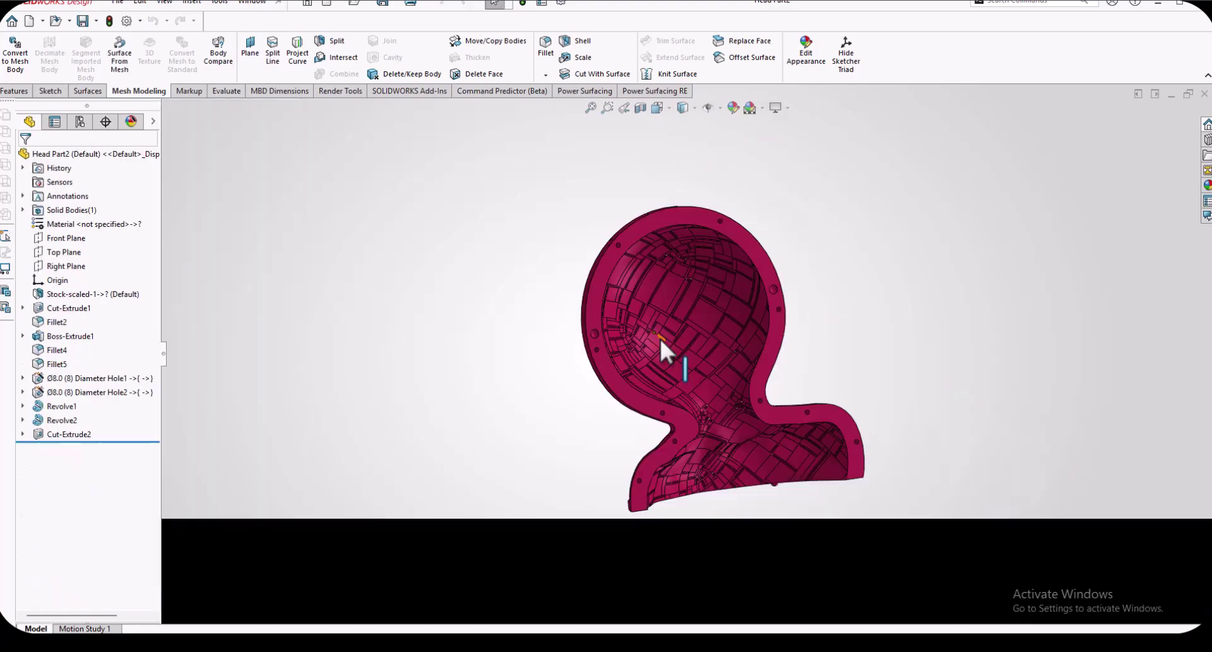
- Select the Stock-scaled-1 feature in Head Part2 and examine the part's inner face, rim holes and lower flange
{"action": "left_click", "coordinate": [73, 294]}
{"action": "key", "text": "ctrl+1"}
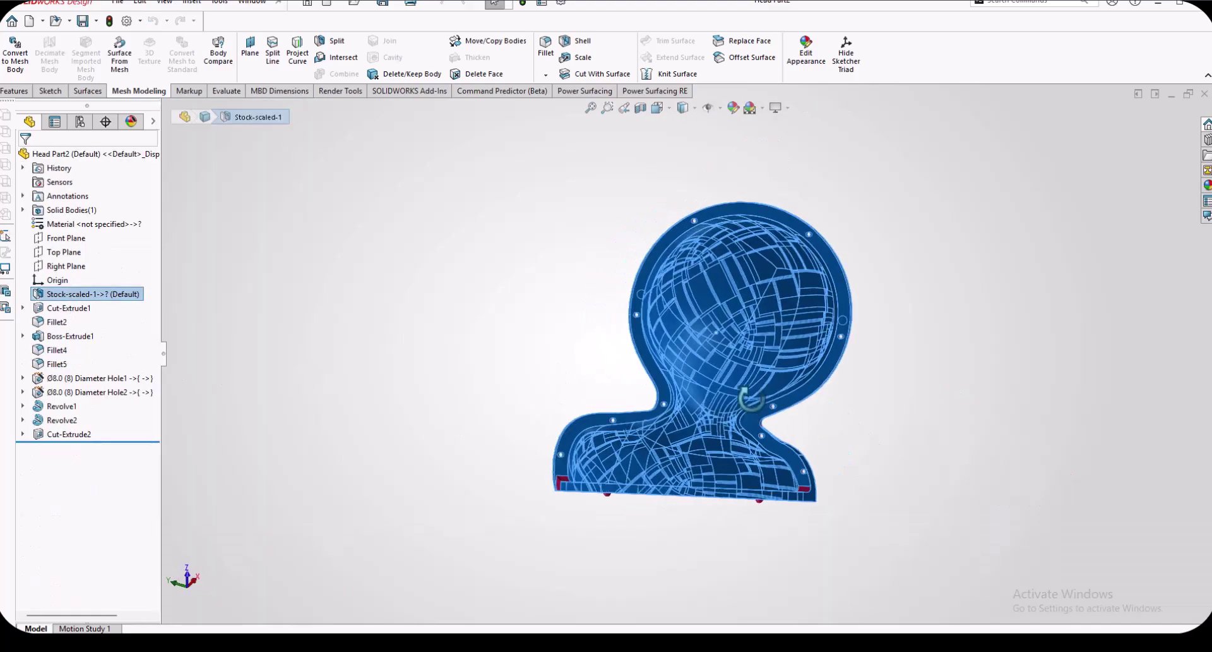
{"action": "left_click", "coordinate": [877, 405]}
{"action": "middle_click_drag", "start_coordinate": [786, 413], "coordinate": [896, 482]}
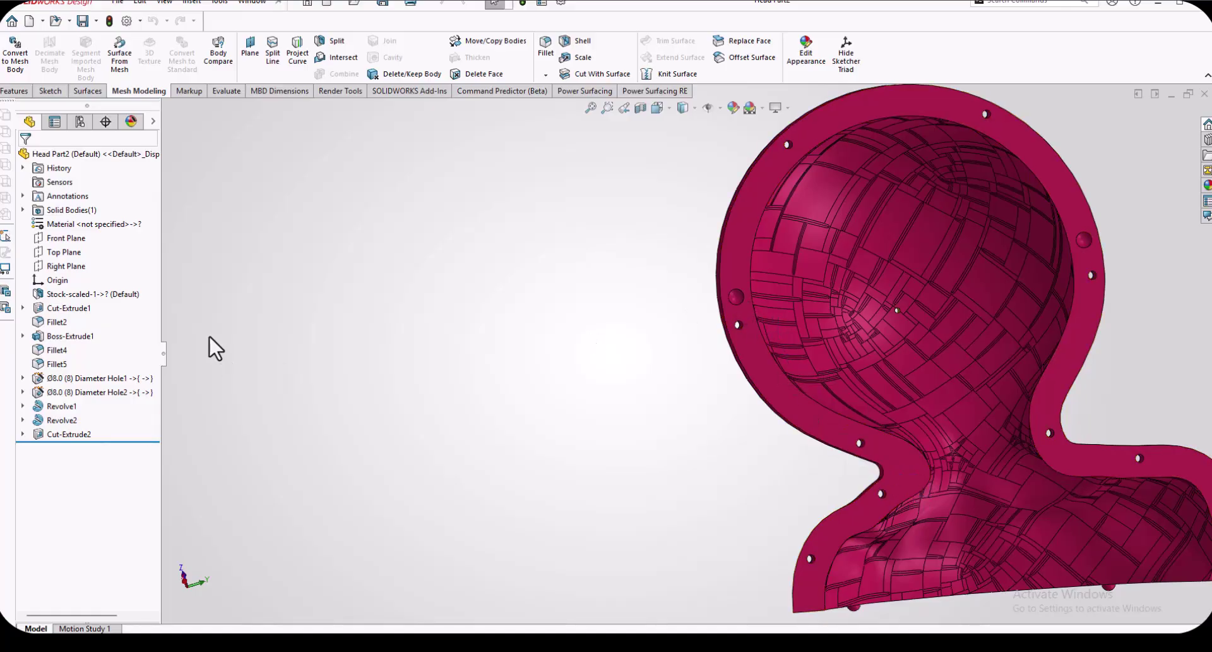
{"action": "key", "text": "f"}
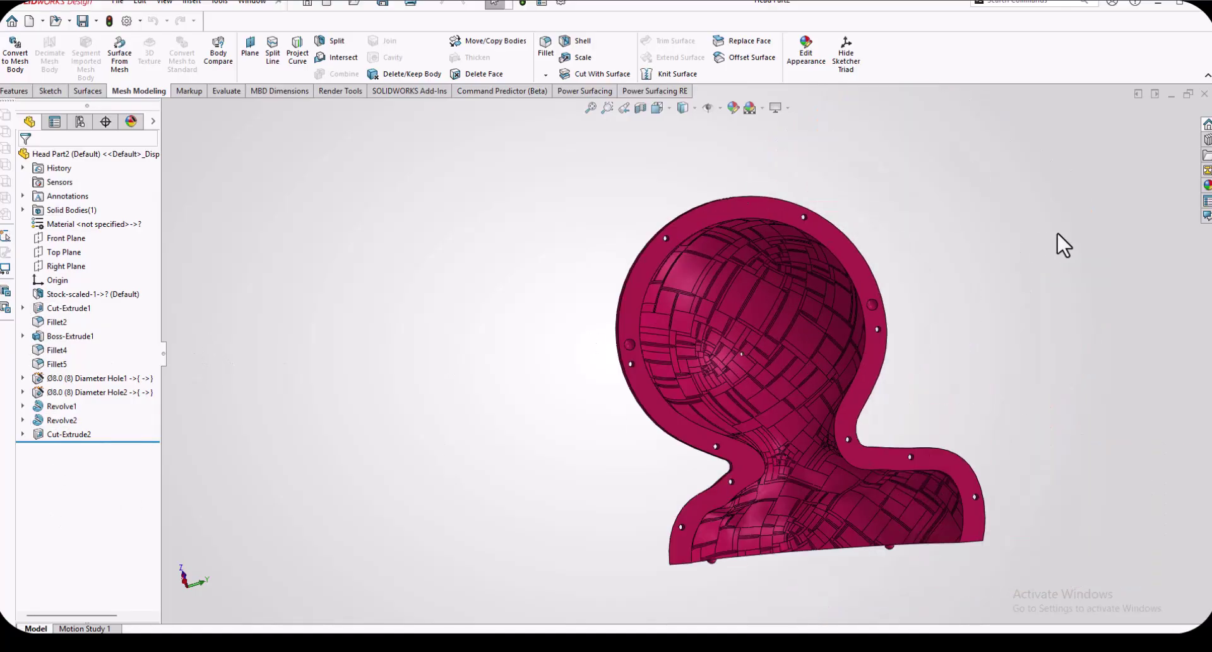
{"action": "middle_click_drag", "start_coordinate": [1001, 453], "coordinate": [904, 517]}
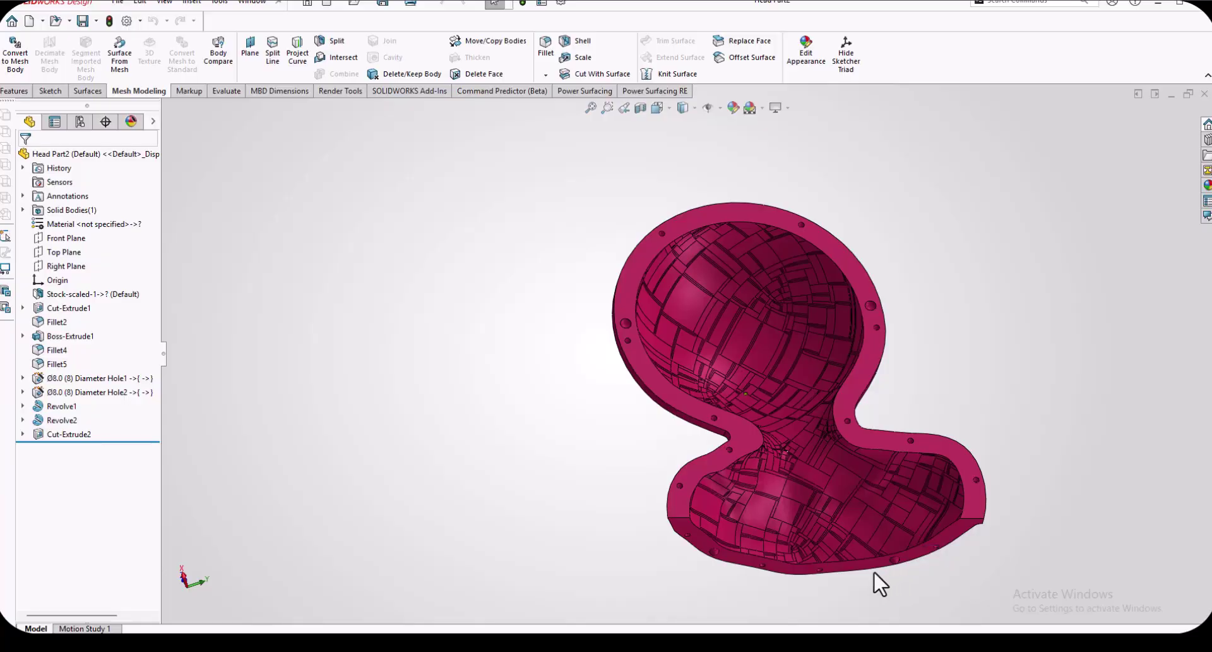
- Close Head Part2 without saving changes to return to the sculpture assembly
{"action": "left_click", "coordinate": [1205, 94]}
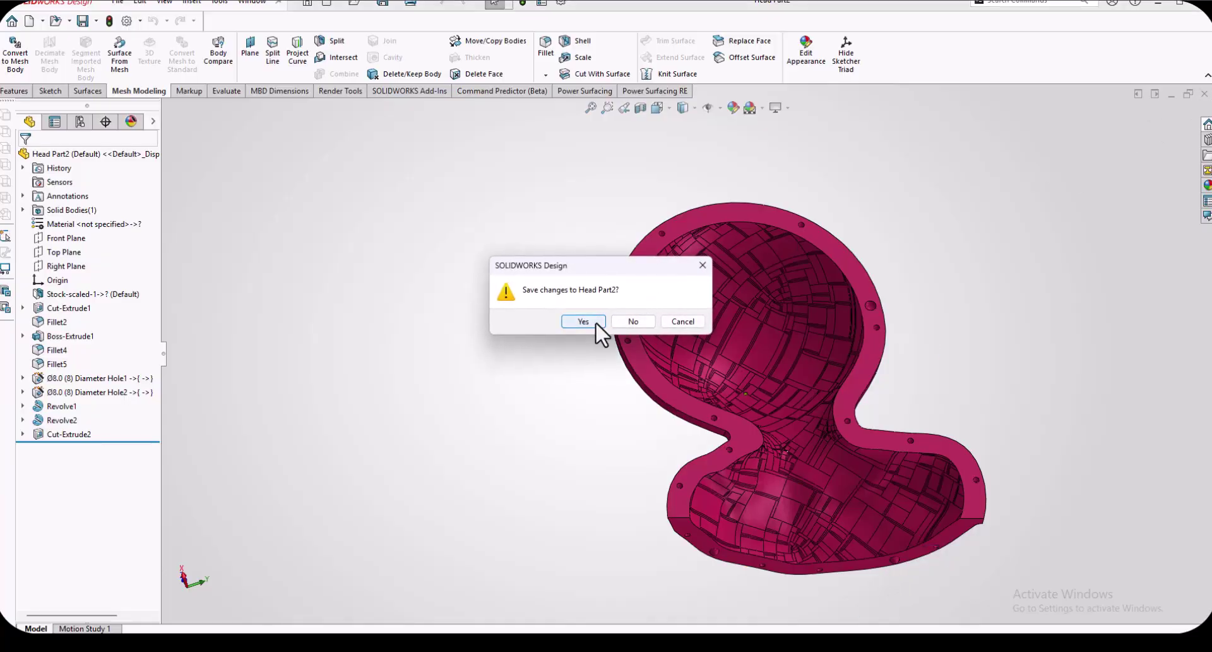
{"action": "left_click", "coordinate": [637, 322]}
{"action": "left_click", "coordinate": [600, 312]}
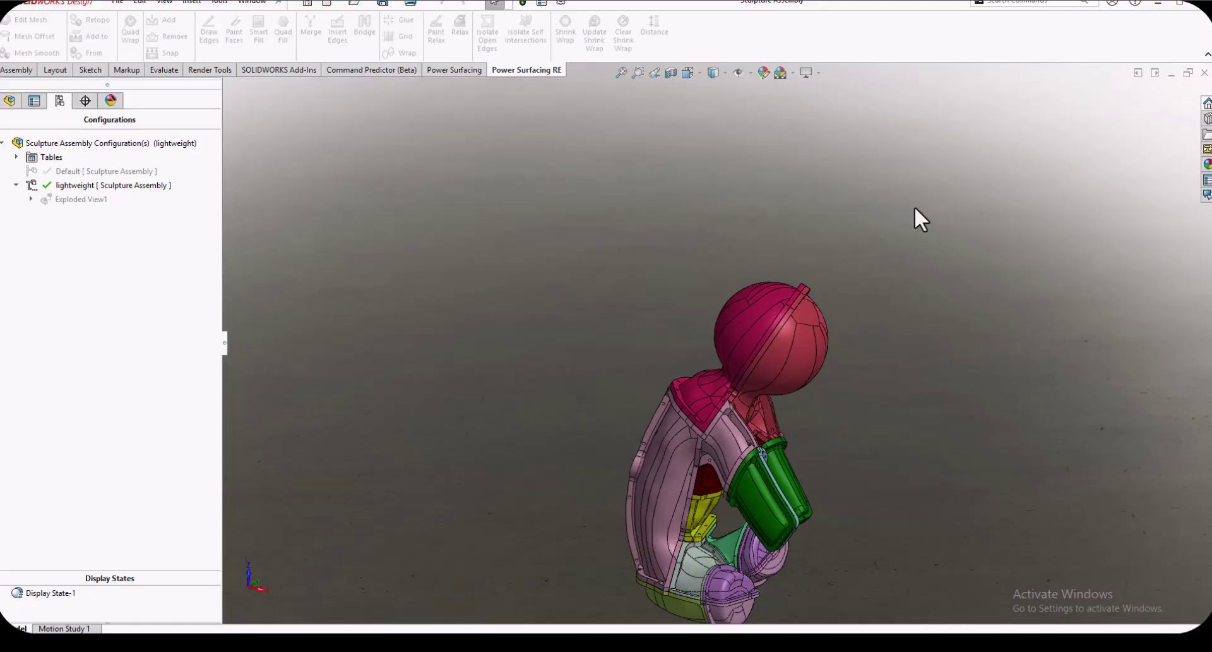
- View the flange holes around the hip, then activate the assembly's Default configuration
{"action": "mouse_move", "coordinate": [747, 562]}
{"action": "middle_mouse_down"}
{"action": "mouse_move", "coordinate": [765, 405]}
{"action": "mouse_move", "coordinate": [576, 283]}
{"action": "mouse_move", "coordinate": [547, 325]}
{"action": "mouse_move", "coordinate": [702, 379]}
{"action": "mouse_move", "coordinate": [607, 378]}
{"action": "middle_mouse_up"}
{"action": "scroll", "coordinate": [631, 442], "scroll_direction": "down", "scroll_amount": 5}
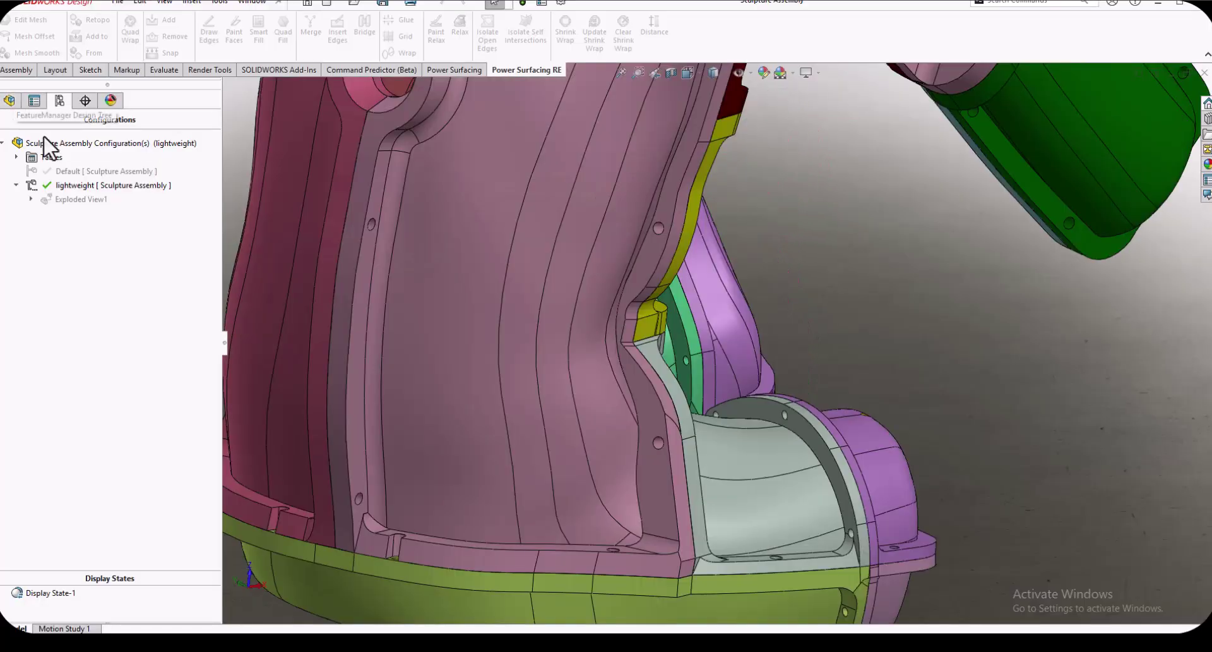
{"action": "double_click", "coordinate": [109, 171]}
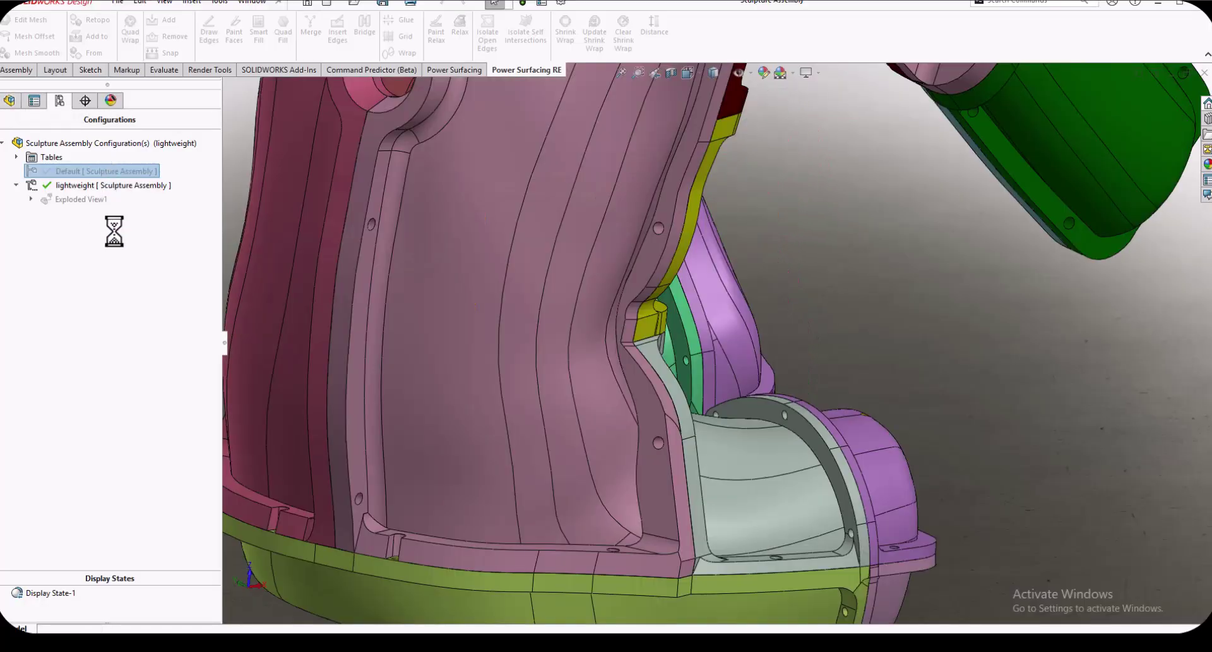
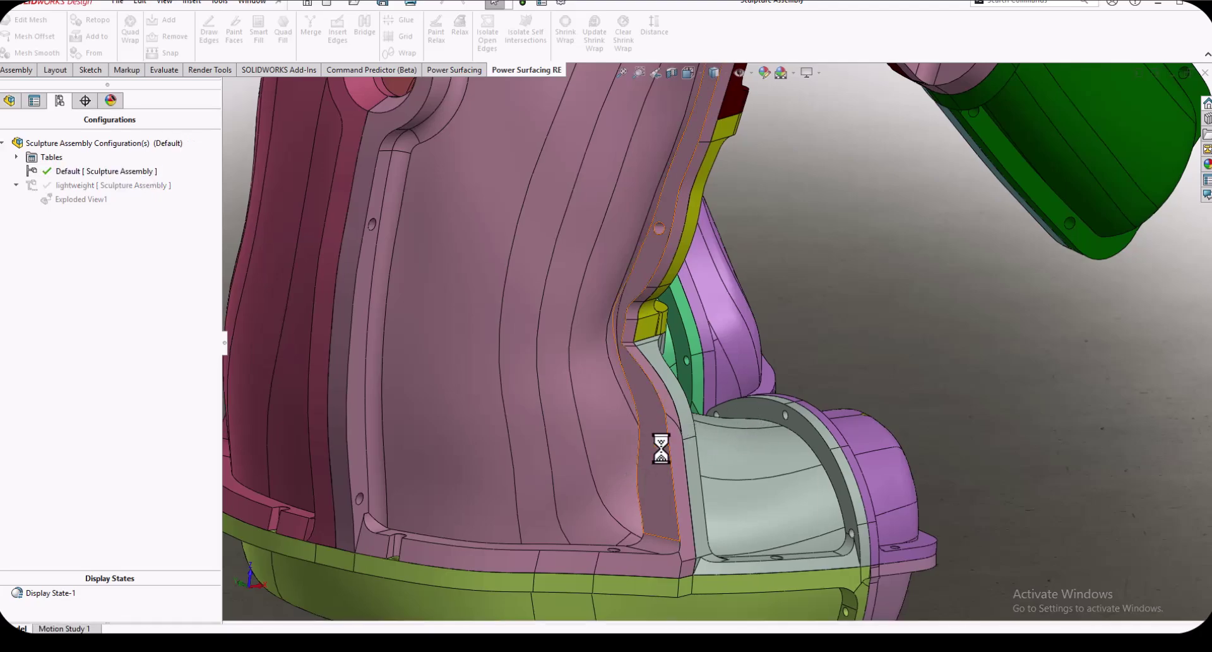
- Examine the bolts along the head, shoulder and forearm flanges of the assembly
{"action": "middle_click_drag", "start_coordinate": [658, 445], "coordinate": [792, 376]}
{"action": "scroll", "coordinate": [802, 360], "scroll_direction": "down", "scroll_amount": 5}
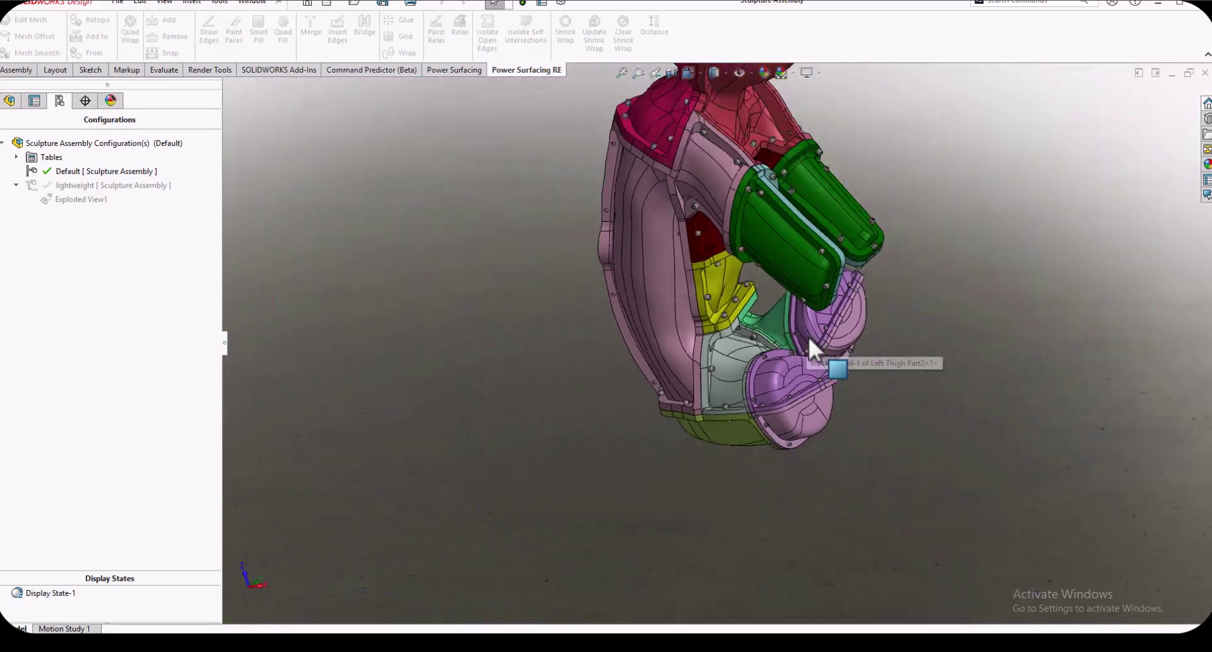
{"action": "middle_click_drag", "start_coordinate": [808, 176], "coordinate": [3, 108]}
{"action": "scroll", "coordinate": [673, 273], "scroll_direction": "down", "scroll_amount": 3}
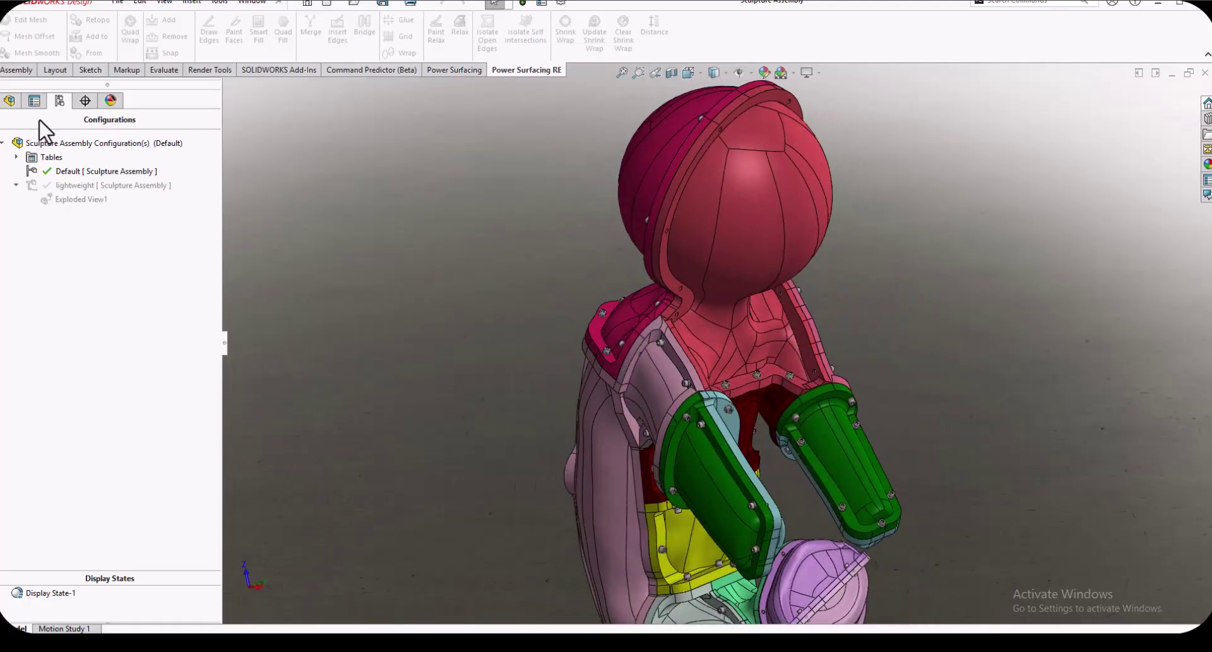
{"action": "scroll", "coordinate": [688, 360], "scroll_direction": "down", "scroll_amount": 8}
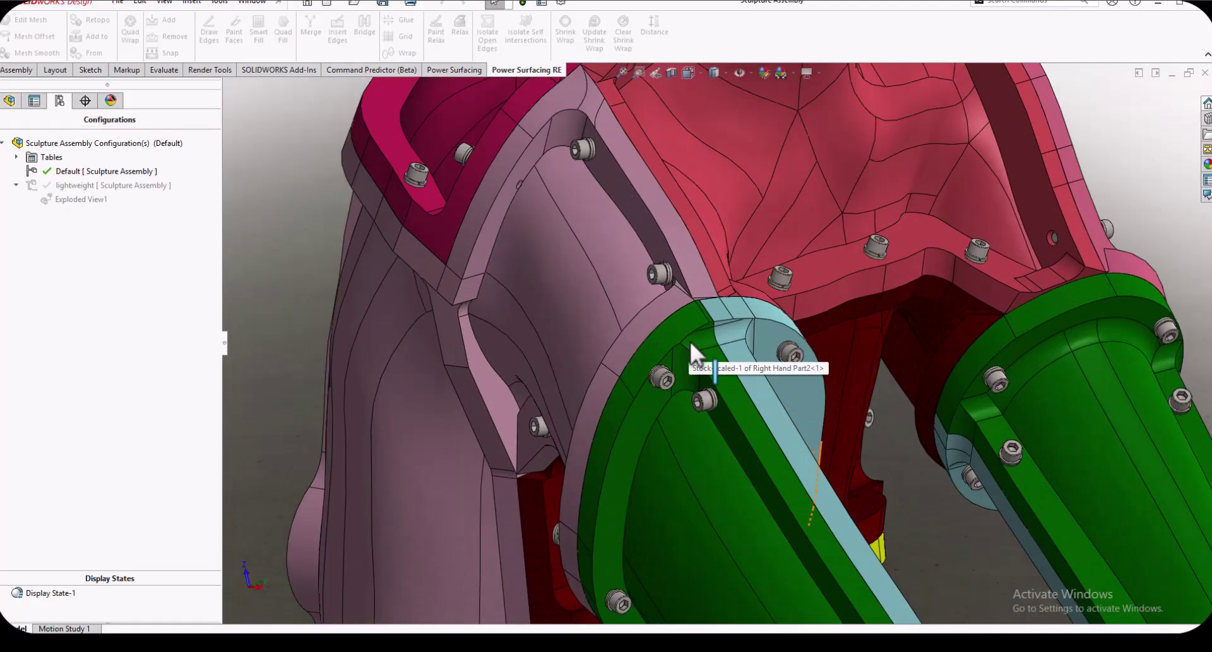
- Hide the red-pink front chest shell bolted to the shoulder flange
{"action": "scroll", "coordinate": [664, 278], "scroll_direction": "up", "scroll_amount": 2}
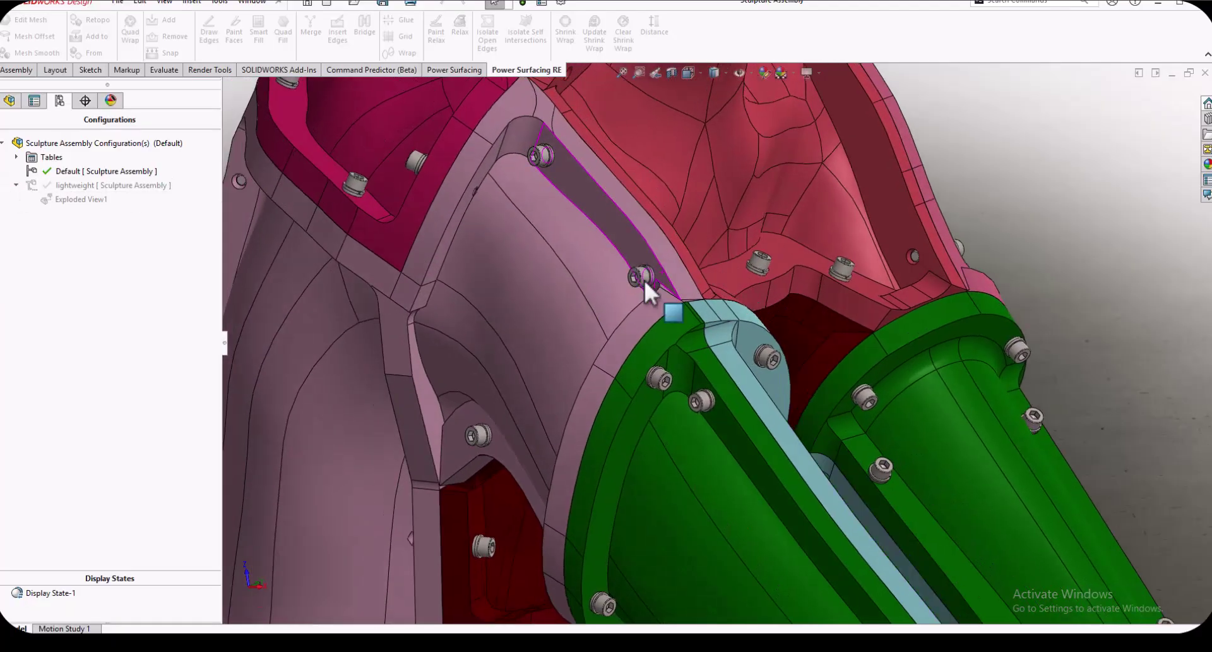
{"action": "middle_click_drag", "start_coordinate": [649, 306], "coordinate": [644, 346]}
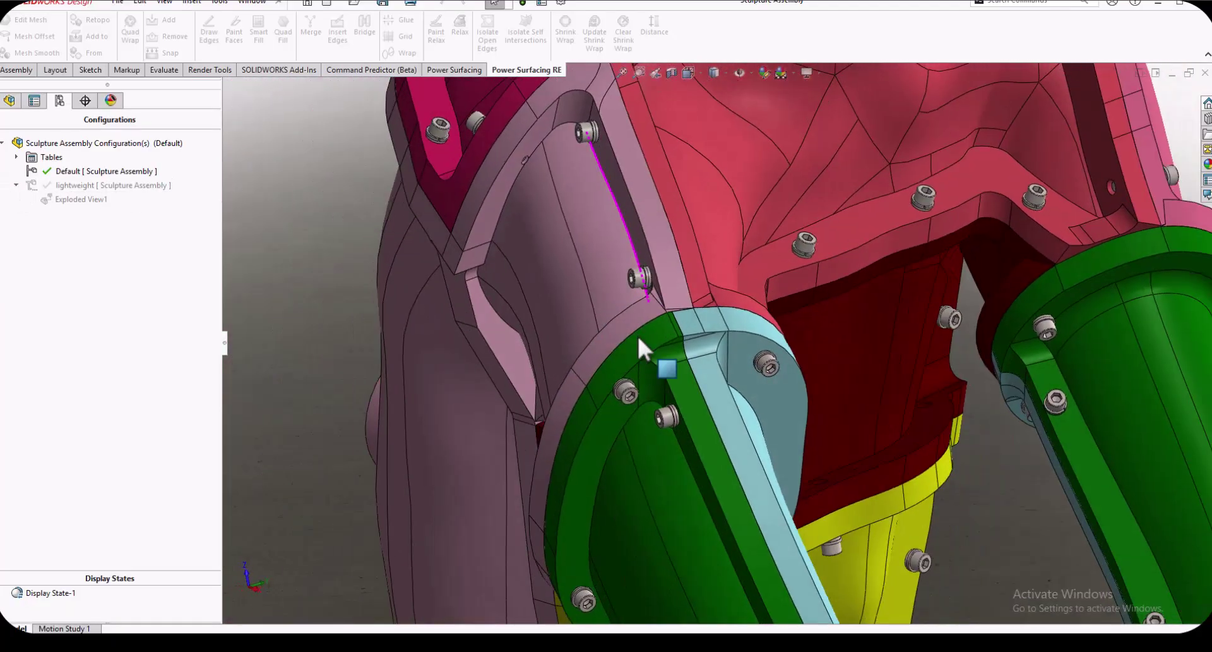
{"action": "scroll", "coordinate": [644, 347], "scroll_direction": "down", "scroll_amount": 3}
{"action": "left_click", "coordinate": [720, 281]}
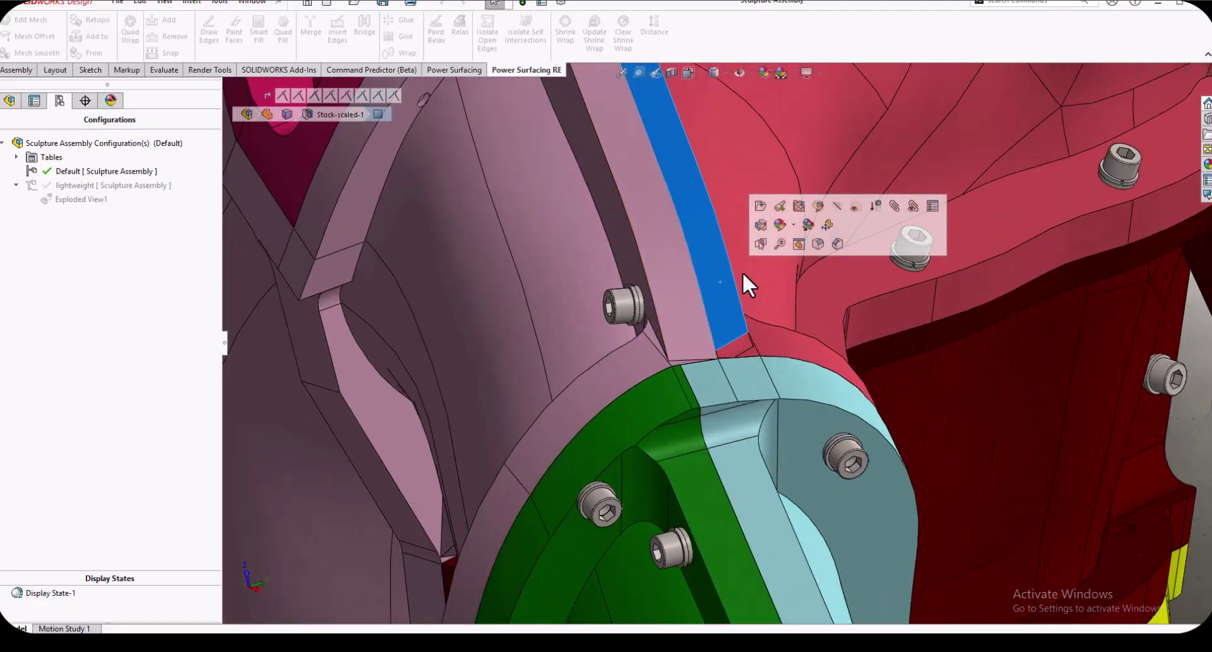
{"action": "left_click", "coordinate": [838, 207]}
- Select the threaded insert on the exposed shoulder bolt and examine how it sits in the flange
{"action": "scroll", "coordinate": [637, 305], "scroll_direction": "down", "scroll_amount": 6}
{"action": "left_click", "coordinate": [687, 331]}
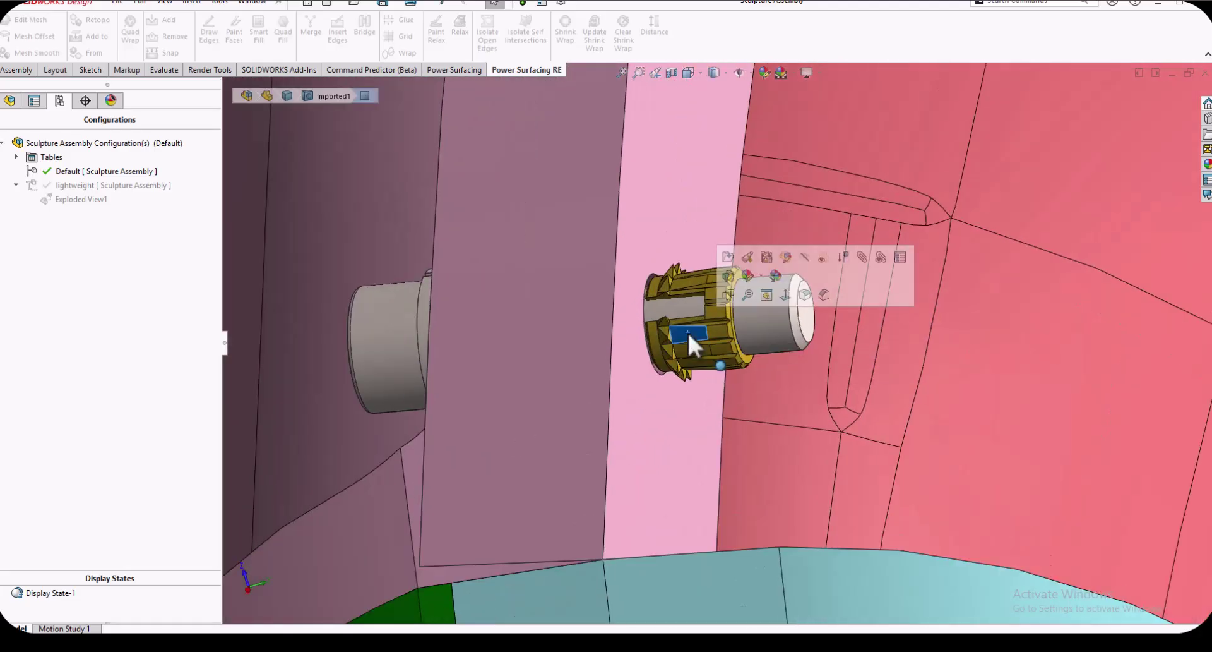
{"action": "scroll", "coordinate": [687, 331], "scroll_direction": "up", "scroll_amount": 5}
{"action": "scroll", "coordinate": [695, 392], "scroll_direction": "down", "scroll_amount": 4}
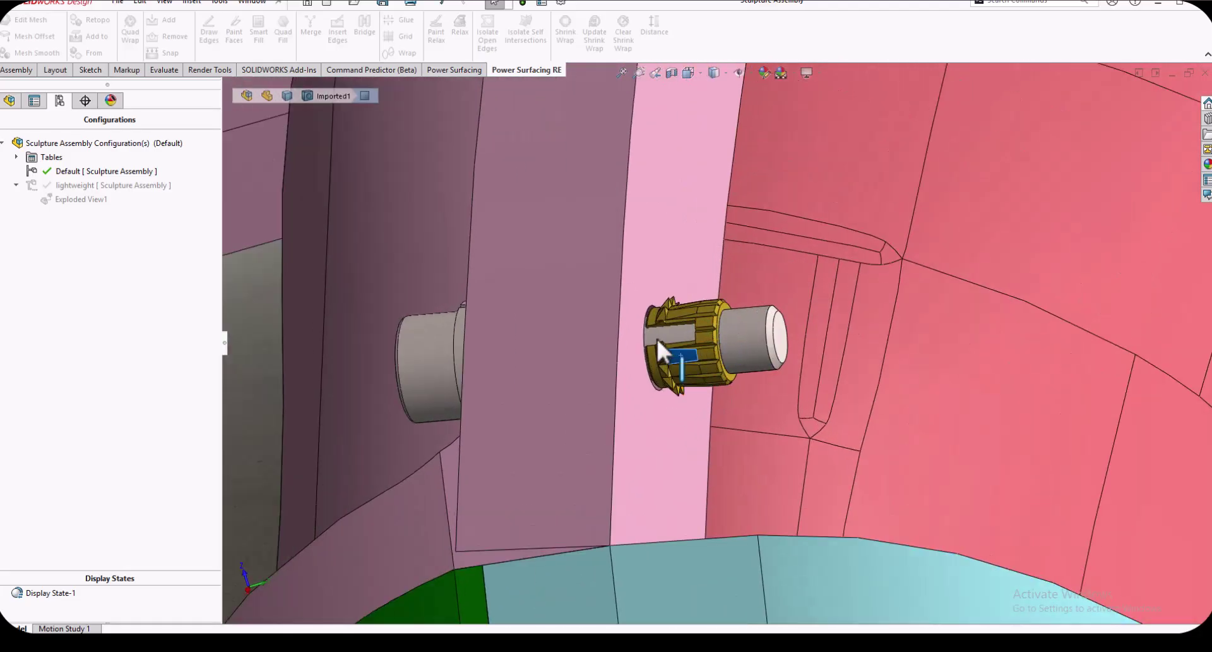
{"action": "scroll", "coordinate": [657, 340], "scroll_direction": "down", "scroll_amount": 4}
{"action": "scroll", "coordinate": [690, 328], "scroll_direction": "up", "scroll_amount": 2}
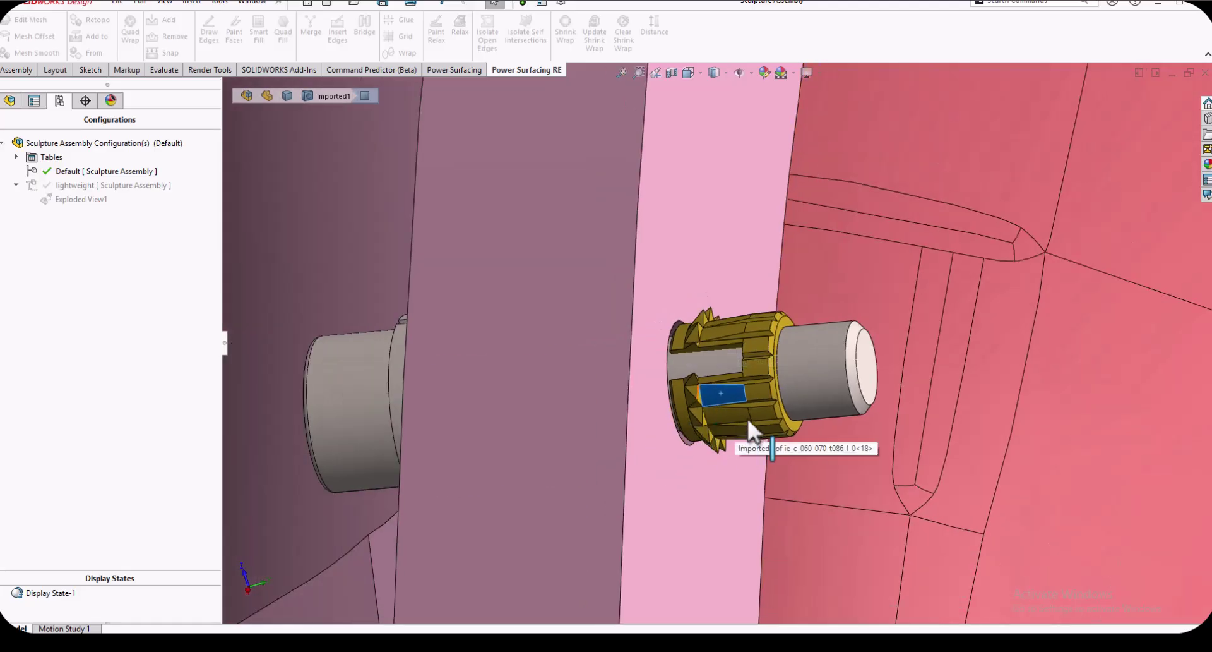
{"action": "scroll", "coordinate": [762, 397], "scroll_direction": "down", "scroll_amount": 1}
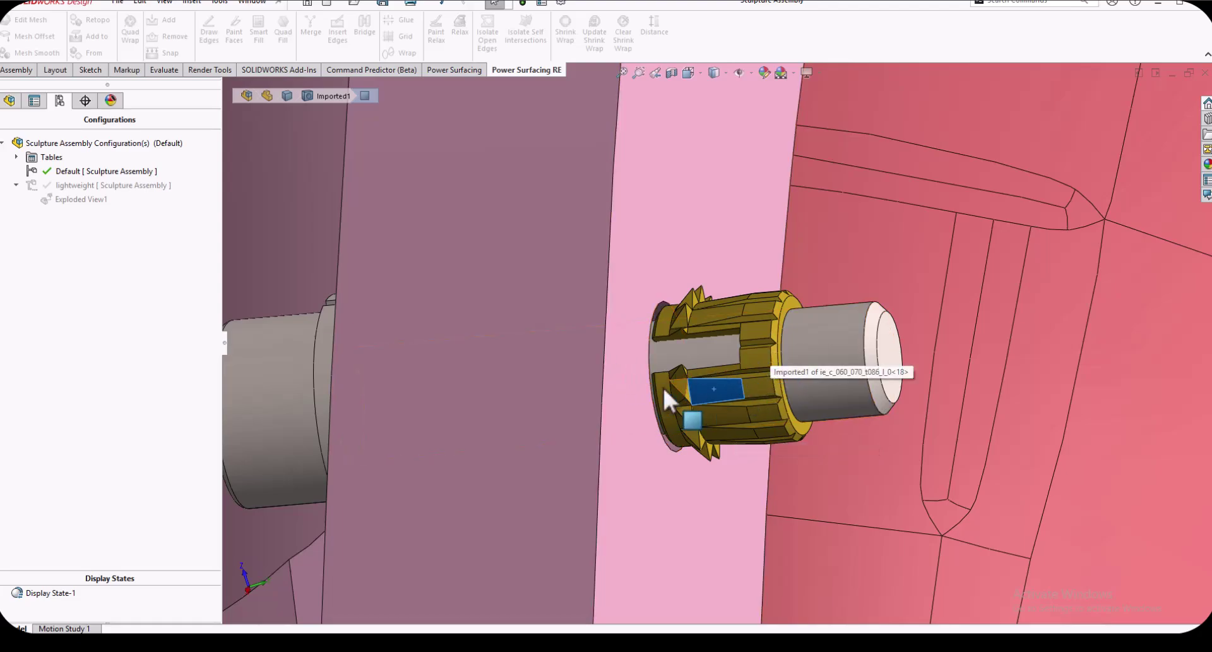
{"action": "scroll", "coordinate": [665, 330], "scroll_direction": "up", "scroll_amount": 3}
{"action": "scroll", "coordinate": [685, 336], "scroll_direction": "up", "scroll_amount": 2}
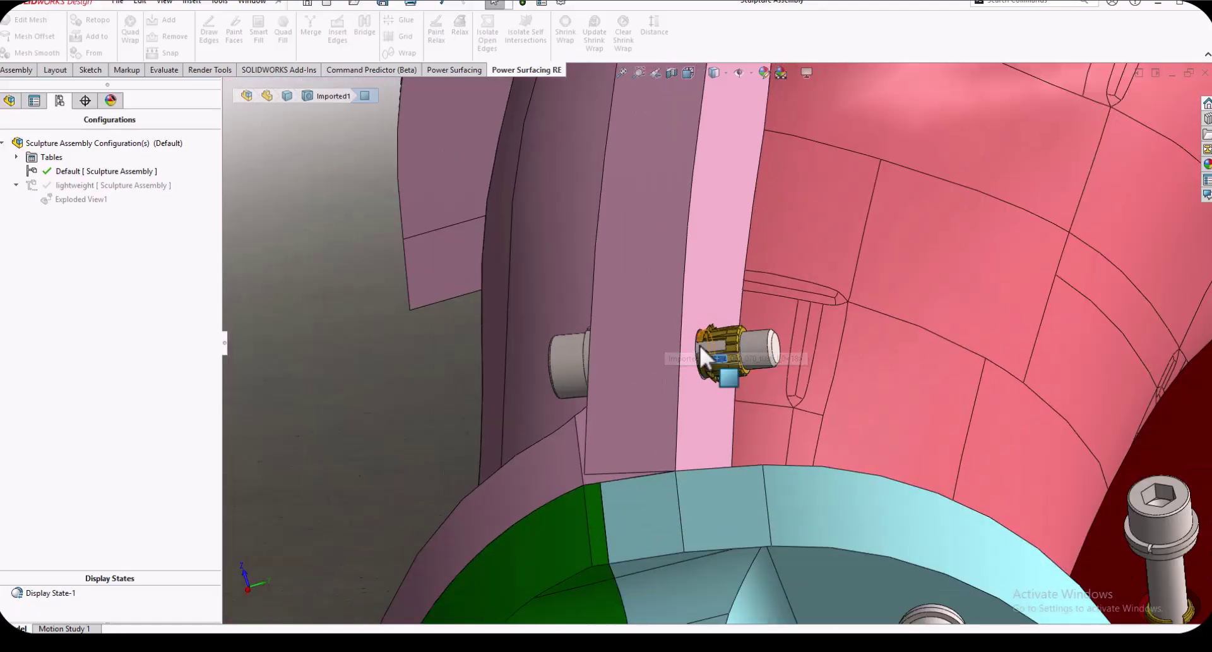
- Examine the exposed inner core and the bolts along the head, shoulder, chest and forearm flanges
{"action": "scroll", "coordinate": [812, 257], "scroll_direction": "up", "scroll_amount": 5}
{"action": "mouse_move", "coordinate": [737, 298]}
{"action": "middle_mouse_down"}
{"action": "mouse_move", "coordinate": [799, 212]}
{"action": "mouse_move", "coordinate": [722, 306]}
{"action": "middle_mouse_up"}
{"action": "scroll", "coordinate": [761, 295], "scroll_direction": "up", "scroll_amount": 8}
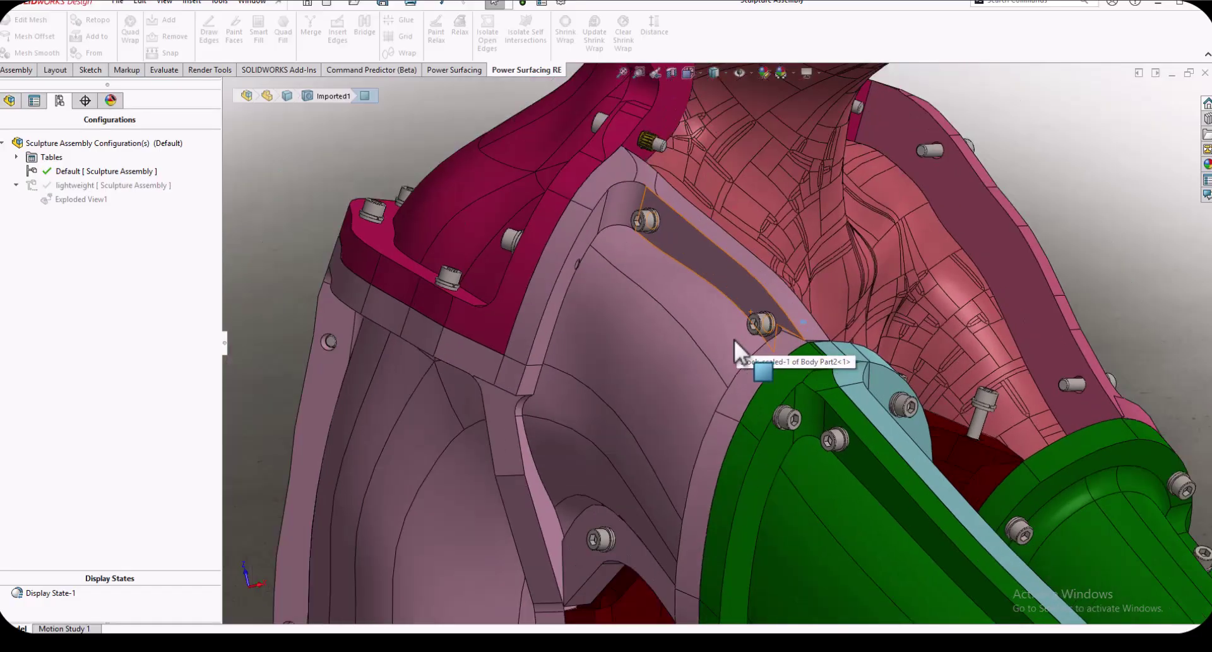
{"action": "scroll", "coordinate": [802, 463], "scroll_direction": "down", "scroll_amount": 3}
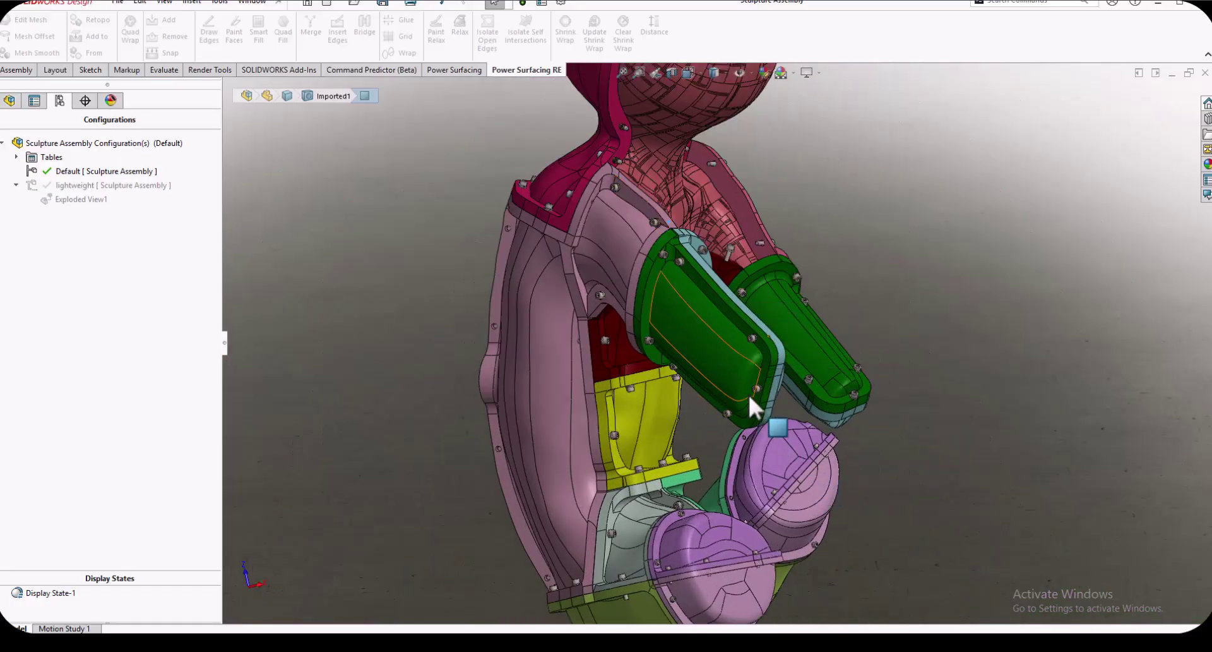
{"action": "mouse_move", "coordinate": [749, 406]}
{"action": "middle_mouse_down"}
{"action": "mouse_move", "coordinate": [541, 330]}
{"action": "mouse_move", "coordinate": [676, 379]}
{"action": "middle_mouse_up"}
{"action": "scroll", "coordinate": [665, 369], "scroll_direction": "down", "scroll_amount": 3}
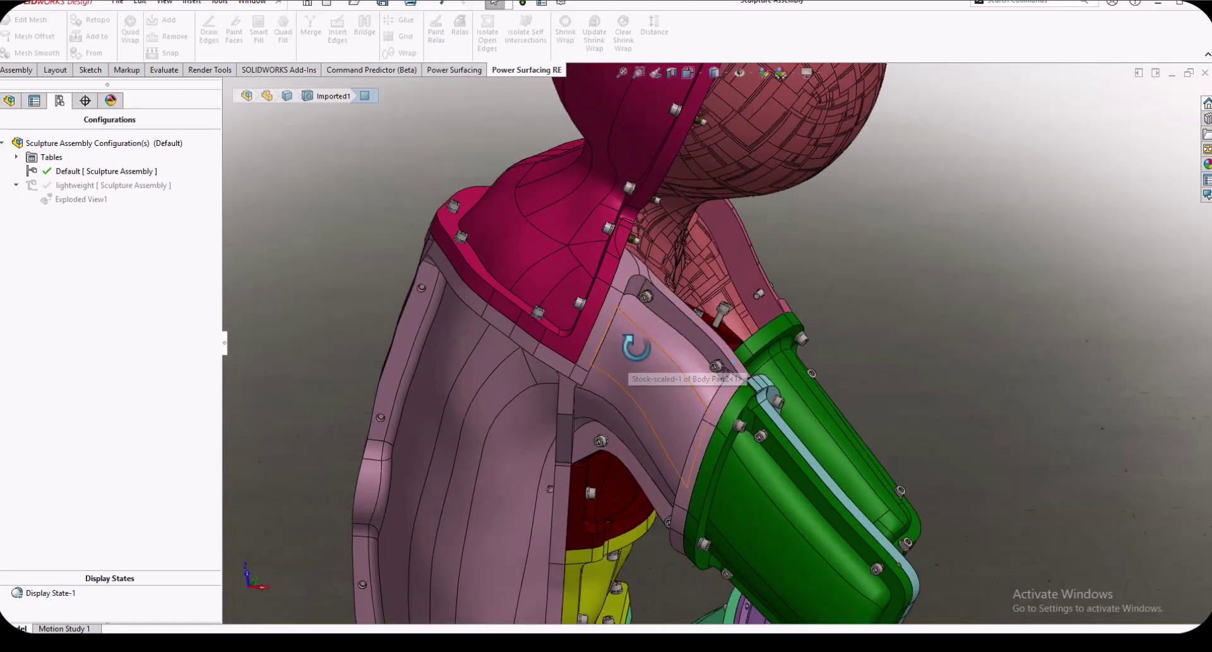
{"action": "middle_click_drag", "start_coordinate": [636, 348], "coordinate": [689, 323]}
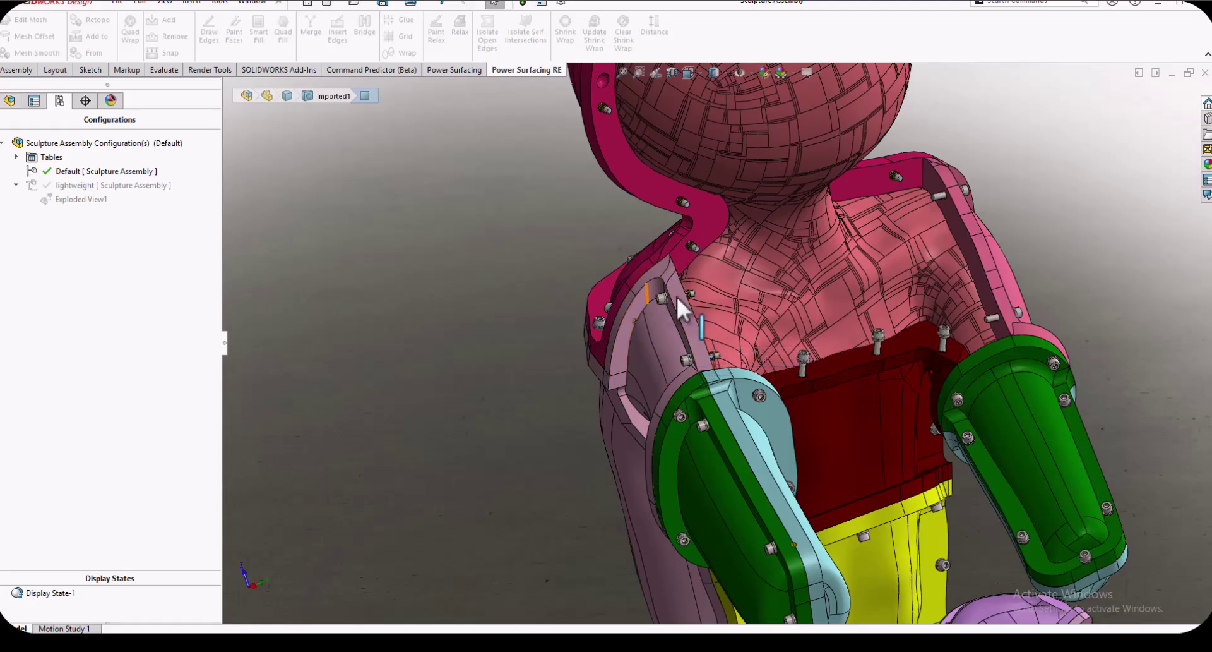
{"action": "mouse_move", "coordinate": [725, 358]}
{"action": "middle_mouse_down"}
{"action": "mouse_move", "coordinate": [662, 379]}
{"action": "mouse_move", "coordinate": [706, 297]}
{"action": "middle_mouse_up"}
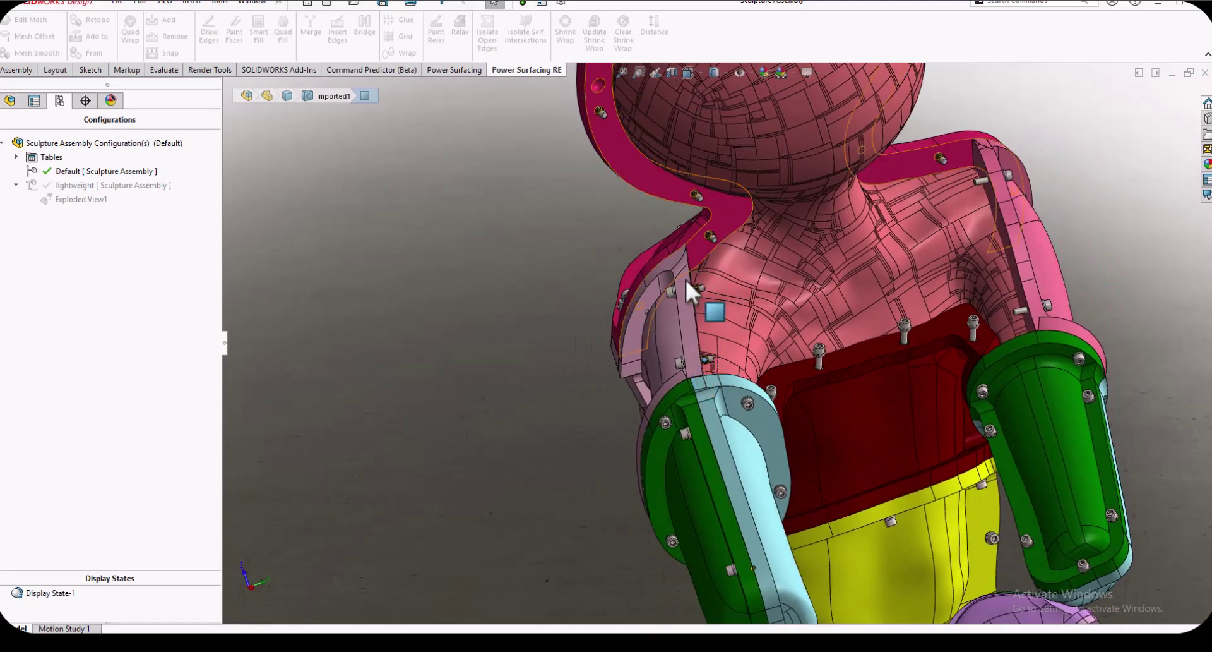
{"action": "mouse_move", "coordinate": [725, 442]}
{"action": "middle_mouse_down"}
{"action": "mouse_move", "coordinate": [1063, 288]}
{"action": "mouse_move", "coordinate": [1060, 274]}
{"action": "mouse_move", "coordinate": [1086, 258]}
{"action": "mouse_move", "coordinate": [1051, 178]}
{"action": "mouse_move", "coordinate": [996, 227]}
{"action": "mouse_move", "coordinate": [918, 442]}
{"action": "middle_mouse_up"}
{"action": "scroll", "coordinate": [919, 442], "scroll_direction": "down", "scroll_amount": 8}
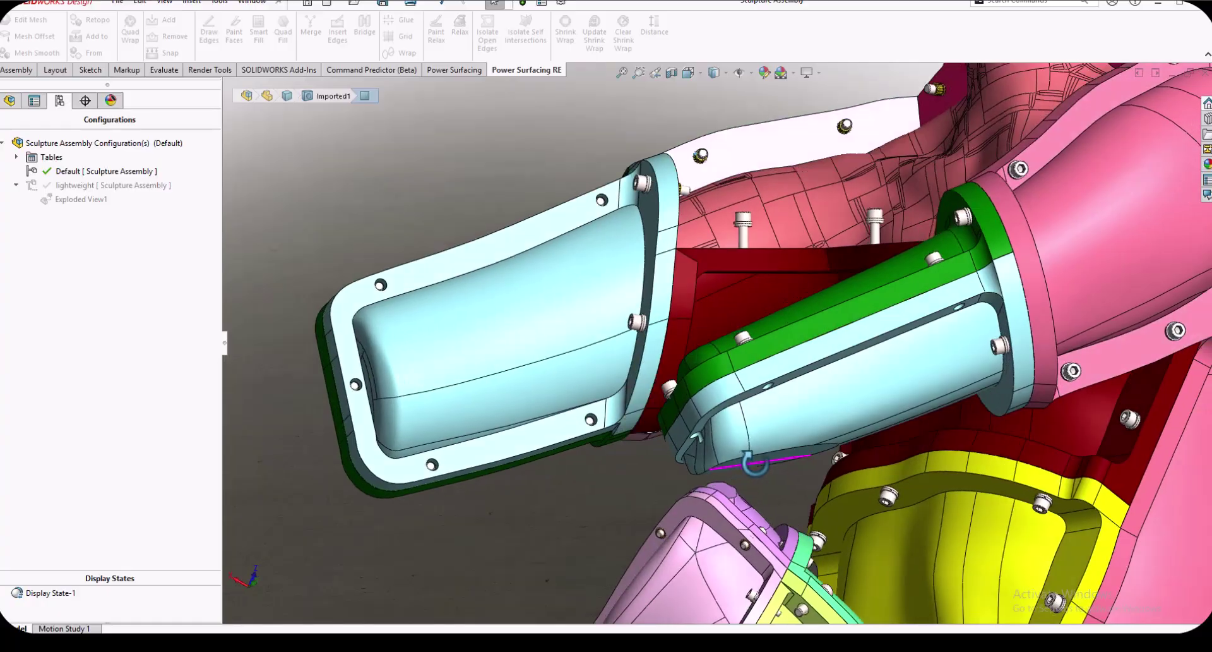
- Make the light-blue lower shell of the left forearm transparent
{"action": "middle_click_drag", "start_coordinate": [754, 464], "coordinate": [882, 338]}
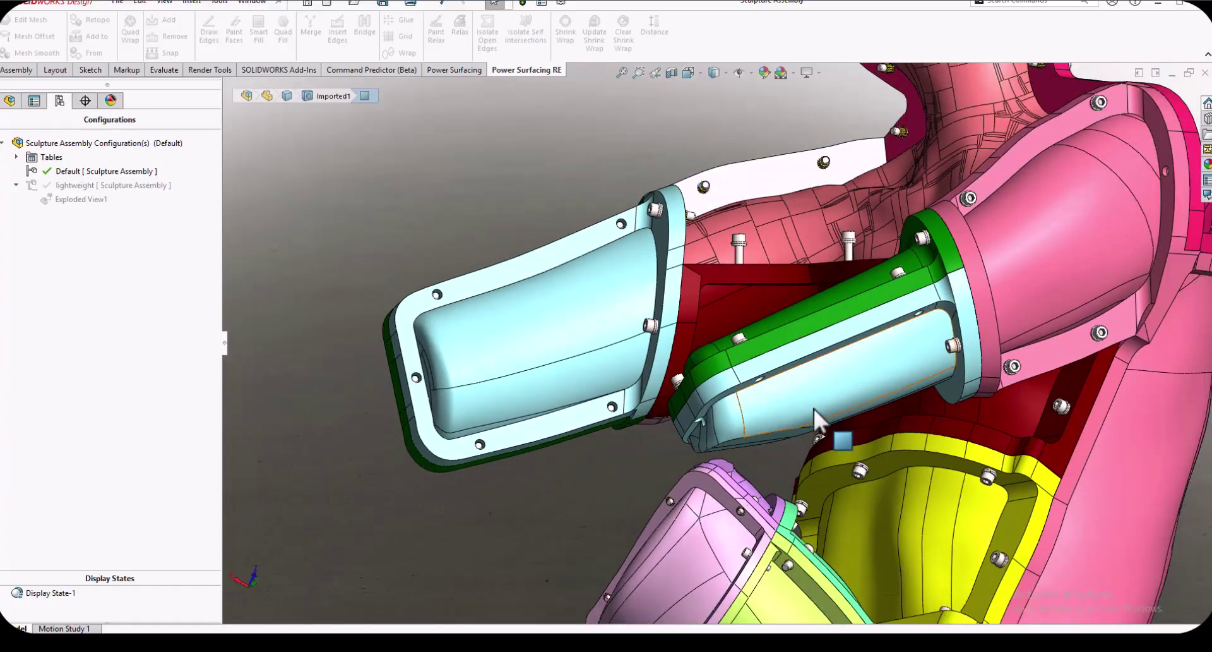
{"action": "scroll", "coordinate": [813, 408], "scroll_direction": "up", "scroll_amount": 3}
{"action": "mouse_move", "coordinate": [813, 407]}
{"action": "middle_mouse_down"}
{"action": "mouse_move", "coordinate": [873, 392]}
{"action": "mouse_move", "coordinate": [903, 362]}
{"action": "mouse_move", "coordinate": [799, 392]}
{"action": "mouse_move", "coordinate": [870, 386]}
{"action": "middle_mouse_up"}
{"action": "left_click", "coordinate": [844, 418]}
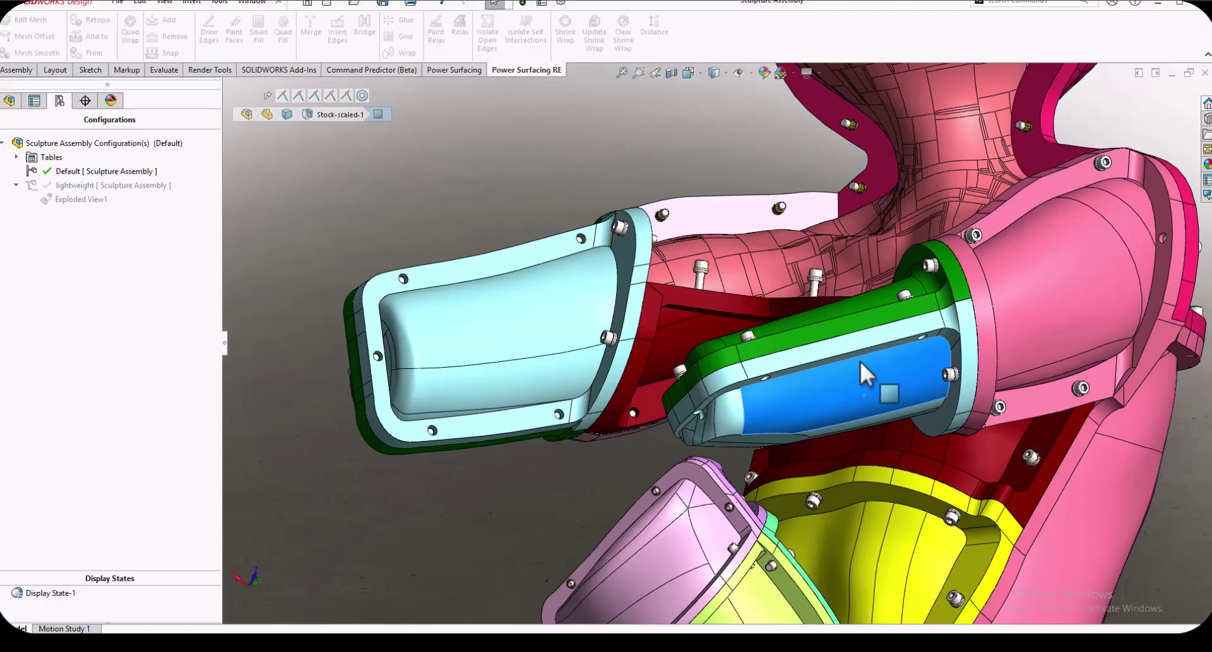
{"action": "scroll", "coordinate": [863, 366], "scroll_direction": "down", "scroll_amount": 6}
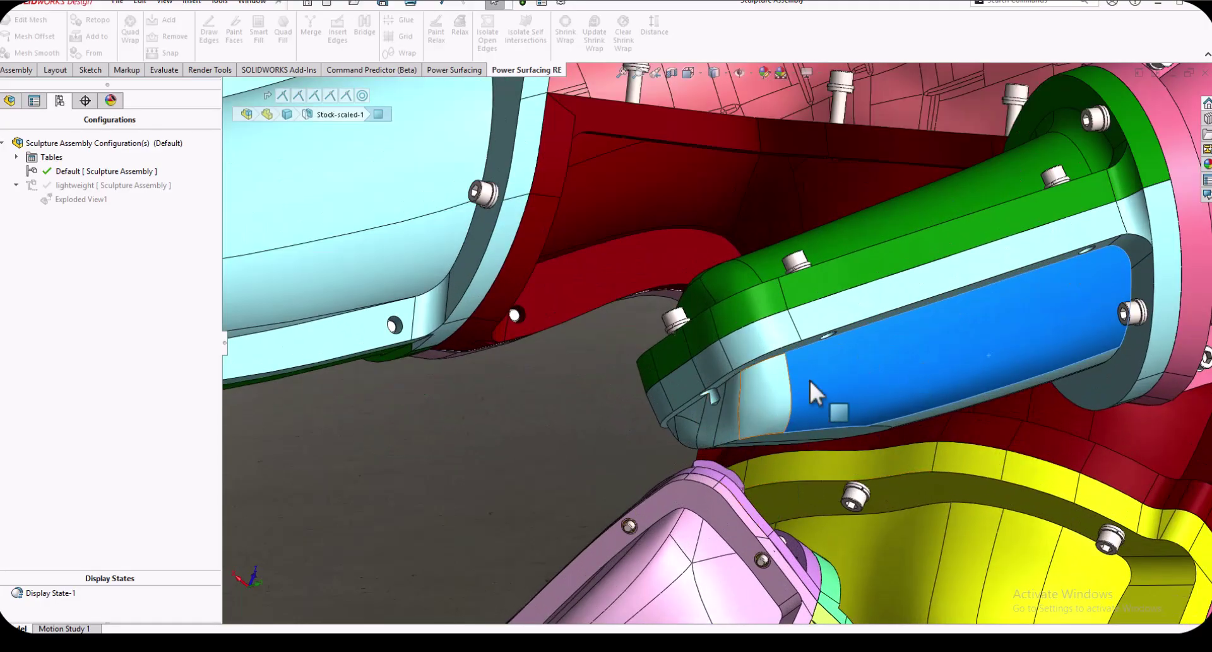
{"action": "left_click", "coordinate": [903, 360]}
{"action": "left_click", "coordinate": [960, 306]}
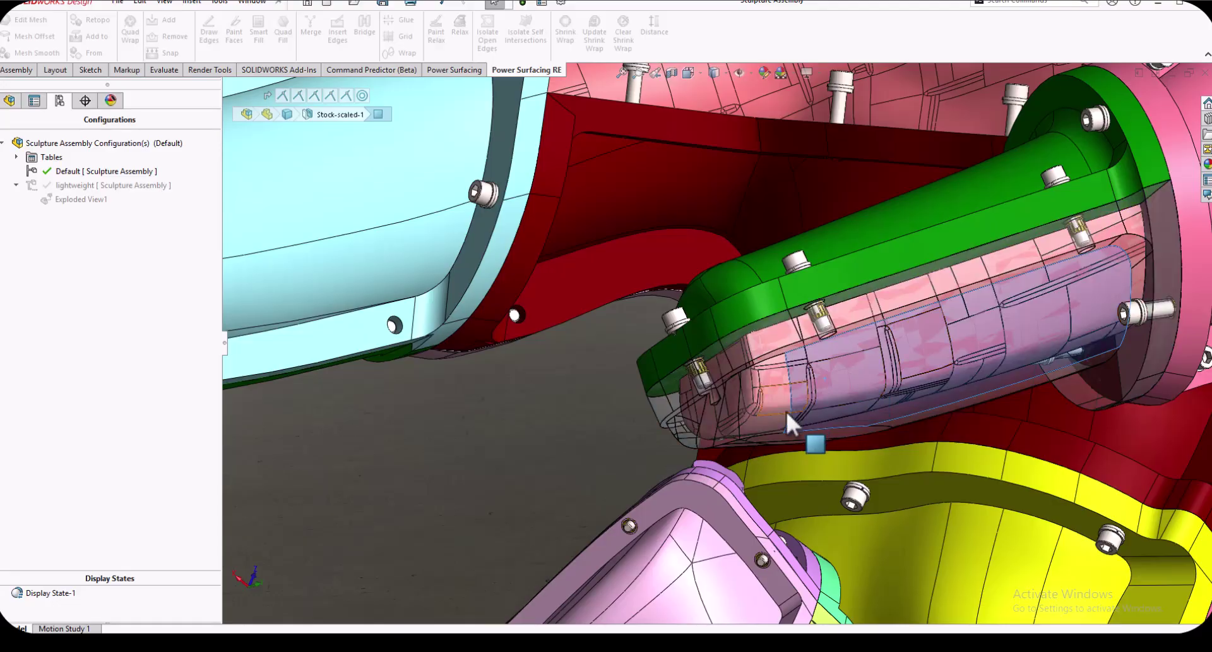
- Examine the bolts, threaded inserts and inner core through the transparent left forearm shell
{"action": "middle_click_drag", "start_coordinate": [744, 396], "coordinate": [751, 429]}
{"action": "middle_click_drag", "start_coordinate": [712, 390], "coordinate": [662, 392]}
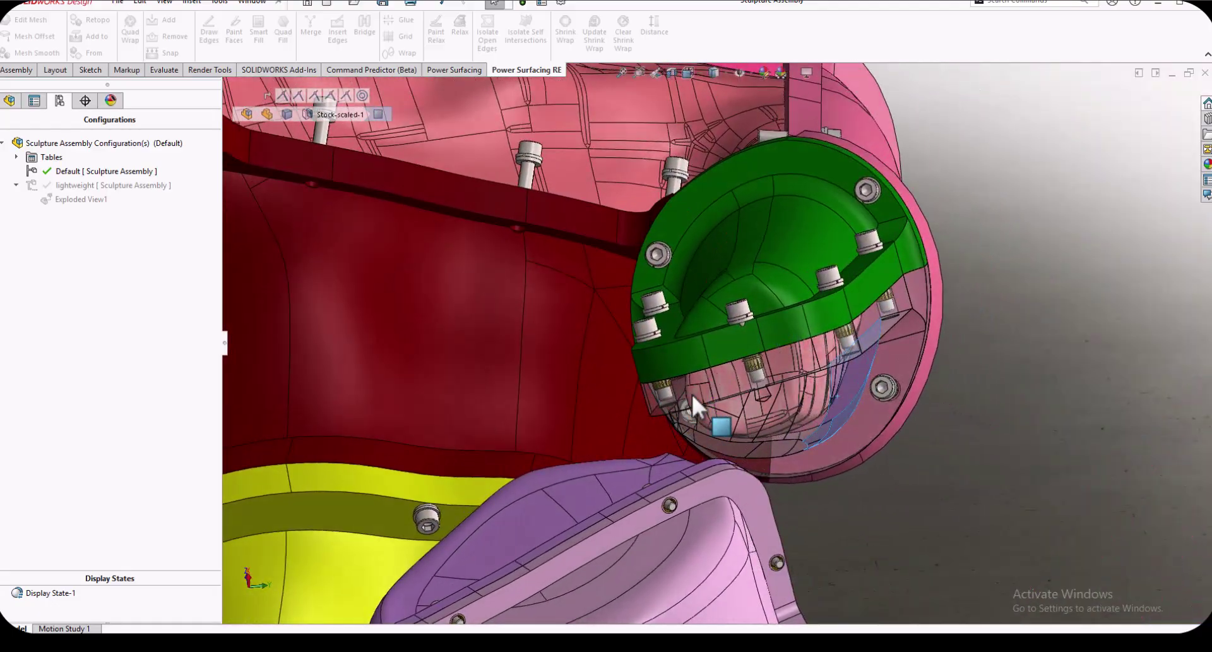
{"action": "middle_click_drag", "start_coordinate": [741, 476], "coordinate": [716, 377]}
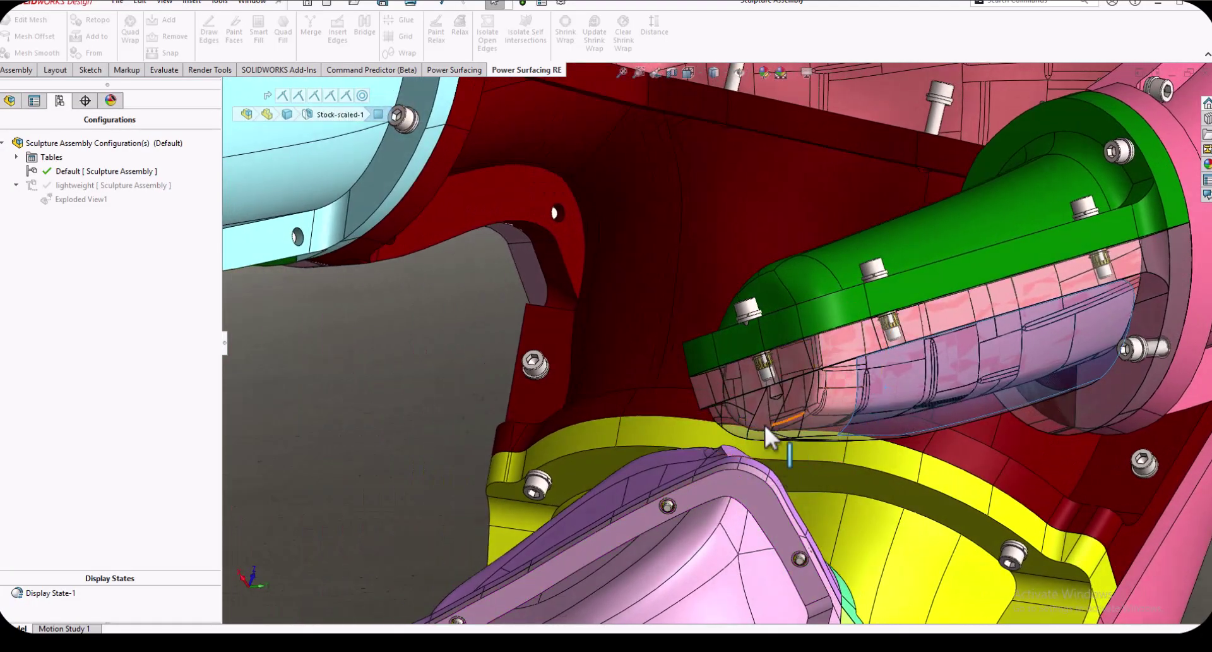
{"action": "middle_click_drag", "start_coordinate": [766, 473], "coordinate": [555, 218]}
- Switch to the front view and examine the whole sculpture with its inner core and bolted shells
{"action": "scroll", "coordinate": [791, 505], "scroll_direction": "up", "scroll_amount": 5}
{"action": "left_click", "coordinate": [698, 205]}
{"action": "key", "text": "ctrl+1"}
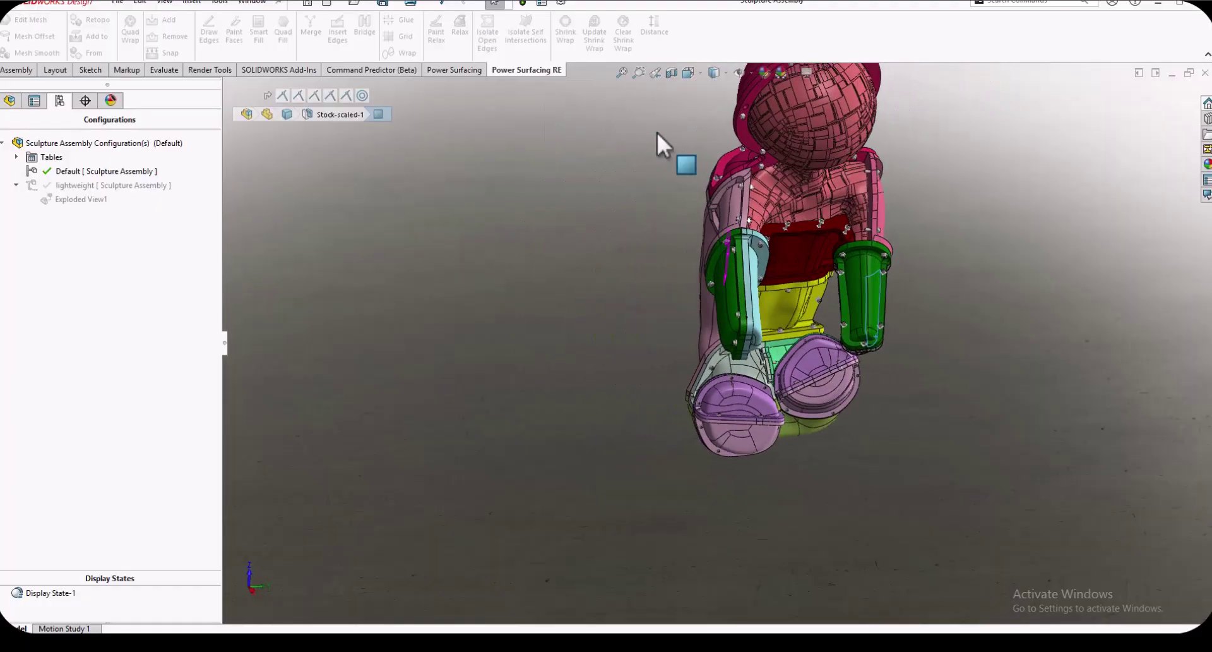
{"action": "scroll", "coordinate": [907, 221], "scroll_direction": "up", "scroll_amount": 3}
{"action": "scroll", "coordinate": [751, 336], "scroll_direction": "down", "scroll_amount": 5}
{"action": "mouse_move", "coordinate": [751, 336]}
{"action": "middle_mouse_down"}
{"action": "mouse_move", "coordinate": [717, 307]}
{"action": "mouse_move", "coordinate": [760, 353]}
{"action": "mouse_move", "coordinate": [780, 328]}
{"action": "mouse_move", "coordinate": [781, 394]}
{"action": "middle_mouse_up"}
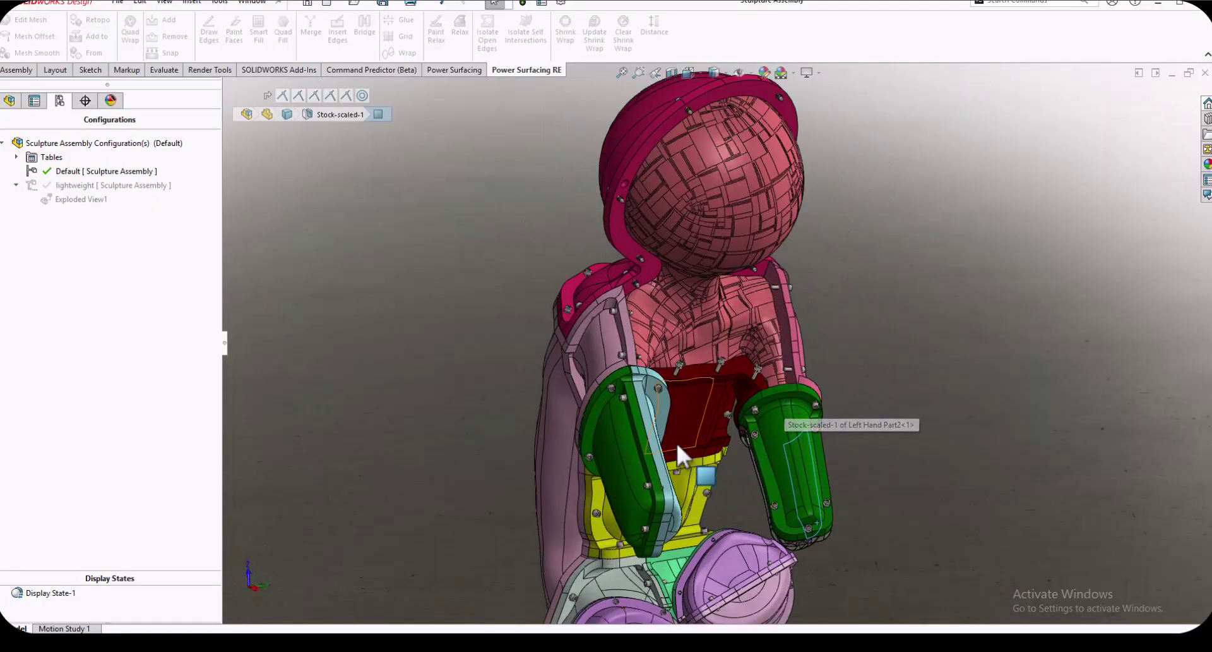
{"action": "middle_click_drag", "start_coordinate": [675, 440], "coordinate": [709, 435]}
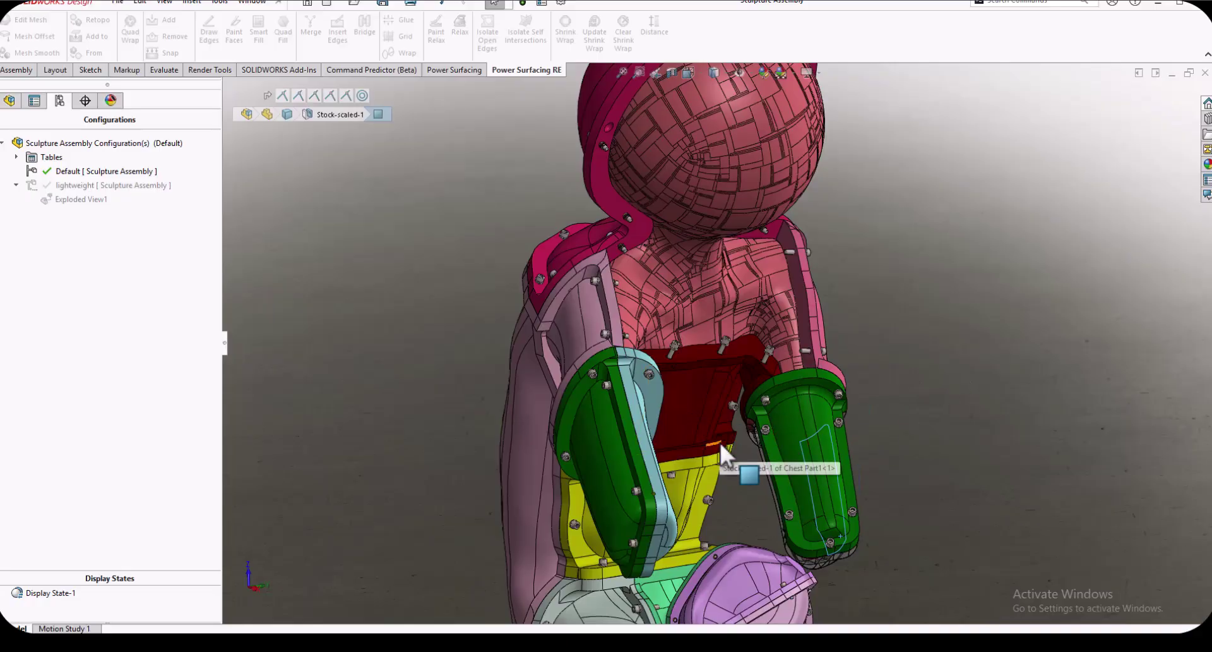
{"action": "mouse_move", "coordinate": [740, 341]}
{"action": "middle_mouse_down"}
{"action": "mouse_move", "coordinate": [709, 338]}
{"action": "mouse_move", "coordinate": [733, 363]}
{"action": "middle_mouse_up"}
{"action": "scroll", "coordinate": [738, 372], "scroll_direction": "up", "scroll_amount": 3}
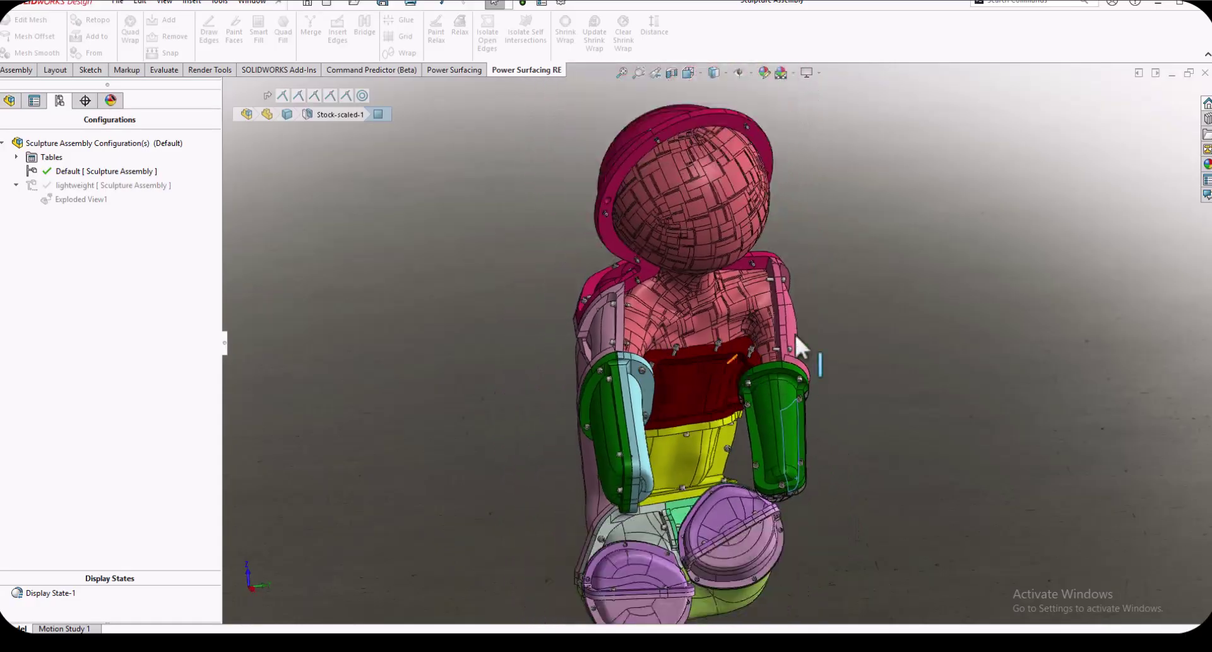